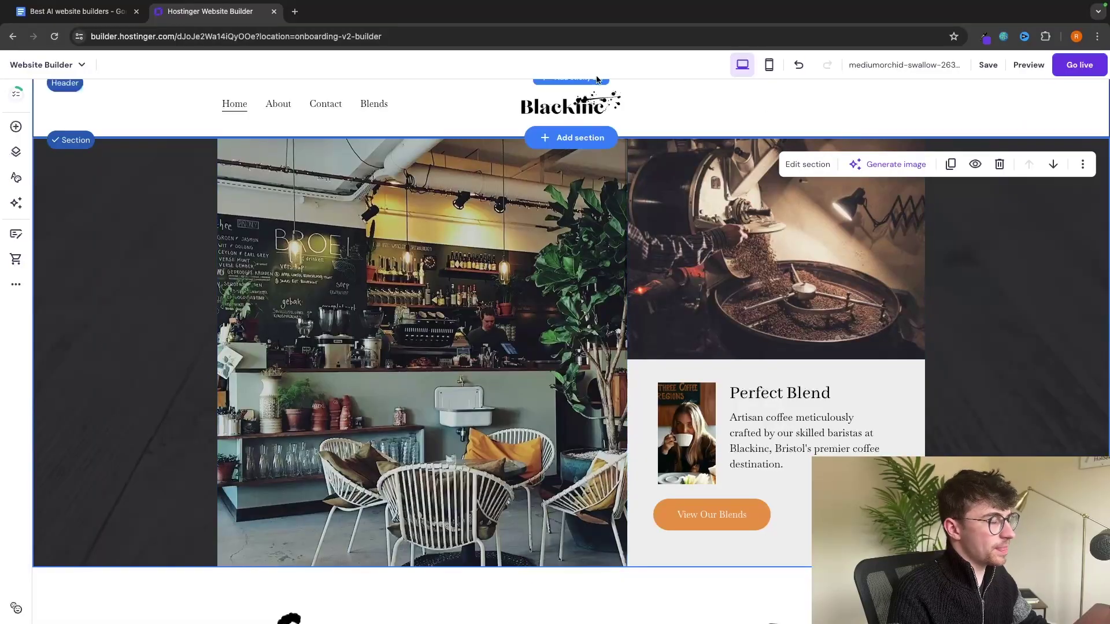
{"action": "scroll", "coordinate": [589, 423], "scroll_direction": "down", "scroll_amount": 12}
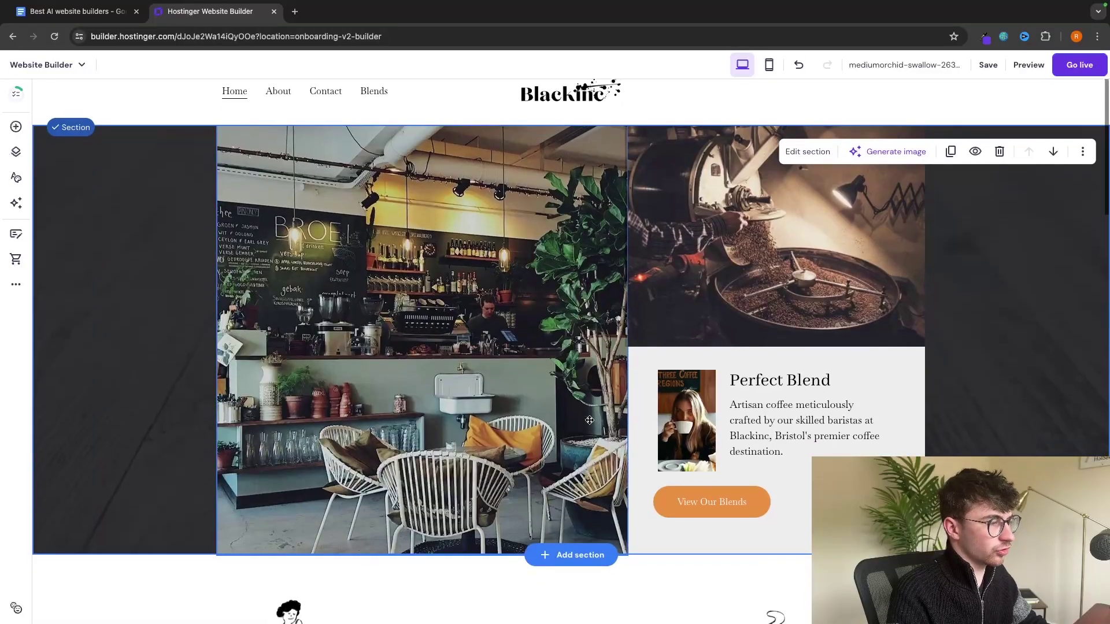
{"action": "scroll", "coordinate": [589, 423], "scroll_direction": "down", "scroll_amount": 2}
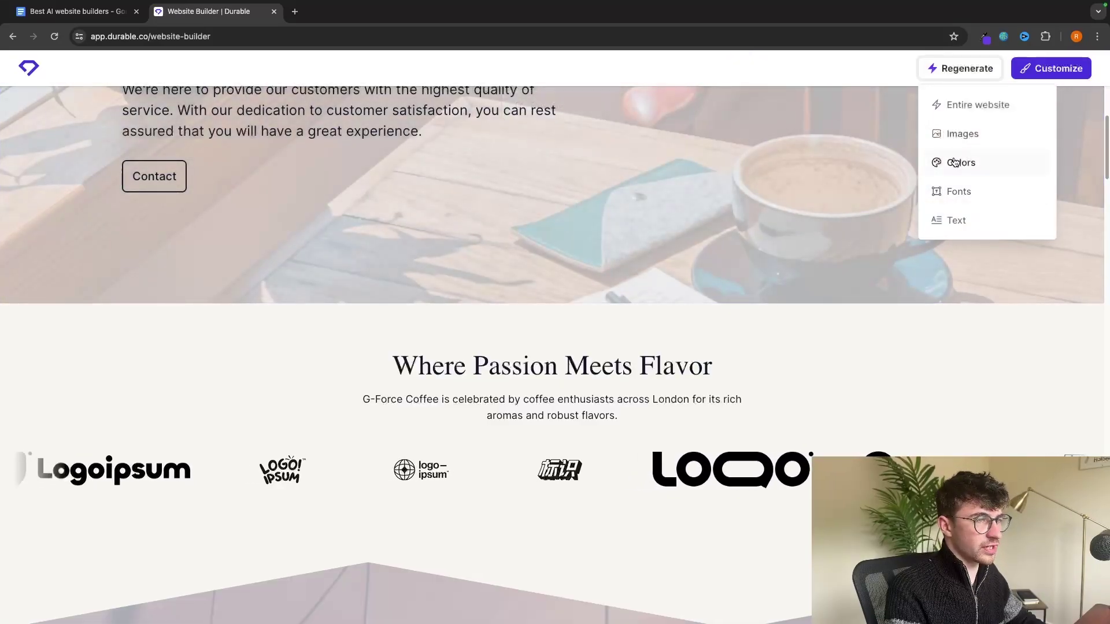
{"action": "left_click", "coordinate": [958, 162]}
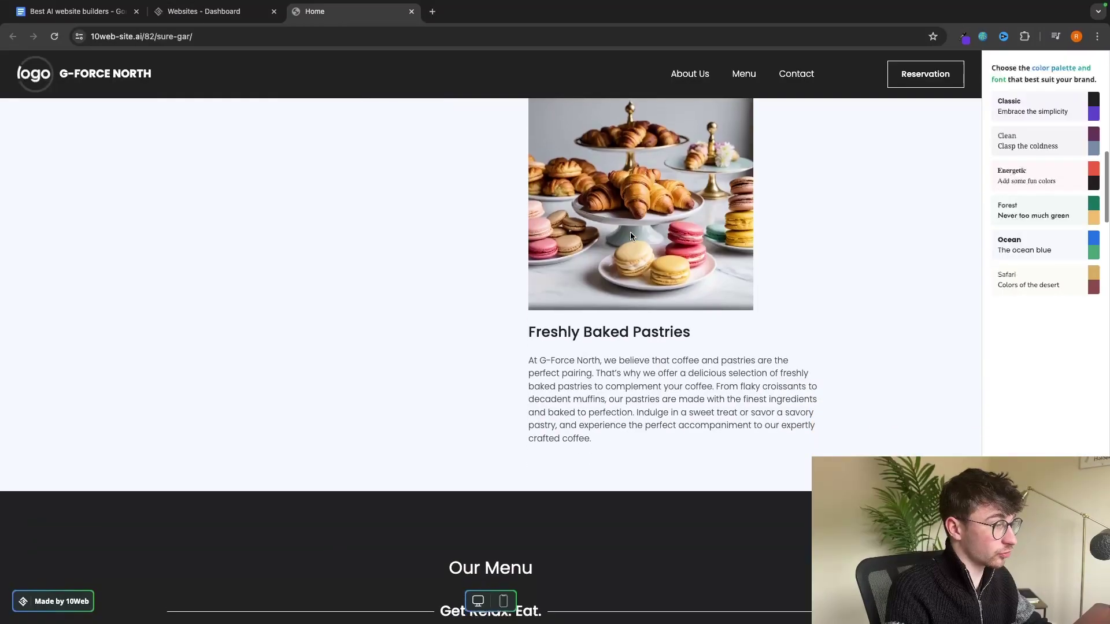
{"action": "scroll", "coordinate": [630, 237], "scroll_direction": "down", "scroll_amount": 1}
{"action": "scroll", "coordinate": [630, 237], "scroll_direction": "up", "scroll_amount": 1}
{"action": "scroll", "coordinate": [630, 237], "scroll_direction": "up", "scroll_amount": 12}
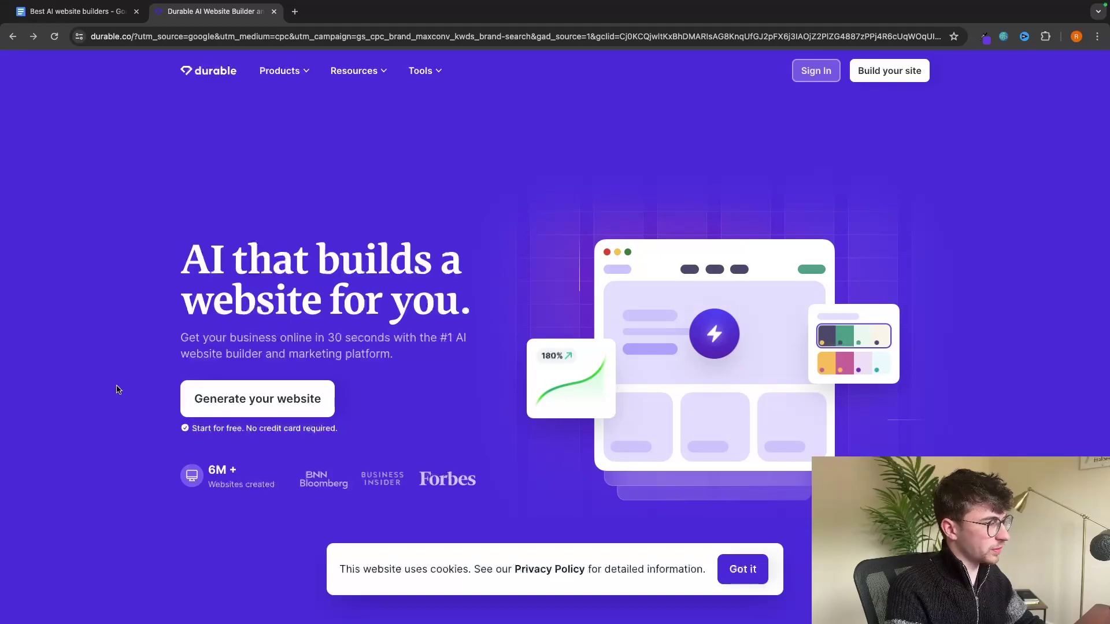
Start generating a website and set the business type to Coffee Shop.
{"action": "left_click", "coordinate": [270, 401]}
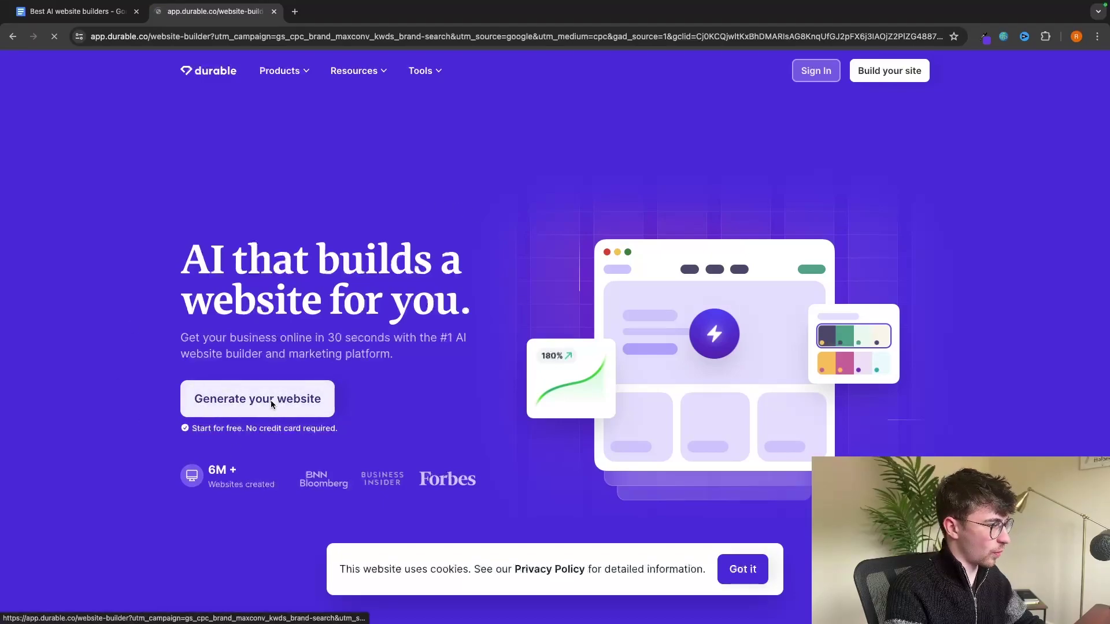
{"action": "left_click_drag", "start_coordinate": [436, 320], "coordinate": [648, 325]}
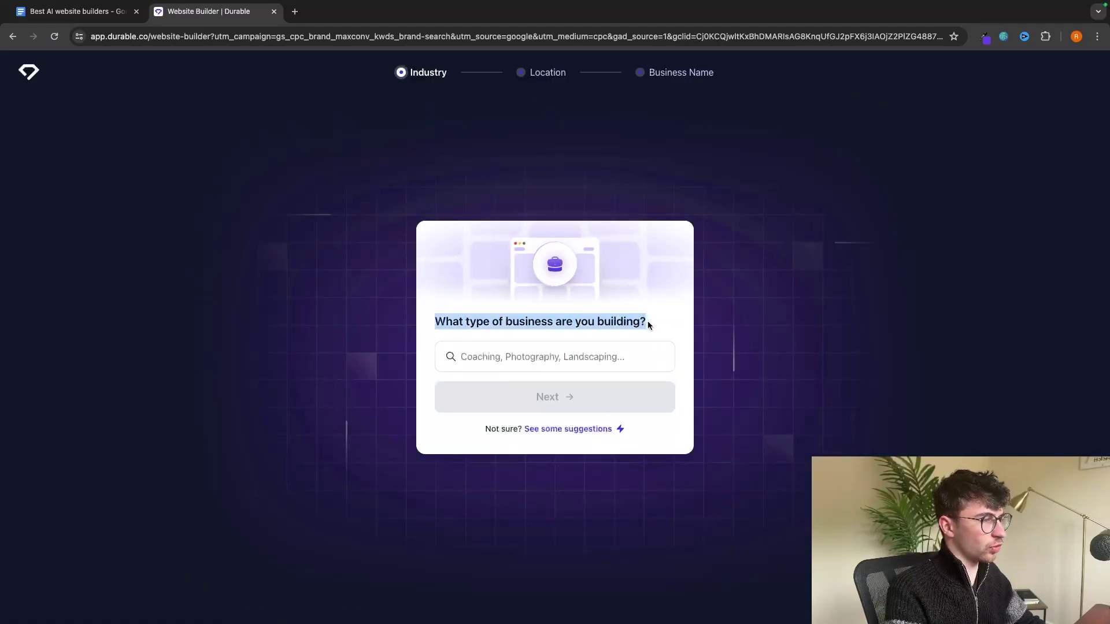
{"action": "left_click", "coordinate": [648, 325]}
{"action": "left_click", "coordinate": [570, 351]}
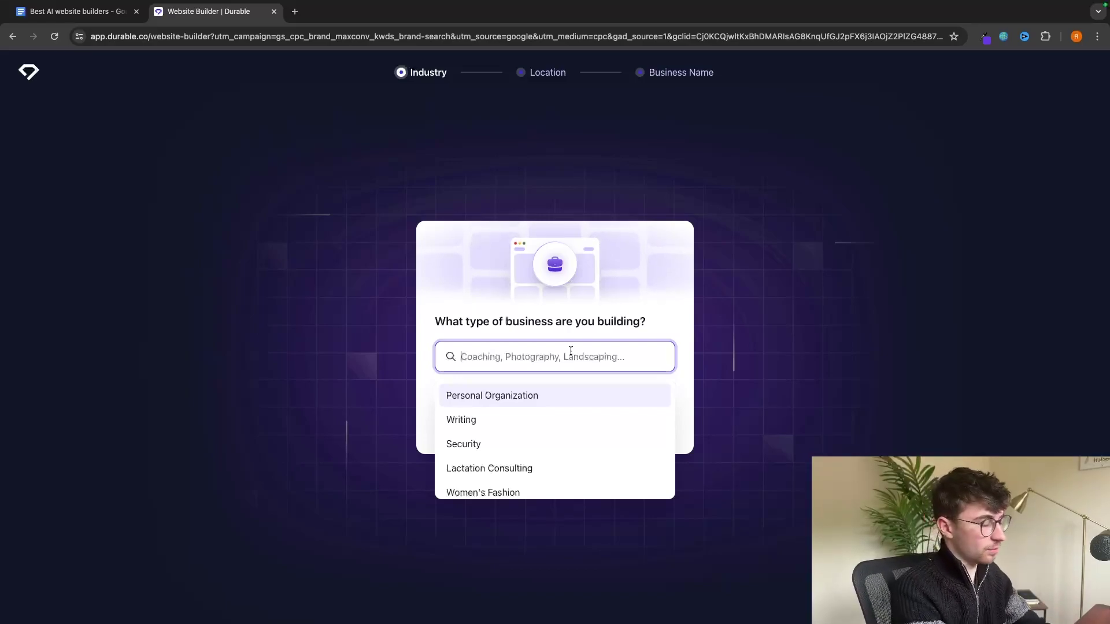
{"action": "type", "text": "coffe"}
{"action": "left_click", "coordinate": [471, 419]}
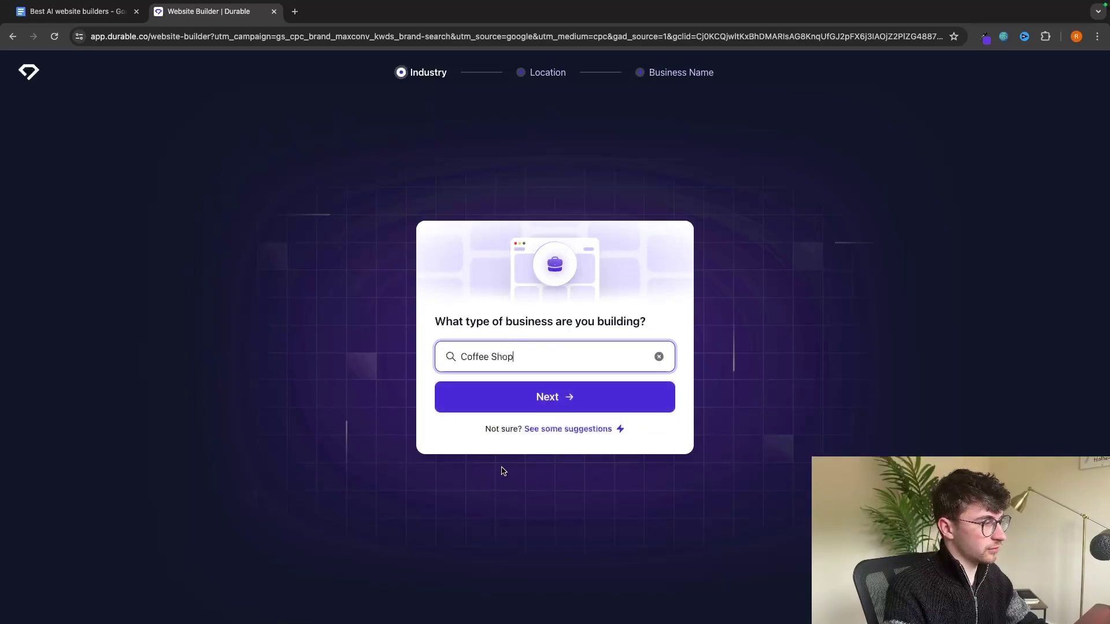
{"action": "left_click", "coordinate": [567, 396]}
Set the business location to London, UK and continue to the business name.
{"action": "type", "text": "london"}
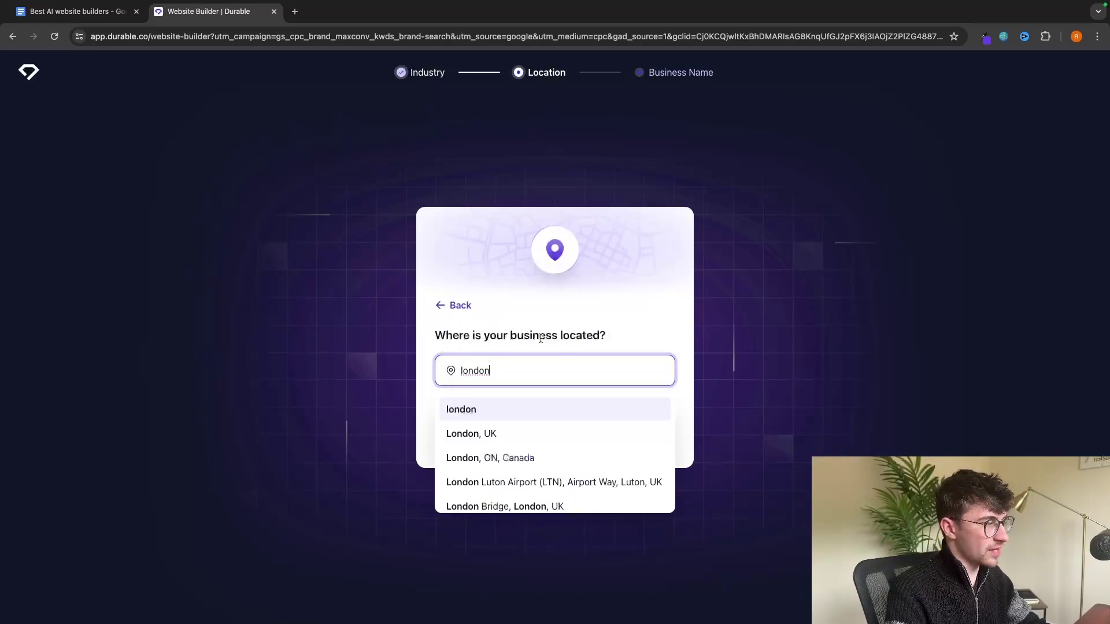
{"action": "left_click", "coordinate": [491, 434]}
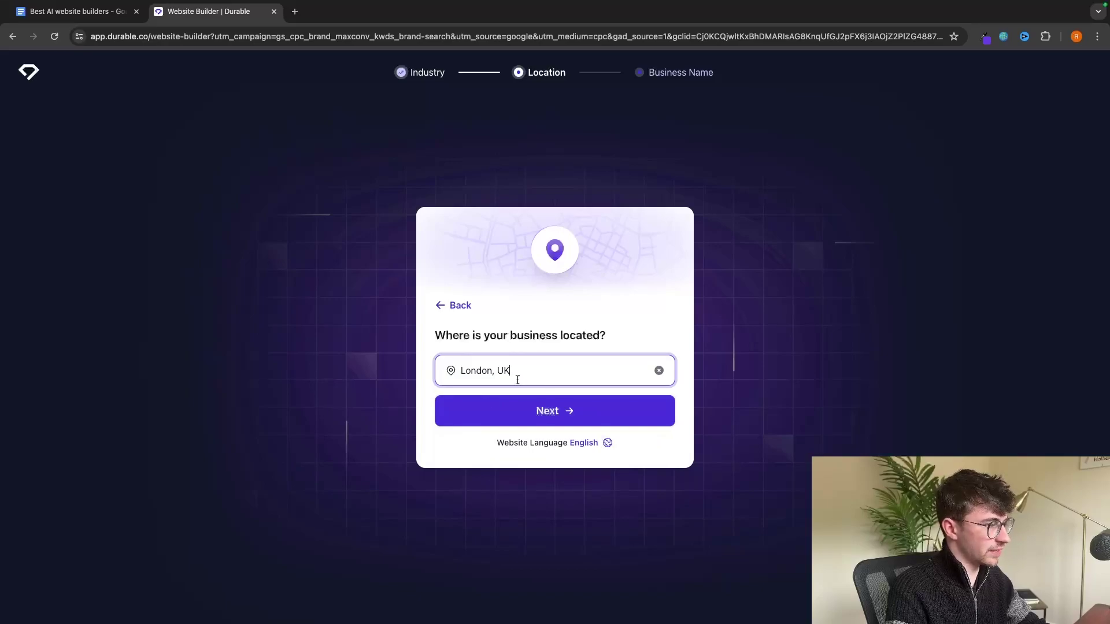
{"action": "left_click", "coordinate": [564, 418]}
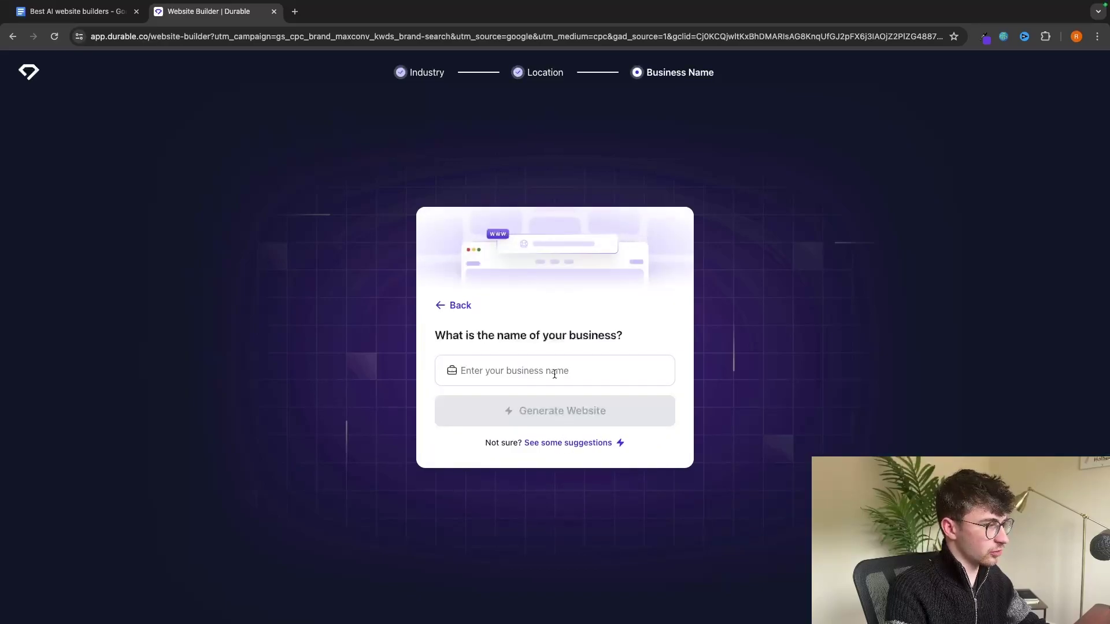
Name the business G-Force Coffee and generate the website.
{"action": "type", "text": "G-For"}
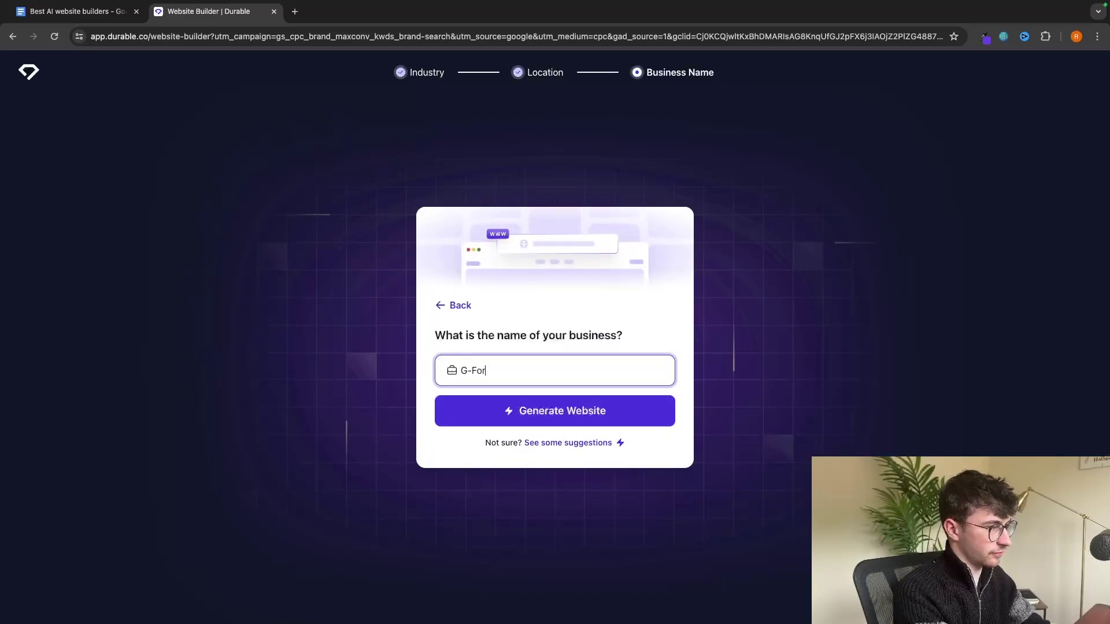
{"action": "type", "text": "ce Coffee"}
{"action": "left_click", "coordinate": [624, 405]}
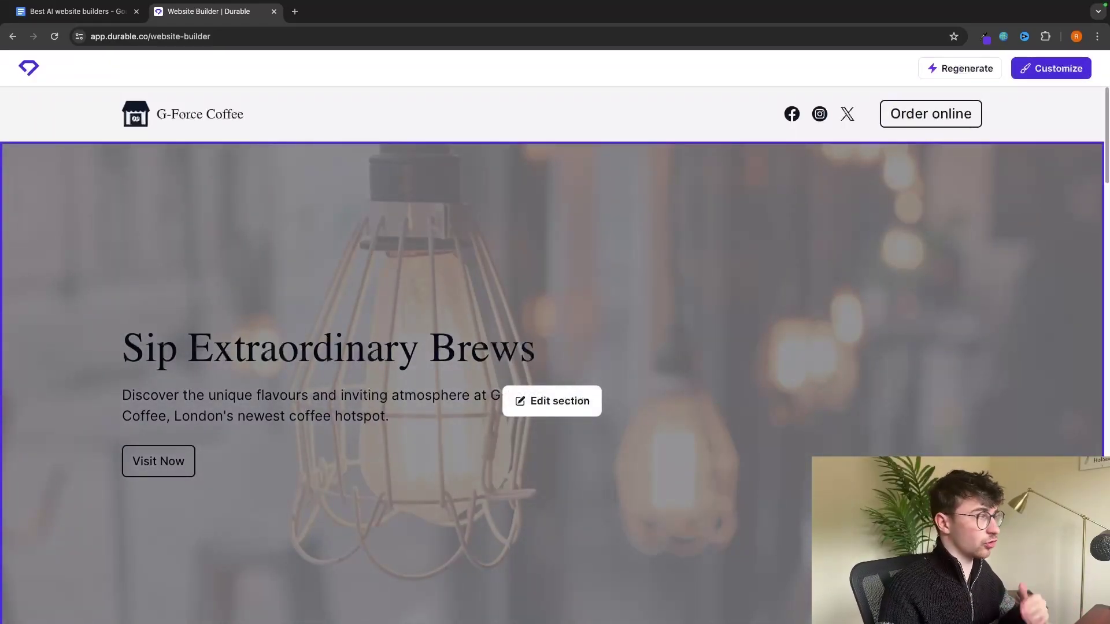
Examine the generated page from the hero banner through the about, gallery, testimonial, services and location sections.
{"action": "scroll", "coordinate": [811, 422], "scroll_direction": "down", "scroll_amount": 10}
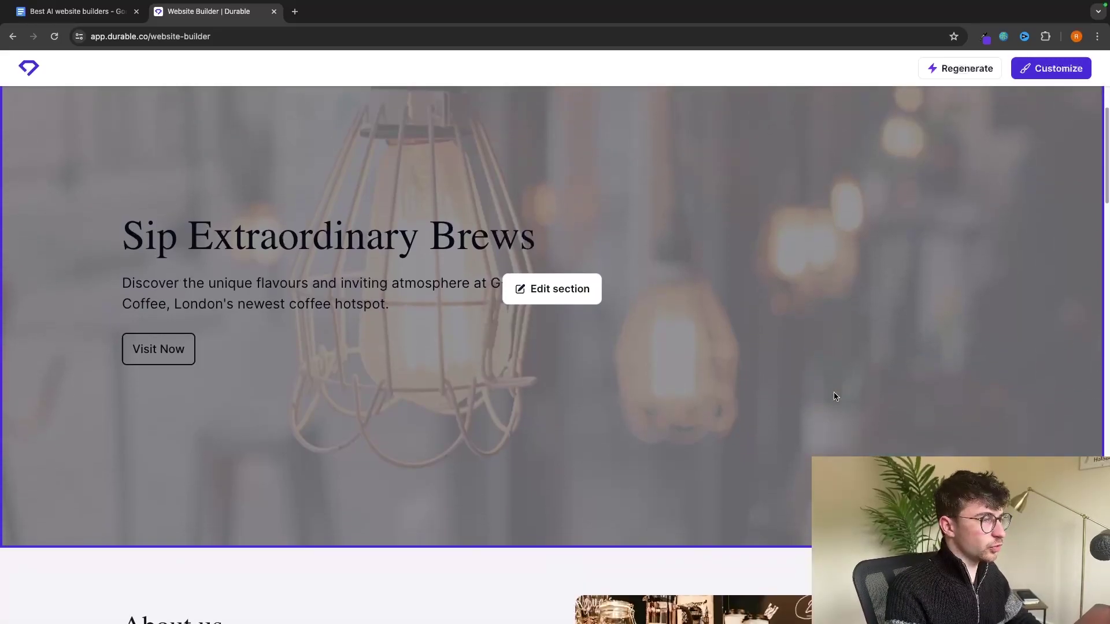
{"action": "scroll", "coordinate": [833, 396], "scroll_direction": "down", "scroll_amount": 2}
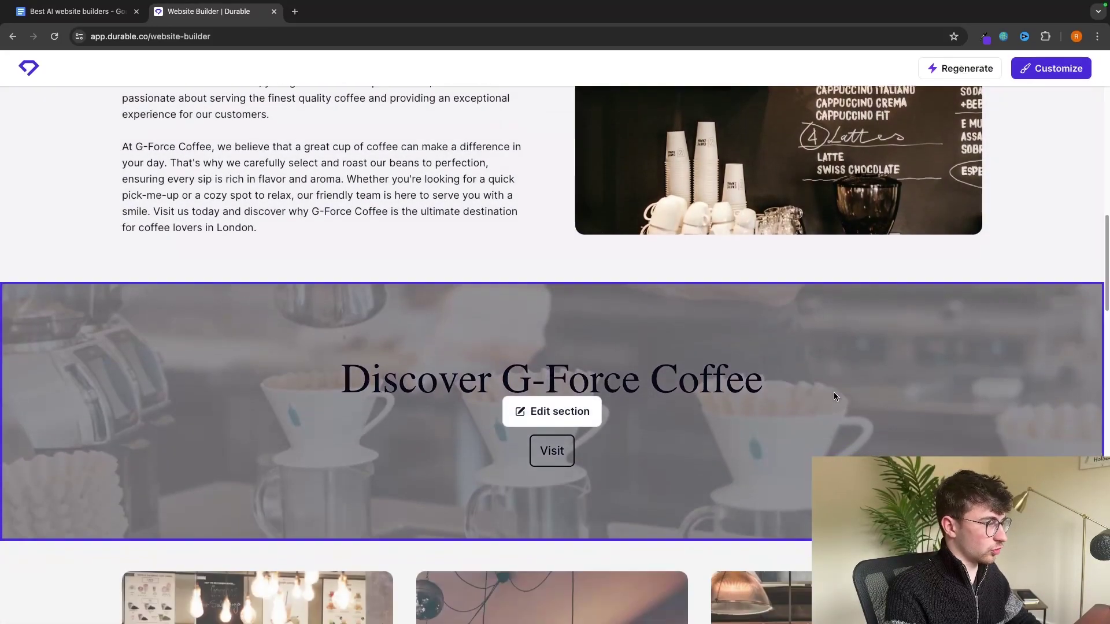
{"action": "scroll", "coordinate": [740, 308], "scroll_direction": "up", "scroll_amount": 15}
{"action": "scroll", "coordinate": [287, 207], "scroll_direction": "down", "scroll_amount": 2}
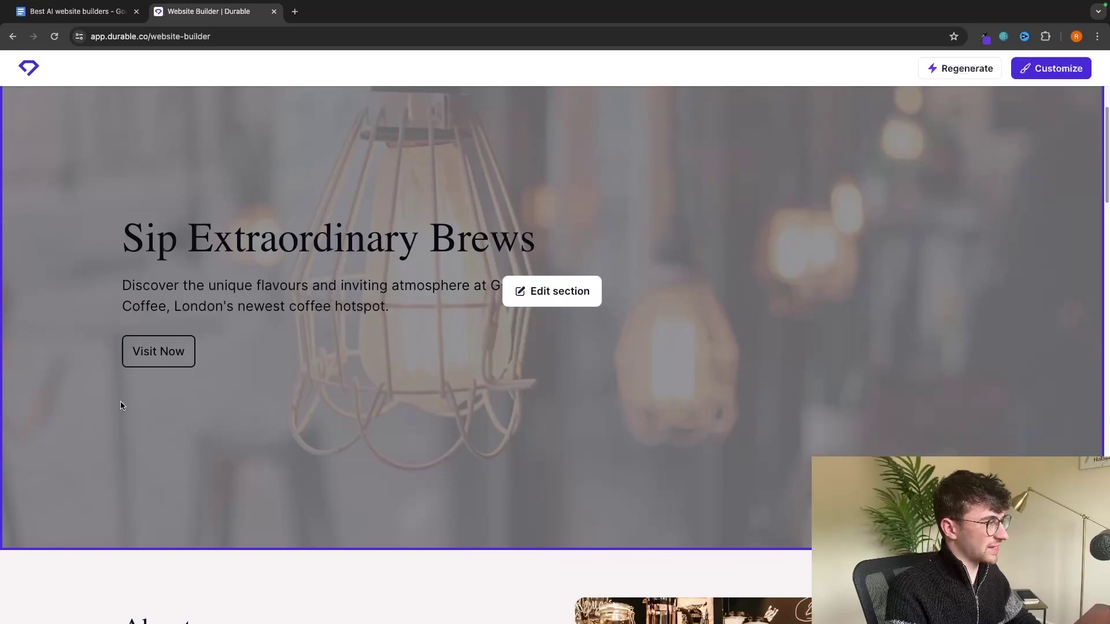
{"action": "scroll", "coordinate": [425, 298], "scroll_direction": "down", "scroll_amount": 10}
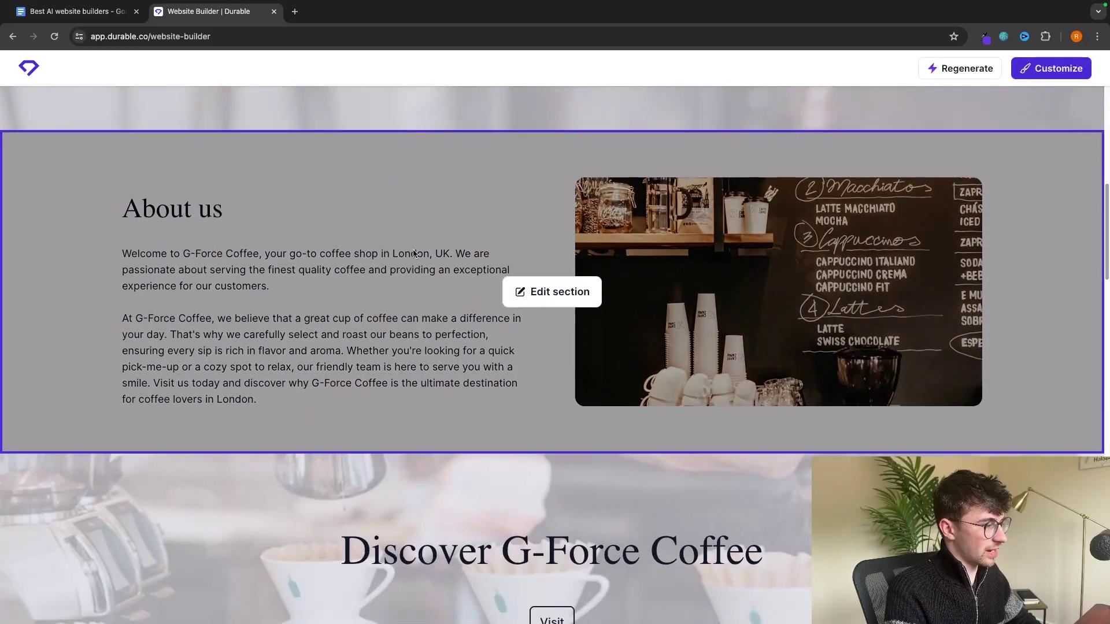
{"action": "scroll", "coordinate": [412, 253], "scroll_direction": "down", "scroll_amount": 2}
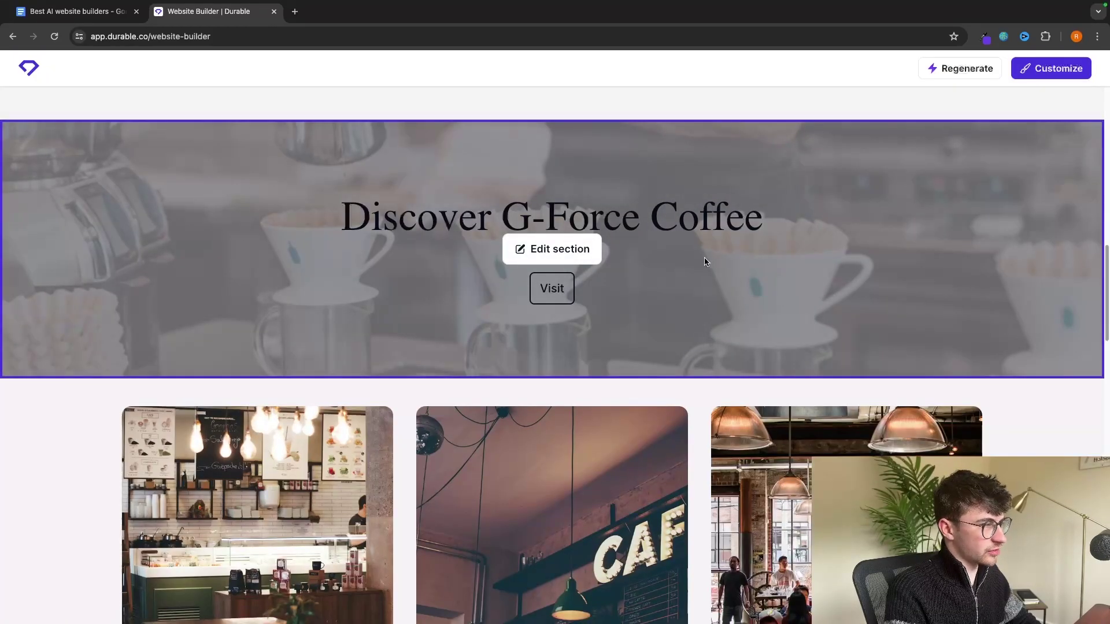
{"action": "scroll", "coordinate": [705, 261], "scroll_direction": "down", "scroll_amount": 1}
{"action": "scroll", "coordinate": [560, 283], "scroll_direction": "down", "scroll_amount": 10}
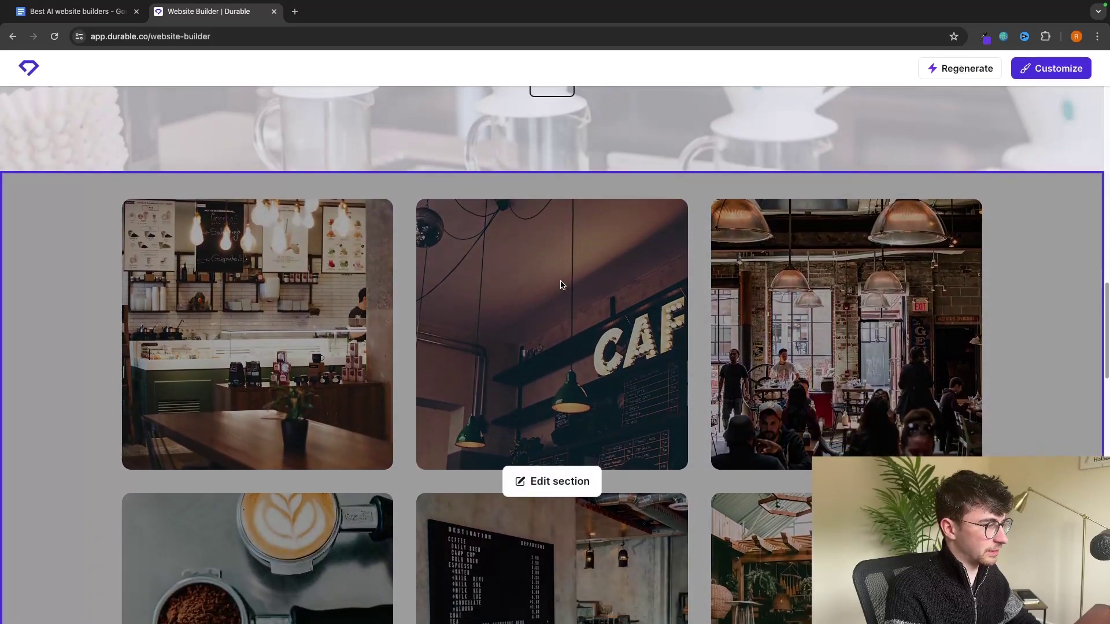
{"action": "scroll", "coordinate": [605, 180], "scroll_direction": "down", "scroll_amount": 18}
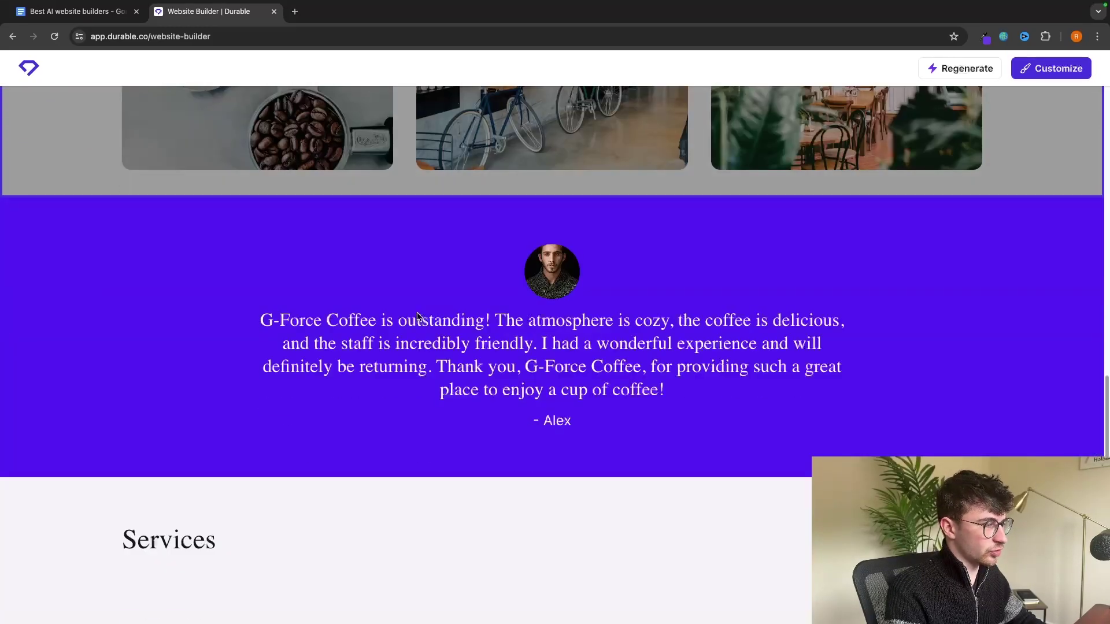
{"action": "scroll", "coordinate": [456, 372], "scroll_direction": "down", "scroll_amount": 11}
{"action": "scroll", "coordinate": [578, 300], "scroll_direction": "down", "scroll_amount": 3}
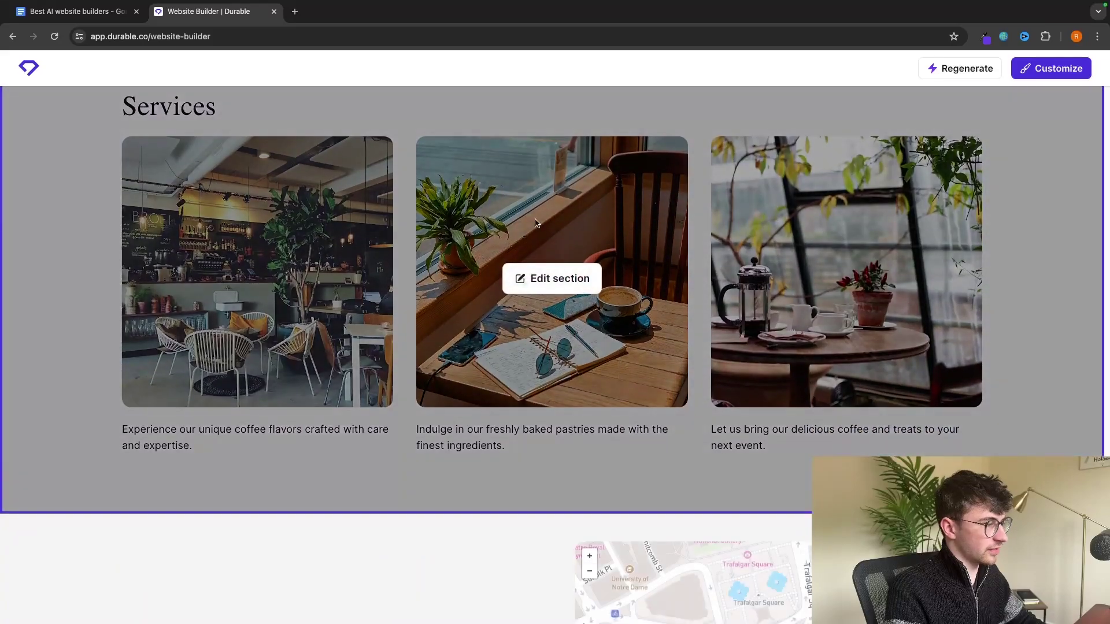
{"action": "scroll", "coordinate": [671, 399], "scroll_direction": "down", "scroll_amount": 10}
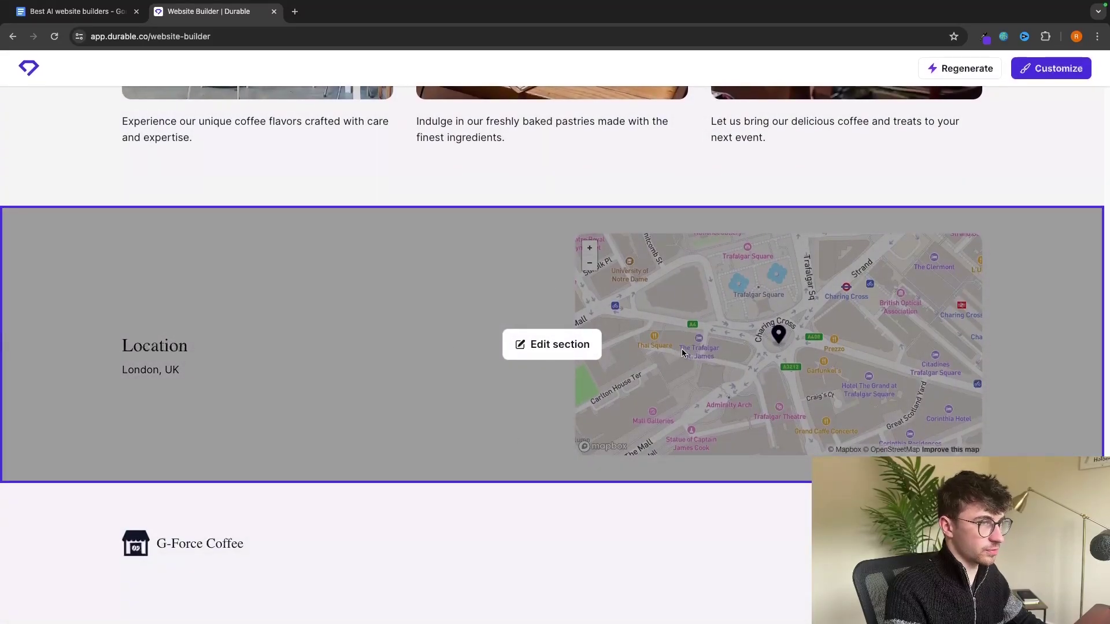
{"action": "scroll", "coordinate": [682, 350], "scroll_direction": "up", "scroll_amount": 20}
{"action": "scroll", "coordinate": [682, 350], "scroll_direction": "up", "scroll_amount": 10}
Regenerate the entire website to get a different version of the coffee shop page.
{"action": "left_click", "coordinate": [953, 69]}
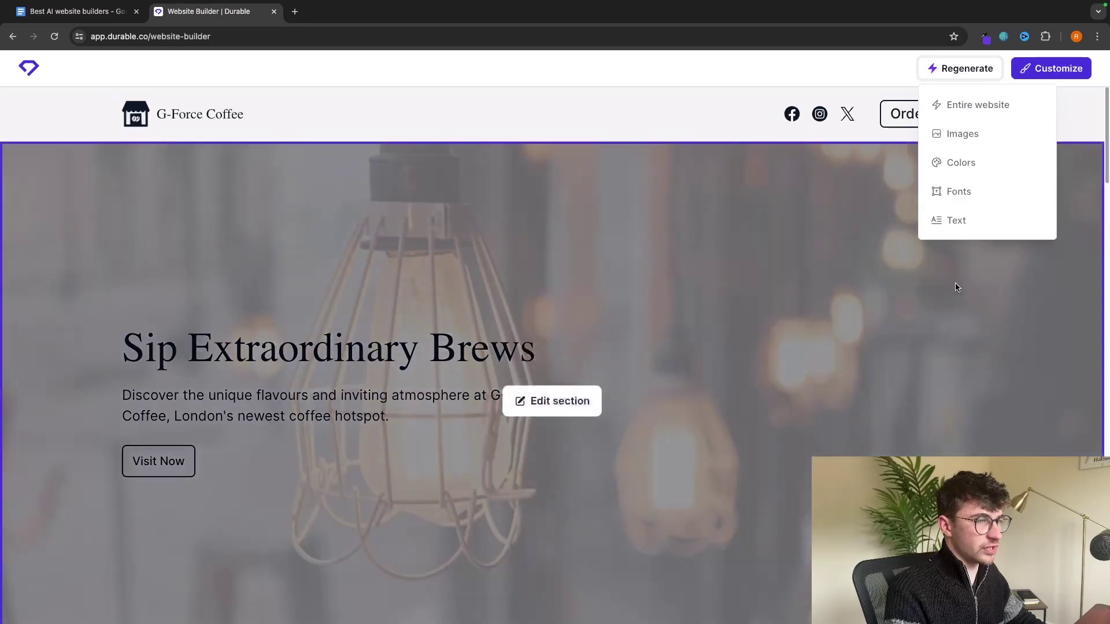
{"action": "scroll", "coordinate": [674, 272], "scroll_direction": "down", "scroll_amount": 8}
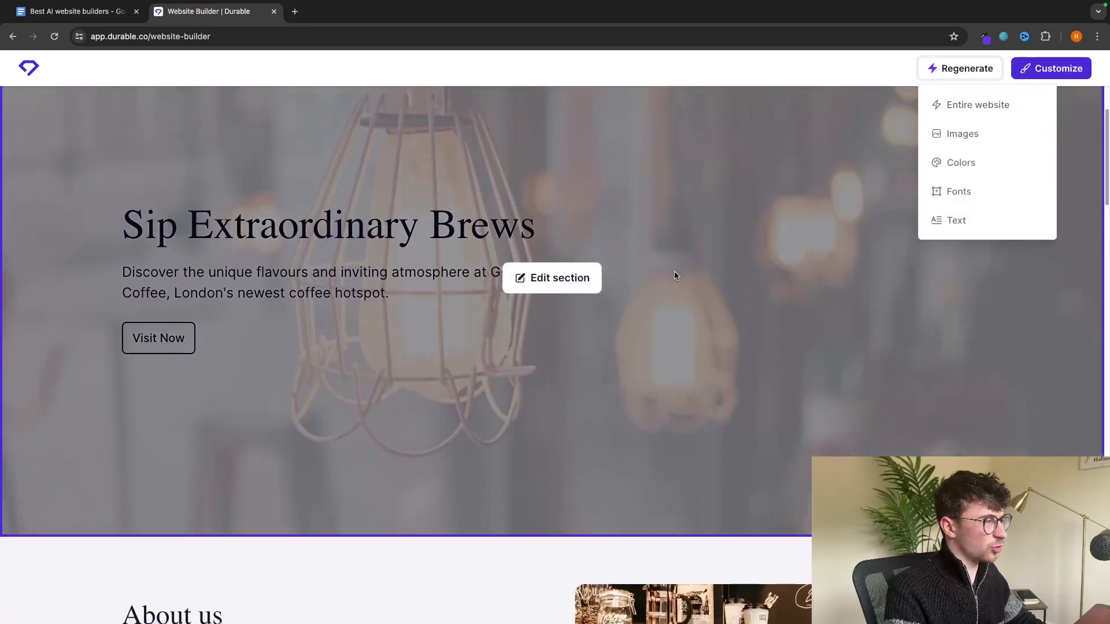
{"action": "scroll", "coordinate": [676, 273], "scroll_direction": "up", "scroll_amount": 8}
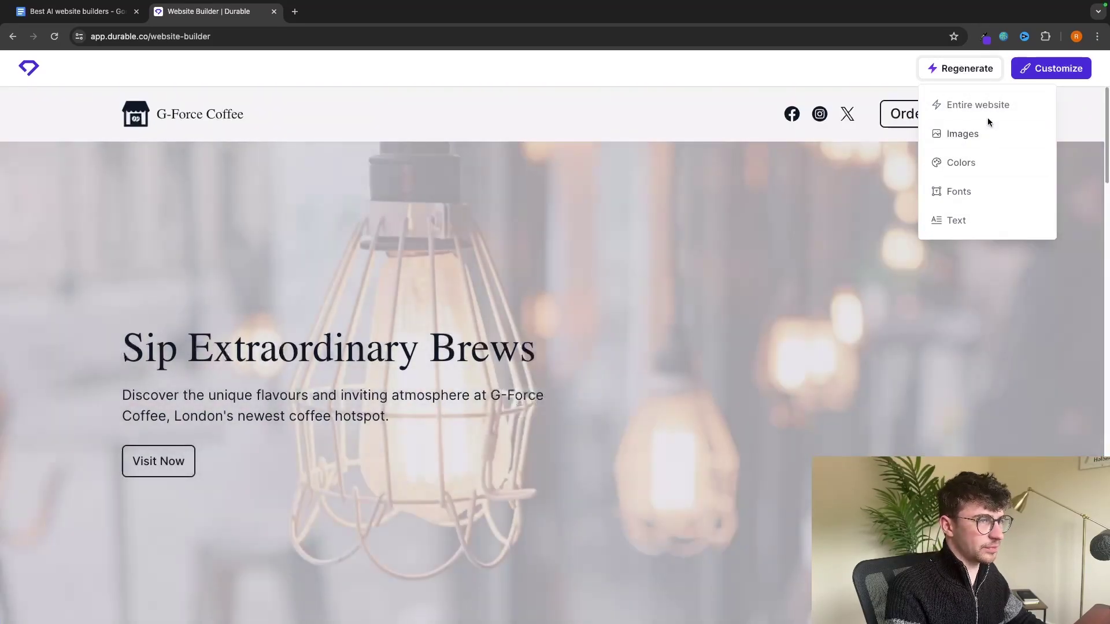
{"action": "left_click", "coordinate": [985, 106]}
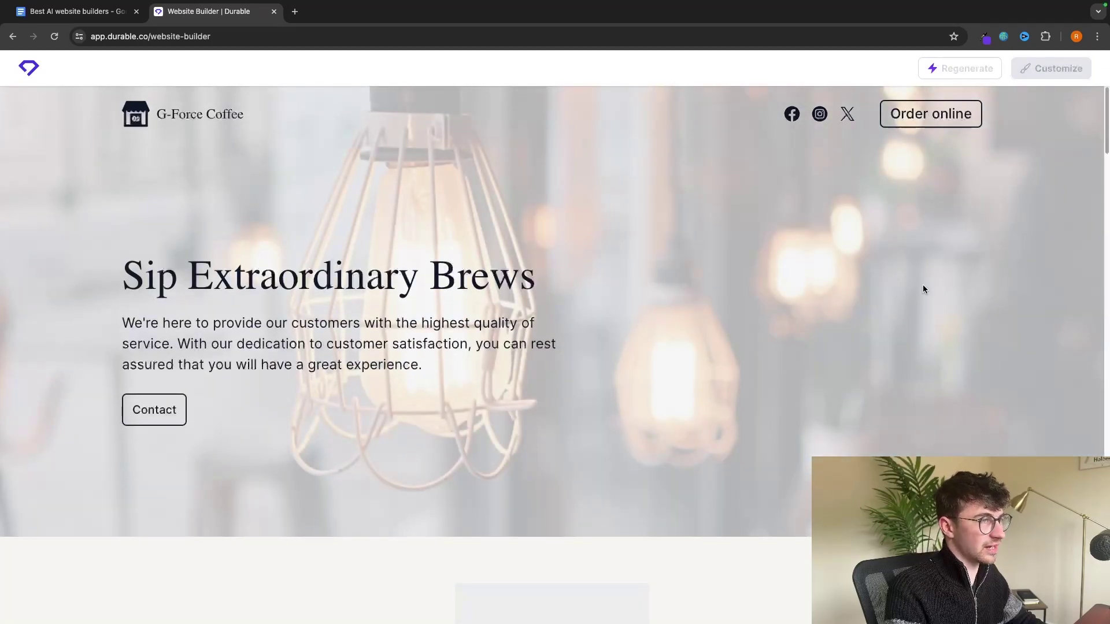
Look through the regenerated page and regenerate only the website's images.
{"action": "scroll", "coordinate": [852, 352], "scroll_direction": "down", "scroll_amount": 15}
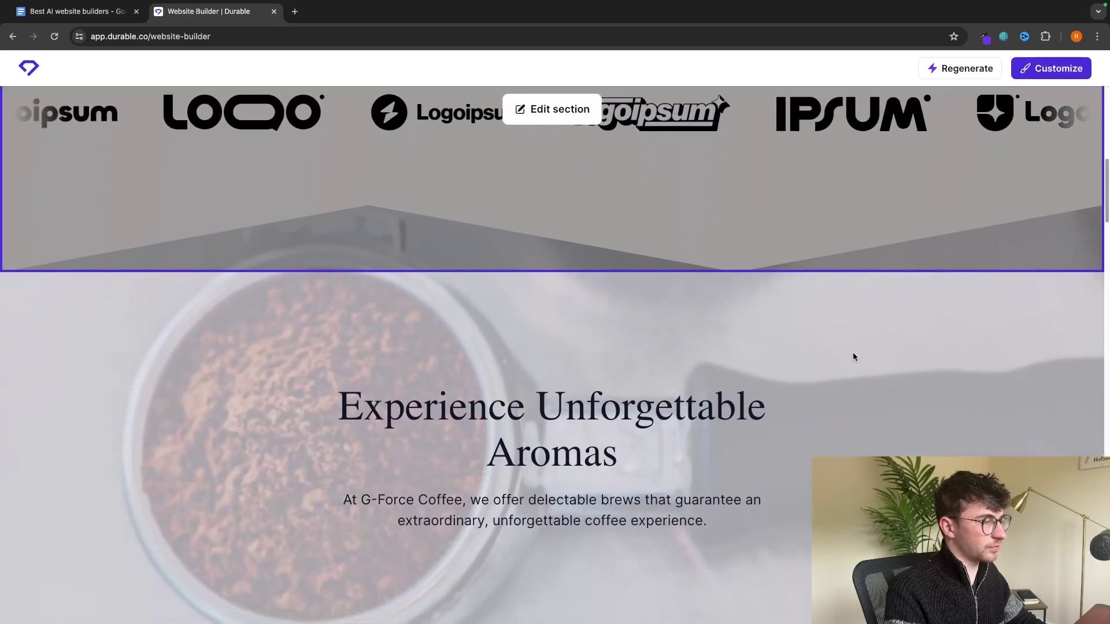
{"action": "scroll", "coordinate": [852, 352], "scroll_direction": "down", "scroll_amount": 5}
{"action": "scroll", "coordinate": [852, 352], "scroll_direction": "up", "scroll_amount": 20}
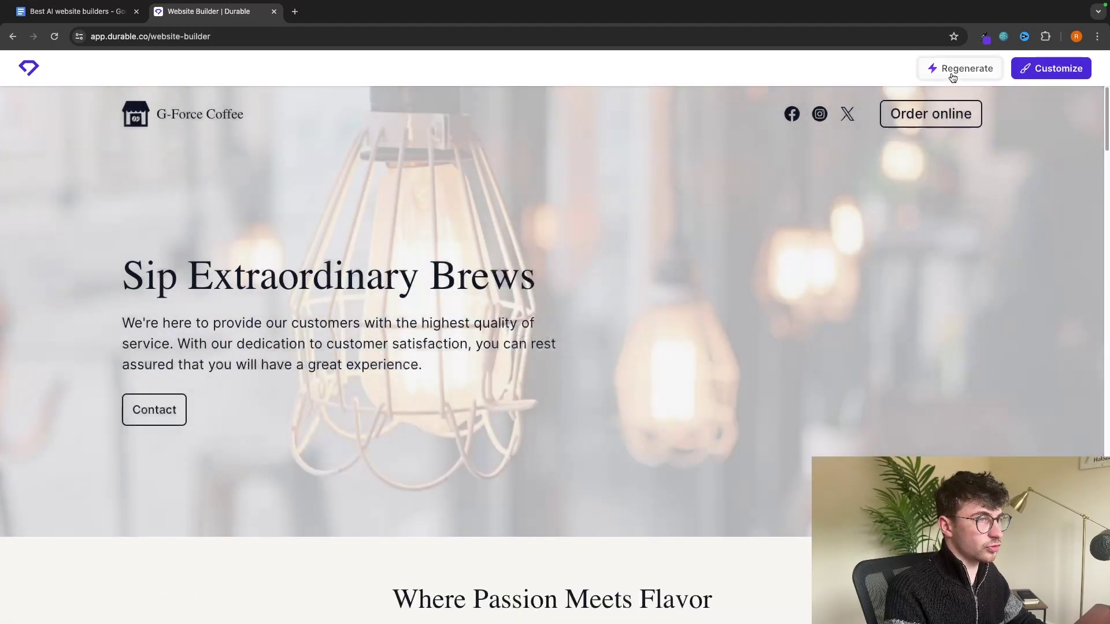
{"action": "left_click", "coordinate": [952, 71]}
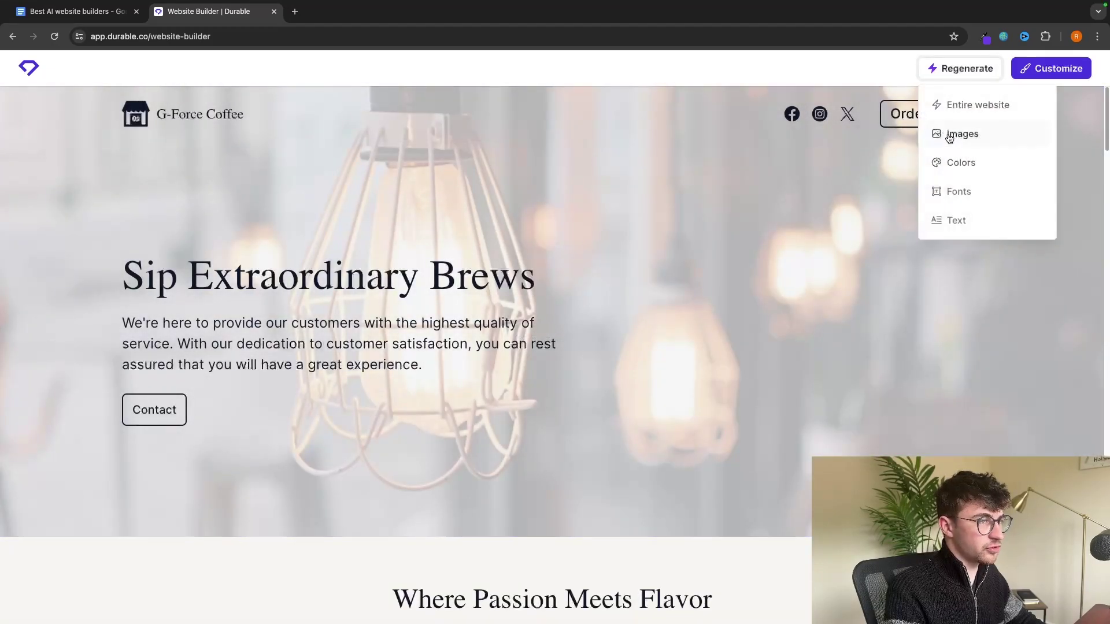
{"action": "left_click", "coordinate": [950, 136]}
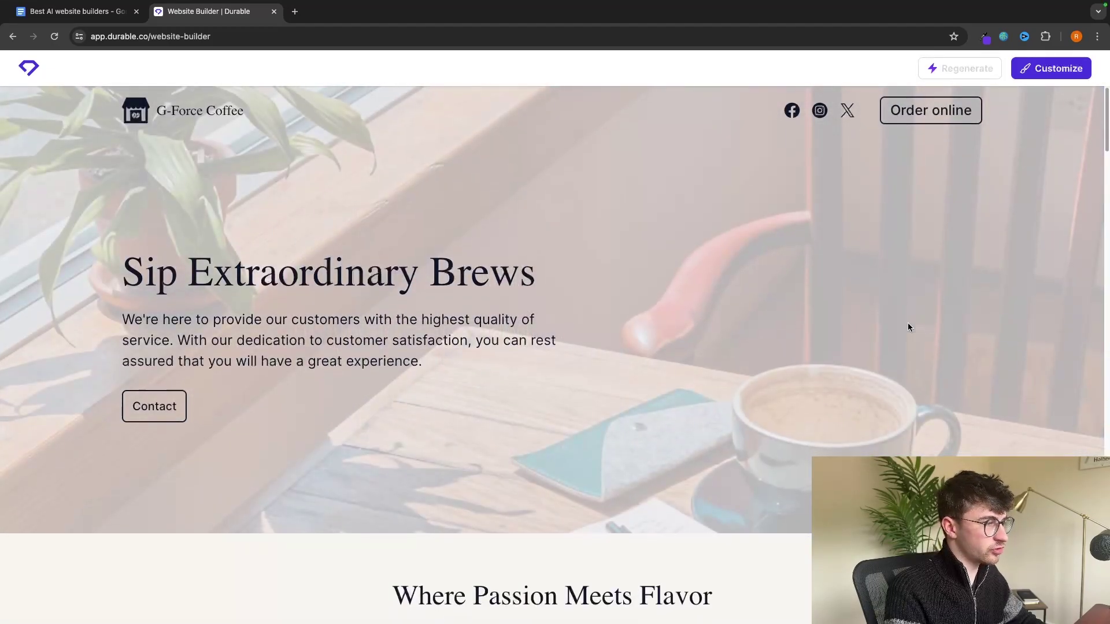
Check the new images and apply the black and lime-green color palette to the website.
{"action": "scroll", "coordinate": [908, 327], "scroll_direction": "down", "scroll_amount": 15}
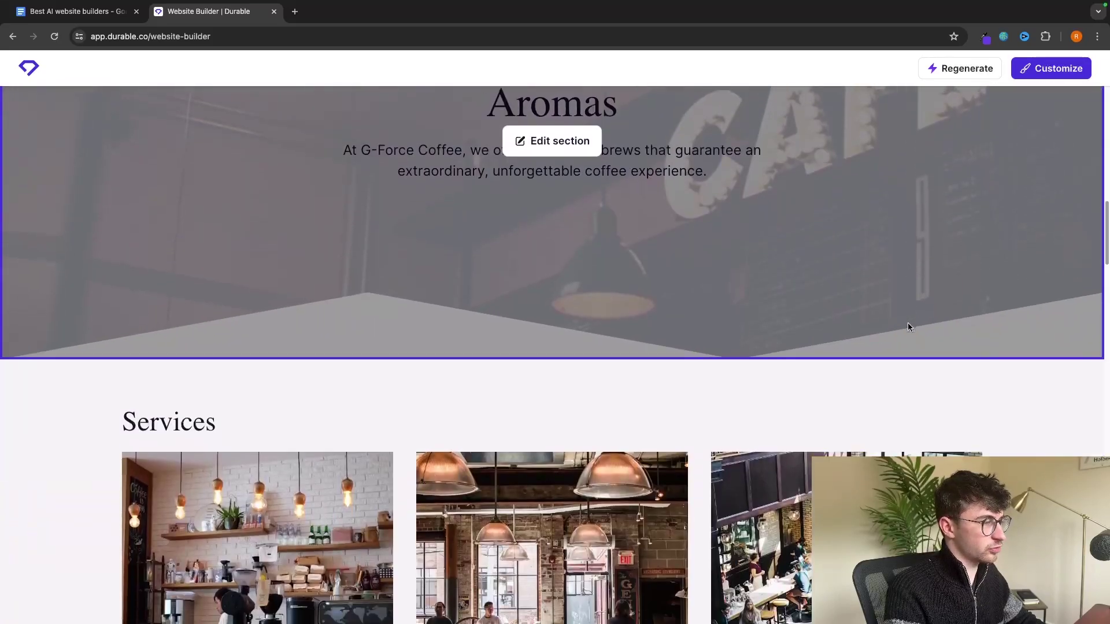
{"action": "scroll", "coordinate": [908, 323], "scroll_direction": "down", "scroll_amount": 3}
{"action": "scroll", "coordinate": [908, 323], "scroll_direction": "up", "scroll_amount": 10}
{"action": "left_click", "coordinate": [957, 69]}
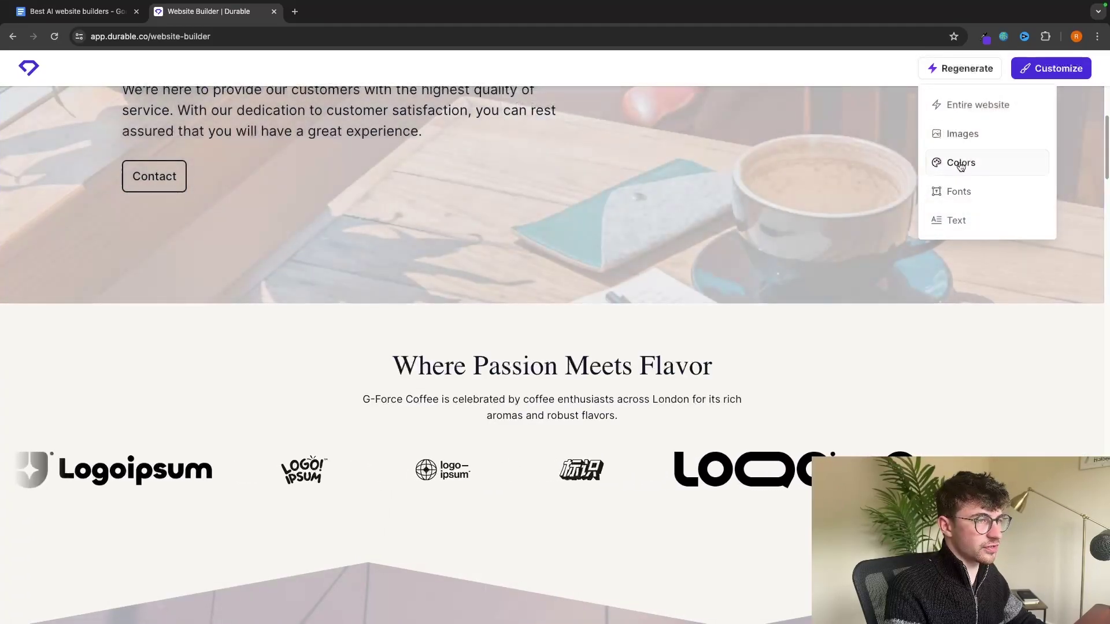
{"action": "left_click", "coordinate": [962, 164]}
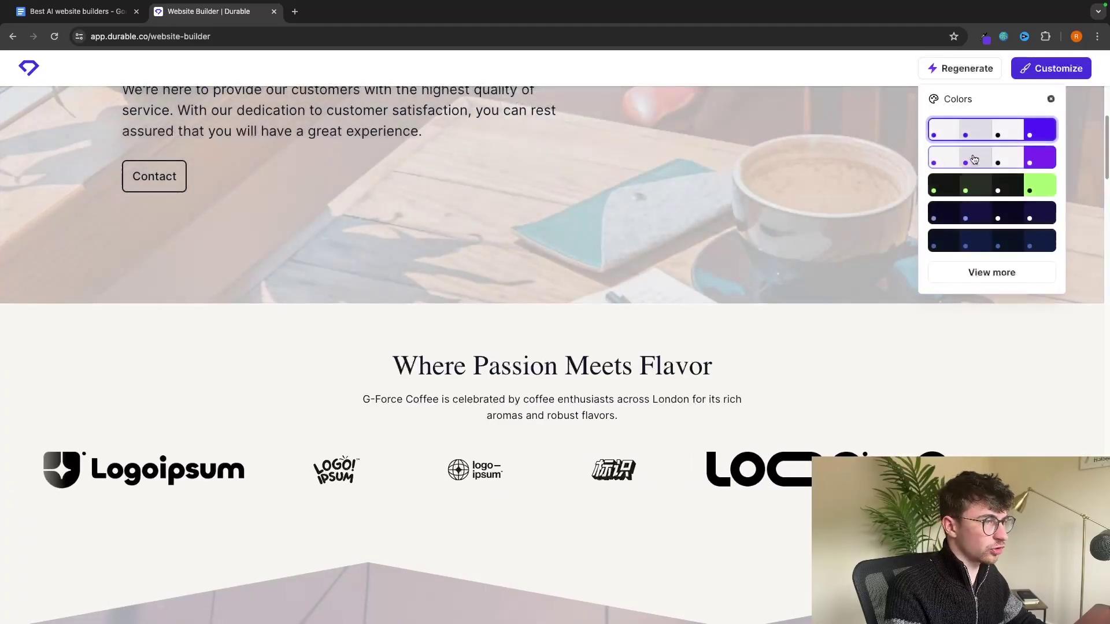
{"action": "scroll", "coordinate": [779, 227], "scroll_direction": "up", "scroll_amount": 4}
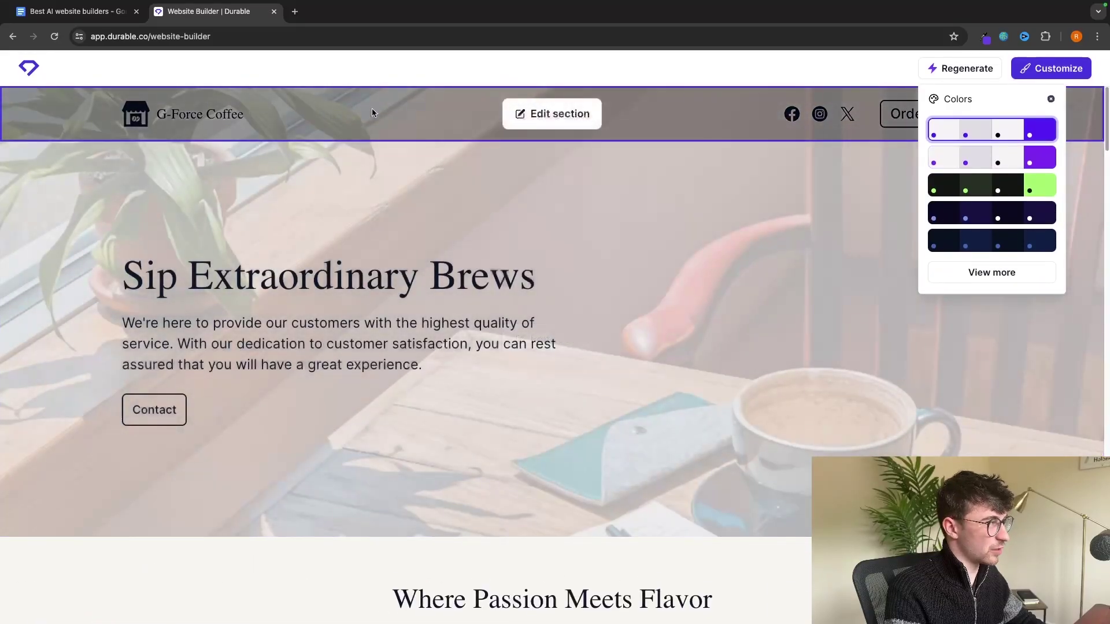
{"action": "left_click", "coordinate": [982, 185]}
{"action": "scroll", "coordinate": [719, 261], "scroll_direction": "down", "scroll_amount": 10}
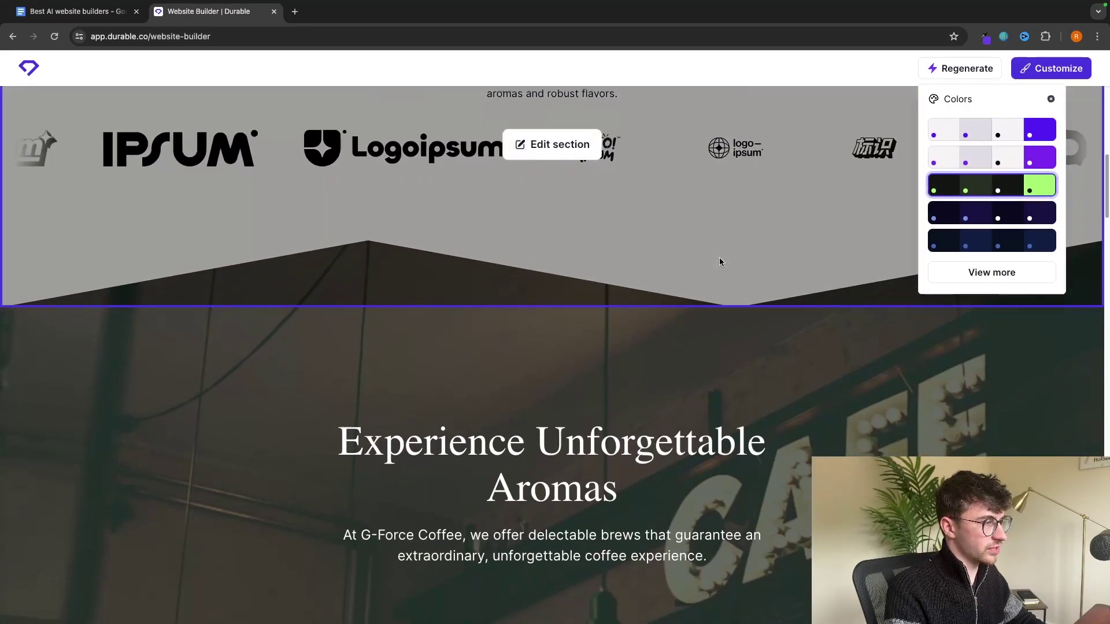
Try the light purple, black and lime-green, and dark navy color palettes on the website.
{"action": "scroll", "coordinate": [719, 262], "scroll_direction": "down", "scroll_amount": 15}
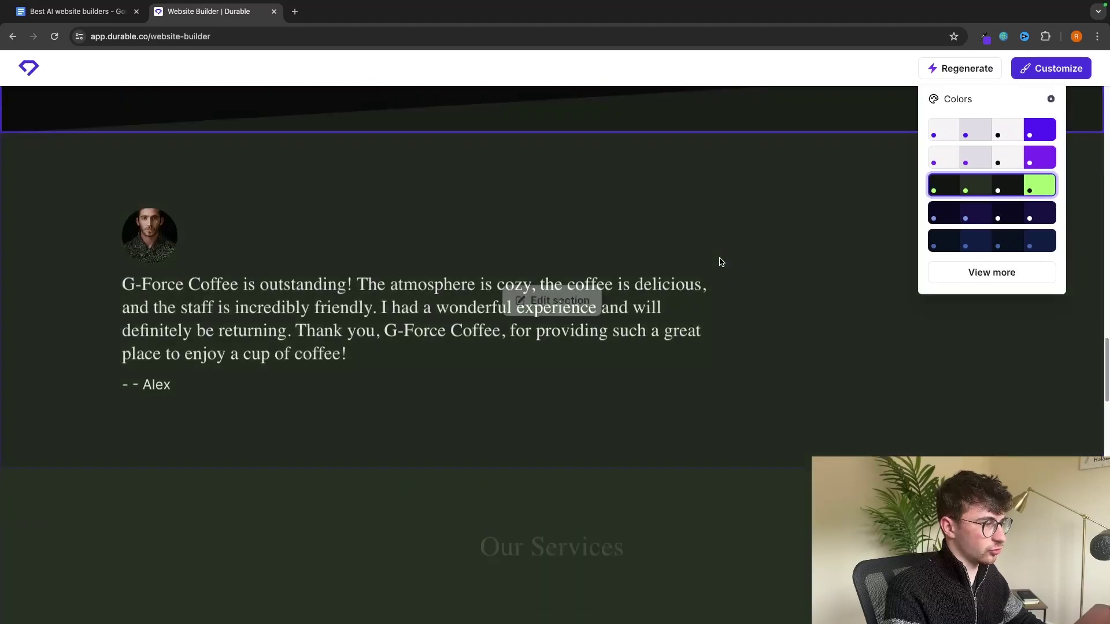
{"action": "left_click", "coordinate": [951, 129]}
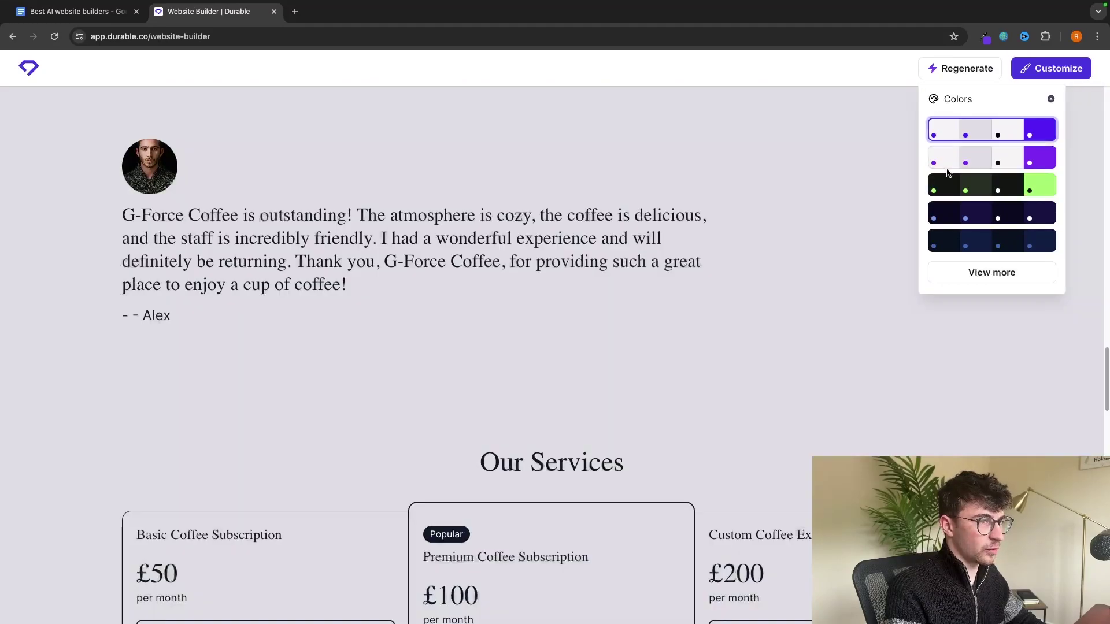
{"action": "left_click", "coordinate": [977, 185]}
{"action": "left_click", "coordinate": [971, 240]}
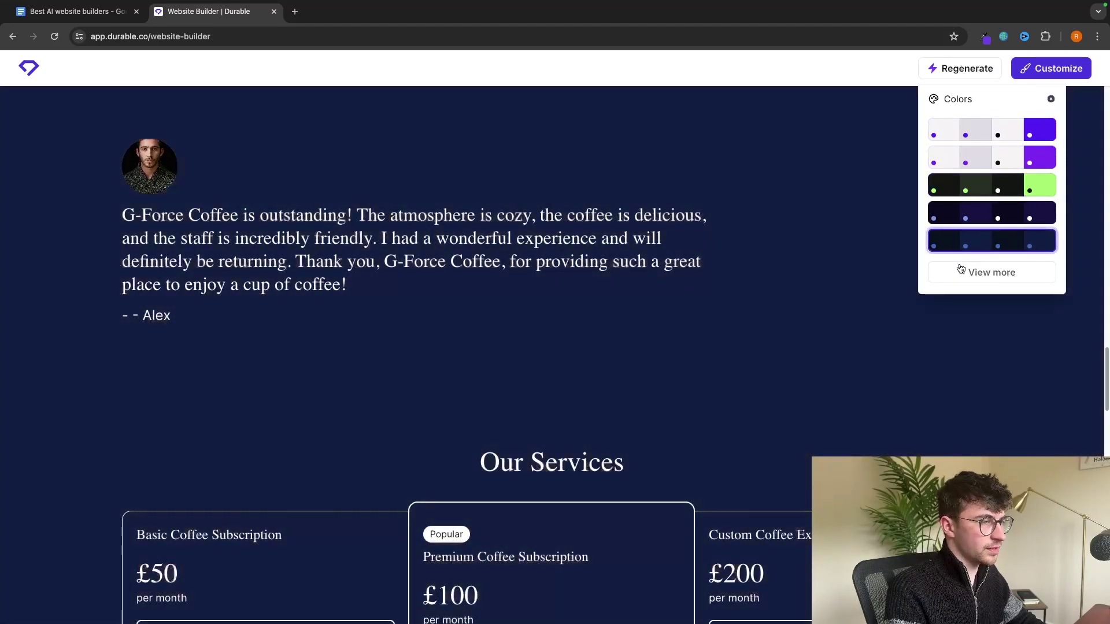
Sign up with Google to customize the website and view the content settings of the banner.
{"action": "left_click", "coordinate": [960, 270]}
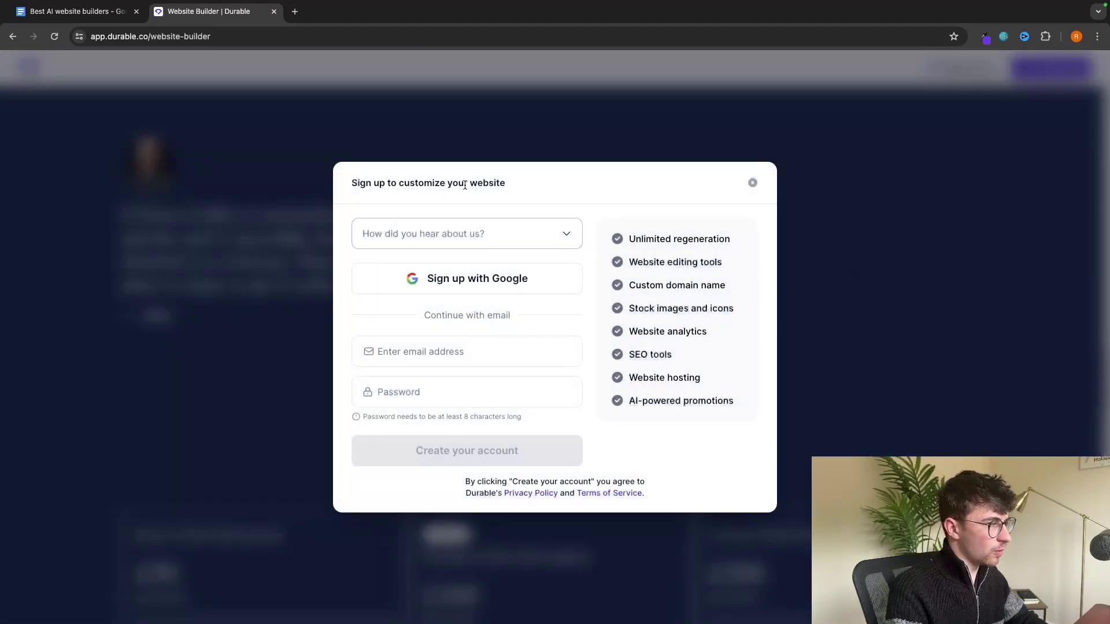
{"action": "left_click", "coordinate": [479, 280]}
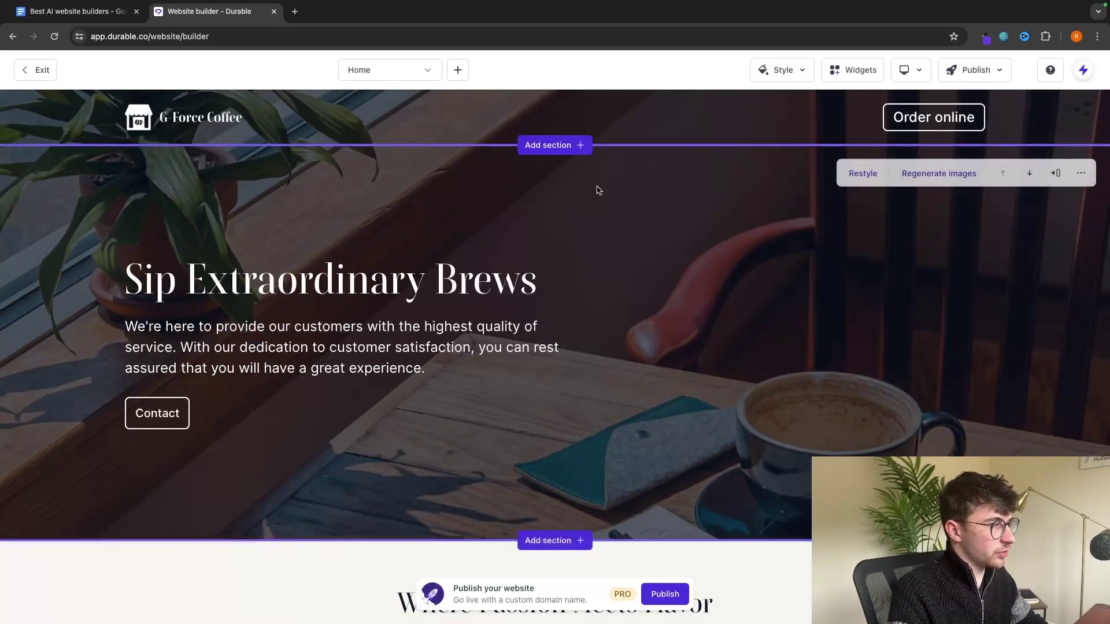
{"action": "left_click", "coordinate": [530, 289]}
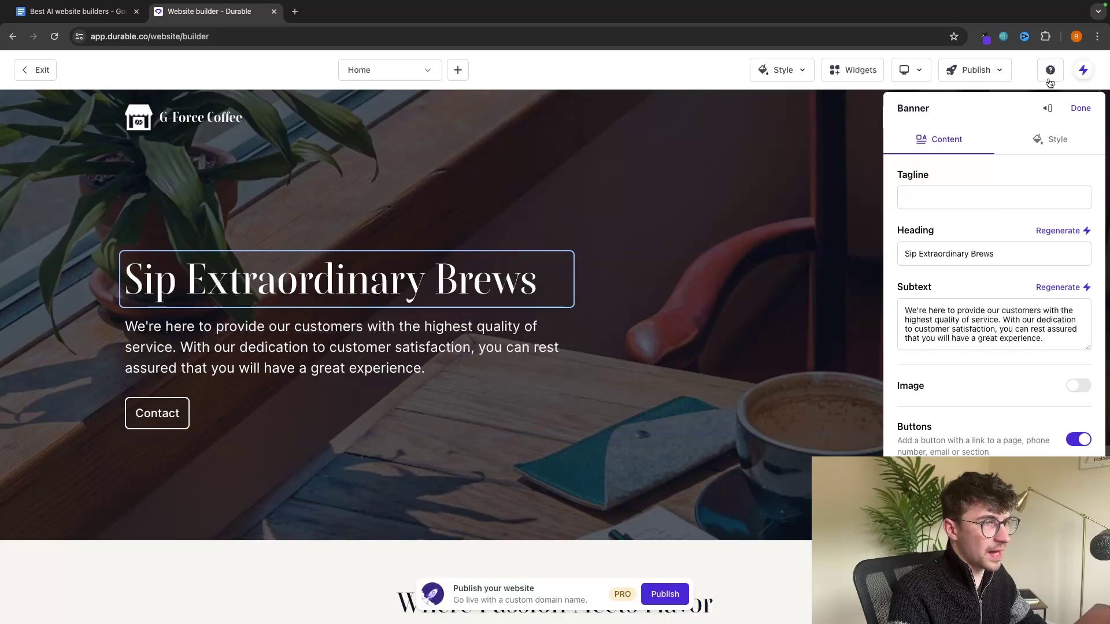
{"action": "left_click", "coordinate": [1078, 110]}
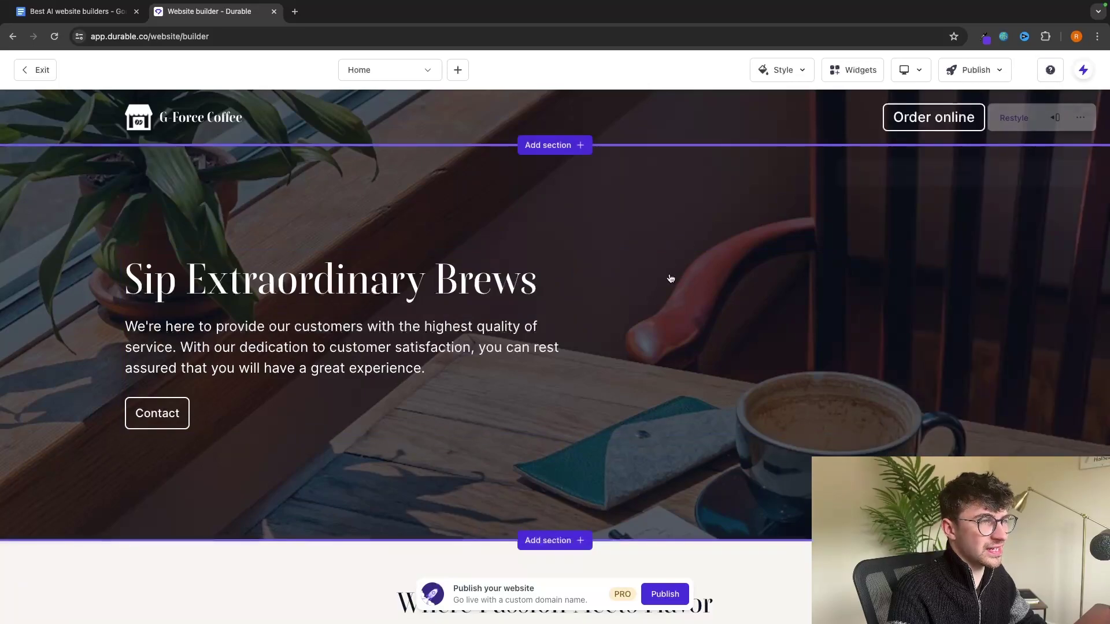
Try the dark color palettes with the yellow accent and the teal accent on the website.
{"action": "left_click", "coordinate": [779, 78]}
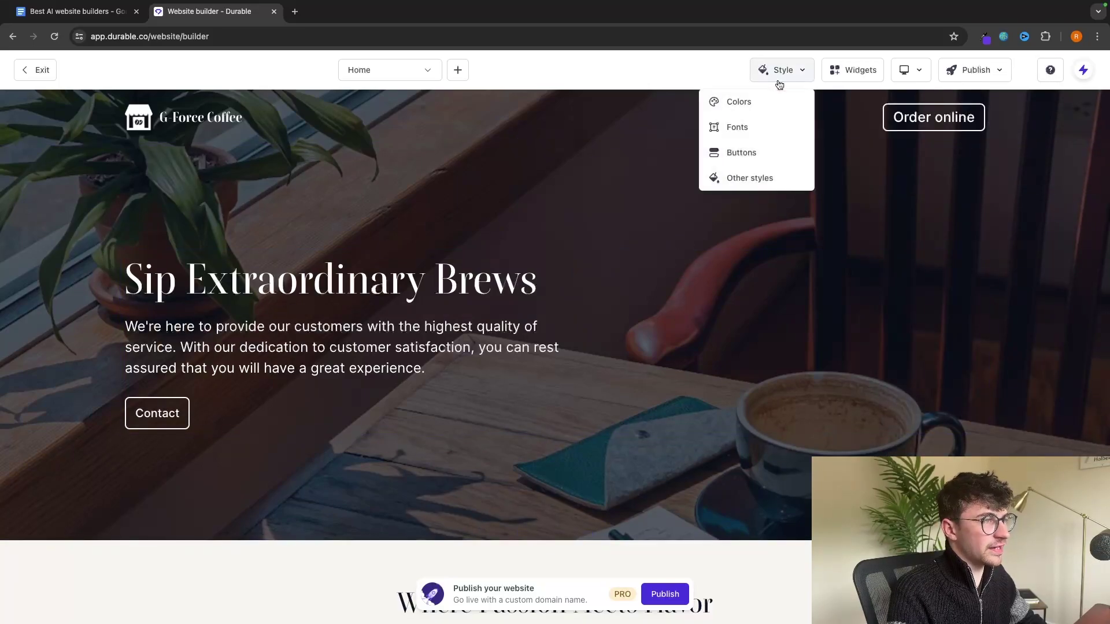
{"action": "left_click", "coordinate": [740, 104]}
{"action": "left_click", "coordinate": [974, 258]}
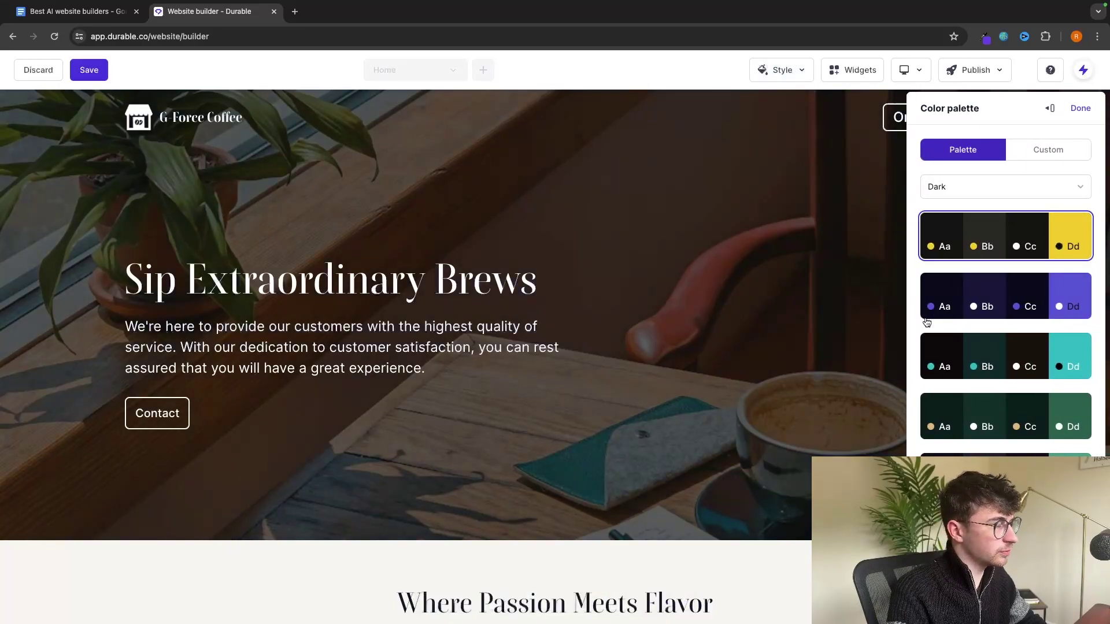
{"action": "scroll", "coordinate": [780, 376], "scroll_direction": "down", "scroll_amount": 8}
{"action": "left_click", "coordinate": [998, 364]}
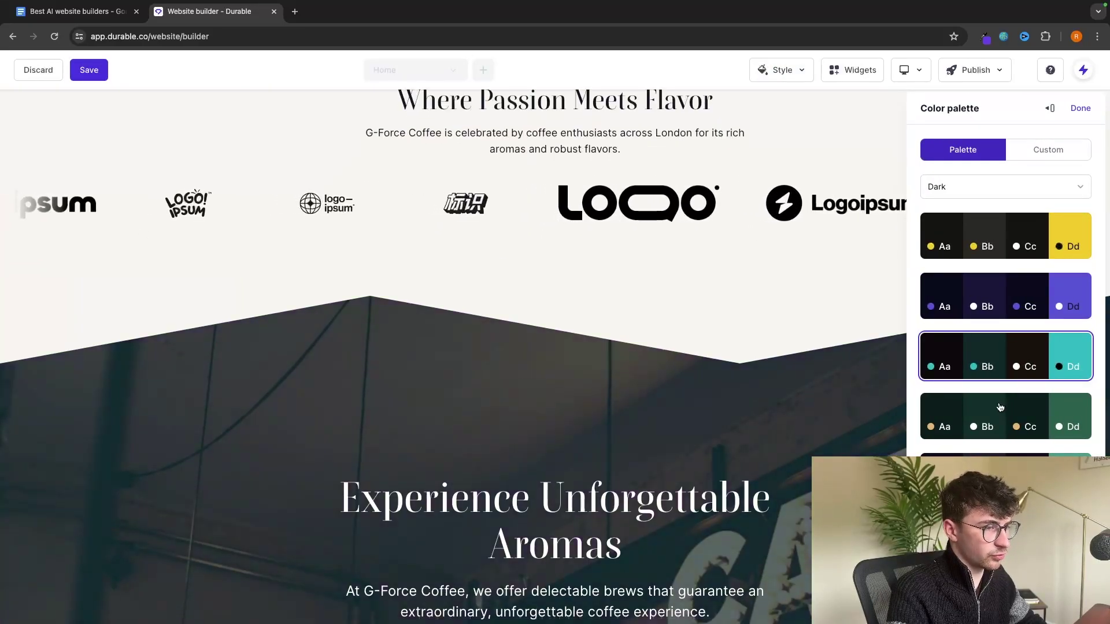
Browse the Light and Retro palette categories and finish editing the color palette.
{"action": "left_click", "coordinate": [993, 188]}
{"action": "left_click", "coordinate": [970, 227]}
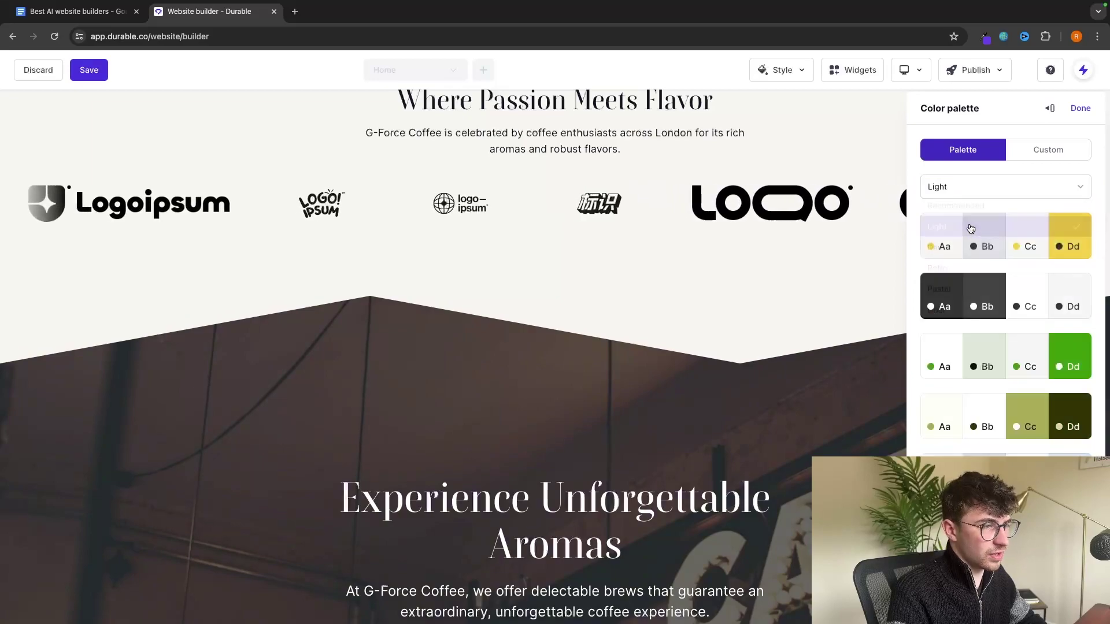
{"action": "left_click", "coordinate": [977, 274]}
{"action": "scroll", "coordinate": [889, 281], "scroll_direction": "up", "scroll_amount": 8}
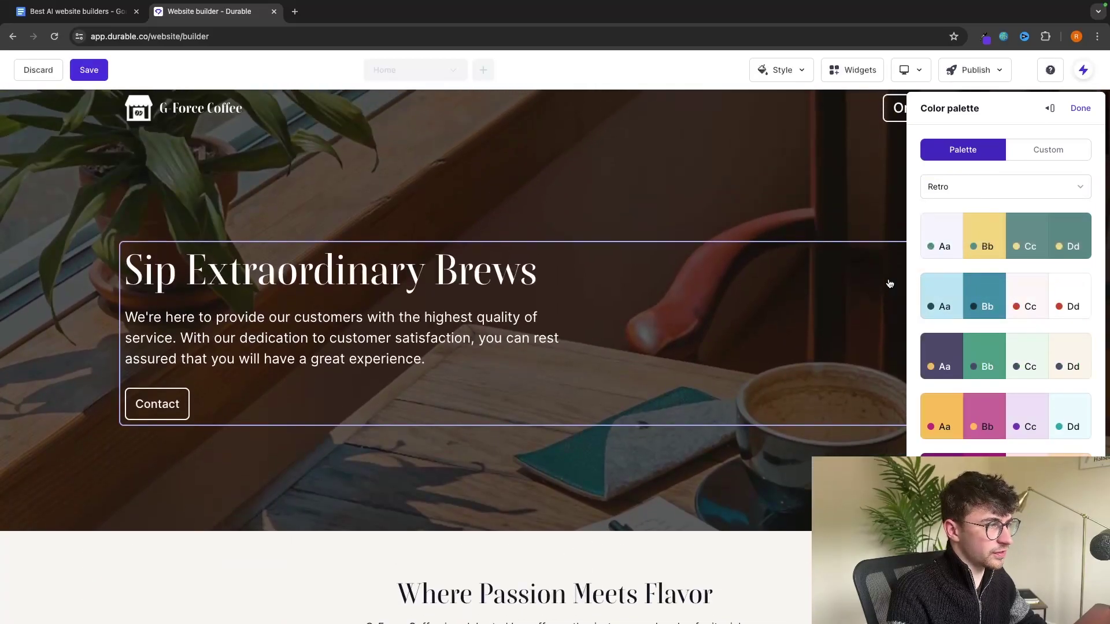
{"action": "left_click", "coordinate": [1081, 108]}
Try the Hanken Grotesk font pack and apply the General Sans pack to the website.
{"action": "left_click", "coordinate": [781, 70]}
{"action": "left_click", "coordinate": [738, 128]}
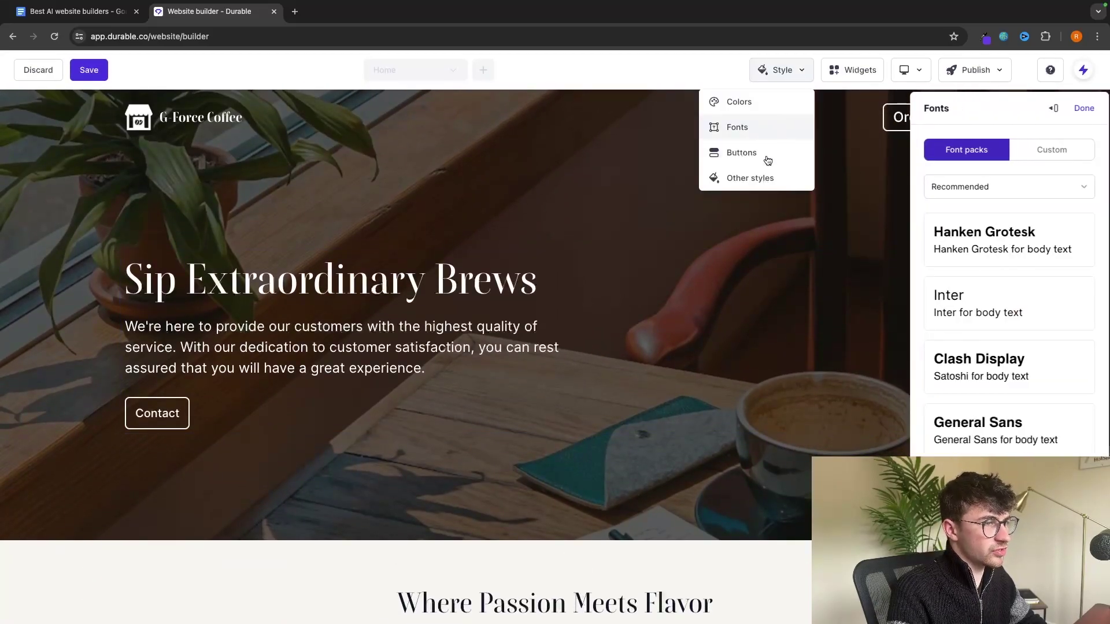
{"action": "left_click", "coordinate": [997, 238]}
{"action": "left_click", "coordinate": [984, 421]}
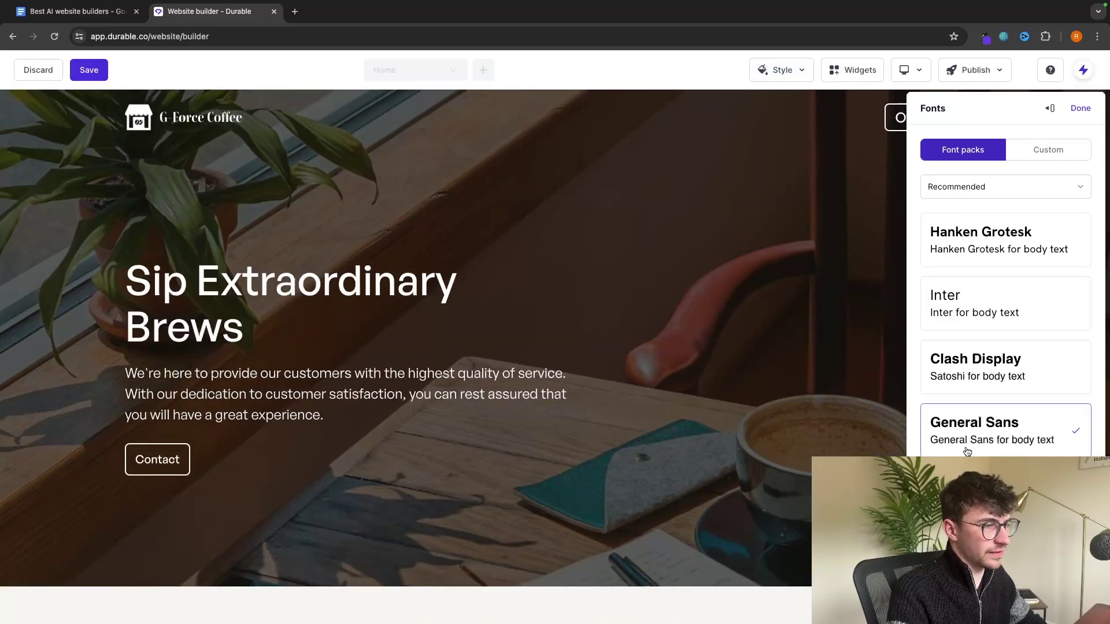
Set the type of button Style 1 to Solid for the website's buttons.
{"action": "left_click", "coordinate": [789, 78]}
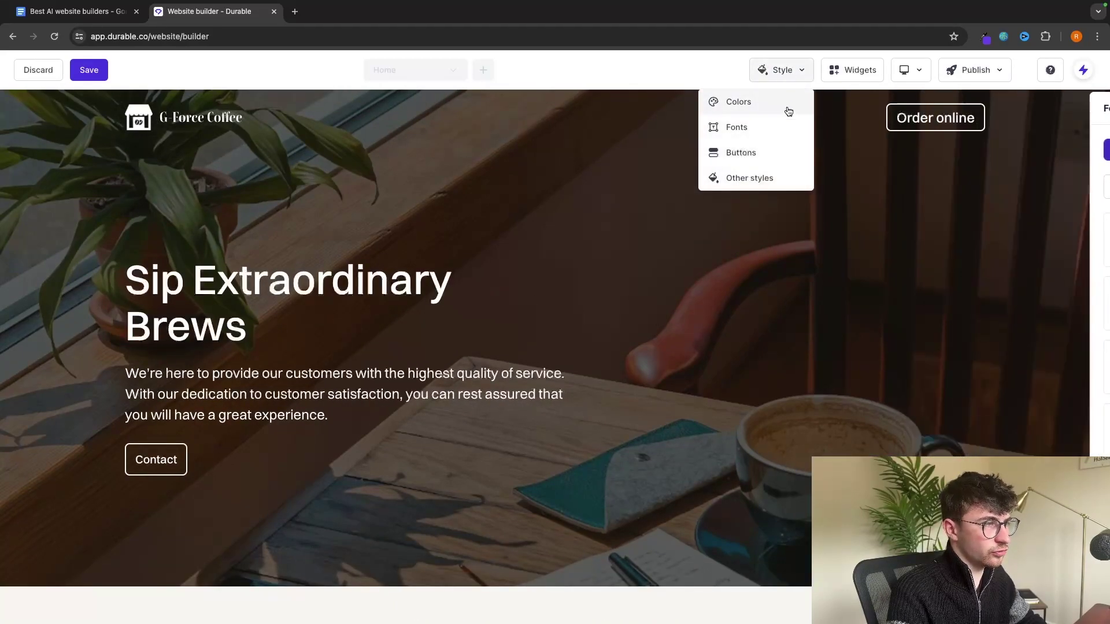
{"action": "left_click", "coordinate": [747, 156]}
{"action": "left_click", "coordinate": [945, 204]}
{"action": "left_click", "coordinate": [951, 228]}
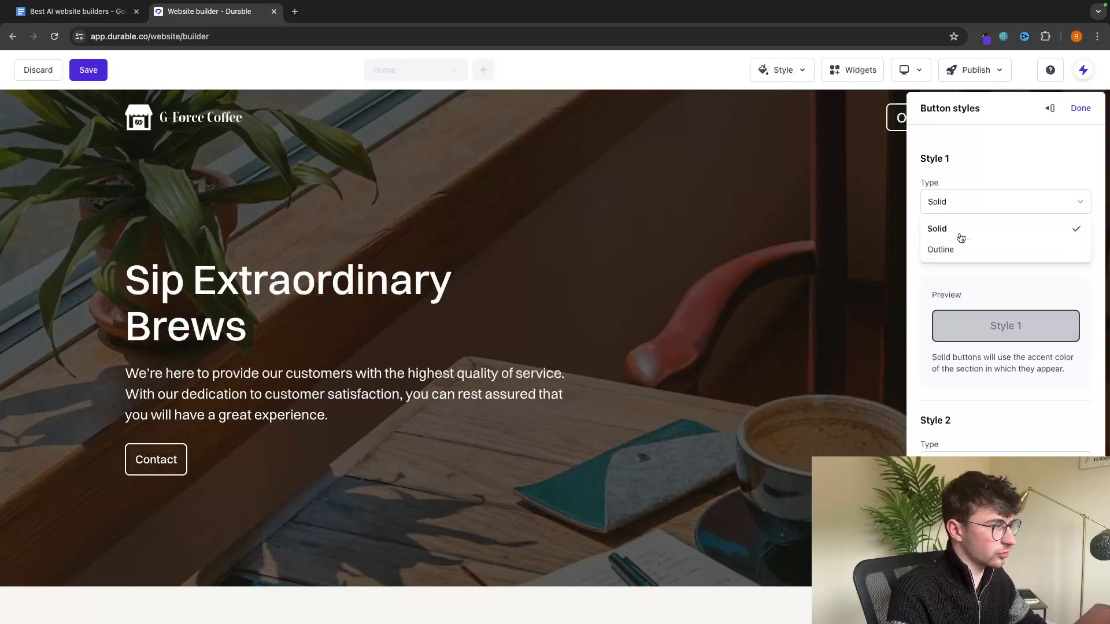
{"action": "left_click", "coordinate": [971, 202]}
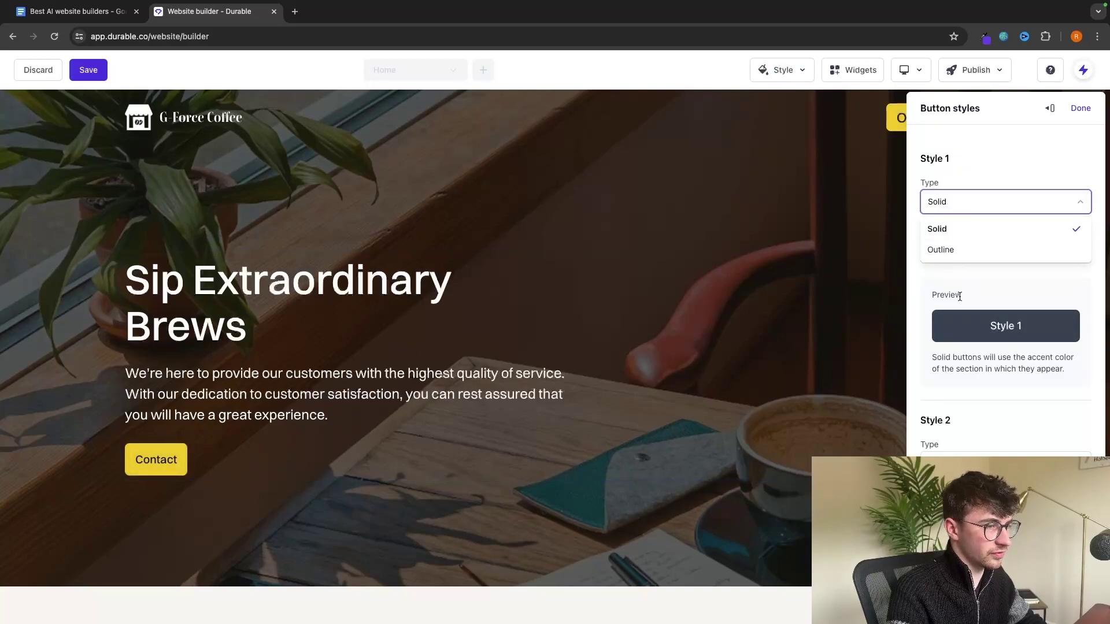
{"action": "scroll", "coordinate": [971, 335], "scroll_direction": "down", "scroll_amount": 2}
{"action": "scroll", "coordinate": [971, 335], "scroll_direction": "up", "scroll_amount": 2}
Change the banner heading to "G-Force Coffee" and regenerate the banner's subtext with AI.
{"action": "left_click", "coordinate": [256, 337]}
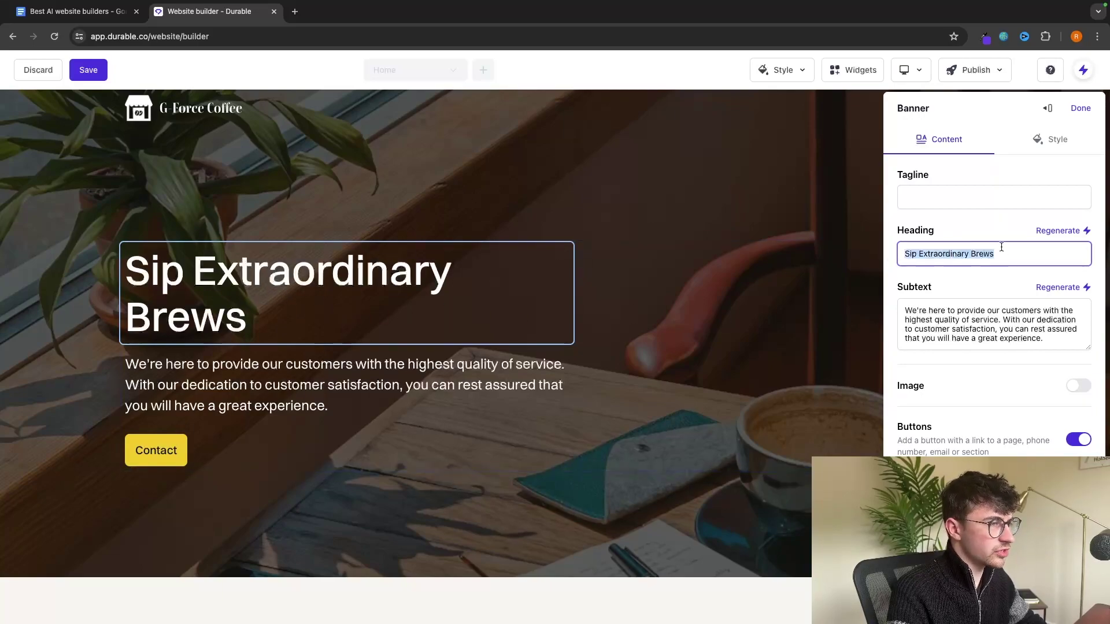
{"action": "type", "text": "G-Force Coffee"}
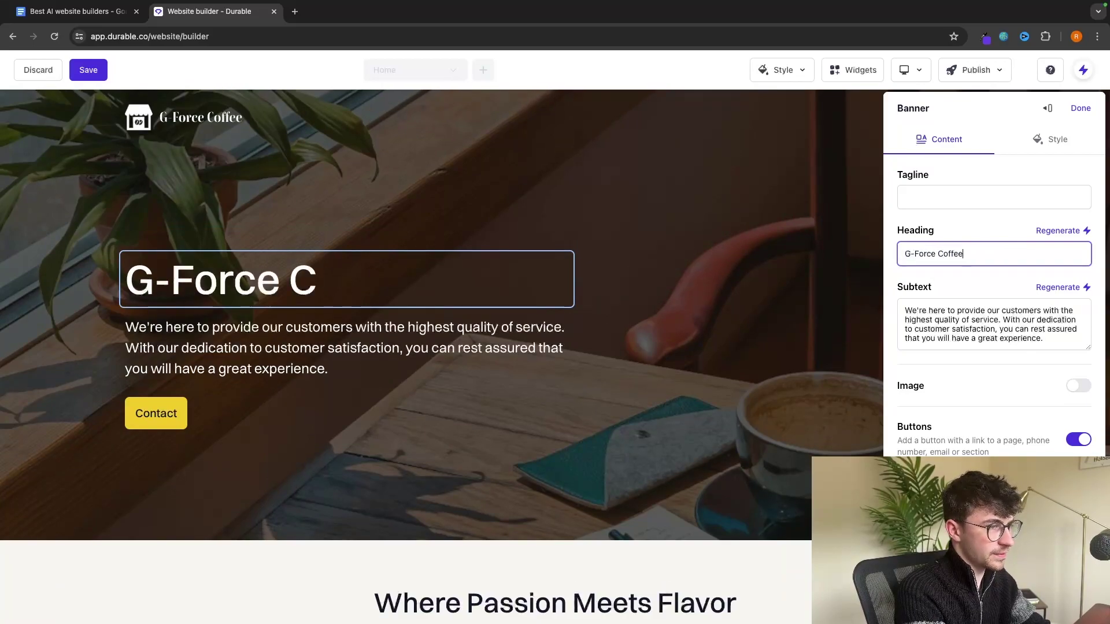
{"action": "left_click", "coordinate": [1027, 320]}
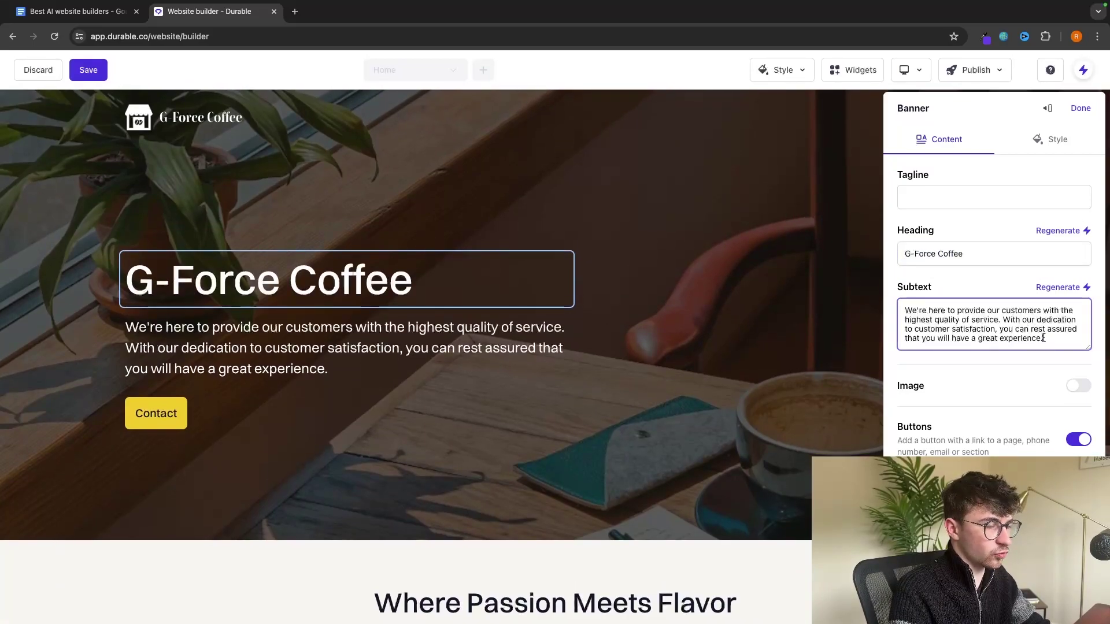
{"action": "left_click_drag", "start_coordinate": [1043, 338], "coordinate": [905, 281]}
{"action": "scroll", "coordinate": [456, 312], "scroll_direction": "down", "scroll_amount": 7}
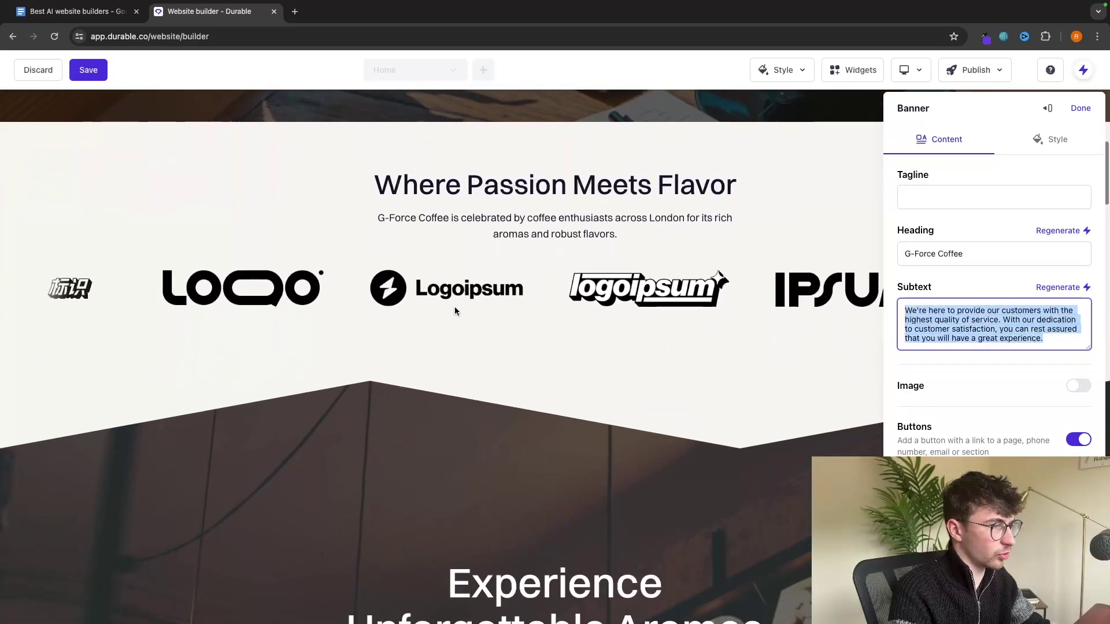
{"action": "scroll", "coordinate": [456, 313], "scroll_direction": "up", "scroll_amount": 7}
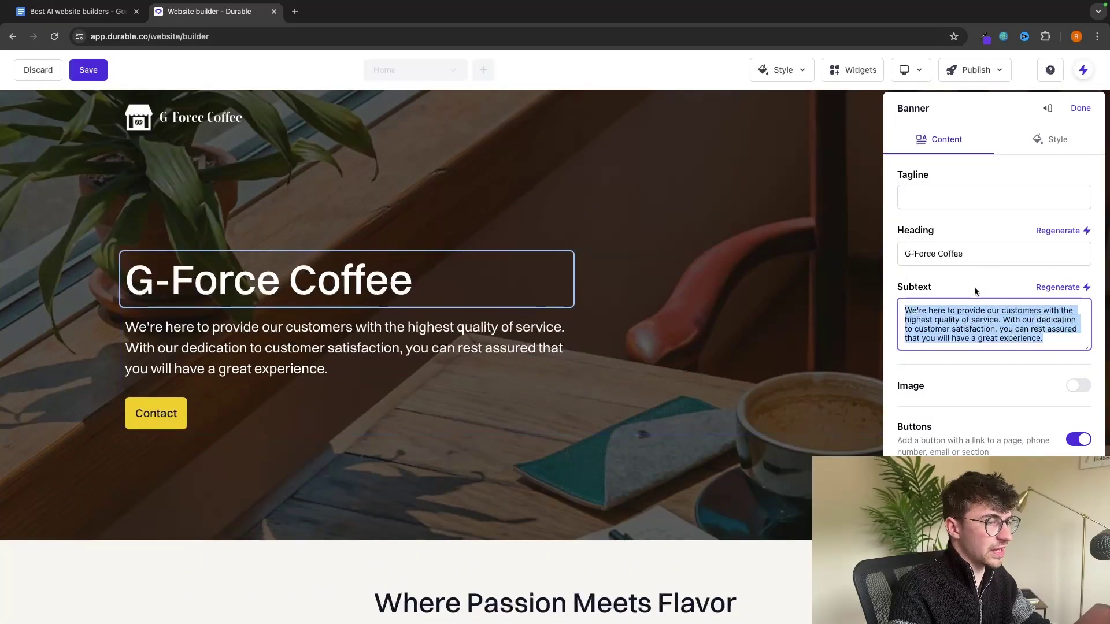
{"action": "left_click", "coordinate": [1076, 289]}
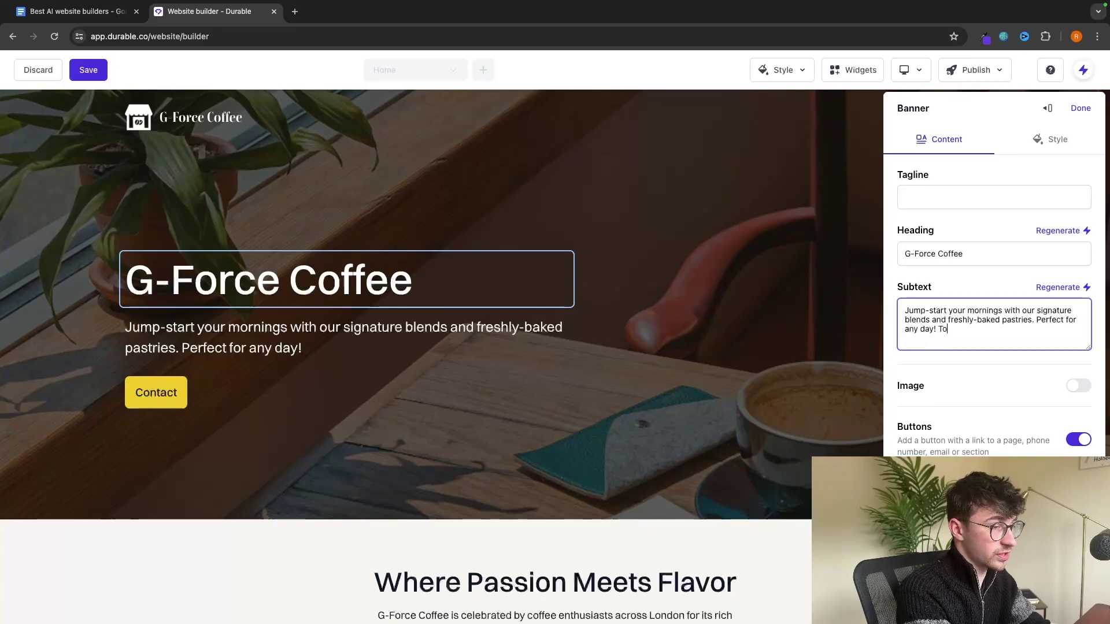
Relabel the banner's Contact button as "Shop Now" with the External link type.
{"action": "left_click", "coordinate": [173, 396]}
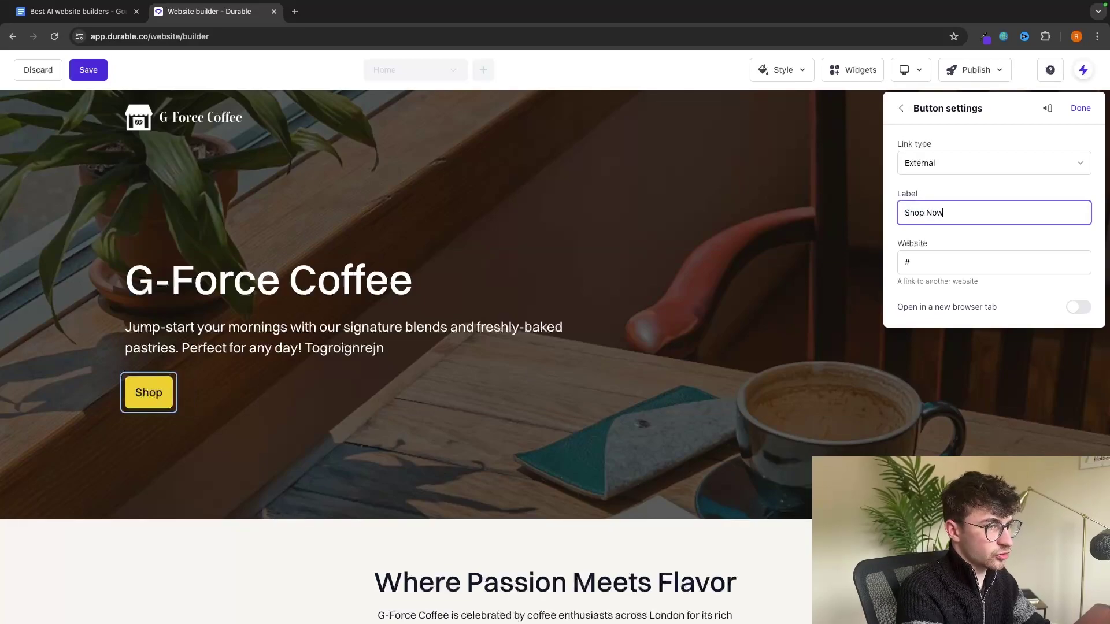
{"action": "left_click", "coordinate": [1013, 162]}
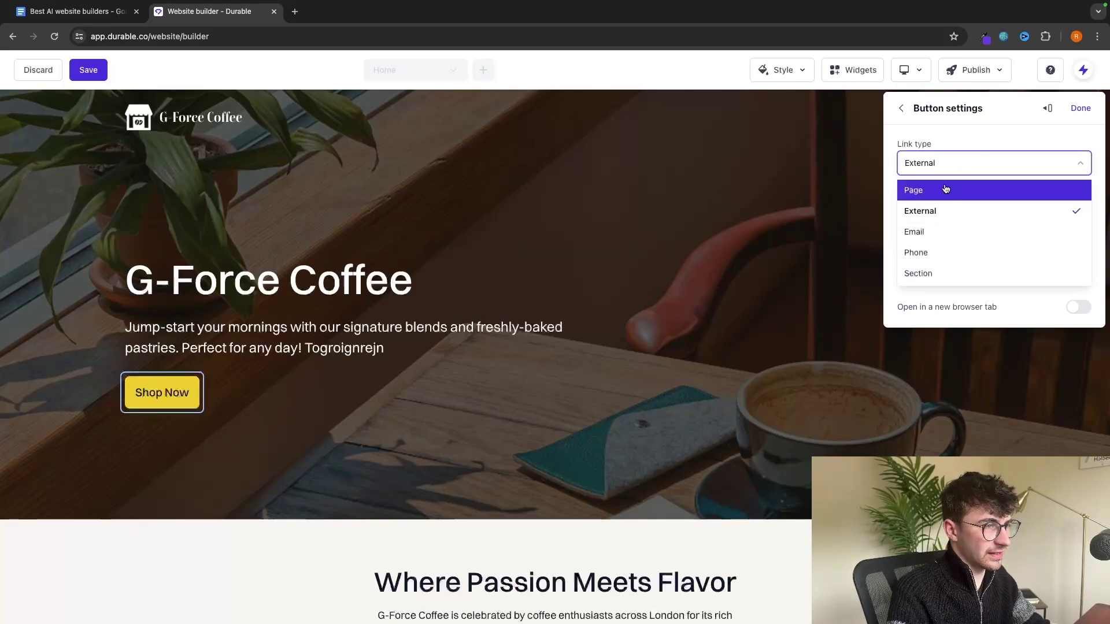
{"action": "left_click", "coordinate": [943, 209]}
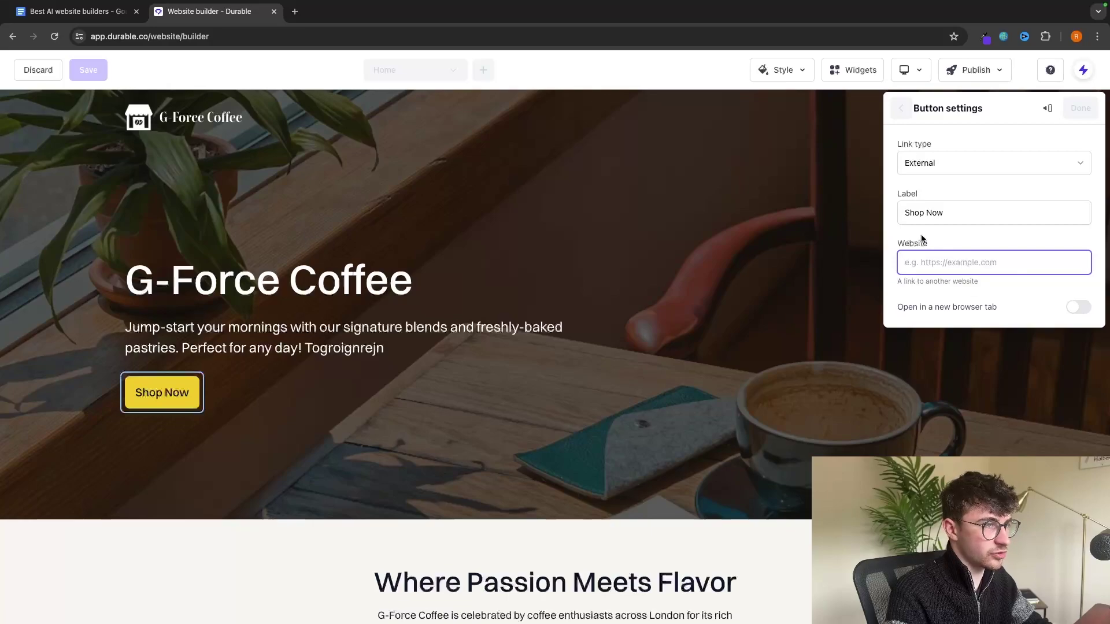
Look through the content settings of the "Where Passion Meets Flavor" logo showcase section.
{"action": "scroll", "coordinate": [648, 398], "scroll_direction": "down", "scroll_amount": 6}
{"action": "left_click", "coordinate": [647, 398]}
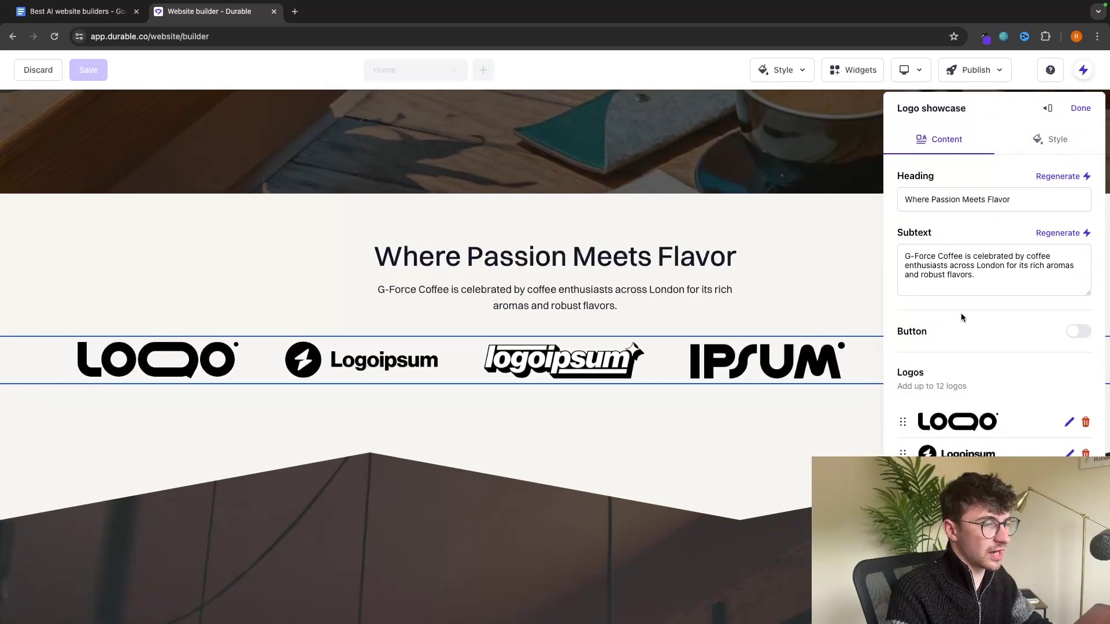
{"action": "scroll", "coordinate": [961, 318], "scroll_direction": "down", "scroll_amount": 2}
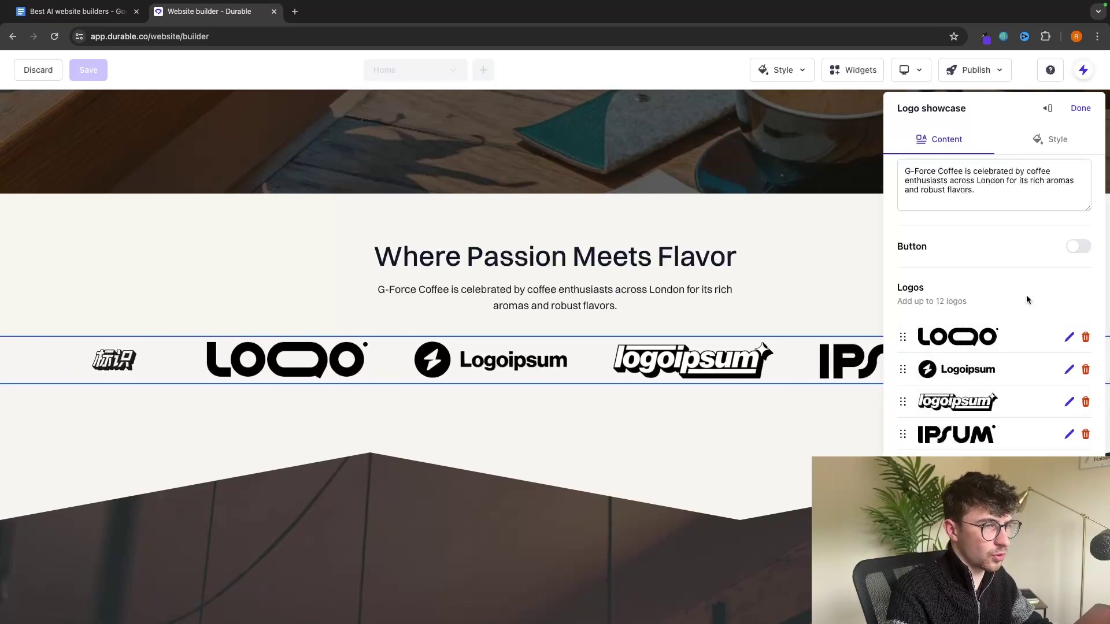
{"action": "scroll", "coordinate": [1026, 299], "scroll_direction": "up", "scroll_amount": 2}
{"action": "left_click", "coordinate": [1081, 109]}
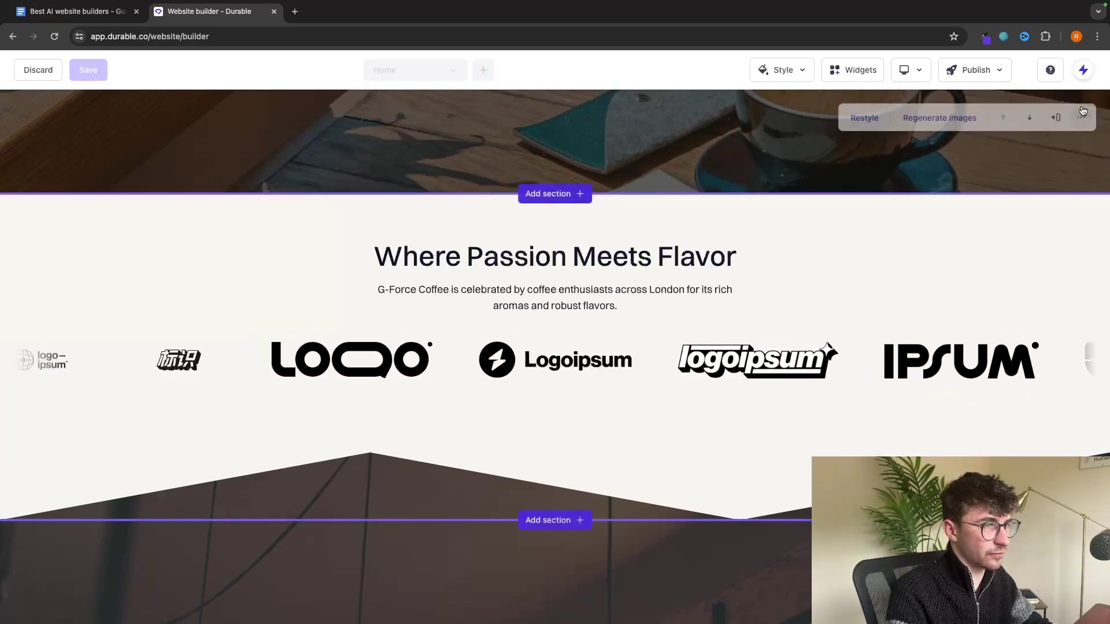
Add a Location section between the banner and the logo showcase section.
{"action": "scroll", "coordinate": [605, 276], "scroll_direction": "down", "scroll_amount": 1}
{"action": "left_click", "coordinate": [559, 187]}
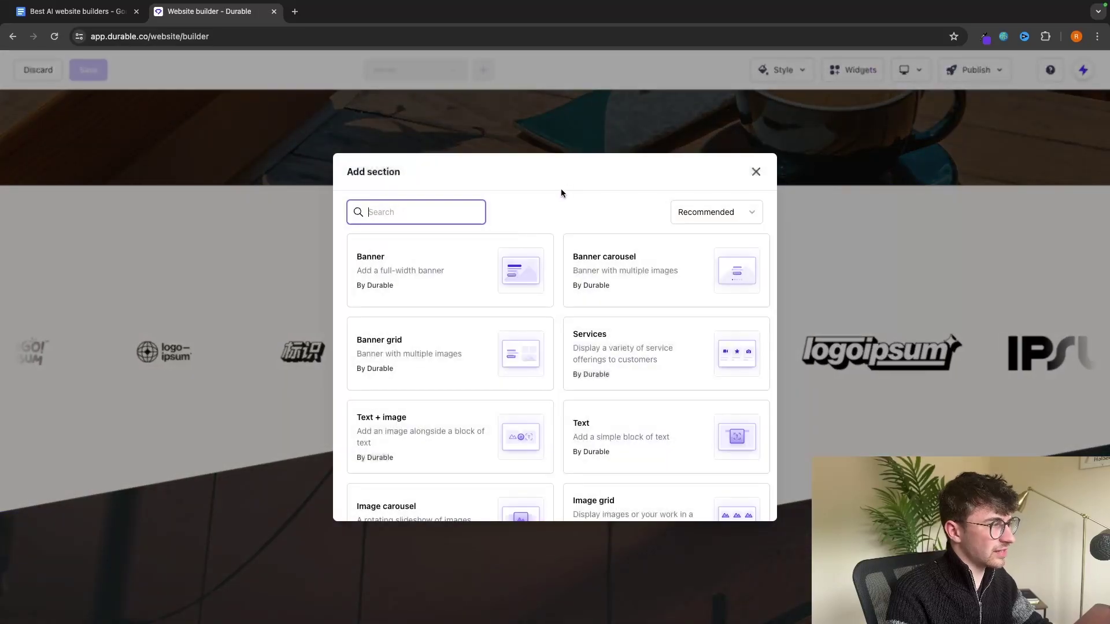
{"action": "scroll", "coordinate": [654, 431], "scroll_direction": "down", "scroll_amount": 3}
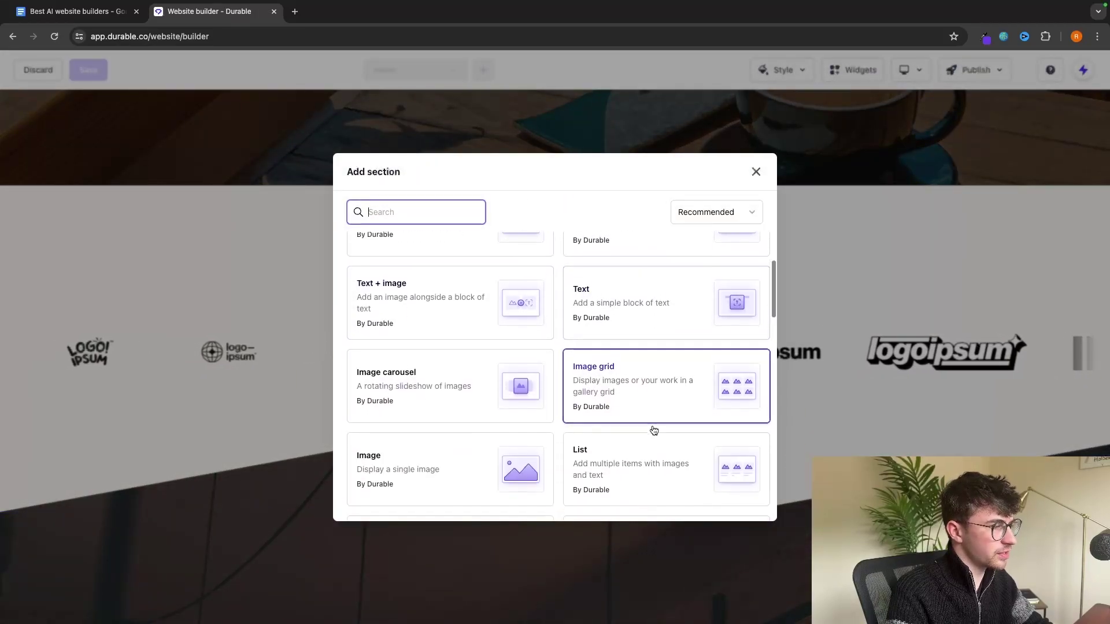
{"action": "scroll", "coordinate": [654, 431], "scroll_direction": "down", "scroll_amount": 5}
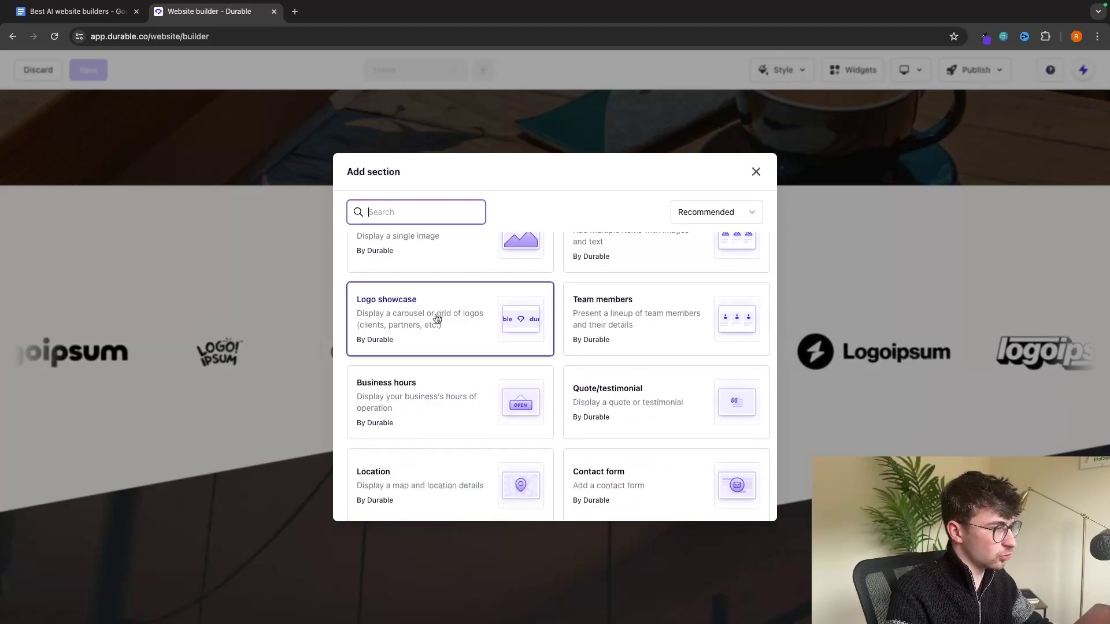
{"action": "scroll", "coordinate": [591, 303], "scroll_direction": "down", "scroll_amount": 2}
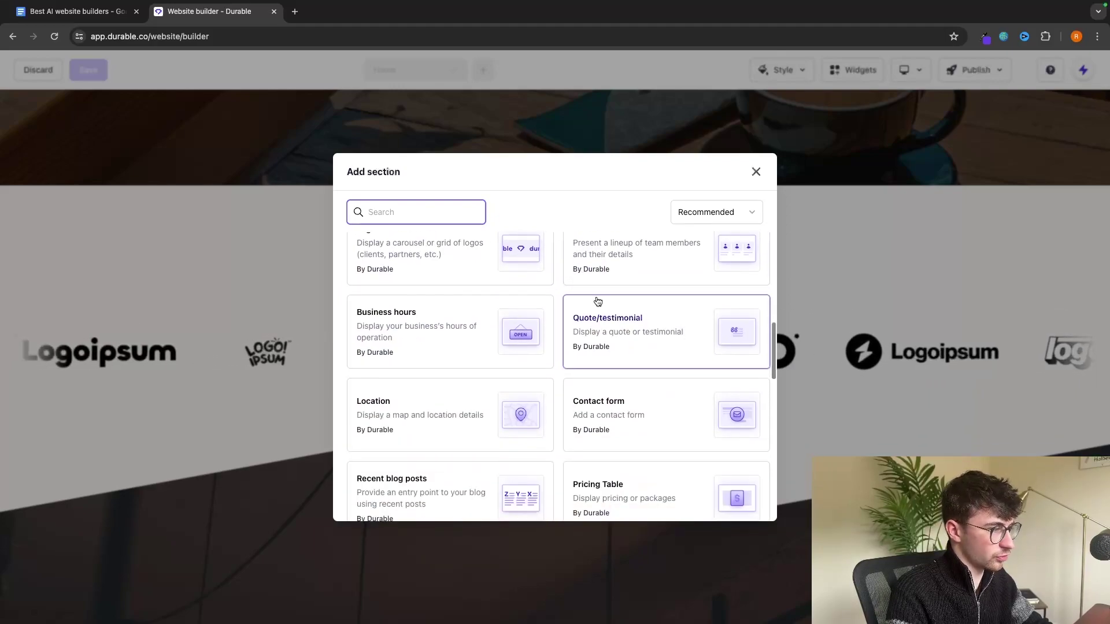
{"action": "left_click", "coordinate": [507, 416]}
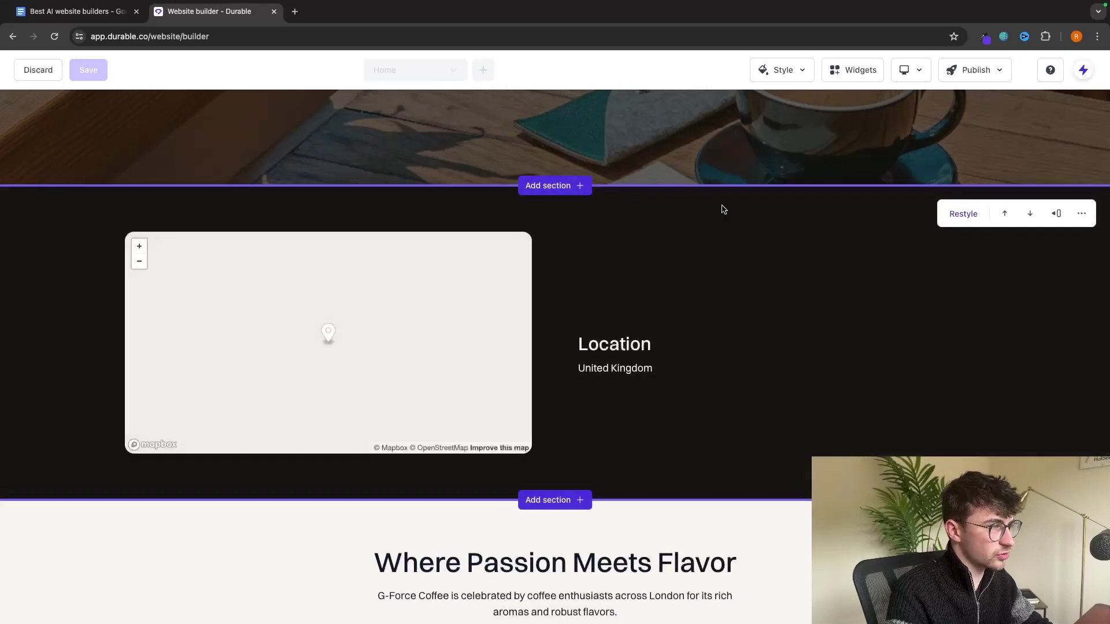
Browse the section types available for insertion between the banner and the Location section.
{"action": "left_click", "coordinate": [559, 199]}
{"action": "scroll", "coordinate": [658, 327], "scroll_direction": "down", "scroll_amount": 3}
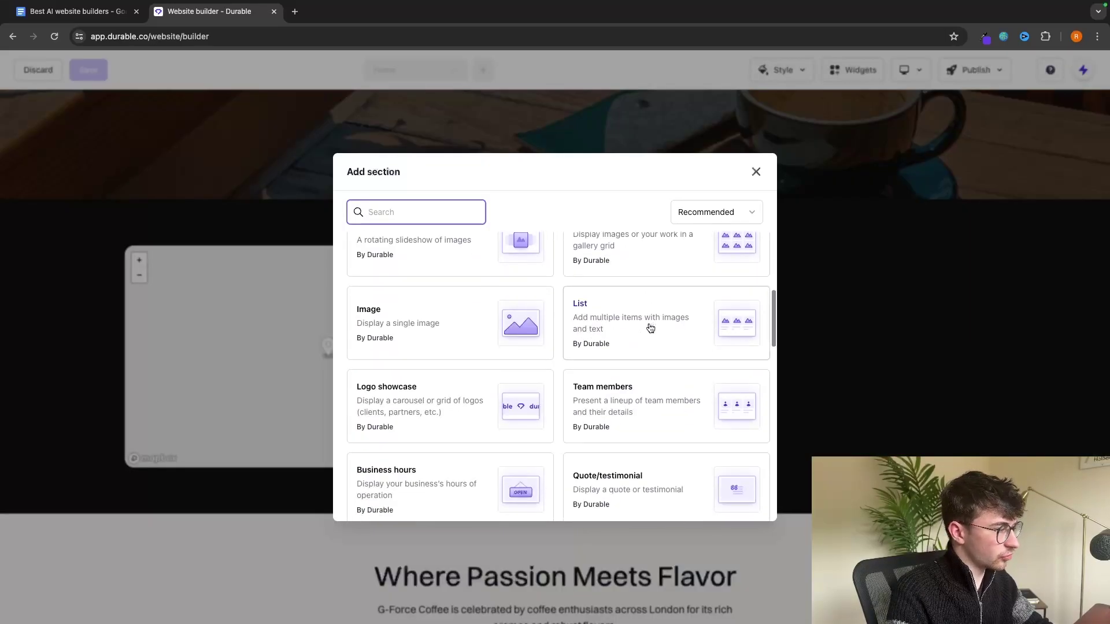
{"action": "scroll", "coordinate": [451, 428], "scroll_direction": "down", "scroll_amount": 5}
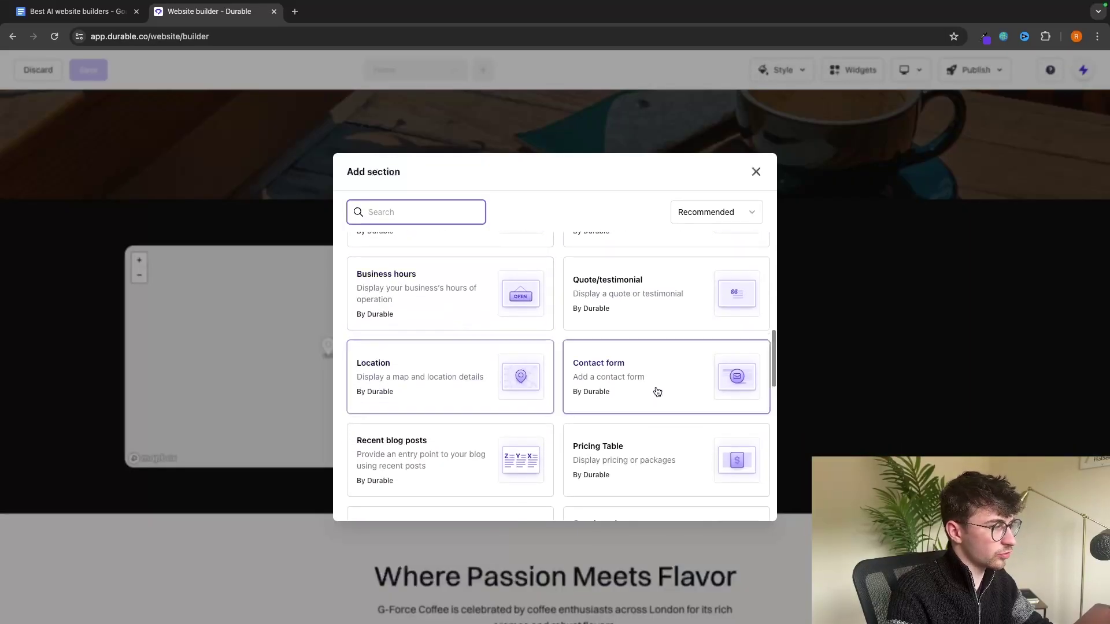
{"action": "scroll", "coordinate": [659, 386], "scroll_direction": "down", "scroll_amount": 2}
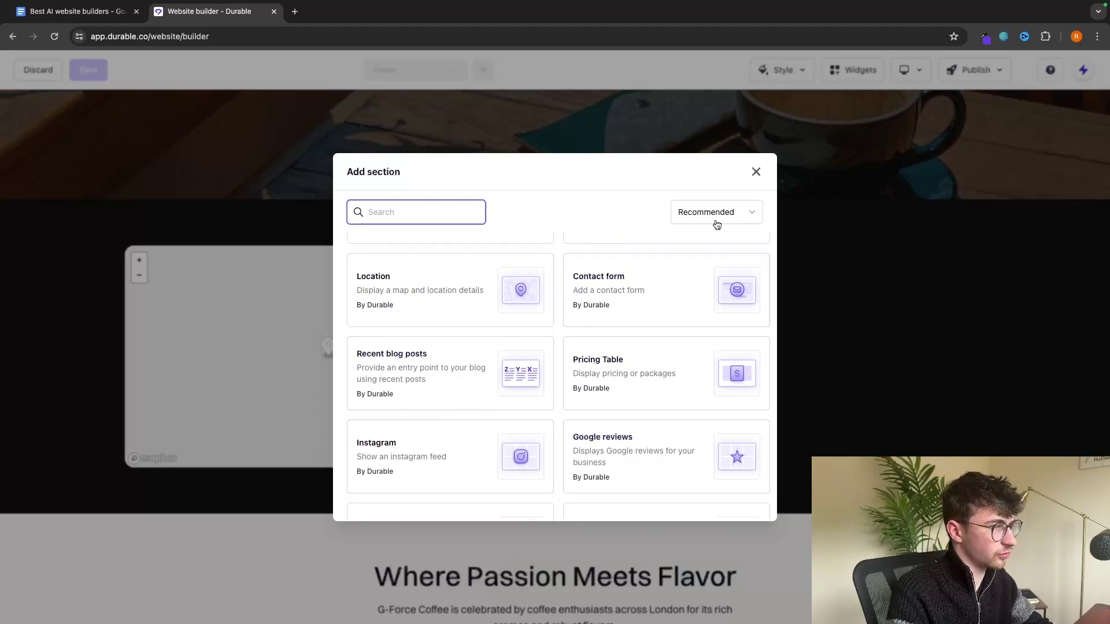
{"action": "left_click", "coordinate": [756, 171]}
{"action": "scroll", "coordinate": [790, 156], "scroll_direction": "up", "scroll_amount": 5}
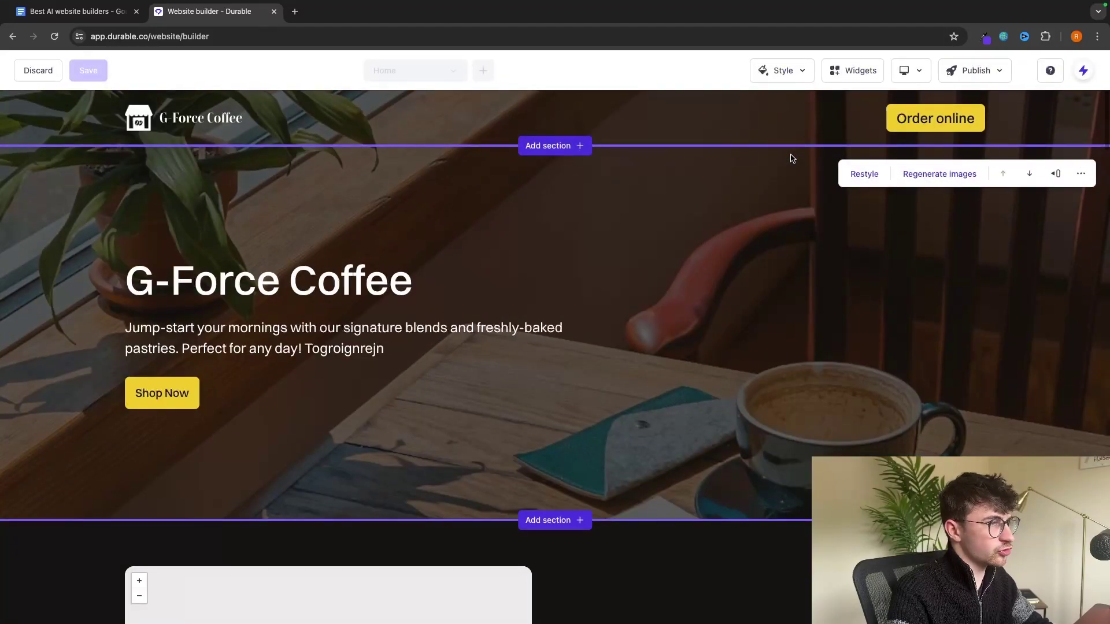
Add the Messenger Chat widget to the website and save it with its default configuration.
{"action": "left_click", "coordinate": [860, 70]}
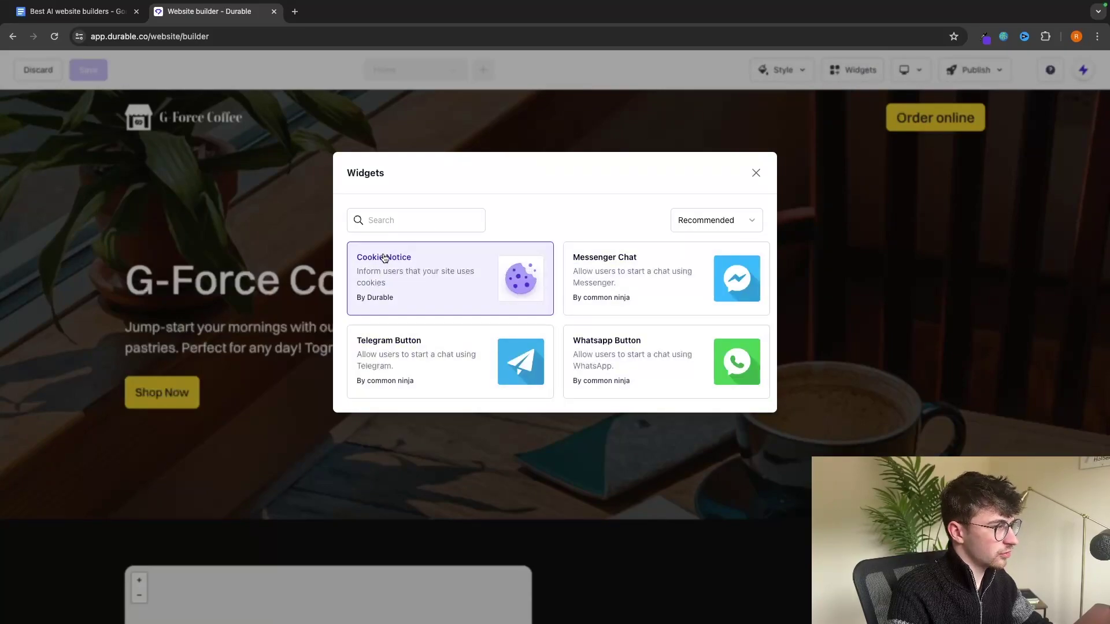
{"action": "left_click", "coordinate": [602, 263]}
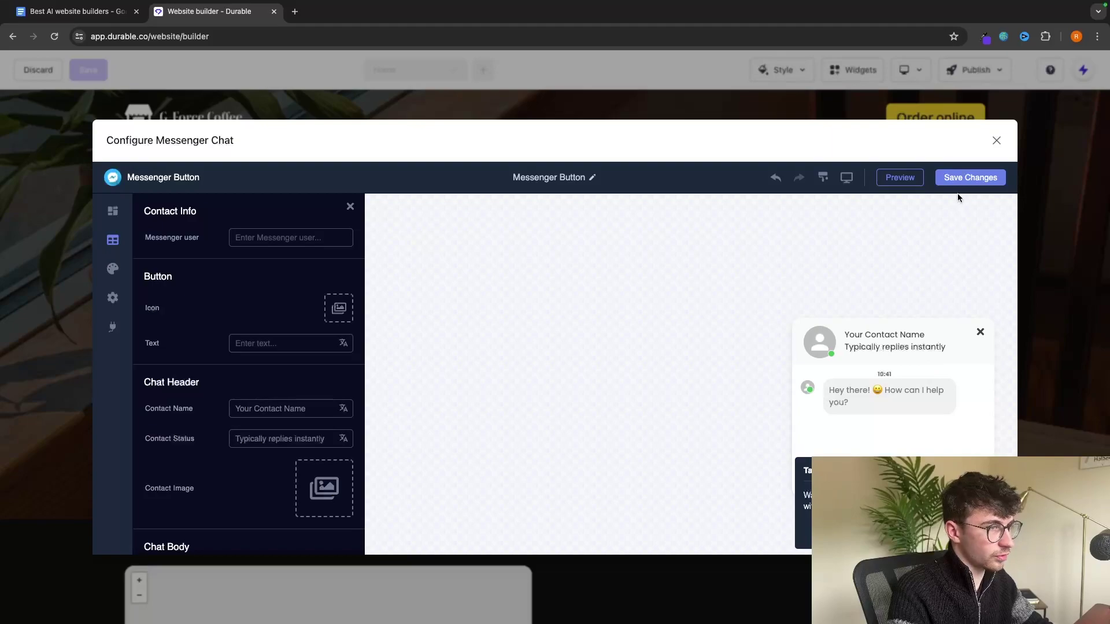
{"action": "left_click", "coordinate": [113, 240]}
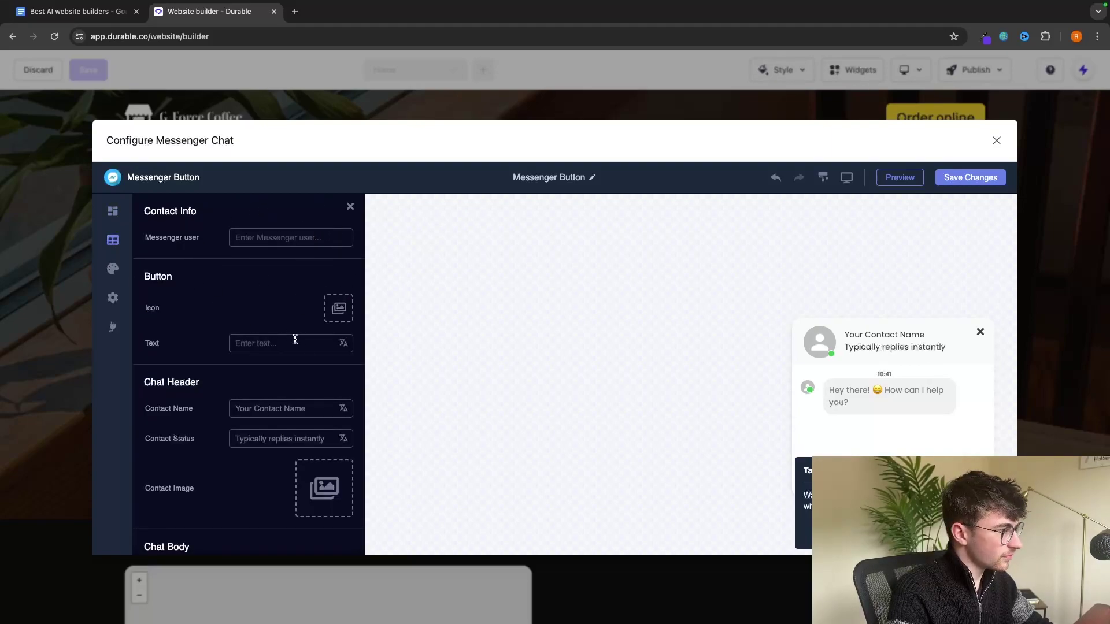
{"action": "left_click", "coordinate": [982, 178]}
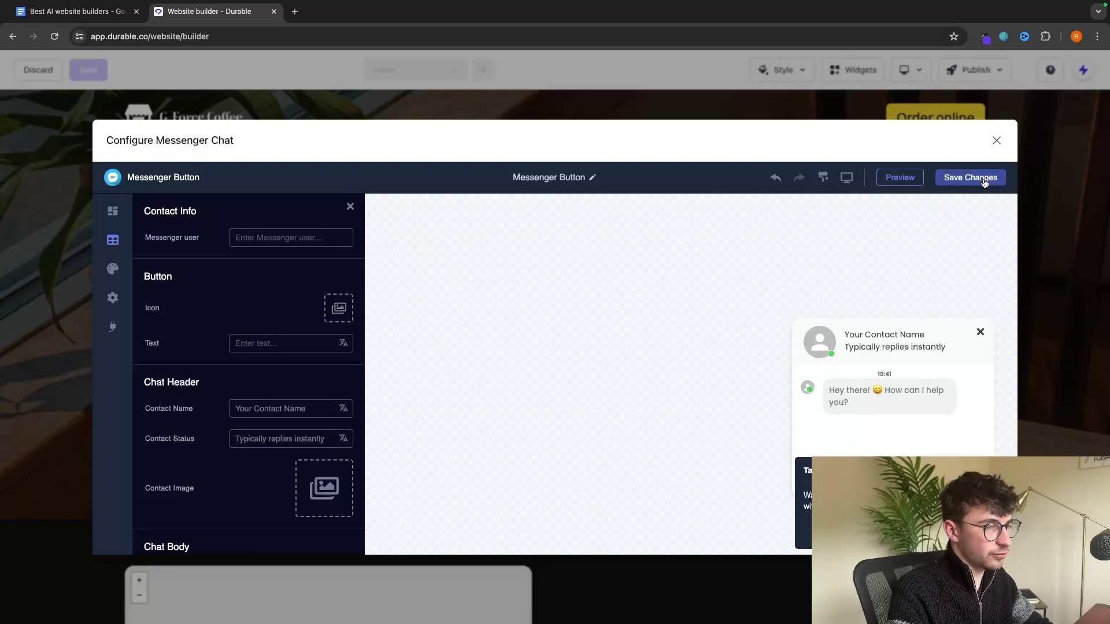
{"action": "left_click", "coordinate": [996, 142]}
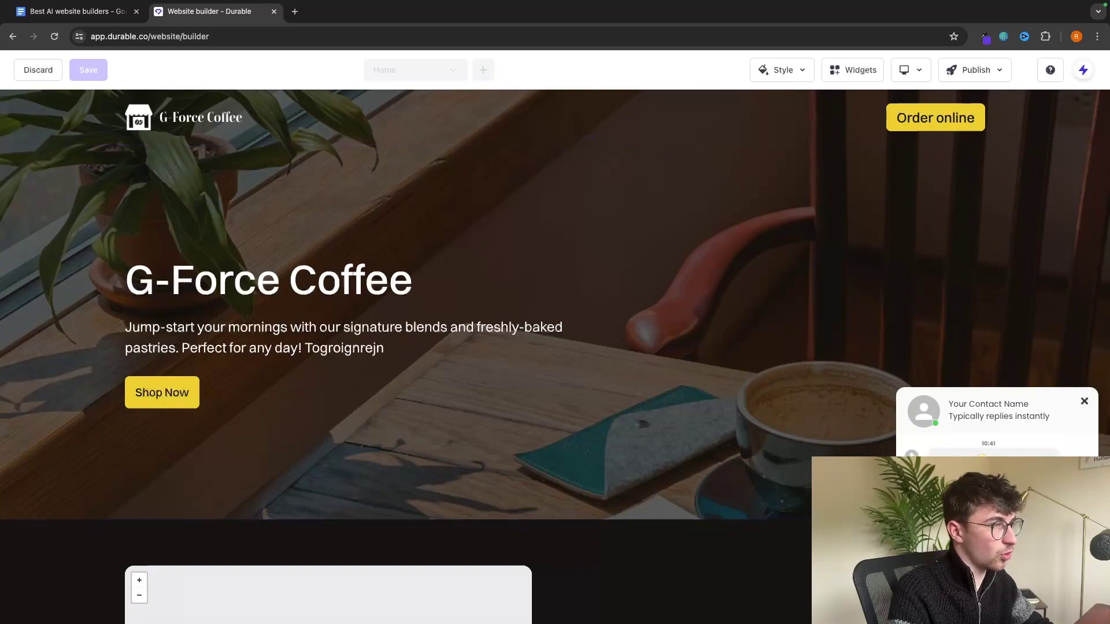
Check the remaining widgets and discard all unsaved changes to the website.
{"action": "left_click", "coordinate": [852, 69]}
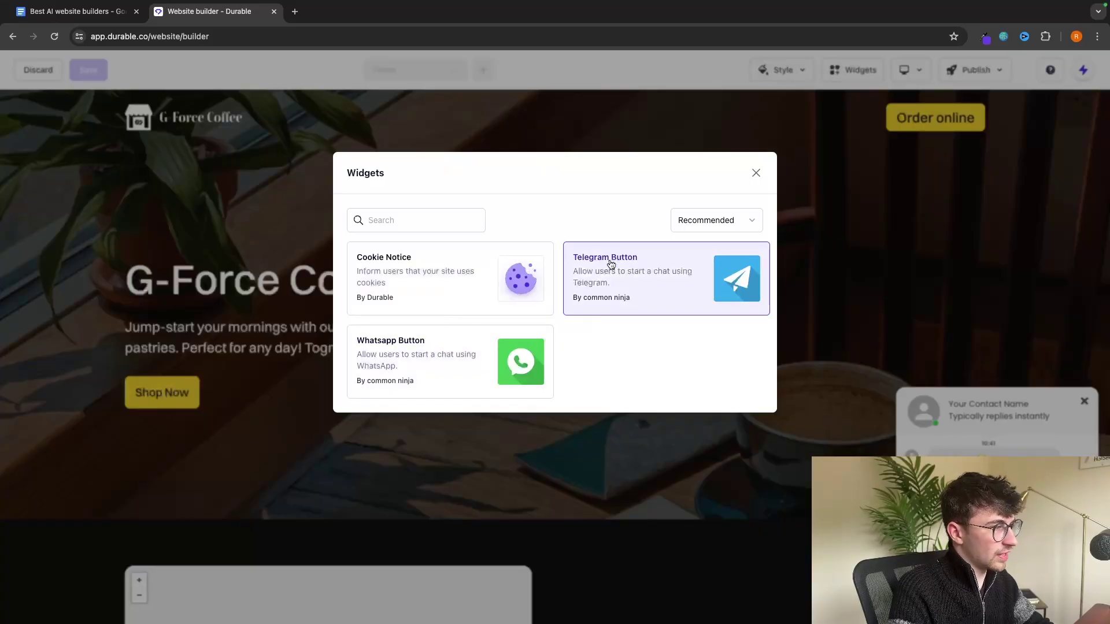
{"action": "left_click", "coordinate": [755, 173]}
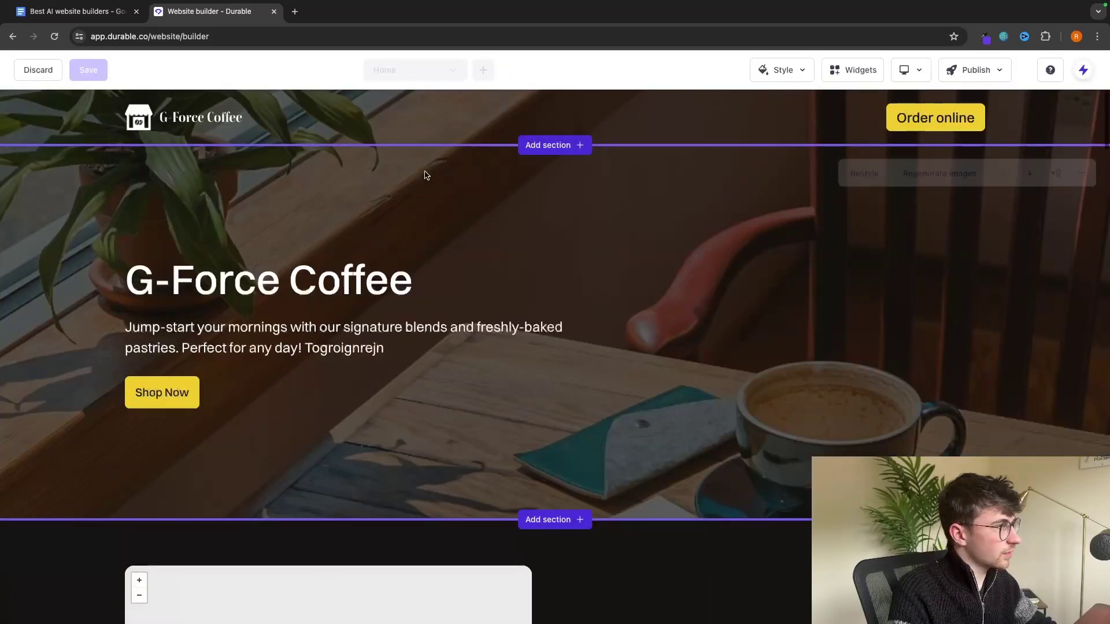
{"action": "left_click", "coordinate": [19, 70]}
{"action": "left_click", "coordinate": [645, 367]}
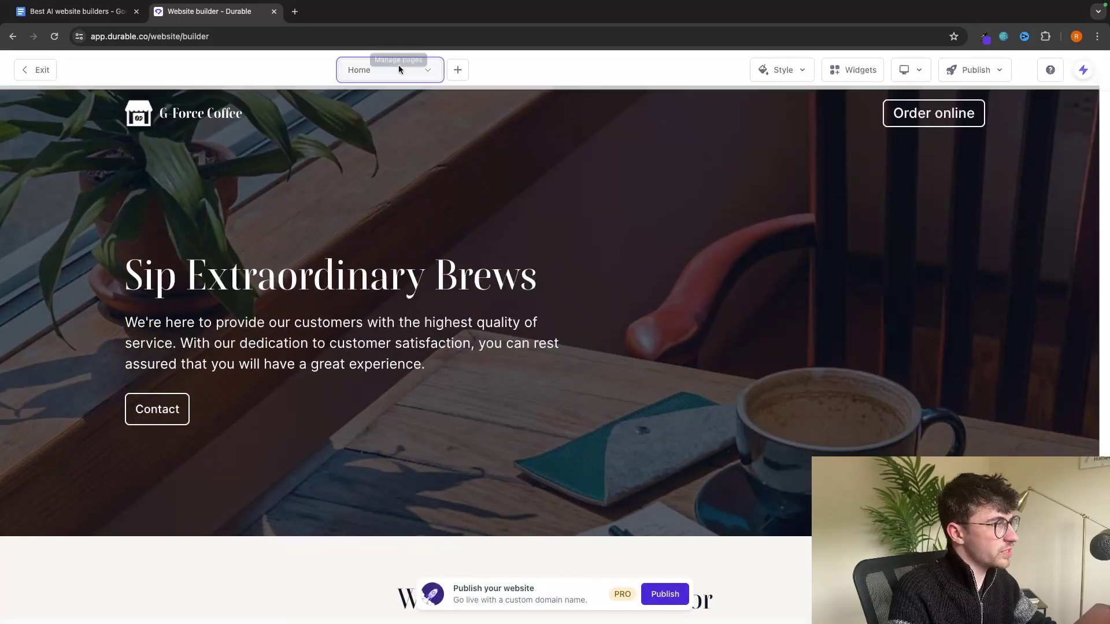
Add a page to the website using the Contact page template.
{"action": "left_click", "coordinate": [402, 68]}
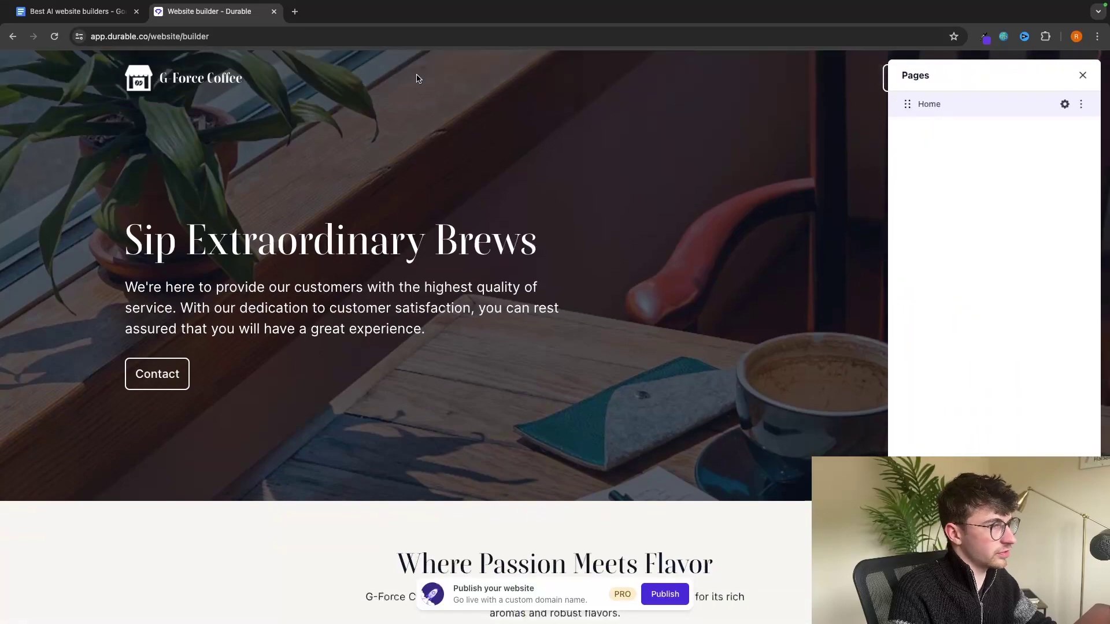
{"action": "left_click", "coordinate": [941, 106]}
{"action": "left_click", "coordinate": [995, 598]}
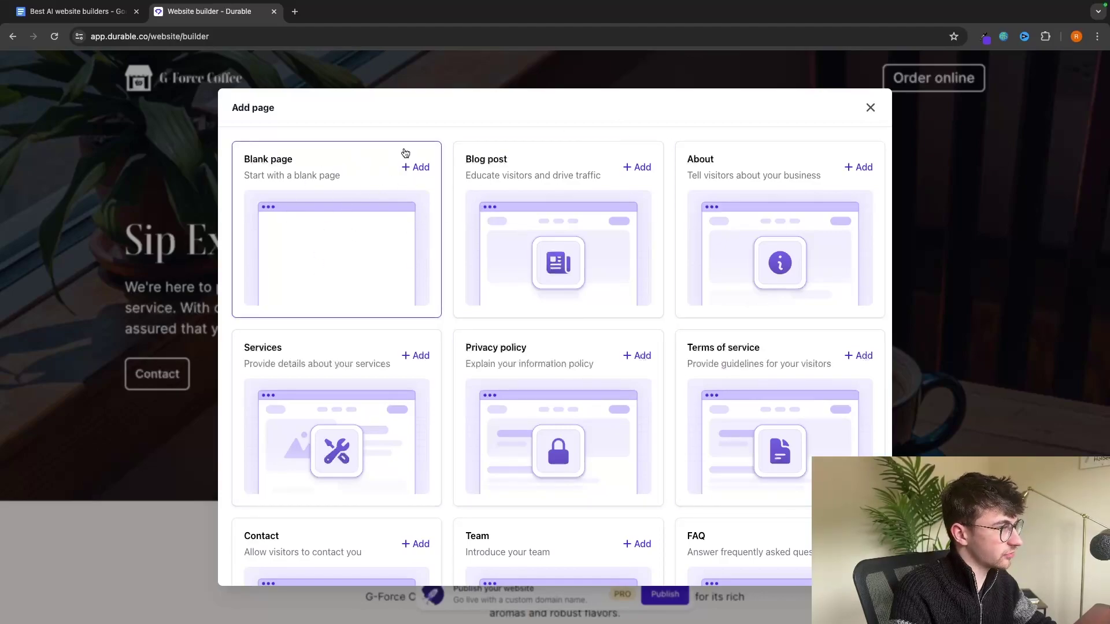
{"action": "scroll", "coordinate": [575, 237], "scroll_direction": "down", "scroll_amount": 3}
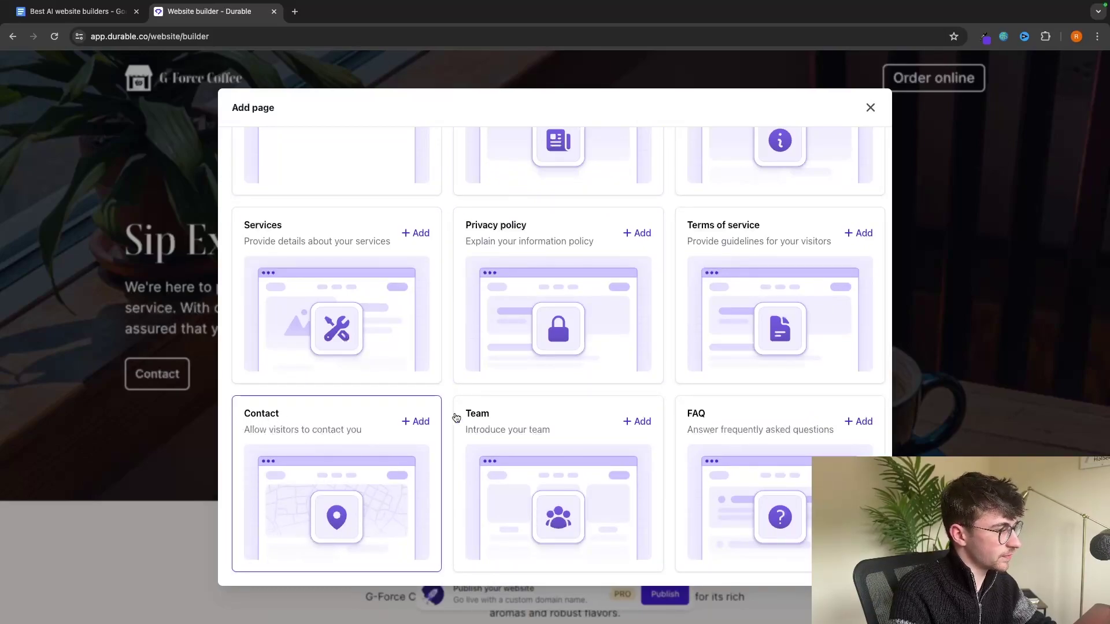
{"action": "left_click", "coordinate": [422, 421]}
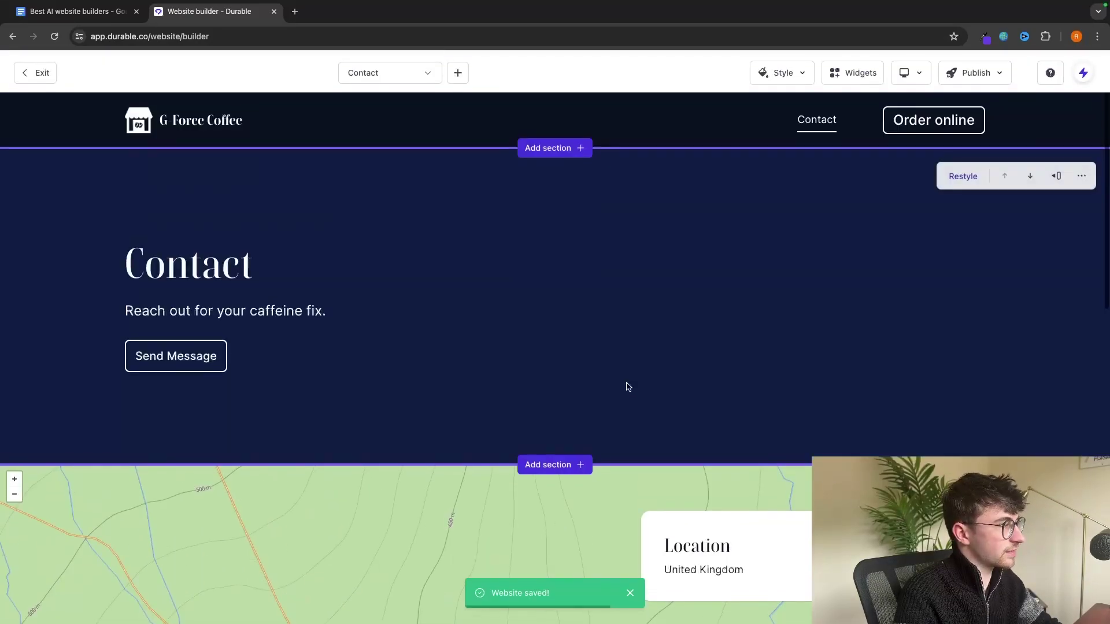
Open the Contact page banner's subtext for editing and select its text.
{"action": "left_click", "coordinate": [243, 310]}
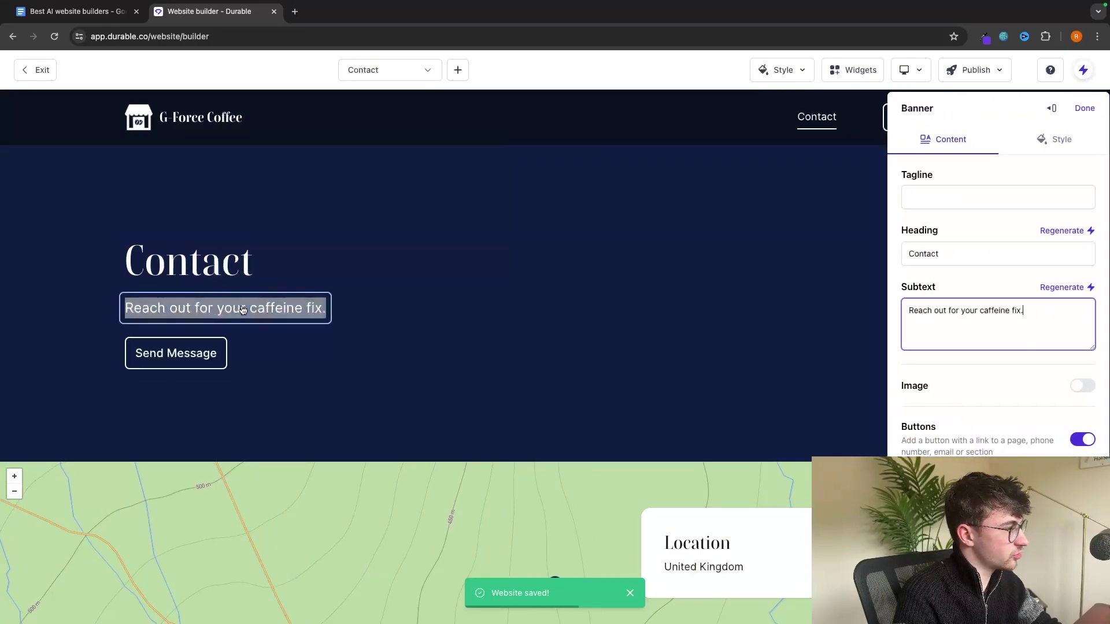
{"action": "double_click", "coordinate": [994, 311]}
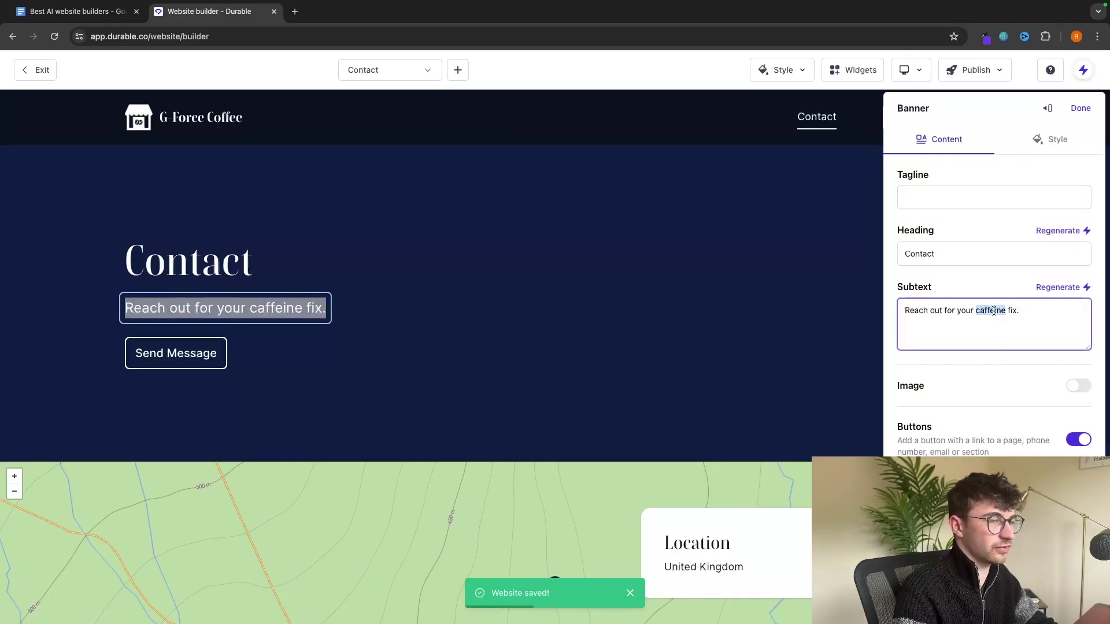
{"action": "triple_click", "coordinate": [994, 311]}
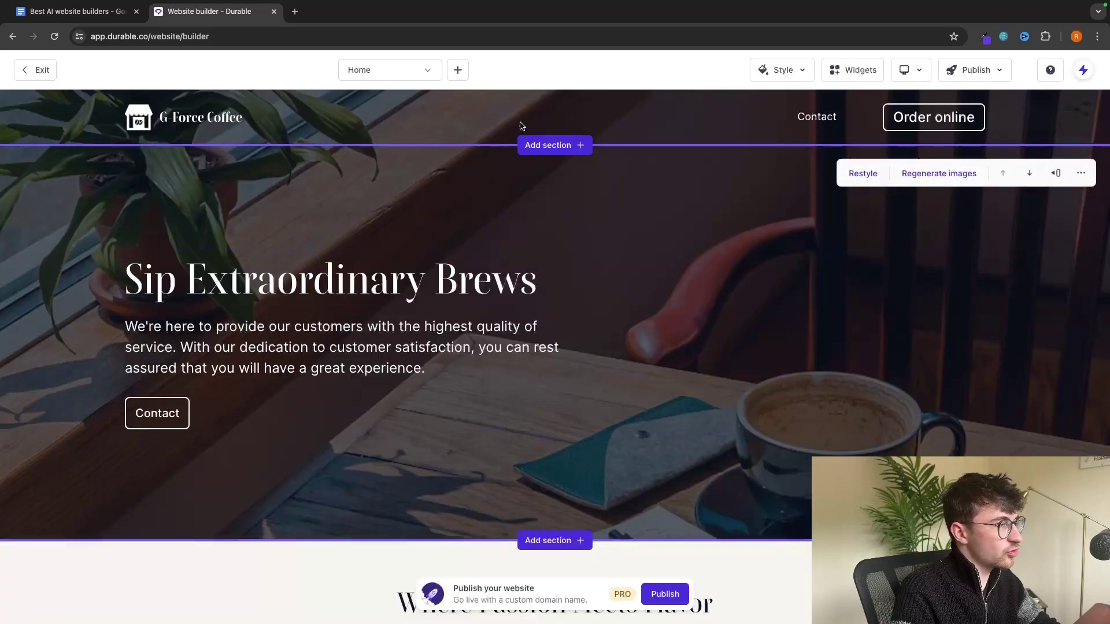
Try to publish the website and review the yearly subscription plans, including the Business plan's credit card payments feature.
{"action": "left_click", "coordinate": [996, 70]}
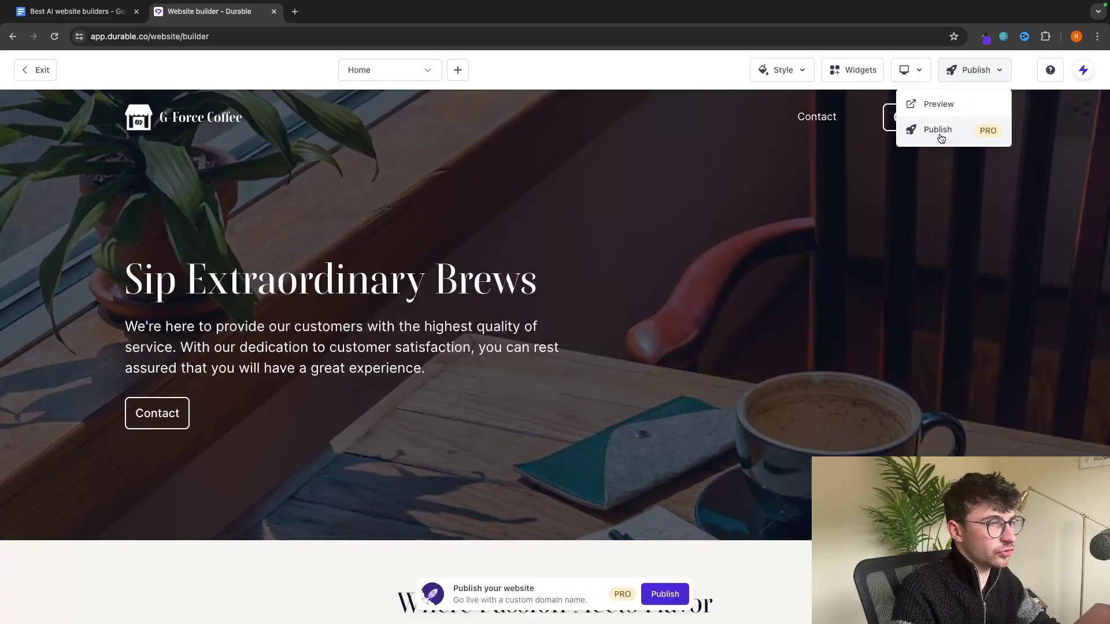
{"action": "left_click", "coordinate": [986, 133]}
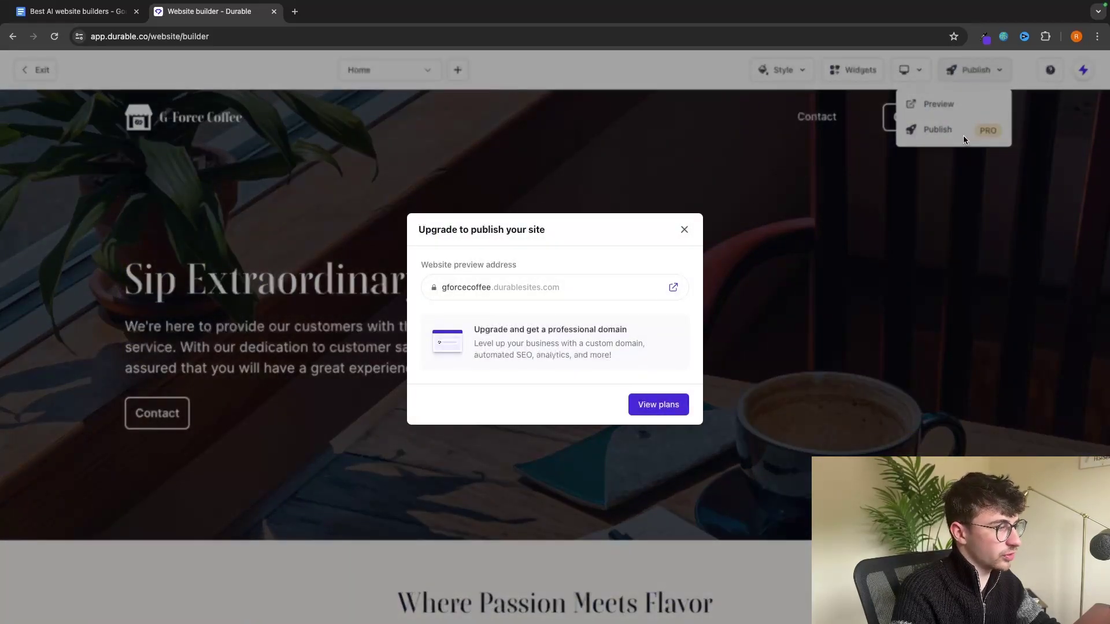
{"action": "left_click", "coordinate": [685, 407]}
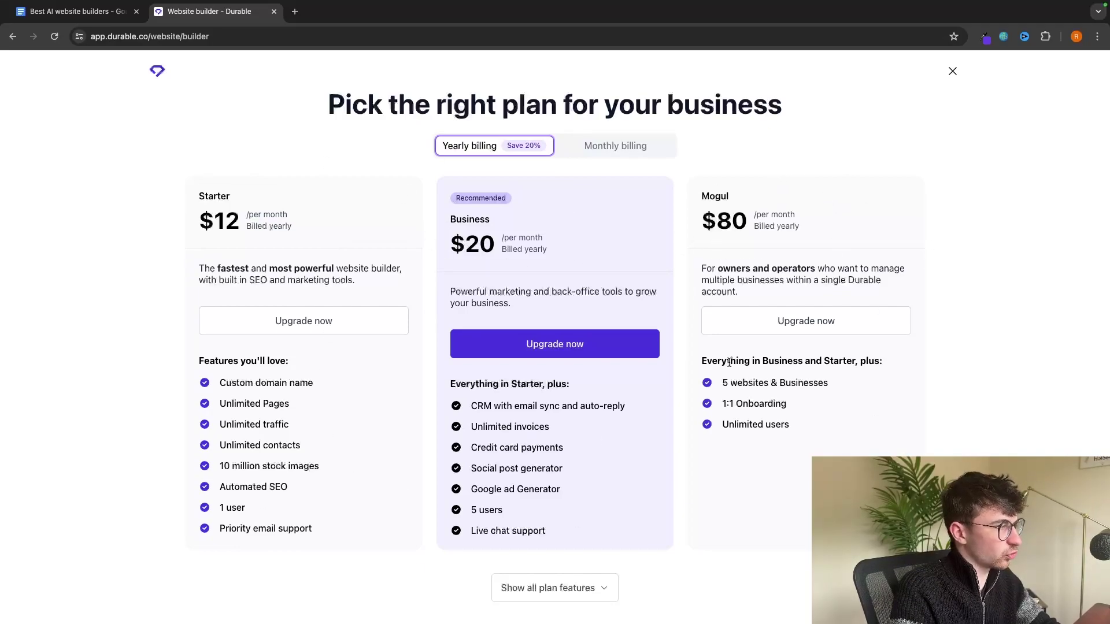
{"action": "double_click", "coordinate": [470, 220]}
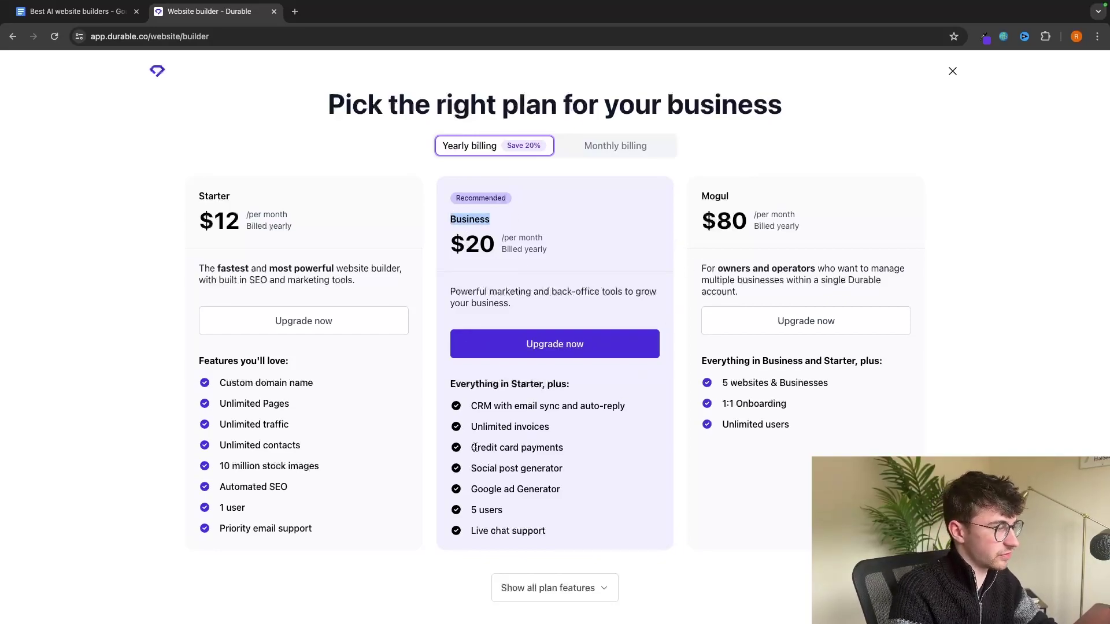
{"action": "left_click_drag", "start_coordinate": [472, 448], "coordinate": [581, 448]}
{"action": "left_click", "coordinate": [578, 448]}
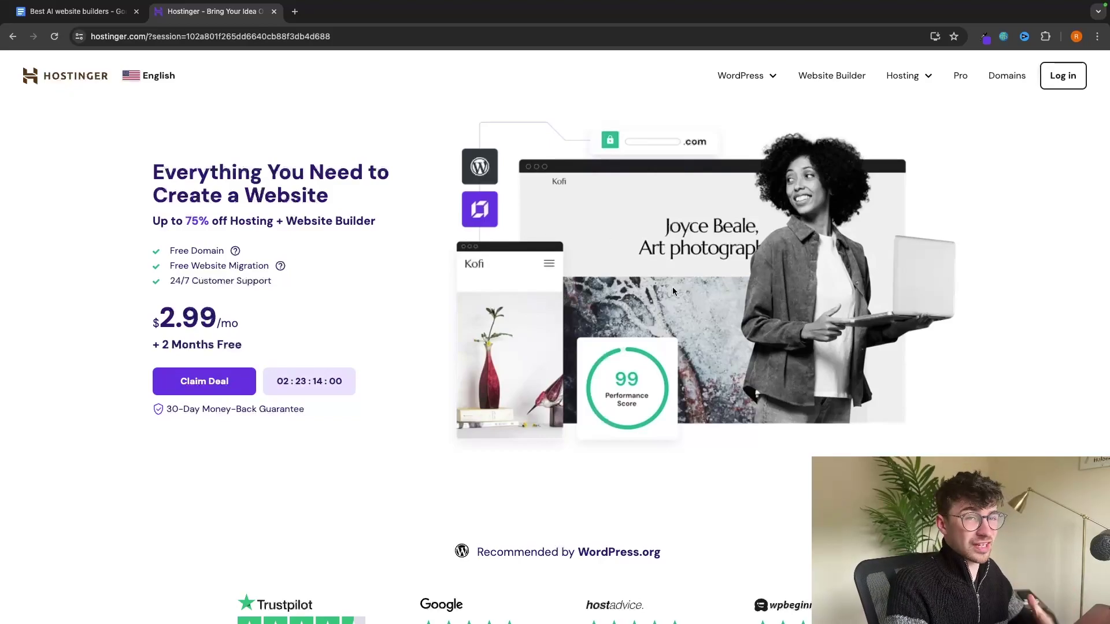
On the Hostinger website, review the hosting plans, focusing on the Business plan's performance and storage features.
{"action": "scroll", "coordinate": [230, 338], "scroll_direction": "down", "scroll_amount": 10}
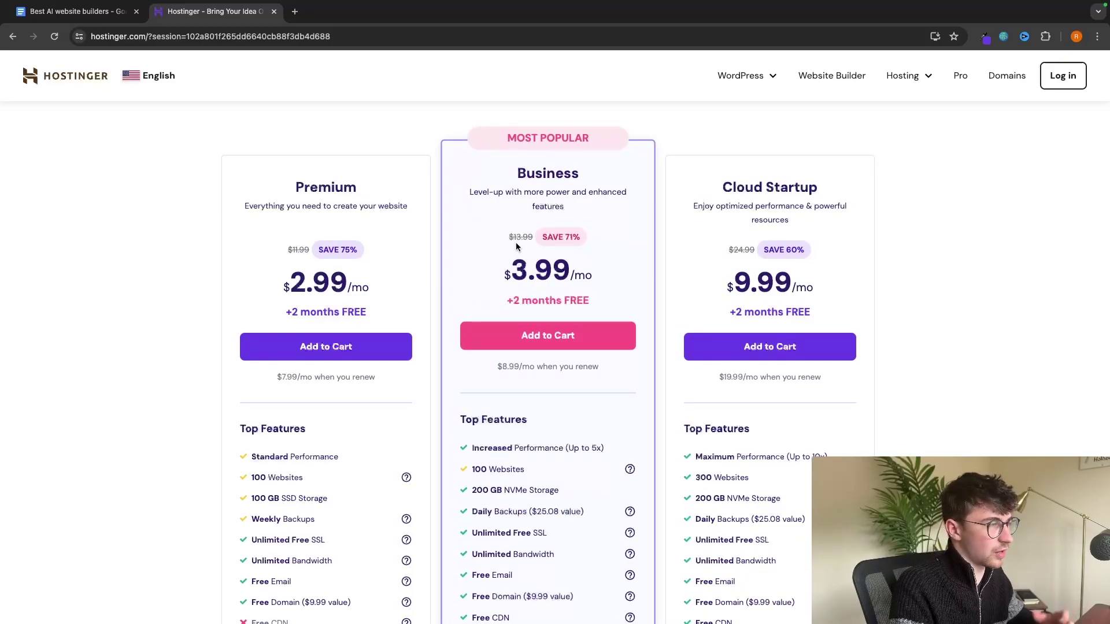
{"action": "left_click_drag", "start_coordinate": [505, 168], "coordinate": [598, 171]}
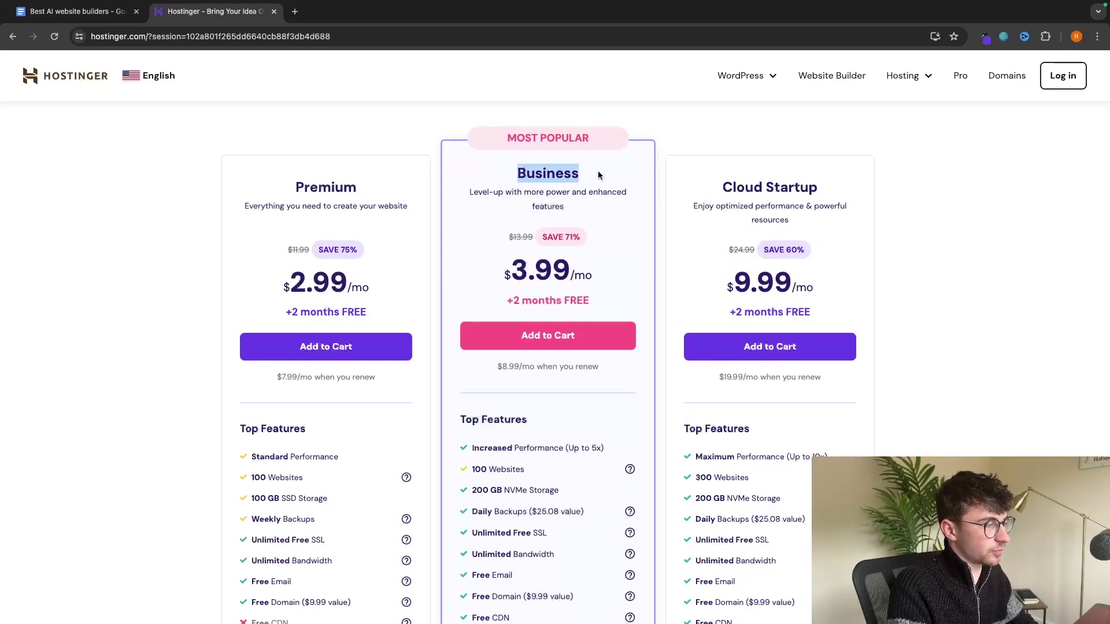
{"action": "scroll", "coordinate": [597, 171], "scroll_direction": "down", "scroll_amount": 3}
{"action": "left_click_drag", "start_coordinate": [467, 316], "coordinate": [626, 314]}
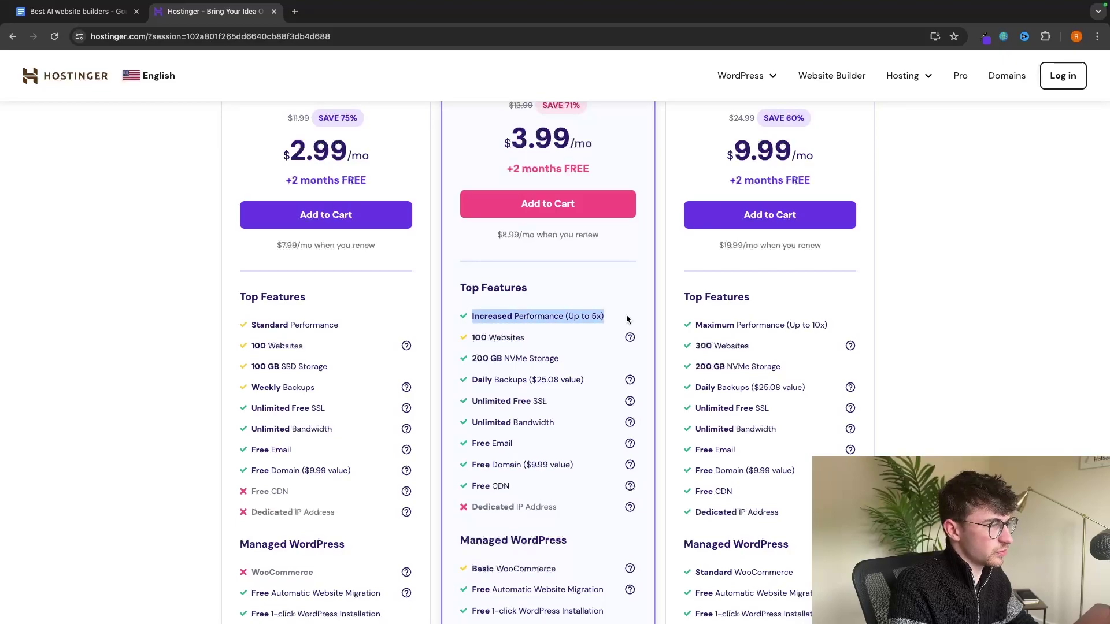
{"action": "left_click", "coordinate": [575, 329]}
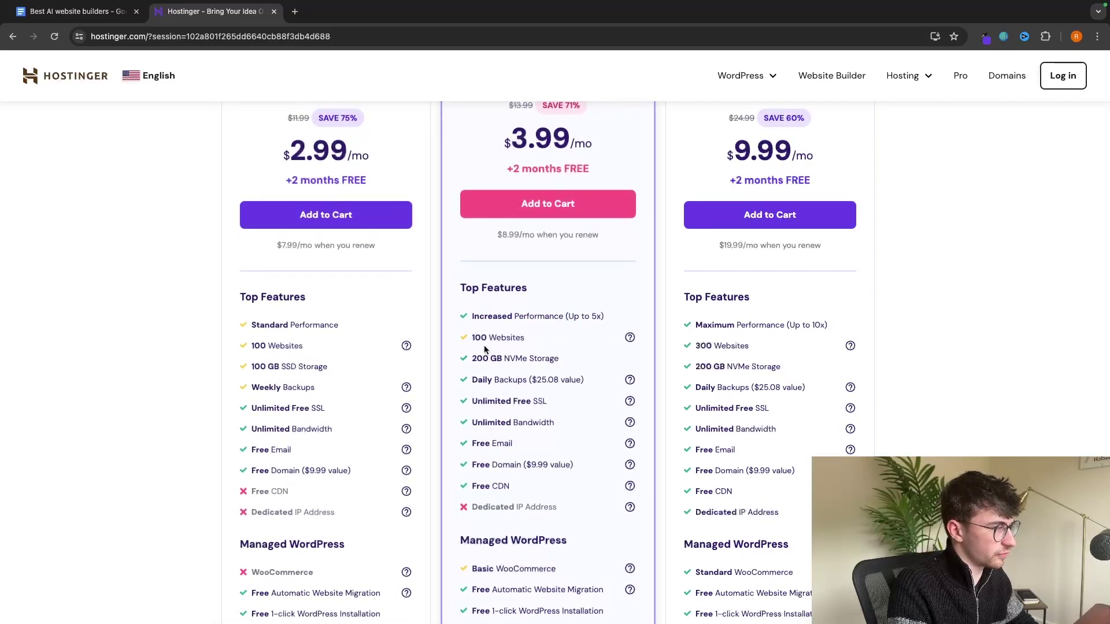
{"action": "left_click_drag", "start_coordinate": [470, 358], "coordinate": [584, 355]}
{"action": "left_click", "coordinate": [581, 356]}
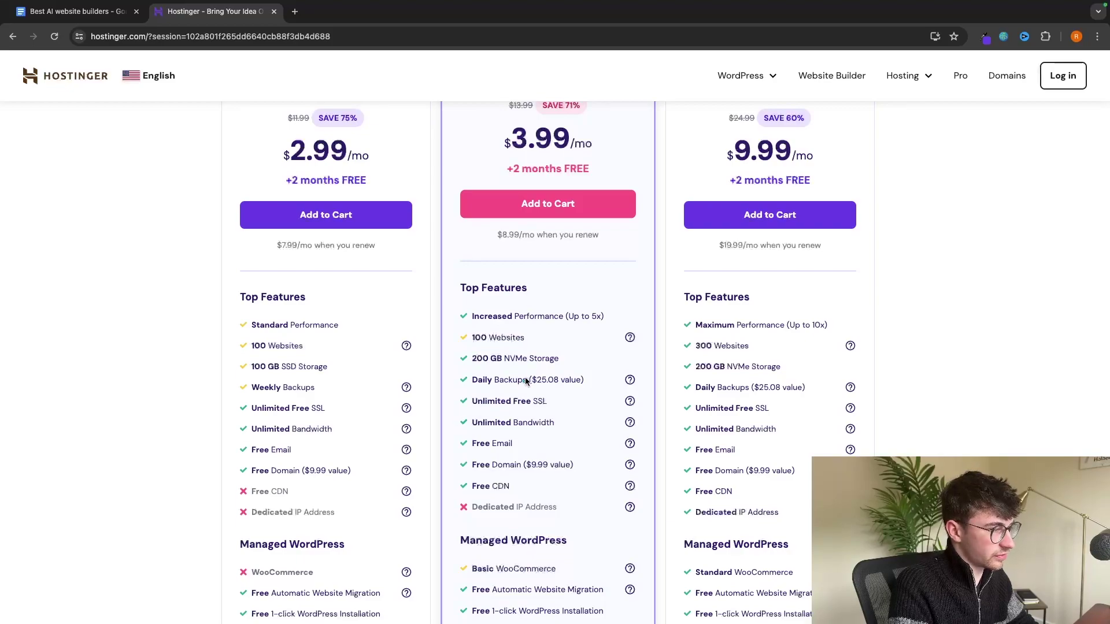
Compare the Cloud Startup plan's top features with the Business plan, focusing on its performance.
{"action": "scroll", "coordinate": [601, 379], "scroll_direction": "up", "scroll_amount": 3}
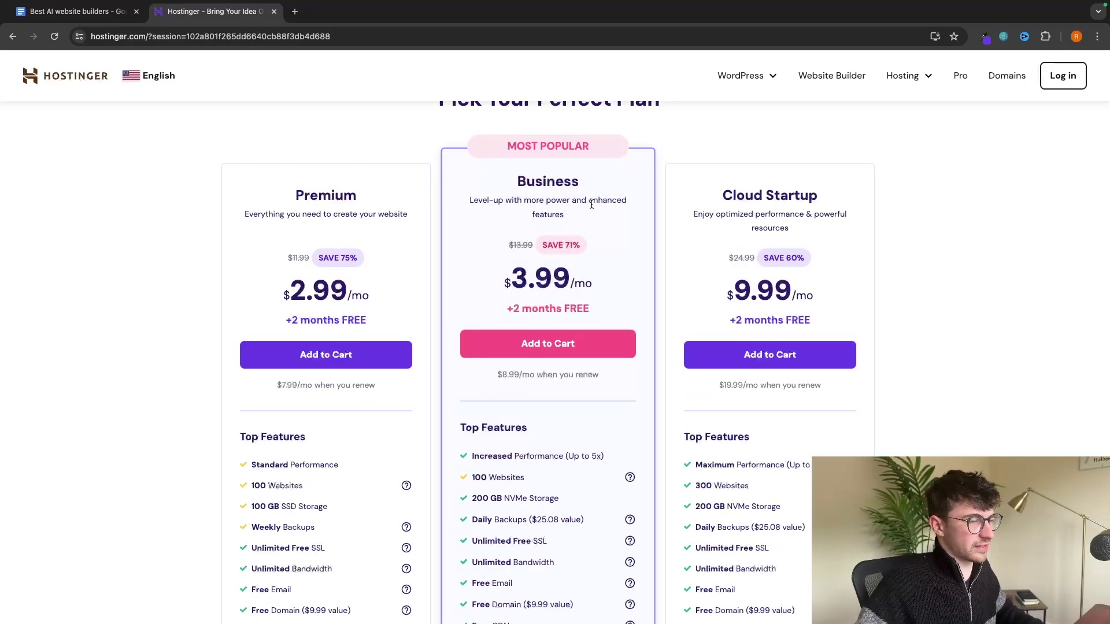
{"action": "scroll", "coordinate": [591, 204], "scroll_direction": "down", "scroll_amount": 3}
{"action": "left_click_drag", "start_coordinate": [693, 314], "coordinate": [833, 314]}
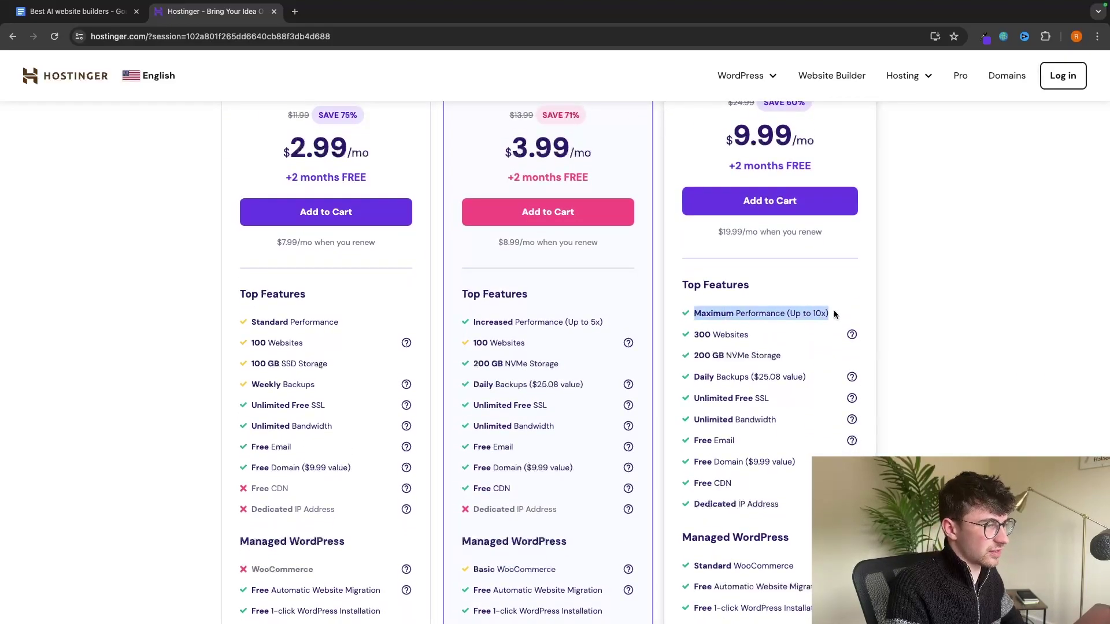
{"action": "left_click", "coordinate": [849, 307]}
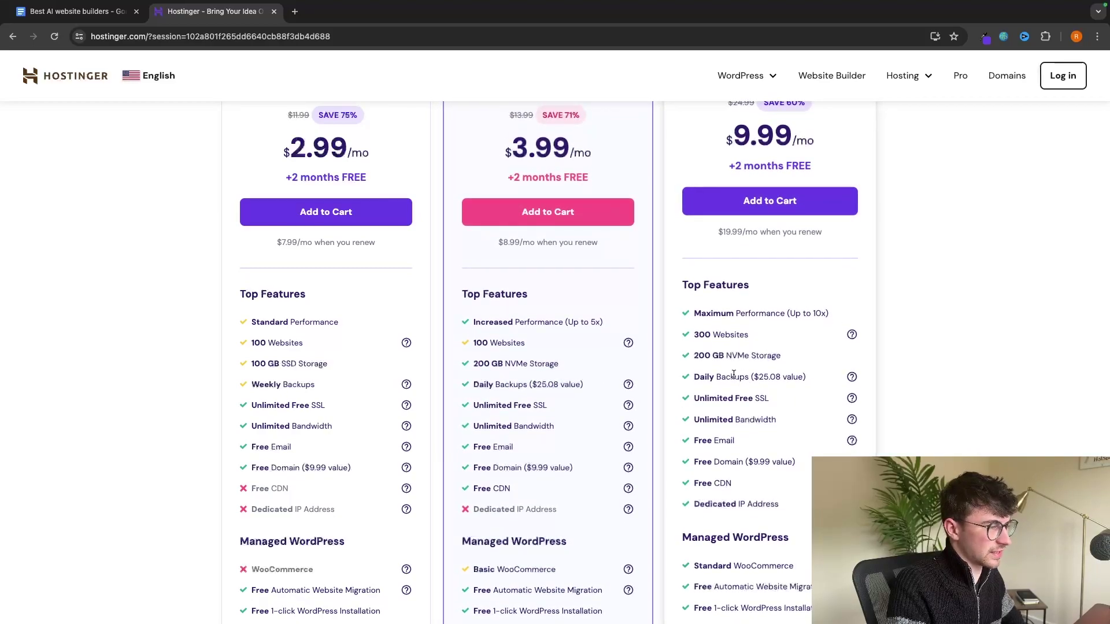
Add the Business hosting plan to the cart and choose the 1-month billing period.
{"action": "scroll", "coordinate": [672, 178], "scroll_direction": "up", "scroll_amount": 3}
{"action": "left_click", "coordinate": [545, 312]}
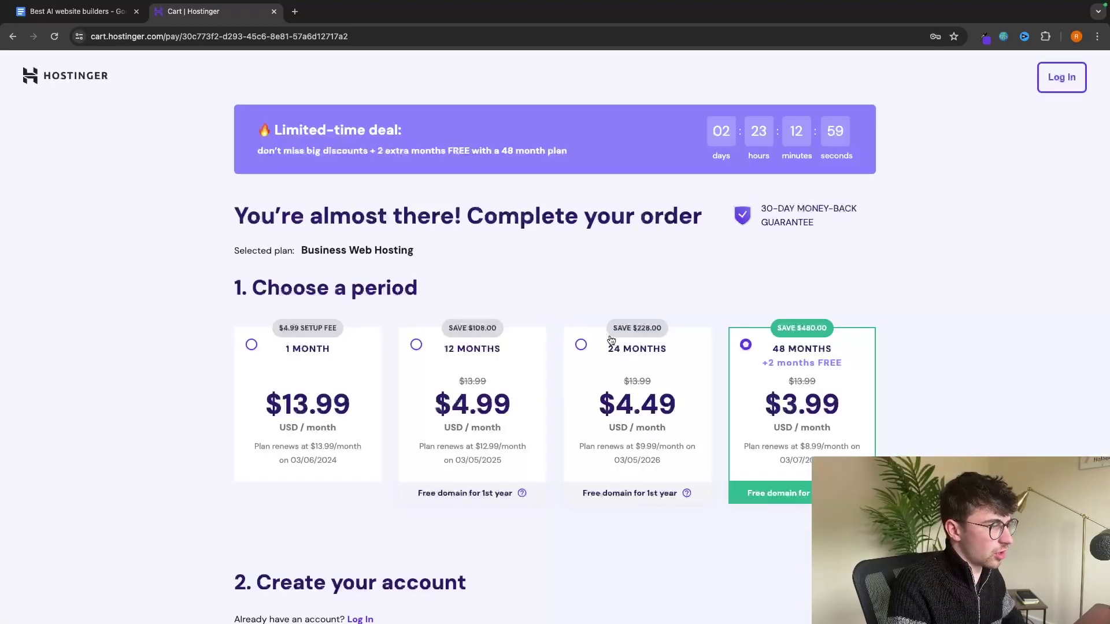
{"action": "scroll", "coordinate": [990, 273], "scroll_direction": "down", "scroll_amount": 2}
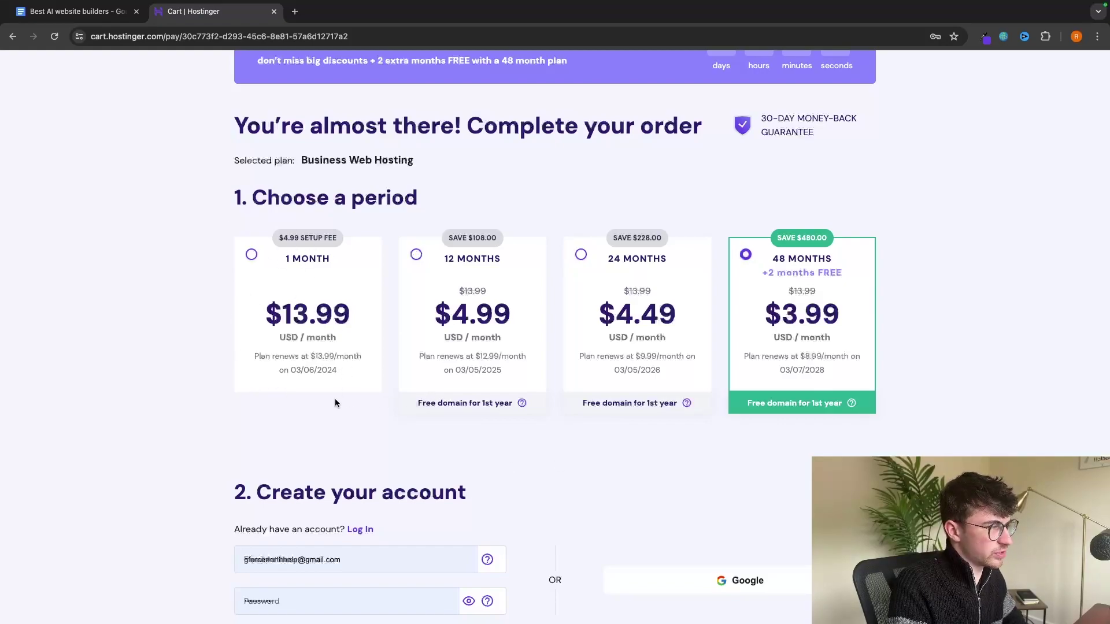
{"action": "left_click", "coordinate": [278, 242]}
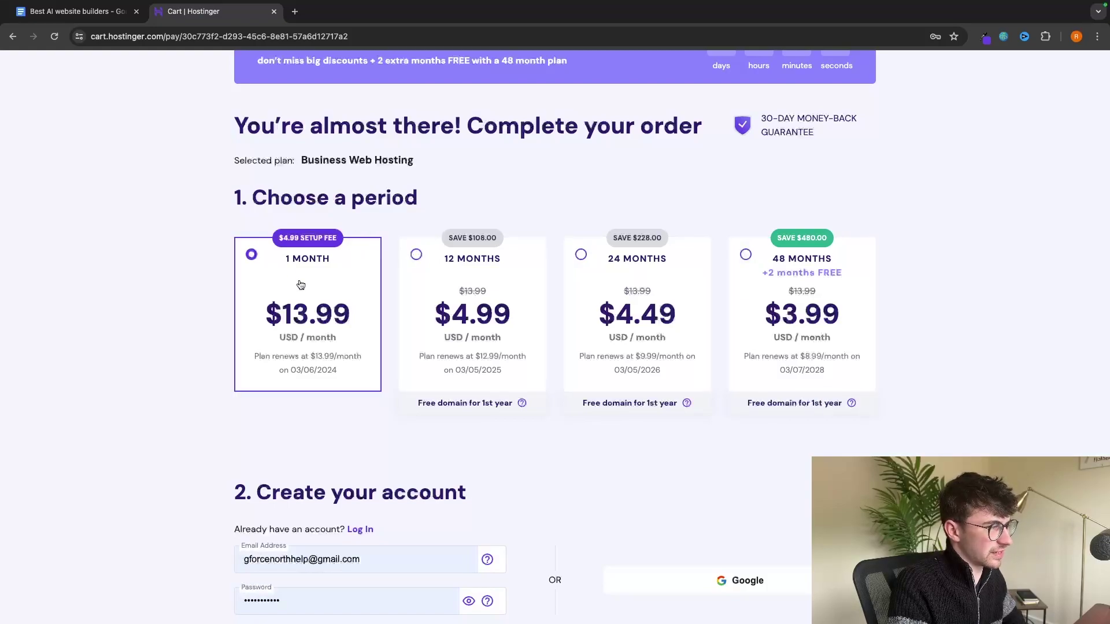
Choose the 48-month billing period for the Business plan and look over the account and payment sections of the order.
{"action": "left_click", "coordinate": [474, 329]}
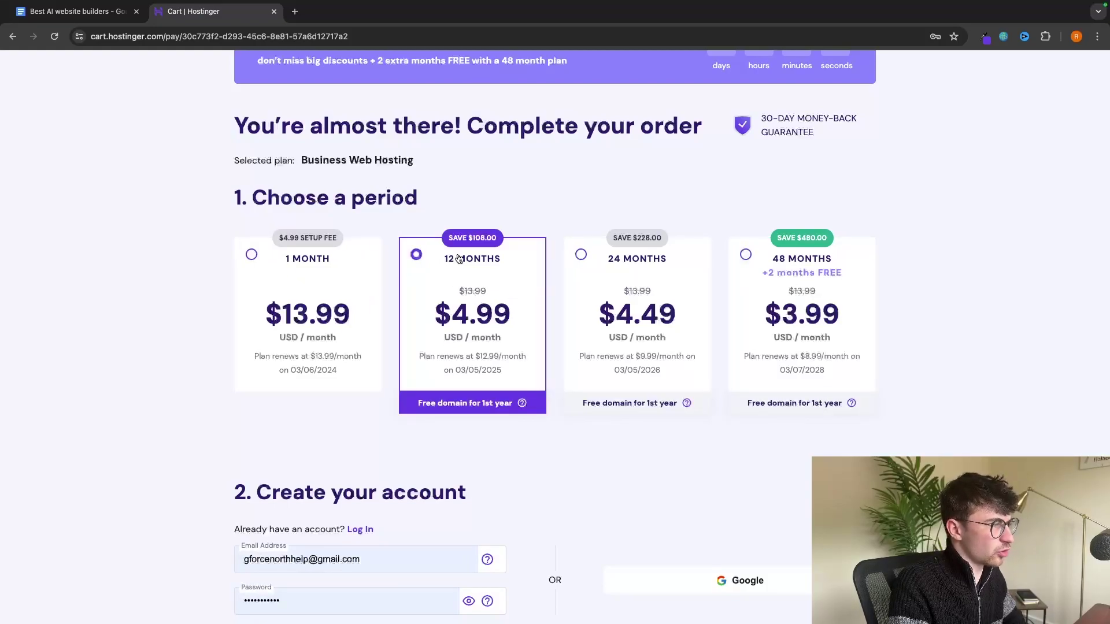
{"action": "left_click_drag", "start_coordinate": [461, 262], "coordinate": [501, 262]}
{"action": "left_click", "coordinate": [797, 277]}
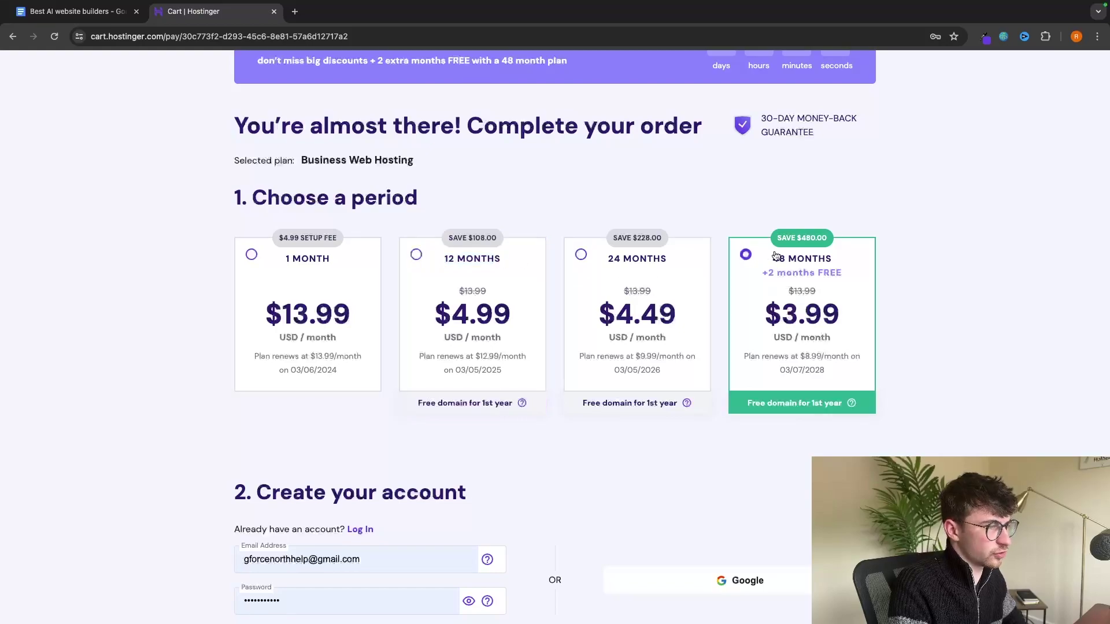
{"action": "scroll", "coordinate": [948, 315], "scroll_direction": "down", "scroll_amount": 5}
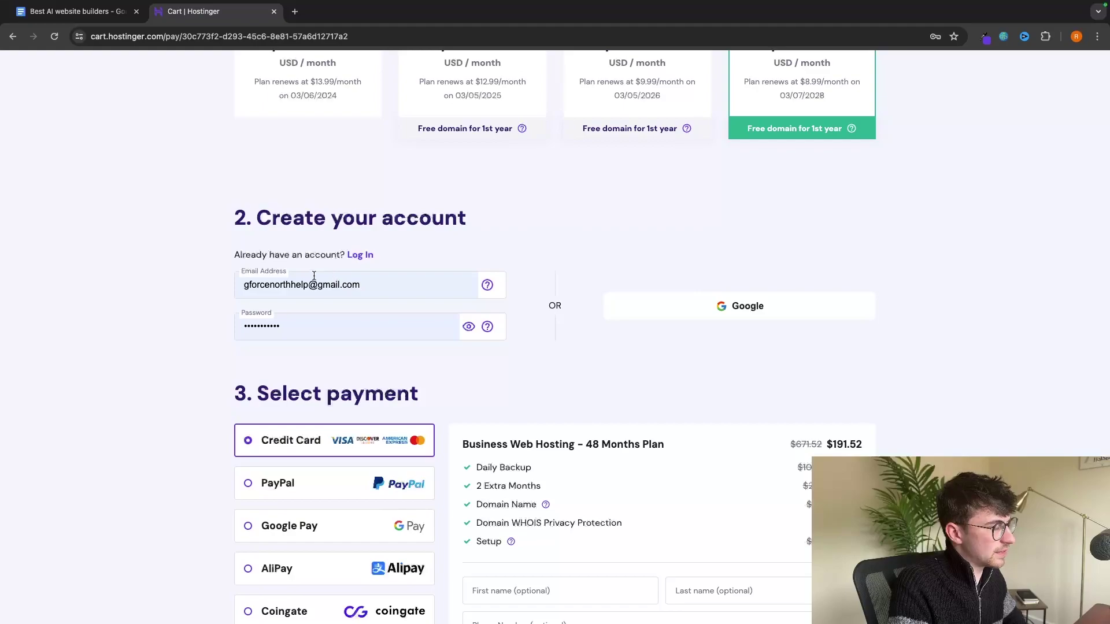
{"action": "scroll", "coordinate": [323, 339], "scroll_direction": "down", "scroll_amount": 5}
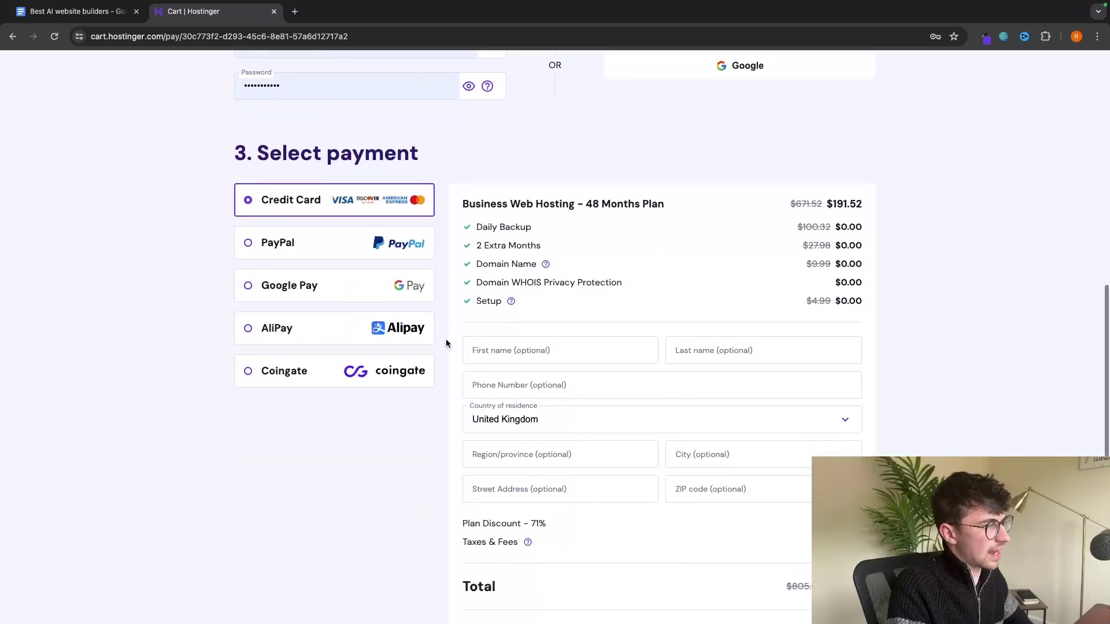
{"action": "scroll", "coordinate": [726, 490], "scroll_direction": "down", "scroll_amount": 3}
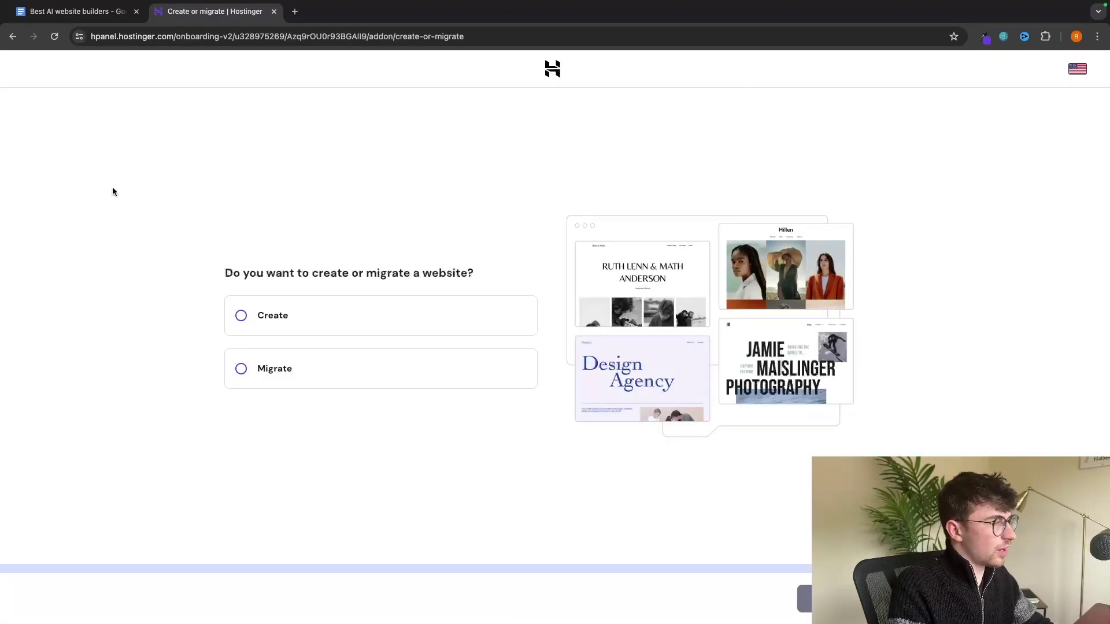
Set up a newly created website with Hostinger Website Builder on a temporary domain.
{"action": "left_click", "coordinate": [260, 314]}
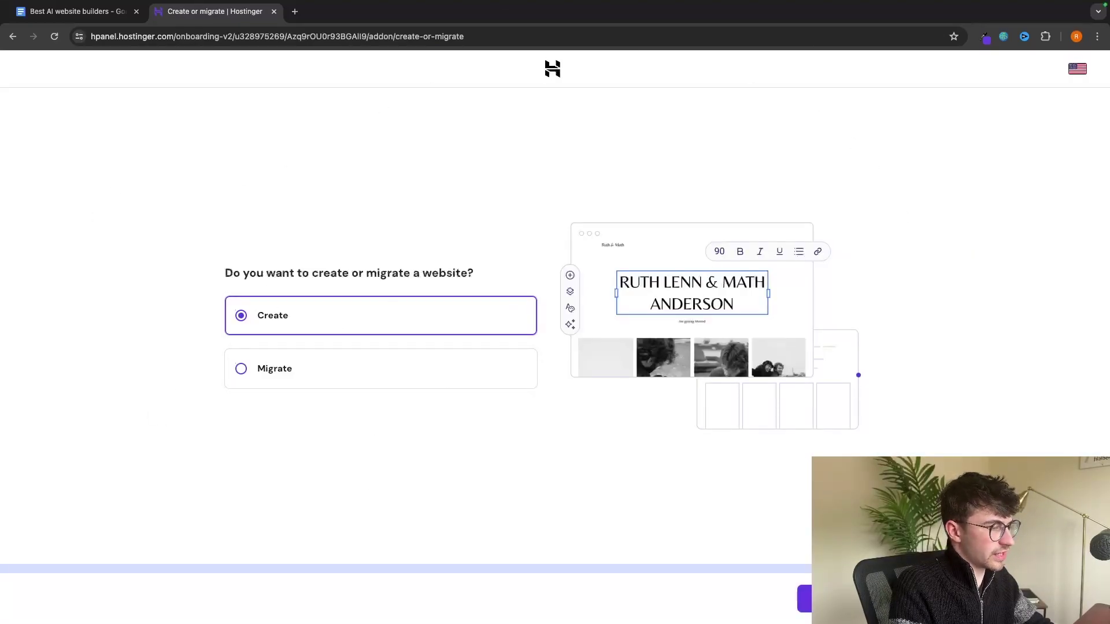
{"action": "left_click", "coordinate": [838, 599]}
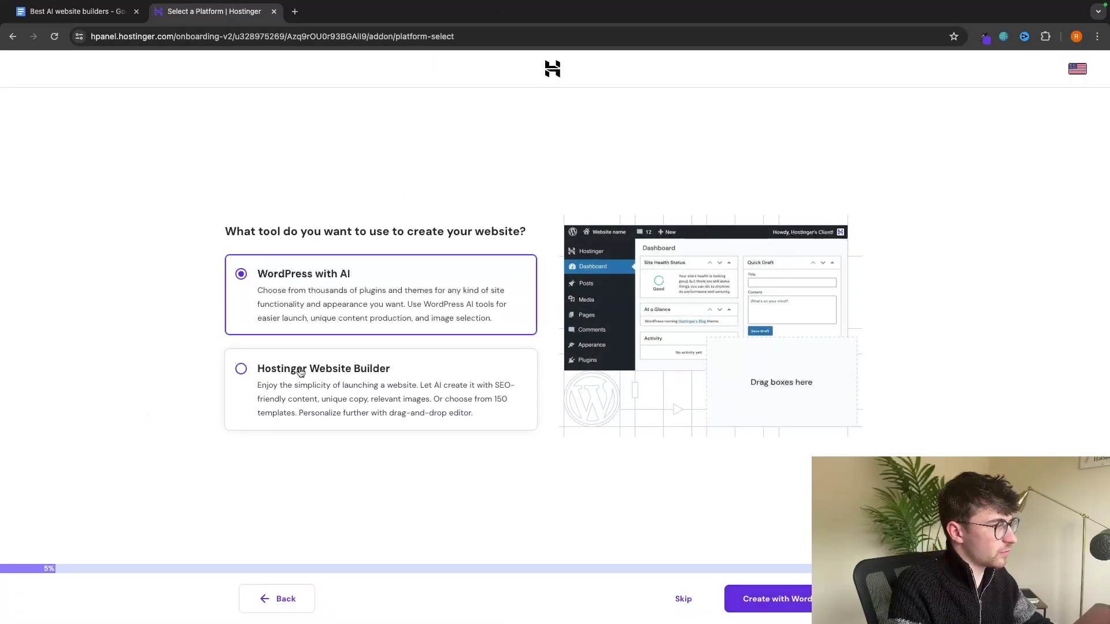
{"action": "left_click", "coordinate": [262, 371]}
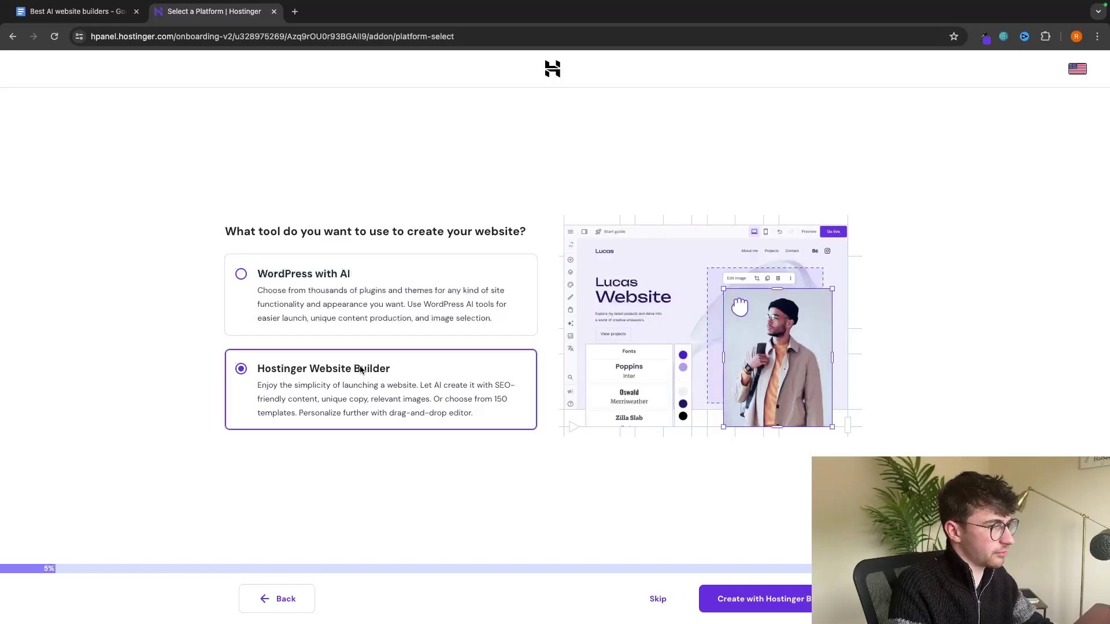
{"action": "left_click", "coordinate": [804, 598]}
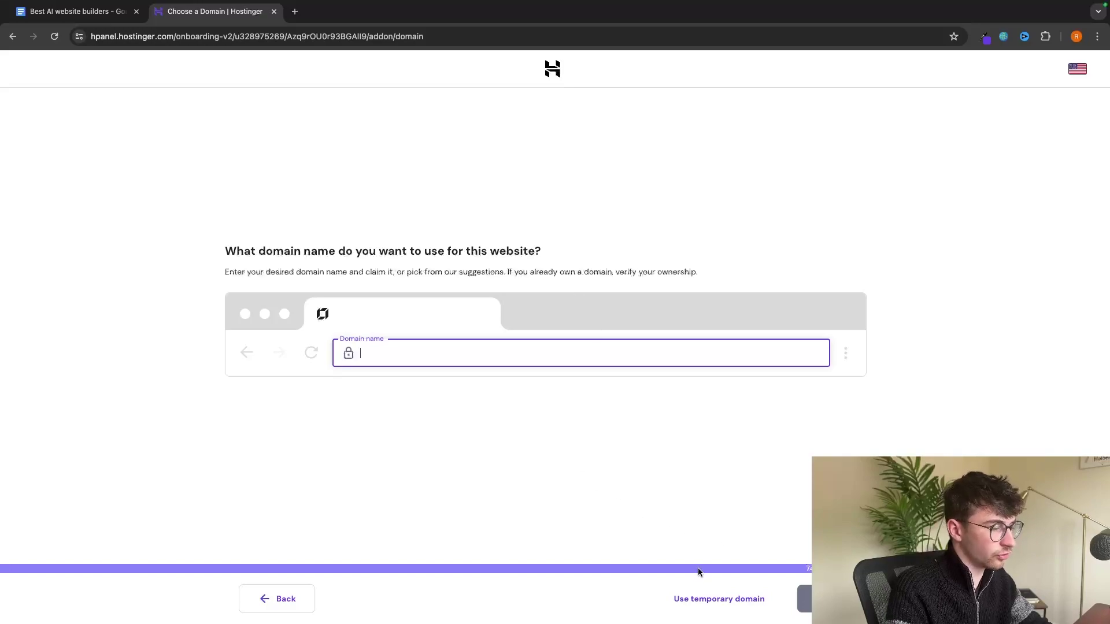
{"action": "left_click", "coordinate": [706, 598]}
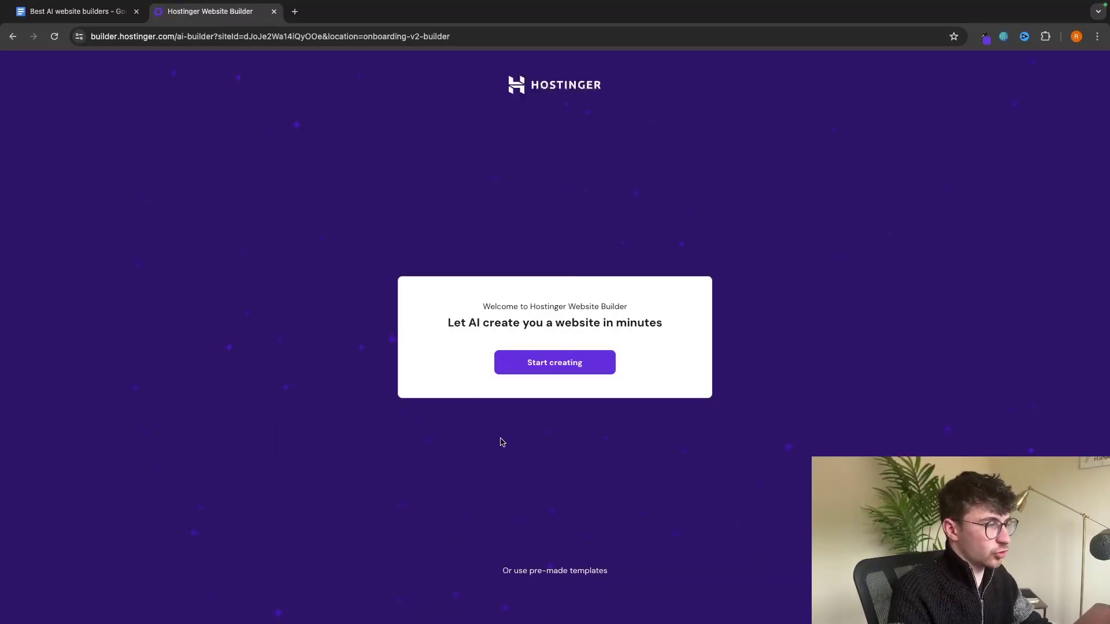
Check the AI site creation form, go back, and browse the pre-made website templates instead.
{"action": "left_click", "coordinate": [561, 364]}
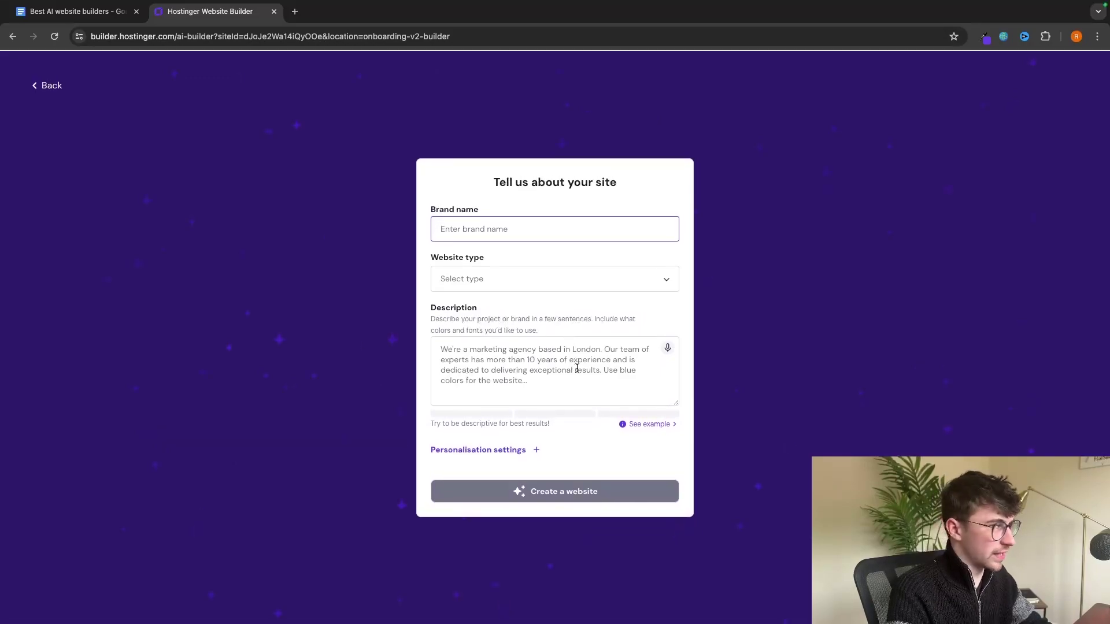
{"action": "left_click", "coordinate": [53, 85]}
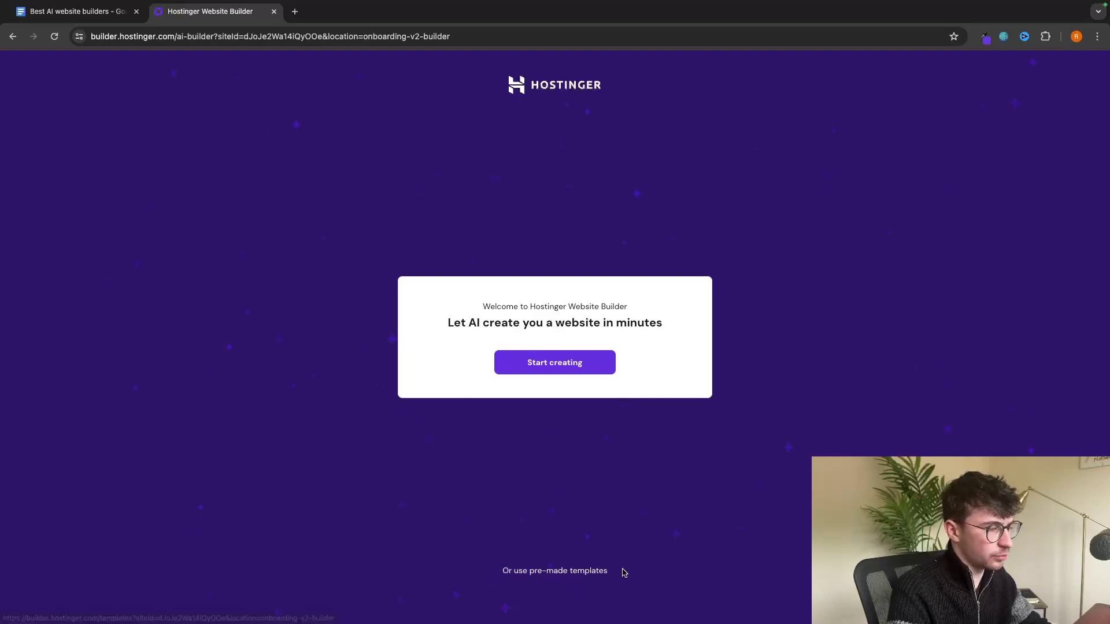
{"action": "left_click", "coordinate": [600, 571]}
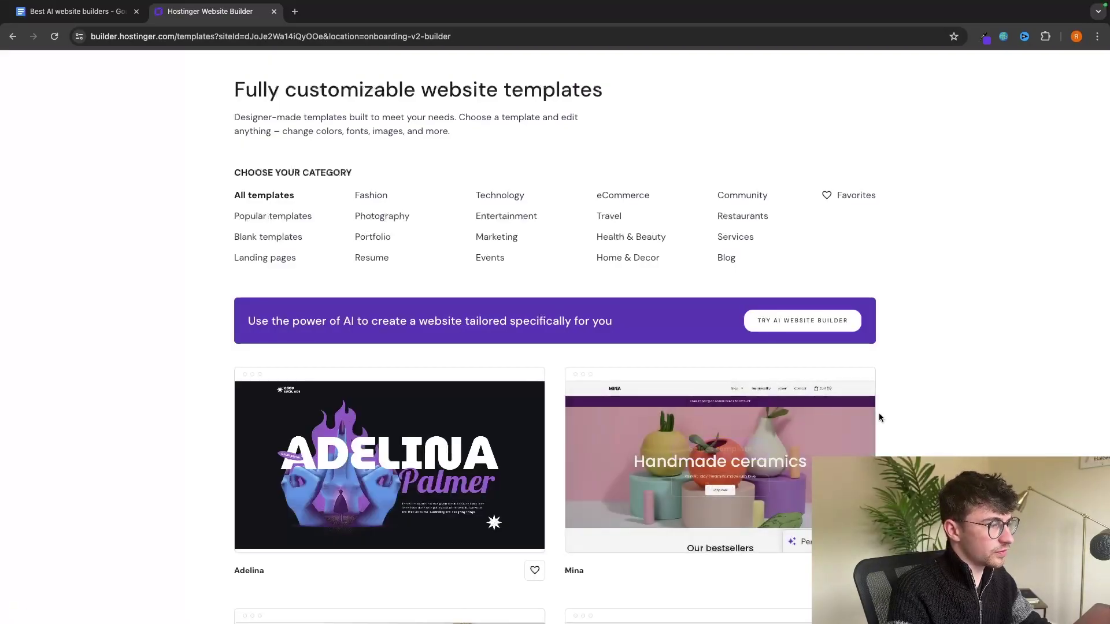
{"action": "scroll", "coordinate": [972, 415], "scroll_direction": "down", "scroll_amount": 4}
{"action": "scroll", "coordinate": [973, 415], "scroll_direction": "down", "scroll_amount": 8}
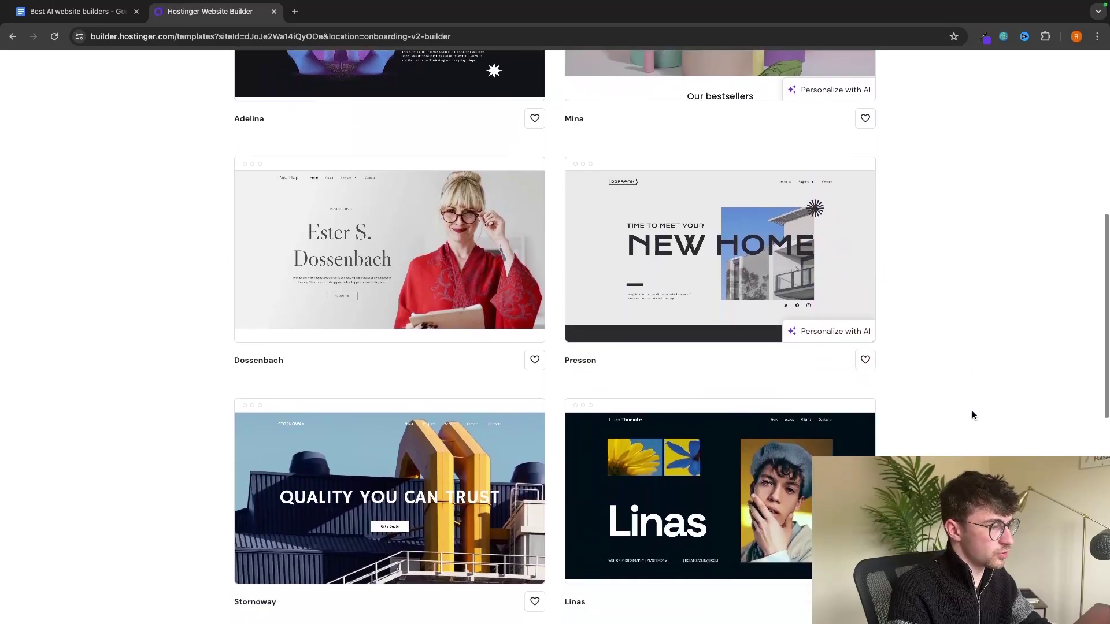
{"action": "scroll", "coordinate": [972, 415], "scroll_direction": "down", "scroll_amount": 7}
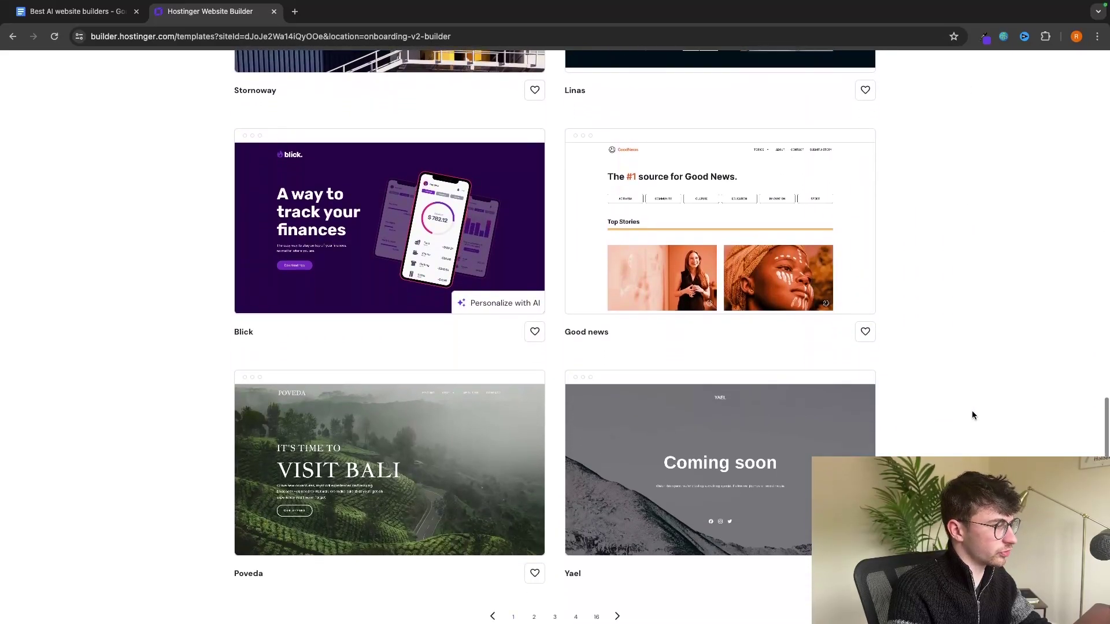
{"action": "scroll", "coordinate": [972, 415], "scroll_direction": "up", "scroll_amount": 20}
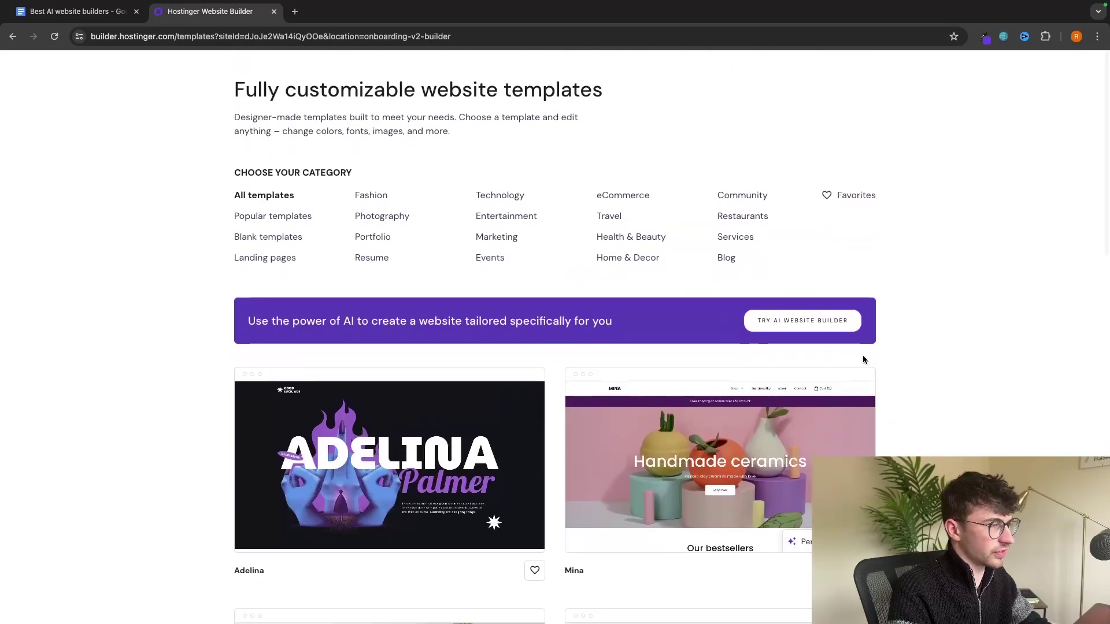
Filter the templates to the Restaurants category and browse the designs.
{"action": "left_click", "coordinate": [742, 215]}
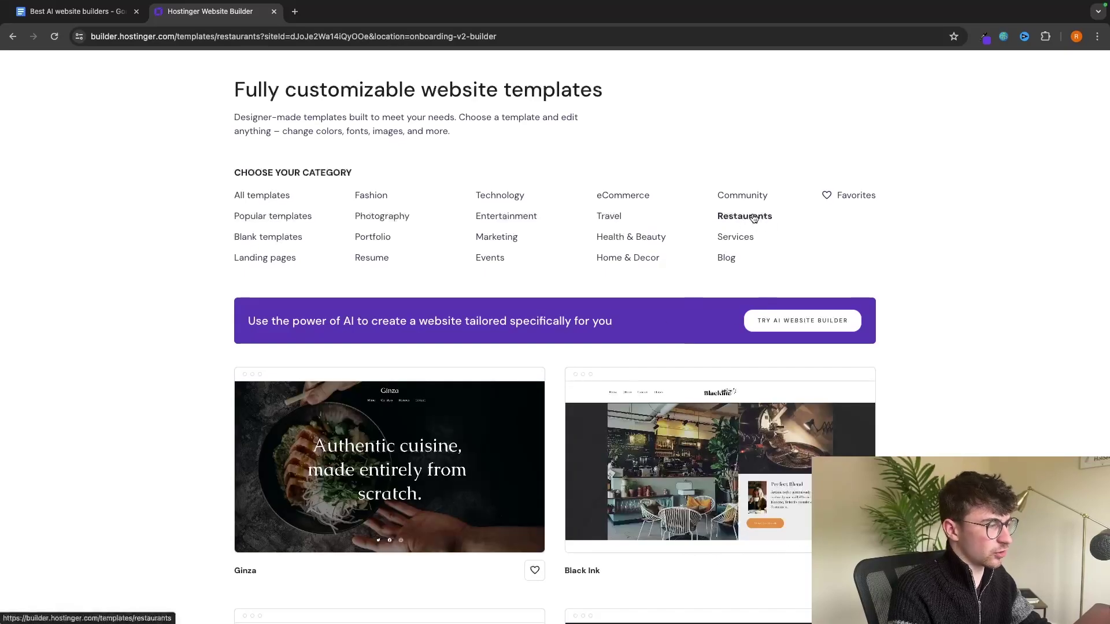
{"action": "scroll", "coordinate": [937, 231], "scroll_direction": "down", "scroll_amount": 2}
{"action": "scroll", "coordinate": [938, 231], "scroll_direction": "down", "scroll_amount": 6}
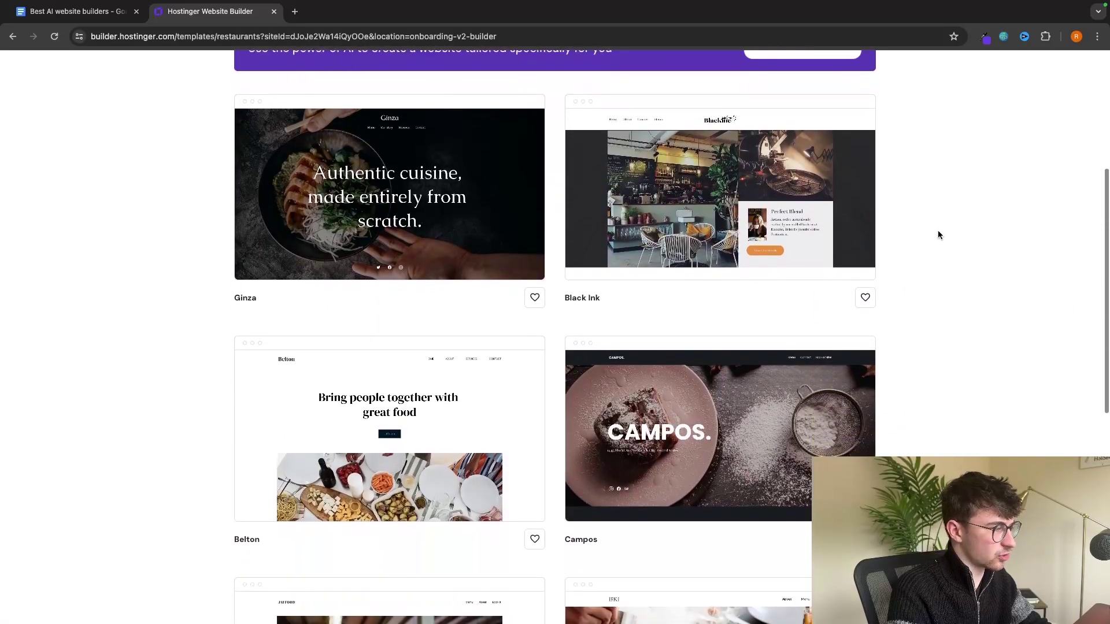
{"action": "scroll", "coordinate": [937, 230], "scroll_direction": "down", "scroll_amount": 5}
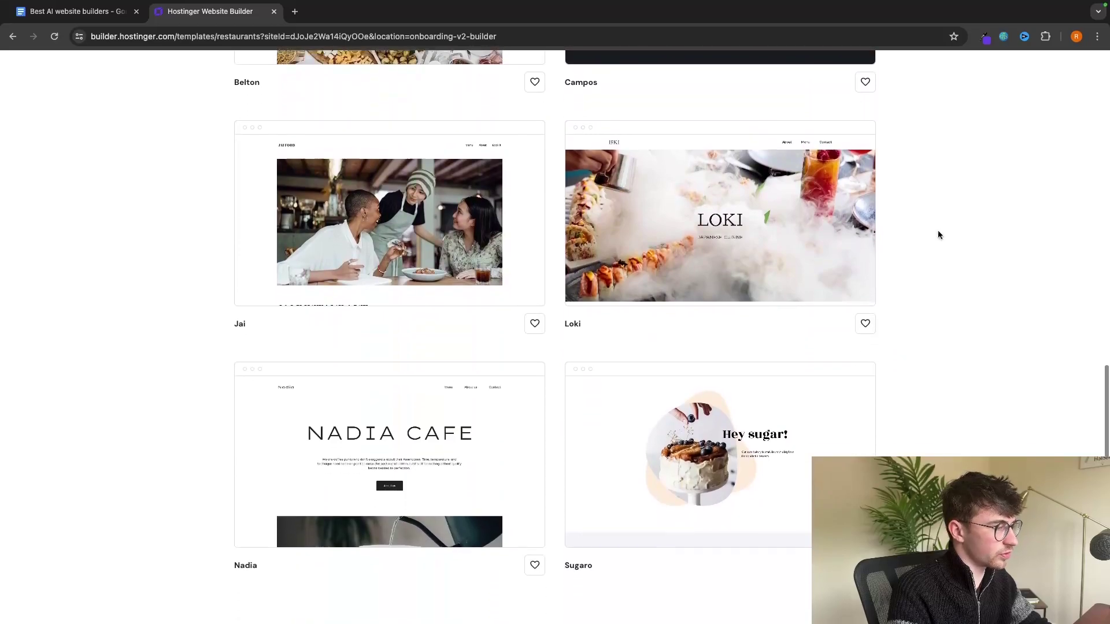
{"action": "scroll", "coordinate": [938, 230], "scroll_direction": "up", "scroll_amount": 10}
Preview the Black Ink template and return to the template gallery.
{"action": "mouse_move", "coordinate": [751, 353]}
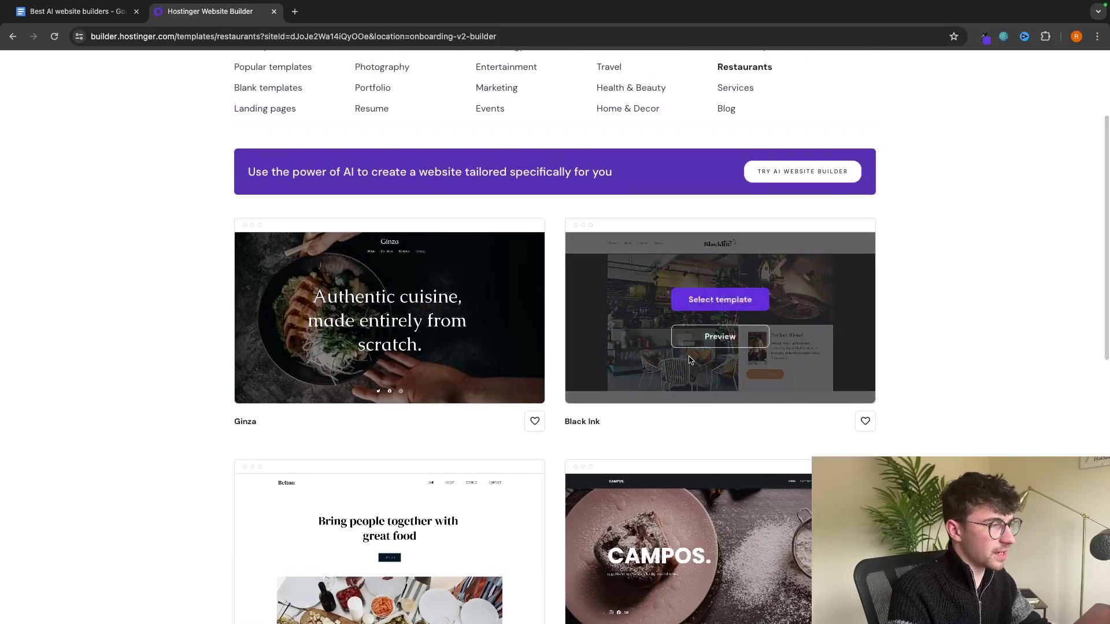
{"action": "left_click", "coordinate": [716, 338]}
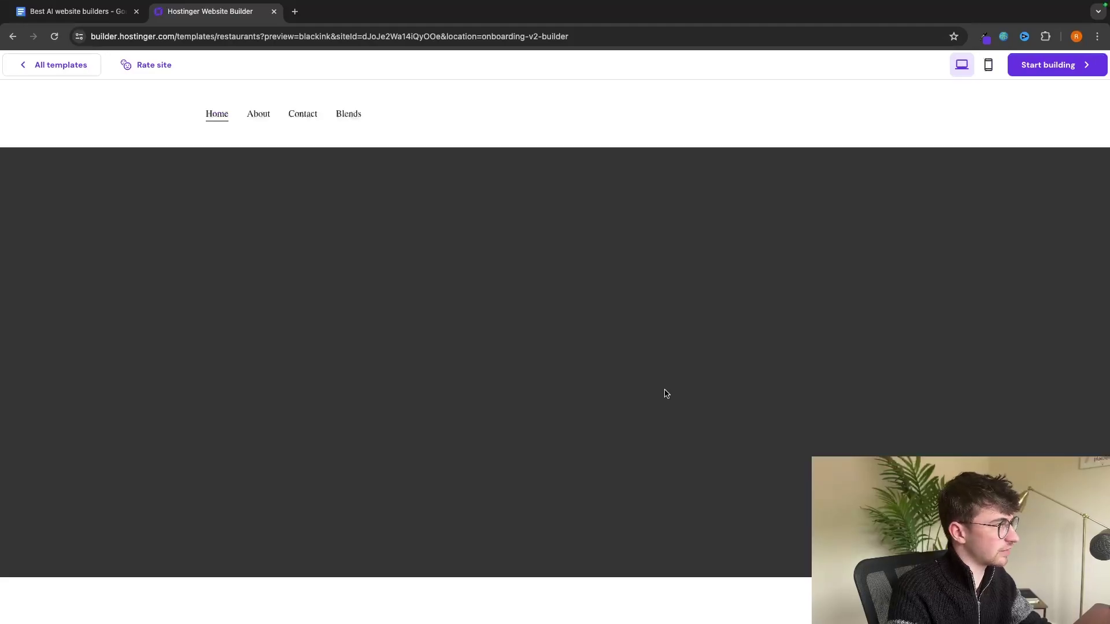
{"action": "scroll", "coordinate": [619, 316], "scroll_direction": "down", "scroll_amount": 3}
{"action": "left_click", "coordinate": [40, 69]}
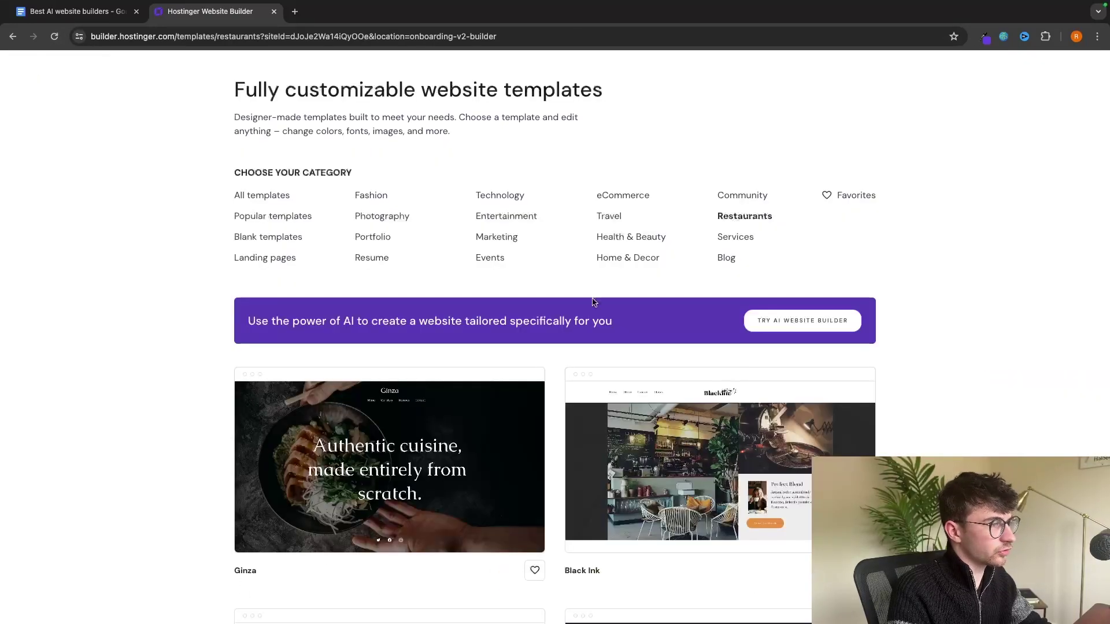
Select the Black Ink template for the site and look through its homepage sections in the editor.
{"action": "mouse_move", "coordinate": [724, 439]}
{"action": "scroll", "coordinate": [724, 422], "scroll_direction": "down", "scroll_amount": 1}
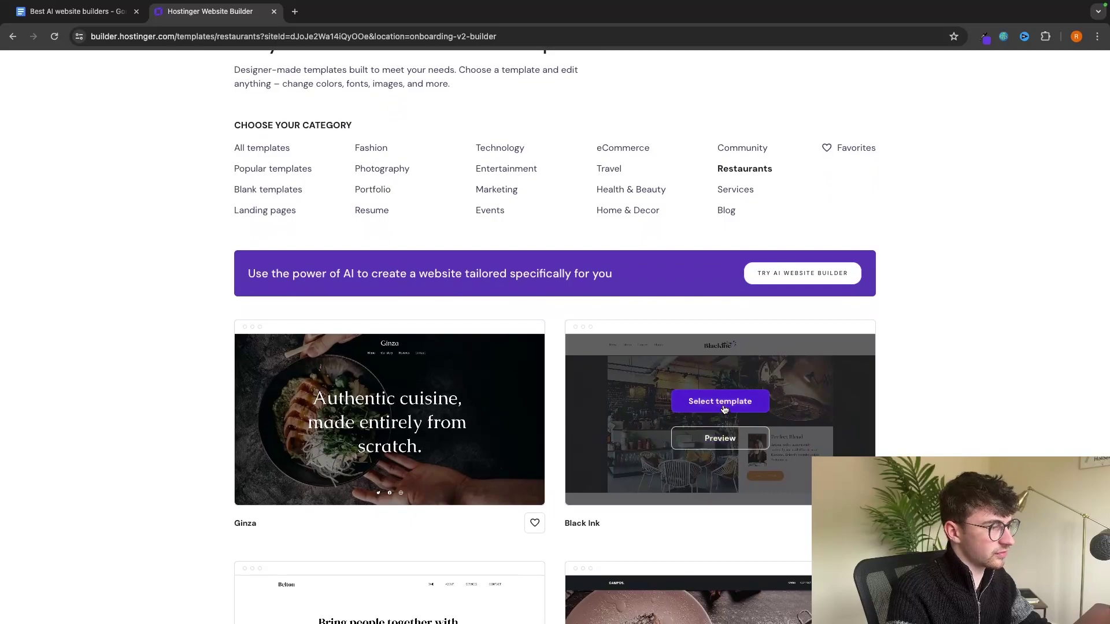
{"action": "left_click", "coordinate": [724, 409]}
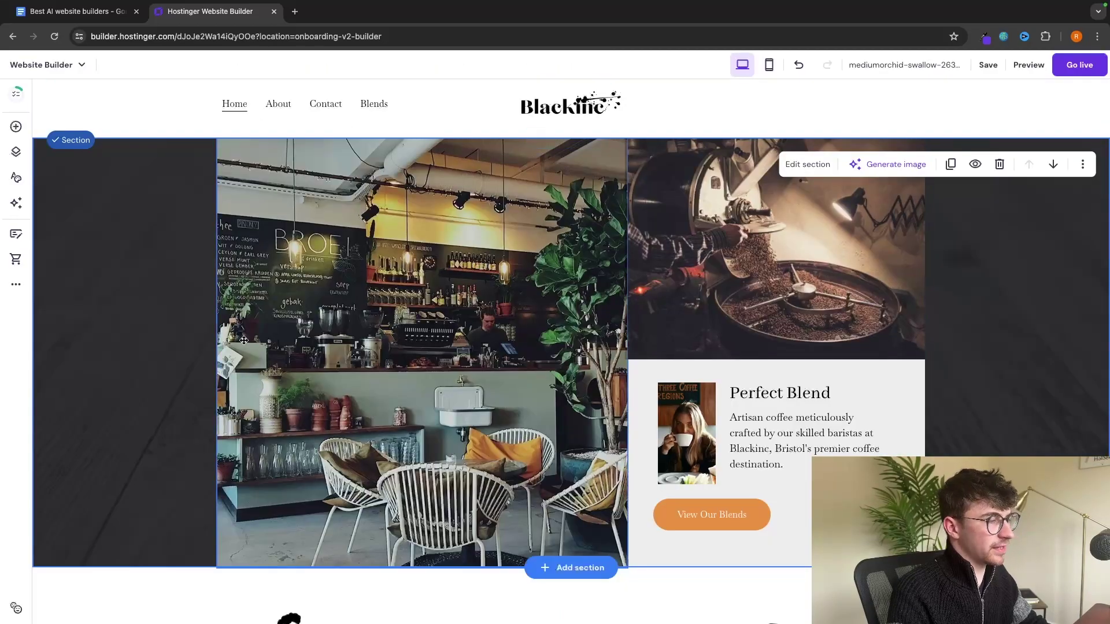
{"action": "scroll", "coordinate": [590, 420], "scroll_direction": "down", "scroll_amount": 2}
{"action": "scroll", "coordinate": [589, 420], "scroll_direction": "down", "scroll_amount": 10}
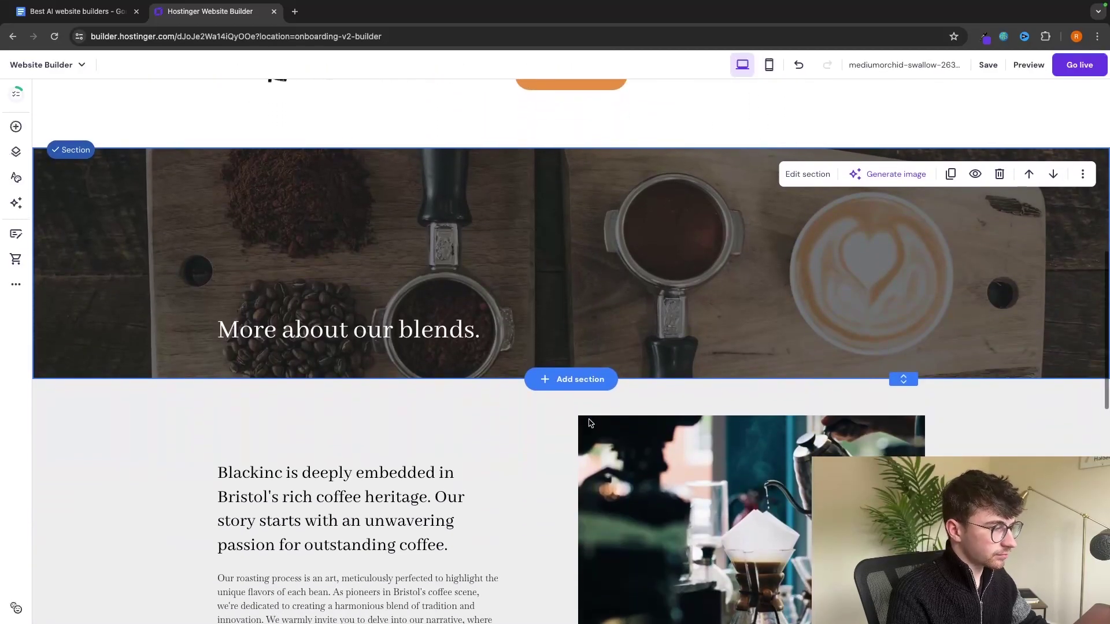
{"action": "scroll", "coordinate": [590, 420], "scroll_direction": "down", "scroll_amount": 1}
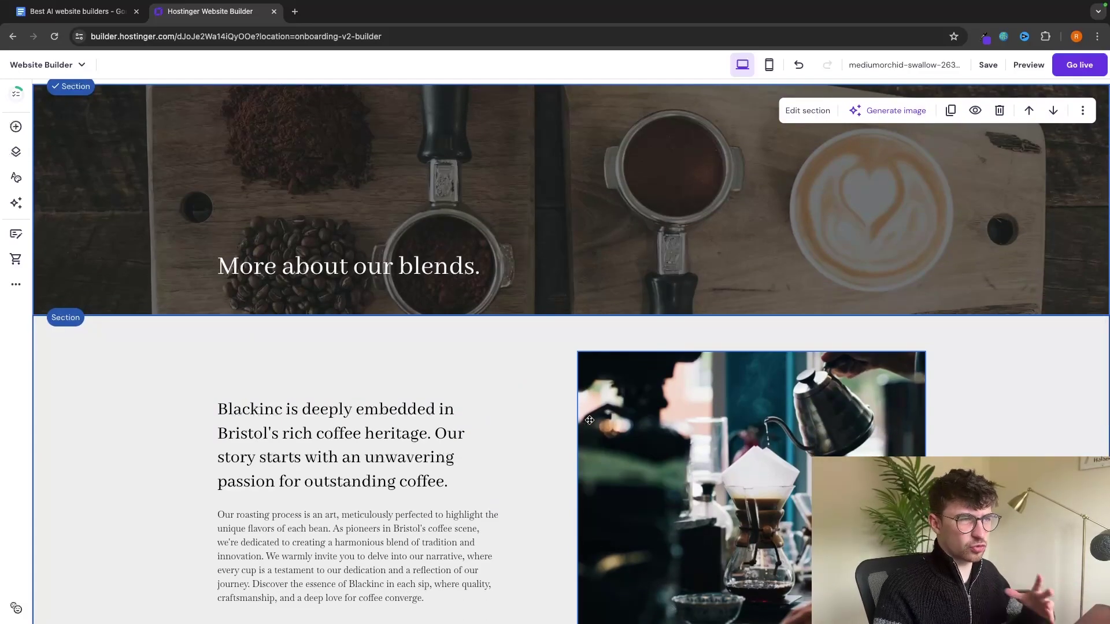
{"action": "scroll", "coordinate": [590, 420], "scroll_direction": "up", "scroll_amount": 10}
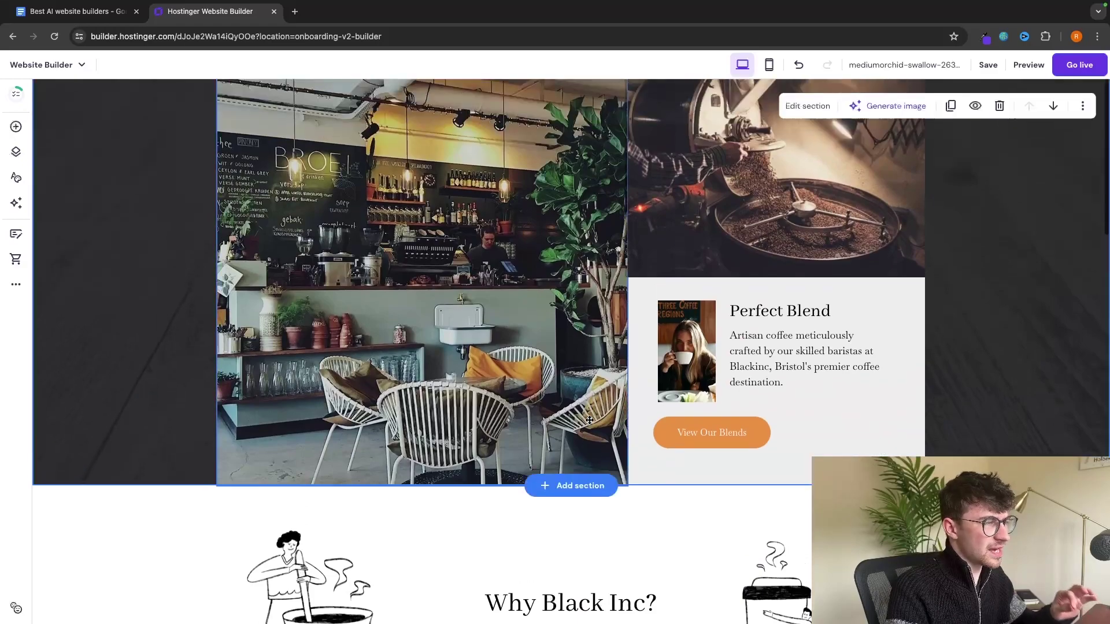
Open the AI image generator for the large café photo and enter the description "happy man with a cup of coffee".
{"action": "left_click", "coordinate": [424, 297]}
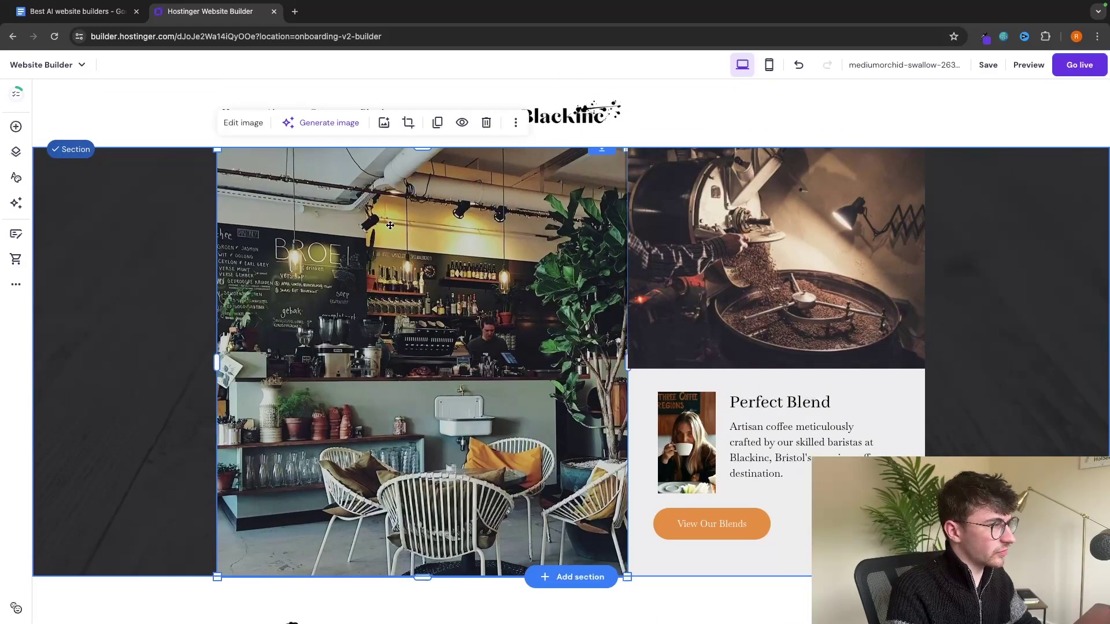
{"action": "left_click", "coordinate": [308, 124]}
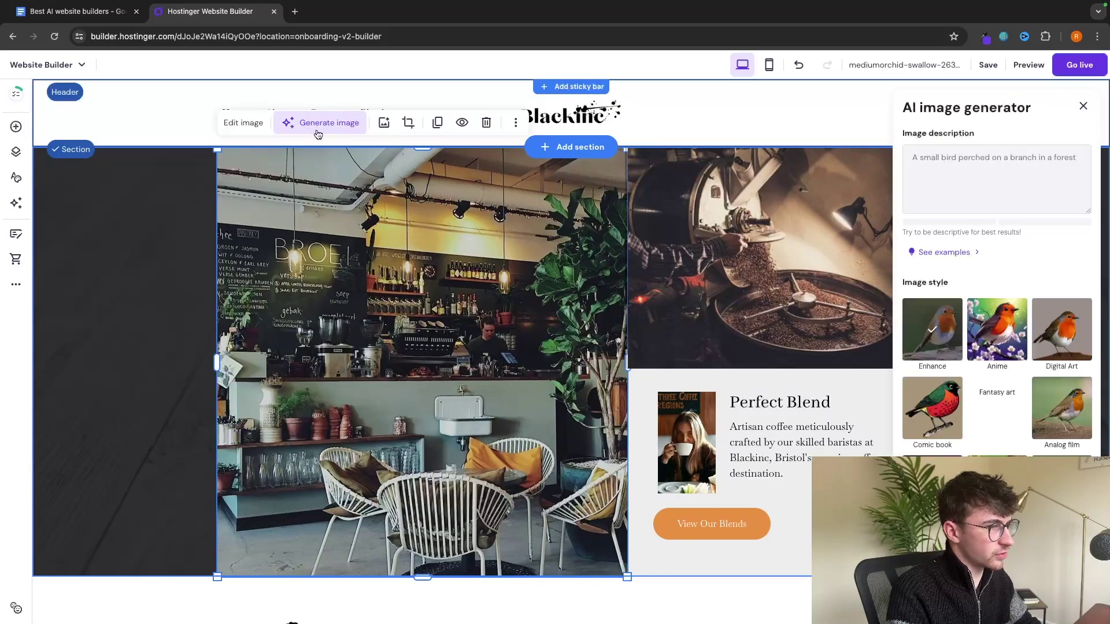
{"action": "left_click", "coordinate": [956, 179]}
{"action": "type", "text": "happy man with "}
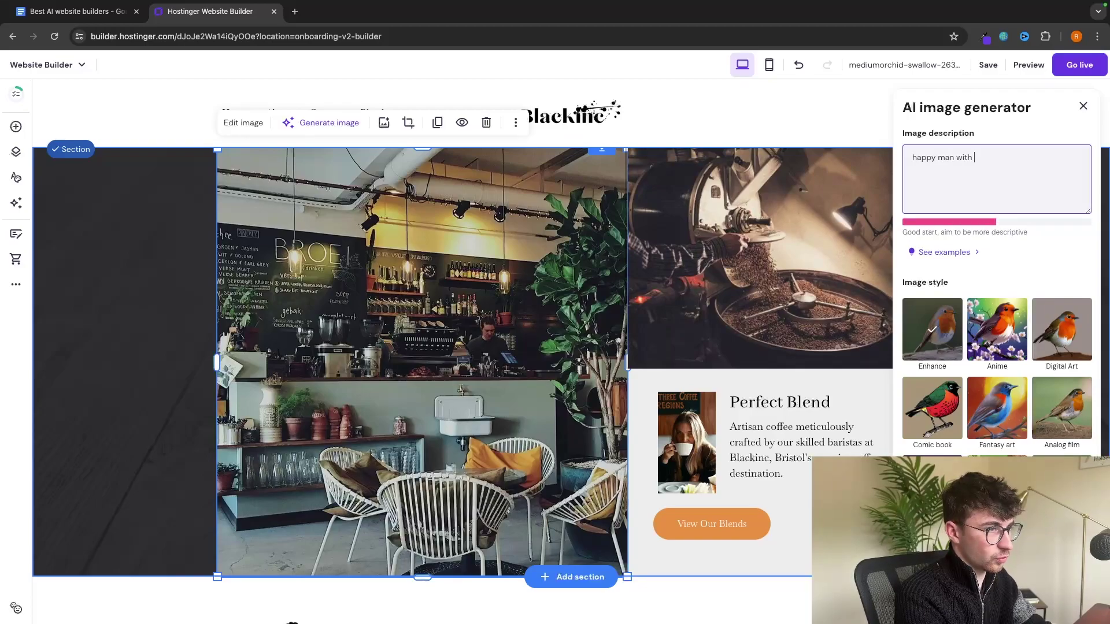
{"action": "type", "text": "a cup of coffee"}
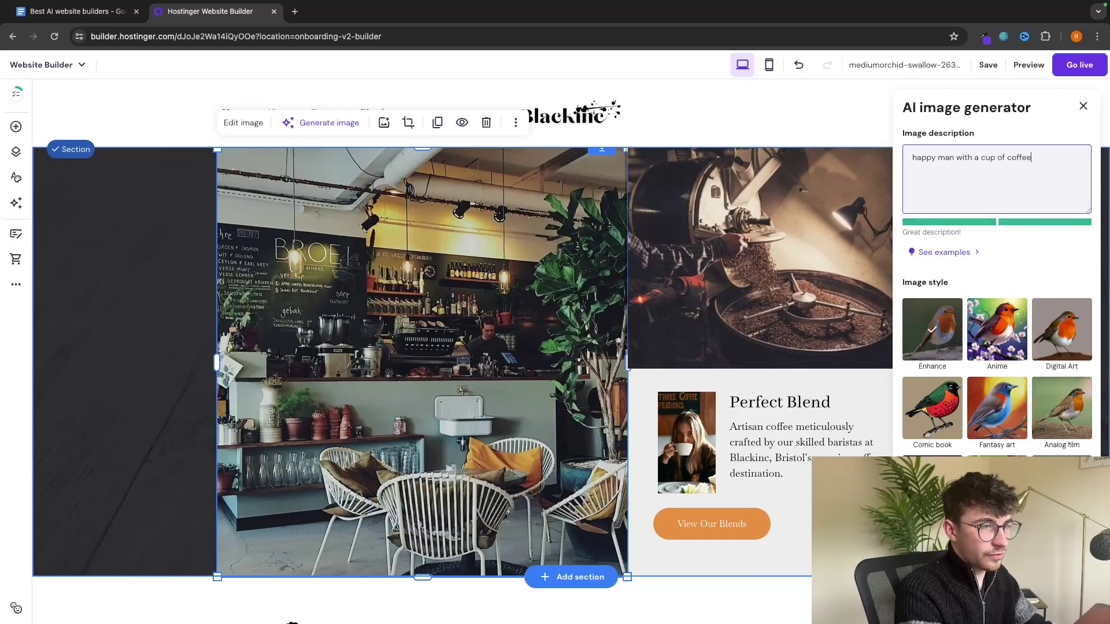
Look through the image styles, generate the images, and replace the café photo with the man in glasses and a dark jacket.
{"action": "scroll", "coordinate": [1022, 230], "scroll_direction": "down", "scroll_amount": 3}
{"action": "scroll", "coordinate": [1022, 230], "scroll_direction": "down", "scroll_amount": 1}
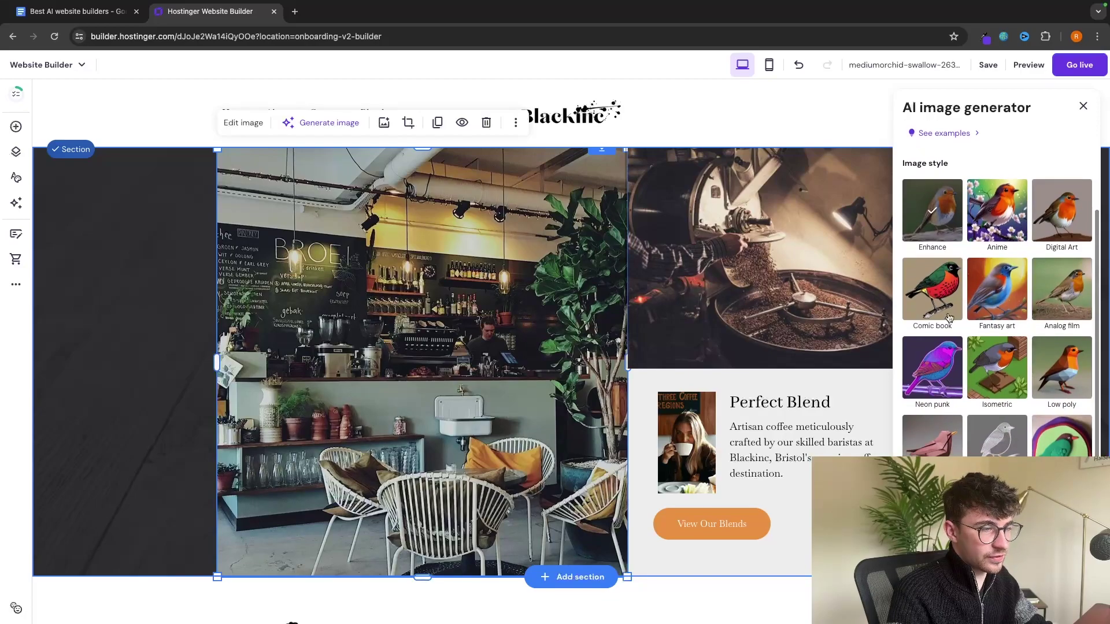
{"action": "scroll", "coordinate": [948, 316], "scroll_direction": "down", "scroll_amount": 1}
{"action": "scroll", "coordinate": [932, 240], "scroll_direction": "up", "scroll_amount": 3}
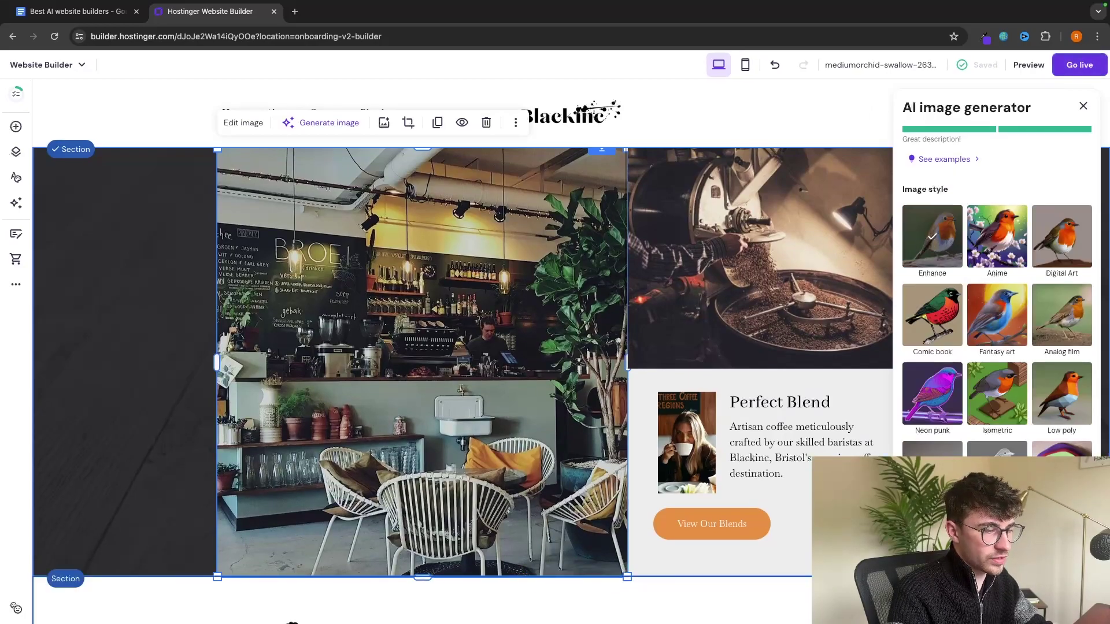
{"action": "left_click", "coordinate": [996, 599]}
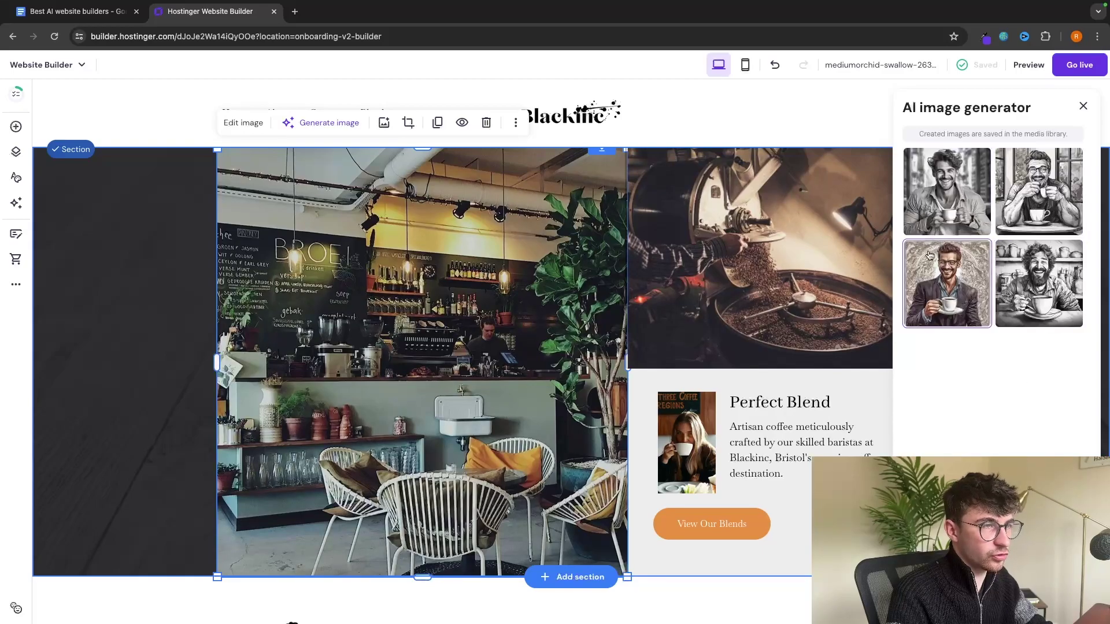
{"action": "left_click", "coordinate": [965, 266]}
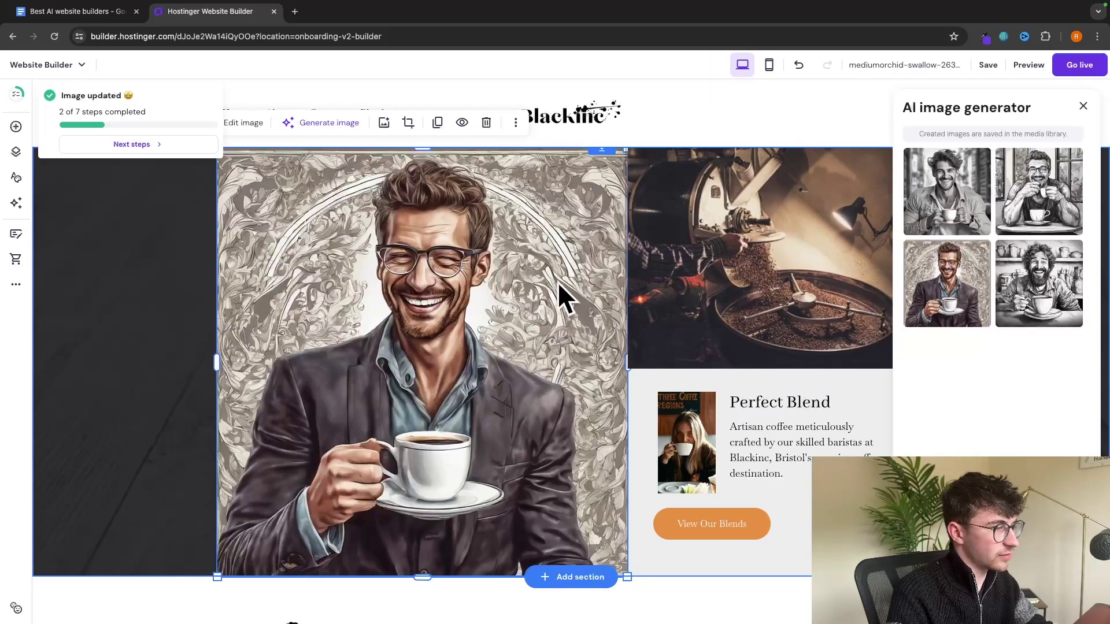
Generate text for the "Why Black Inc?" paragraph with AI Writer from "Explain why we are the best coffee shop in the world and make our coffee in a sustainable yet tasty way".
{"action": "scroll", "coordinate": [513, 343], "scroll_direction": "down", "scroll_amount": 6}
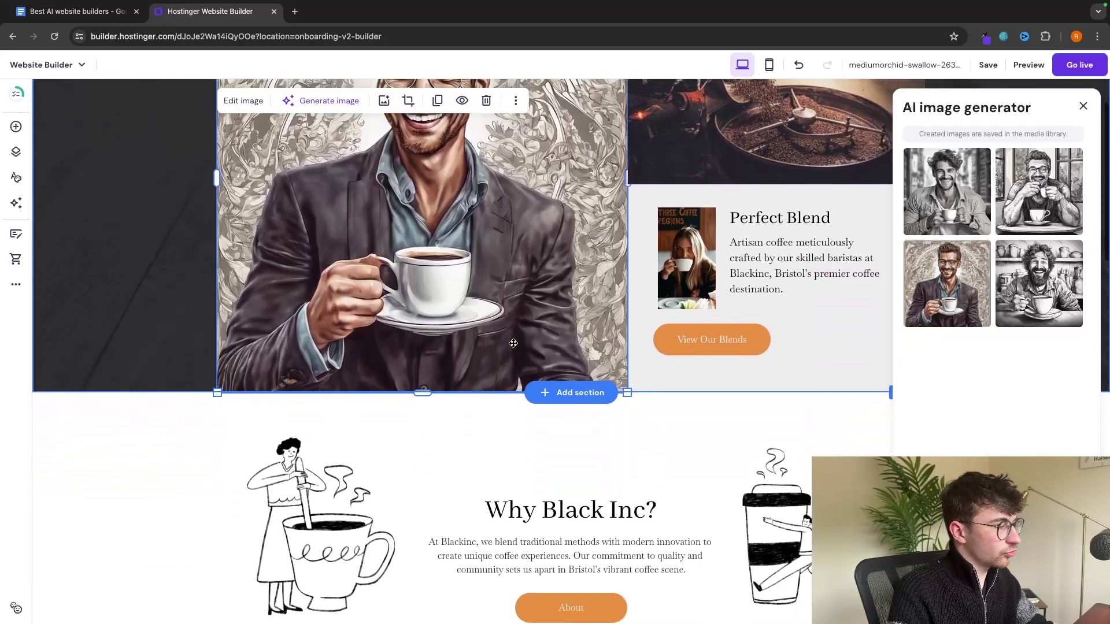
{"action": "left_click", "coordinate": [516, 367]}
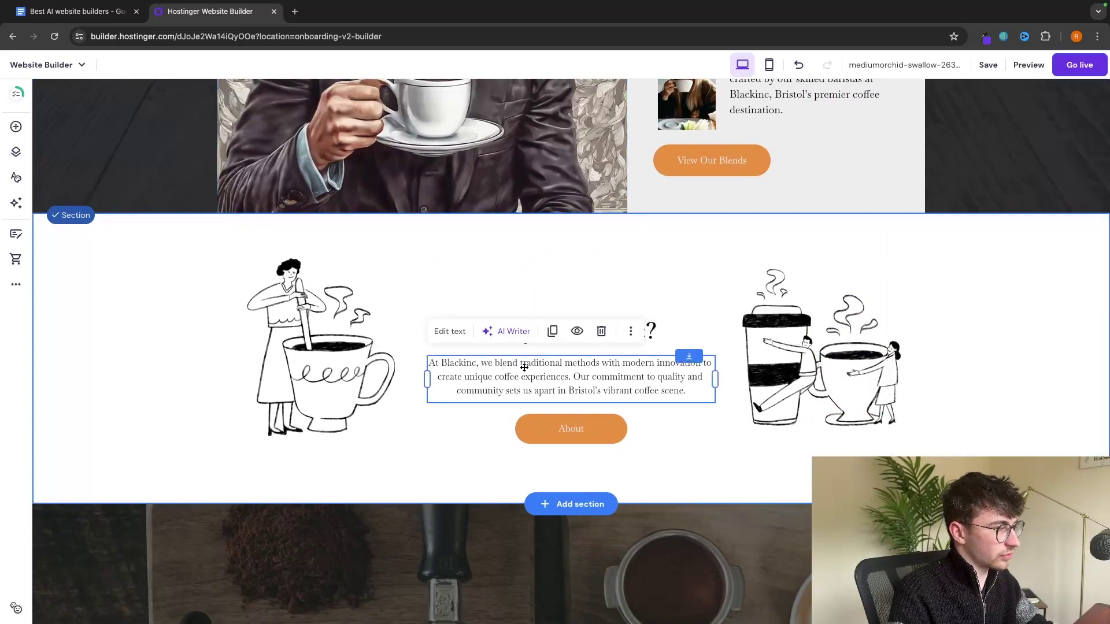
{"action": "left_click", "coordinate": [510, 337]}
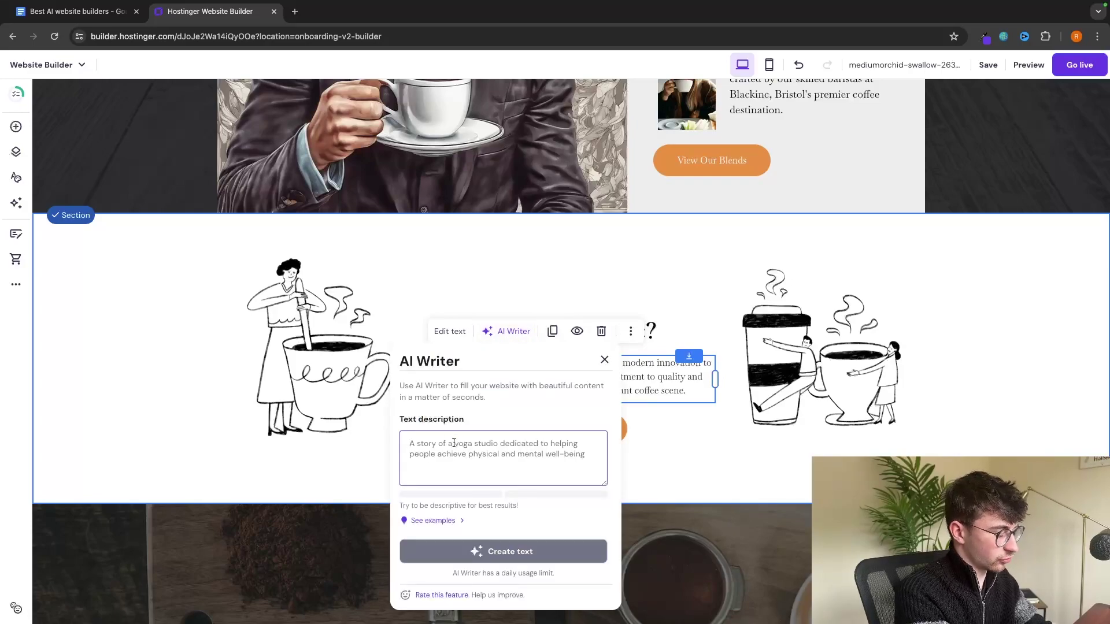
{"action": "type", "text": "Explain why we are the best coffee shop in the world and make our coffee in a sustainable yet tasty way"}
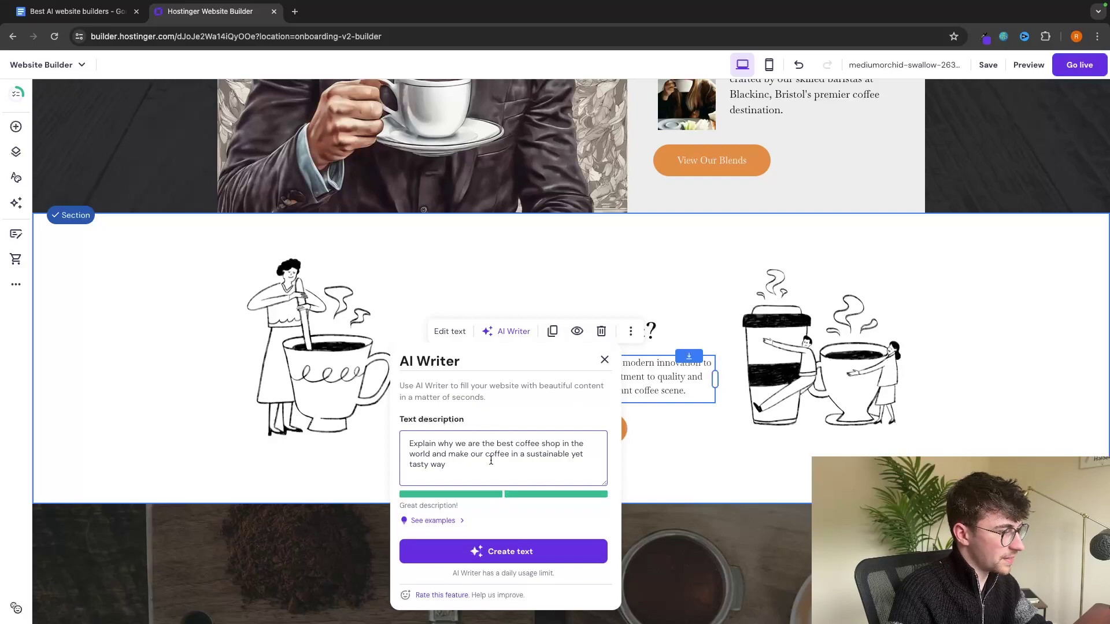
{"action": "left_click", "coordinate": [495, 549]}
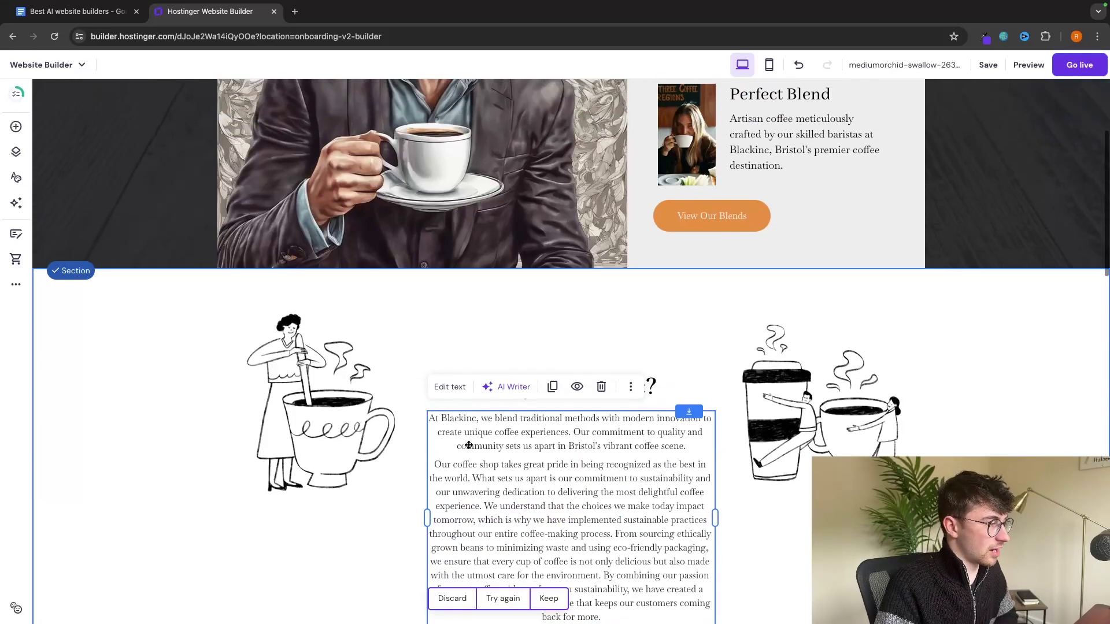
Delete the original "At Blackinc" paragraph above the generated text in the "Why Black Inc?" section.
{"action": "scroll", "coordinate": [468, 445], "scroll_direction": "down", "scroll_amount": 2}
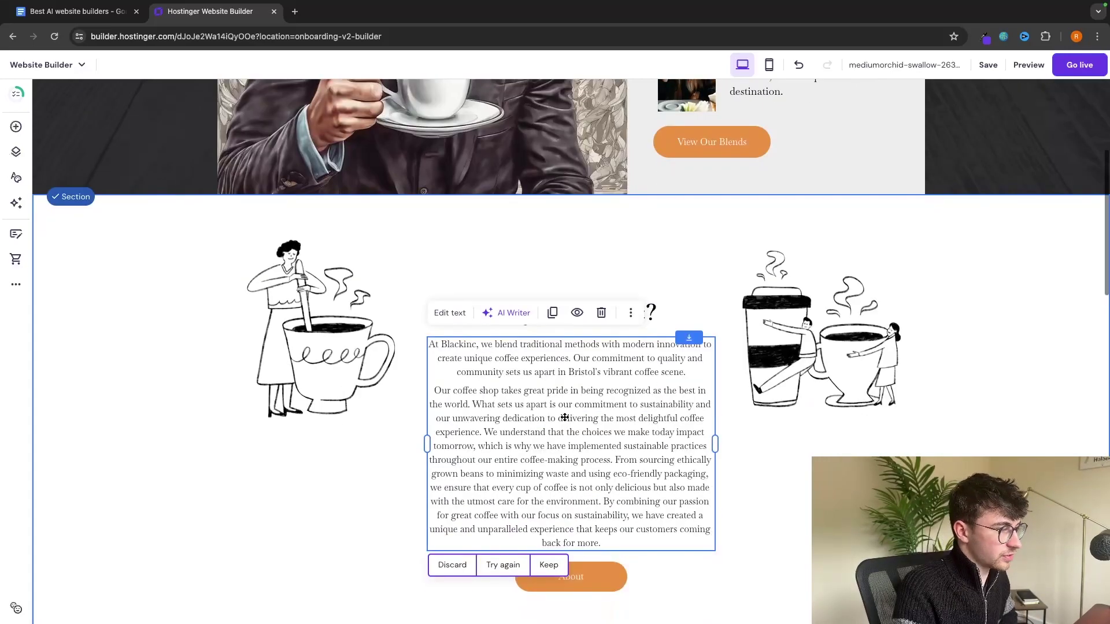
{"action": "left_click", "coordinate": [676, 370]}
{"action": "left_click_drag", "start_coordinate": [687, 367], "coordinate": [446, 335]}
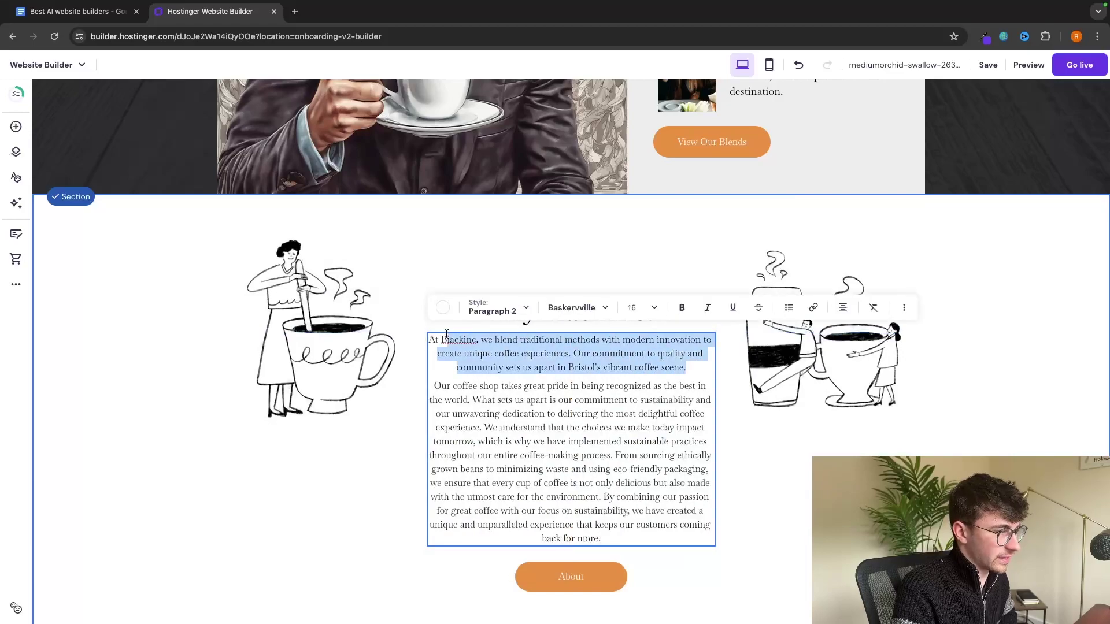
{"action": "key", "text": "BackSpace"}
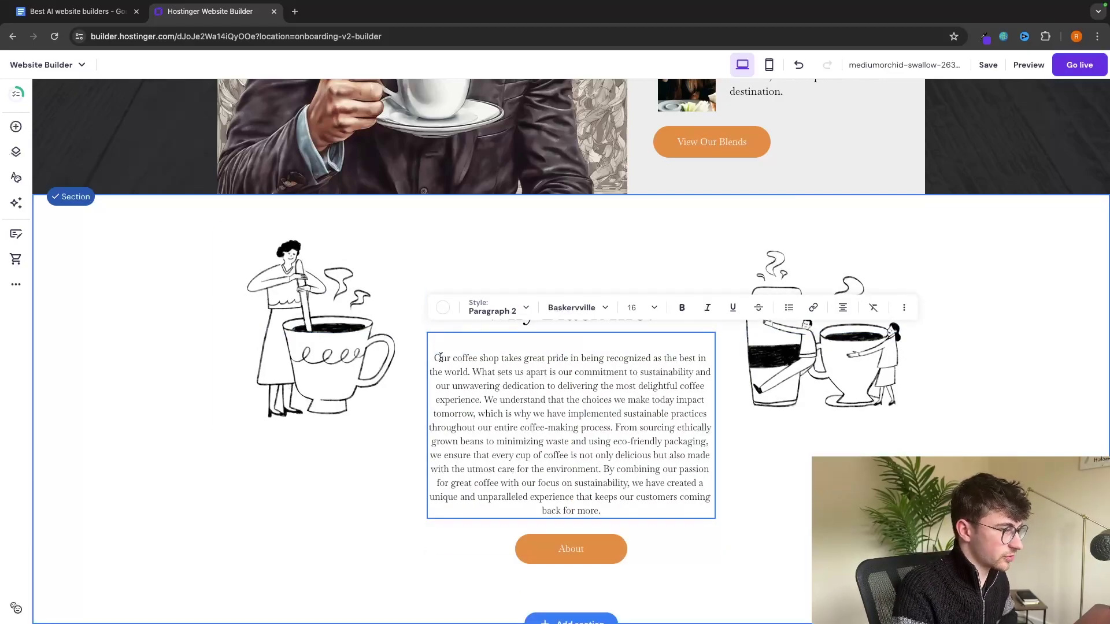
{"action": "key", "text": "Escape"}
Add a testimonial section with one customer photo and quote between the hero section and the "Why Black Inc?" section.
{"action": "scroll", "coordinate": [806, 450], "scroll_direction": "down", "scroll_amount": 7}
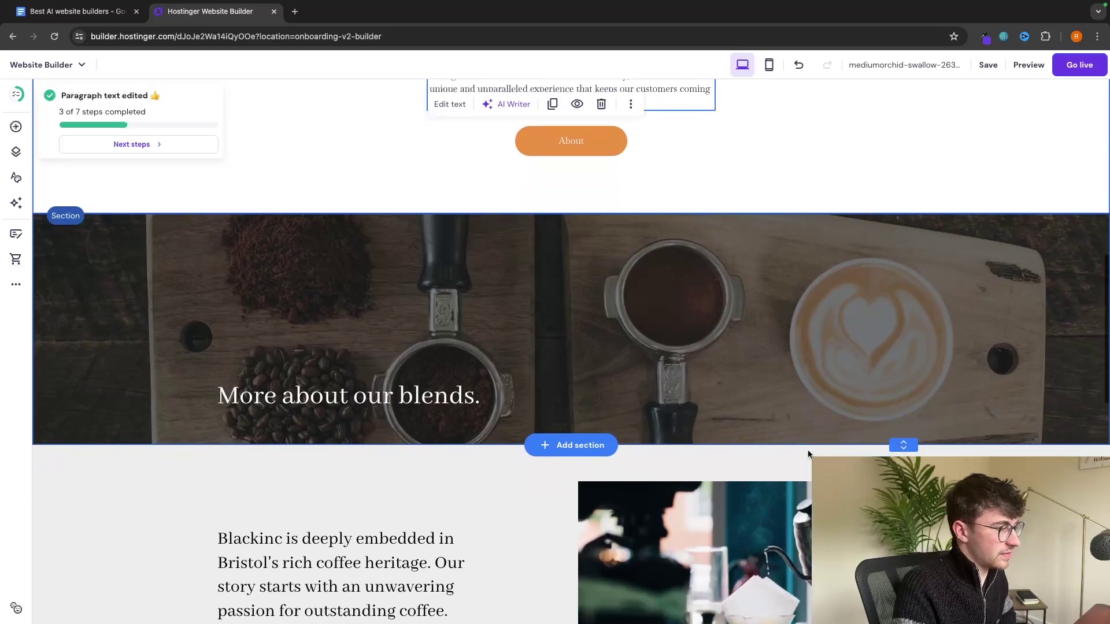
{"action": "scroll", "coordinate": [807, 449], "scroll_direction": "up", "scroll_amount": 10}
{"action": "scroll", "coordinate": [574, 400], "scroll_direction": "down", "scroll_amount": 3}
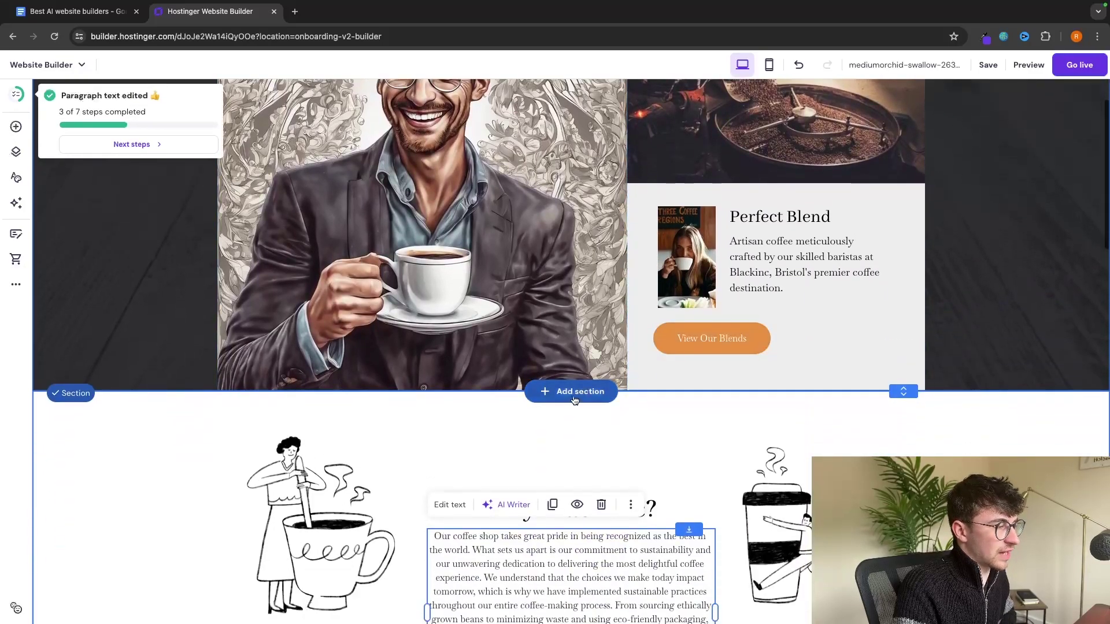
{"action": "left_click", "coordinate": [575, 393]}
{"action": "scroll", "coordinate": [790, 334], "scroll_direction": "down", "scroll_amount": 2}
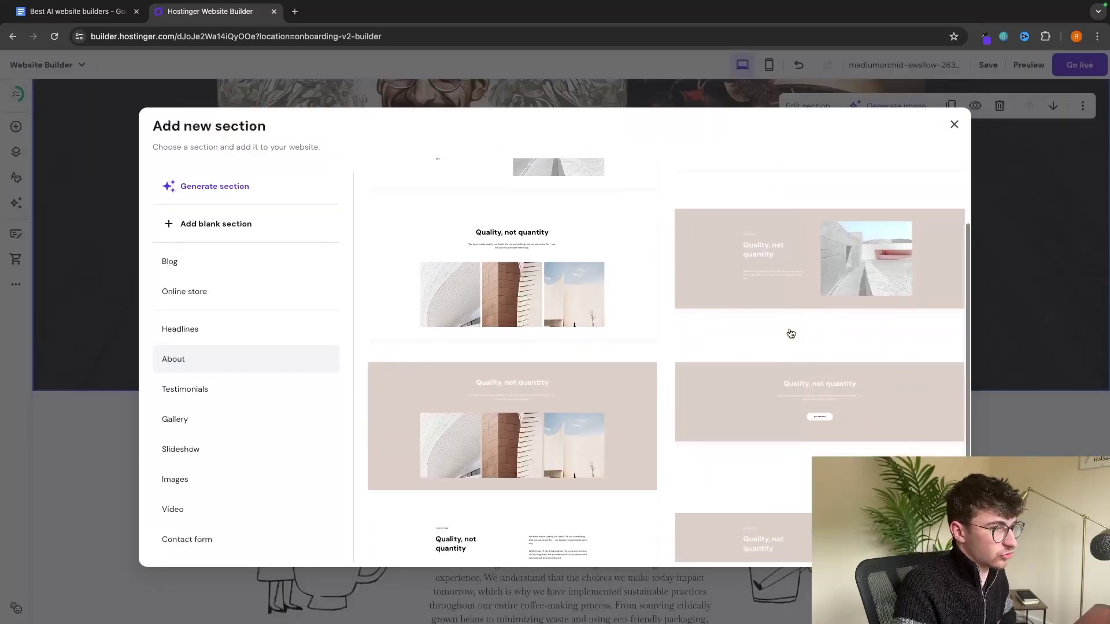
{"action": "left_click", "coordinate": [308, 389]}
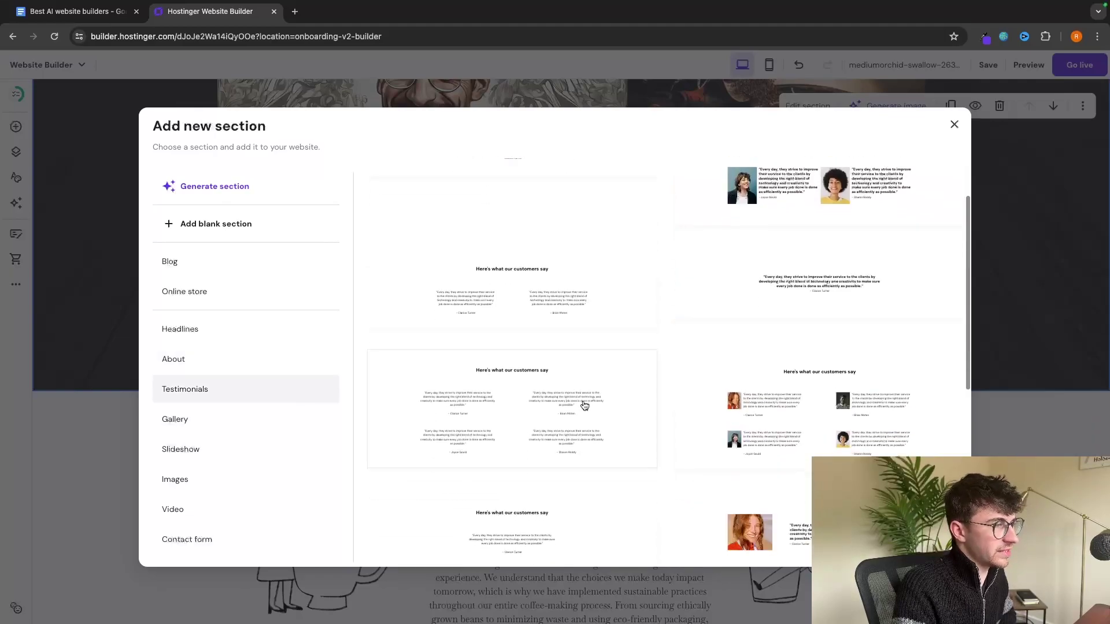
{"action": "scroll", "coordinate": [584, 405], "scroll_direction": "down", "scroll_amount": 3}
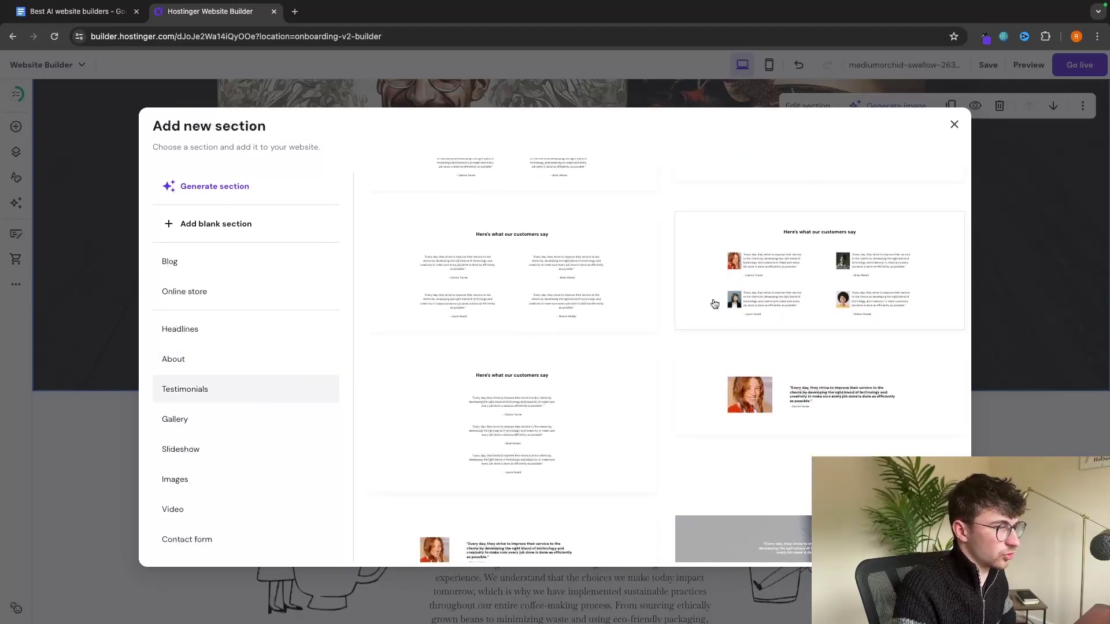
{"action": "left_click", "coordinate": [721, 374]}
{"action": "left_click", "coordinate": [673, 325]}
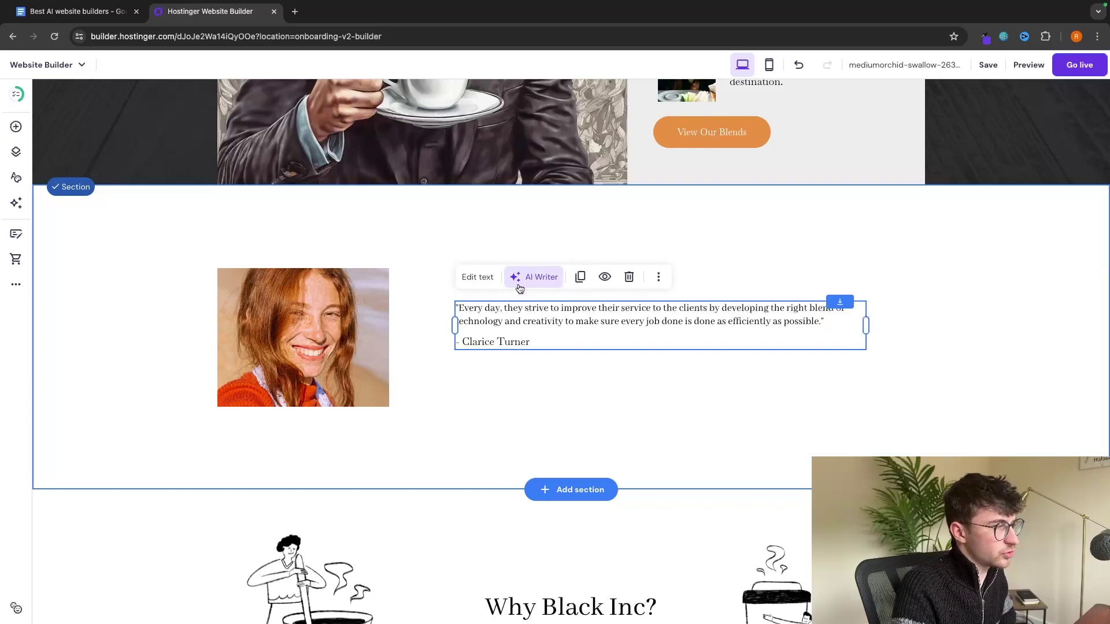
{"action": "left_click", "coordinate": [379, 301]}
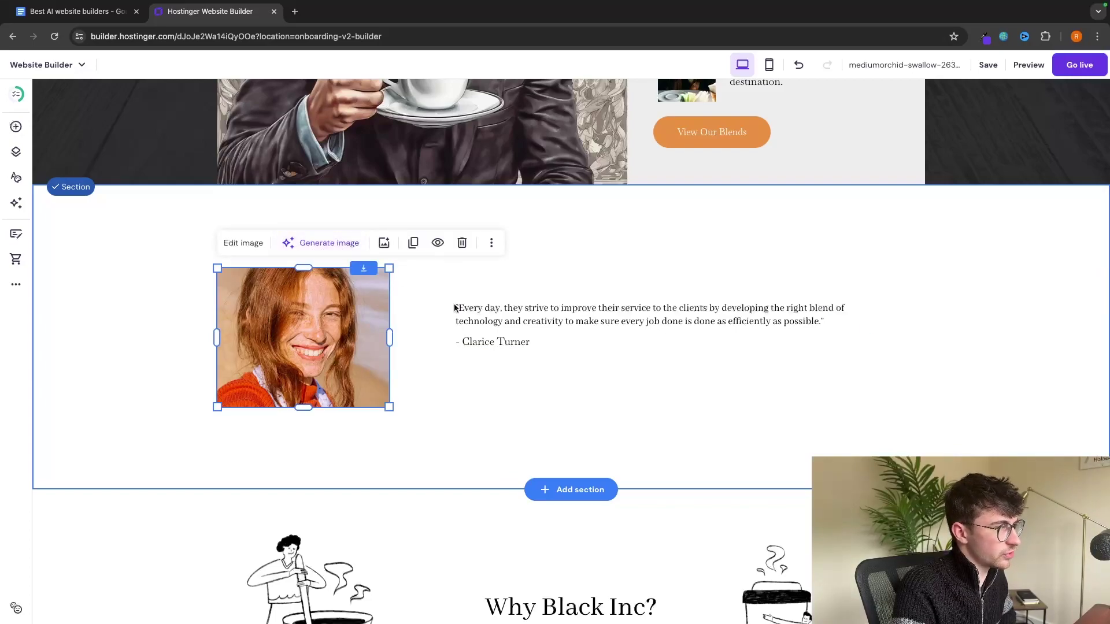
Check the homepage sections in the mobile layout from the hero down to the blends text, and return to the desktop layout.
{"action": "scroll", "coordinate": [509, 359], "scroll_direction": "up", "scroll_amount": 7}
{"action": "scroll", "coordinate": [526, 382], "scroll_direction": "down", "scroll_amount": 1}
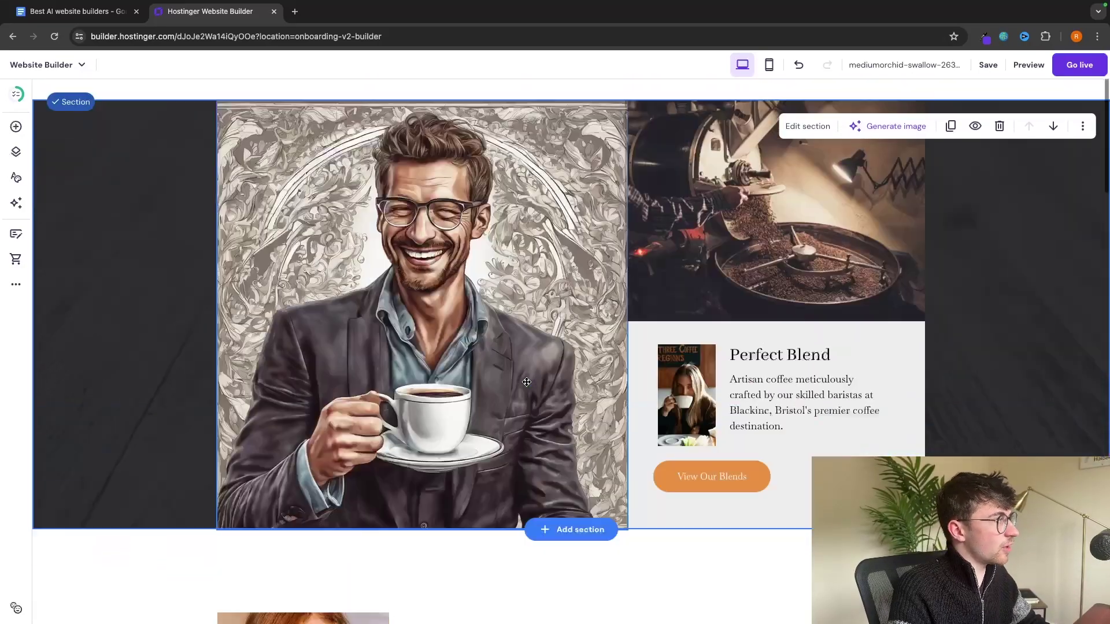
{"action": "scroll", "coordinate": [527, 382], "scroll_direction": "up", "scroll_amount": 1}
{"action": "left_click", "coordinate": [768, 64]}
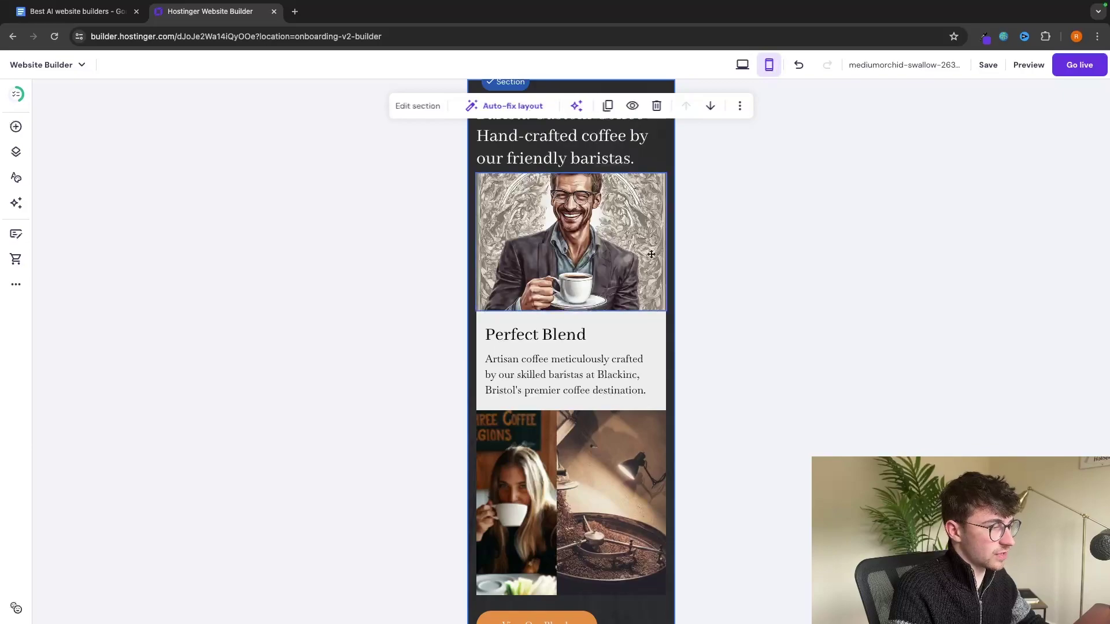
{"action": "scroll", "coordinate": [578, 289], "scroll_direction": "up", "scroll_amount": 1}
{"action": "scroll", "coordinate": [583, 346], "scroll_direction": "down", "scroll_amount": 5}
{"action": "scroll", "coordinate": [592, 388], "scroll_direction": "down", "scroll_amount": 10}
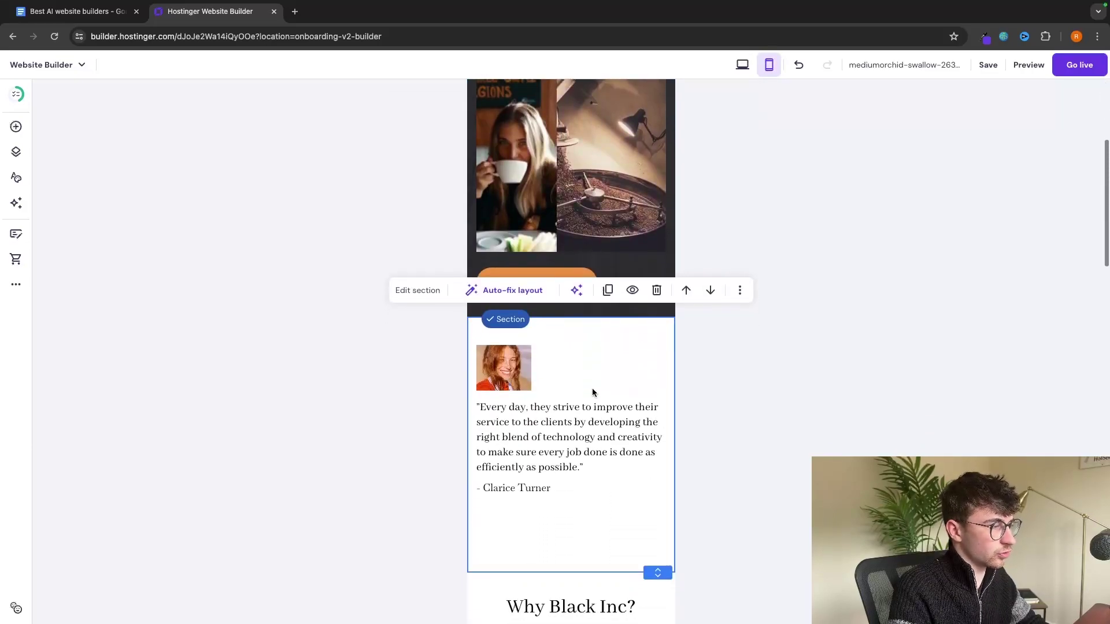
{"action": "scroll", "coordinate": [592, 389], "scroll_direction": "down", "scroll_amount": 6}
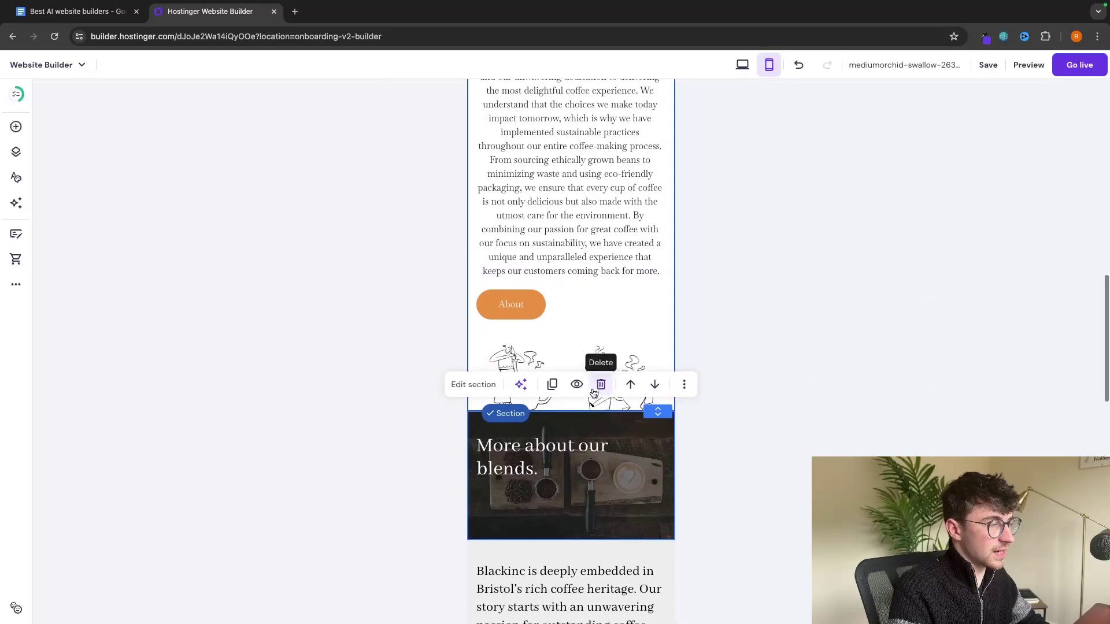
{"action": "scroll", "coordinate": [593, 389], "scroll_direction": "down", "scroll_amount": 1}
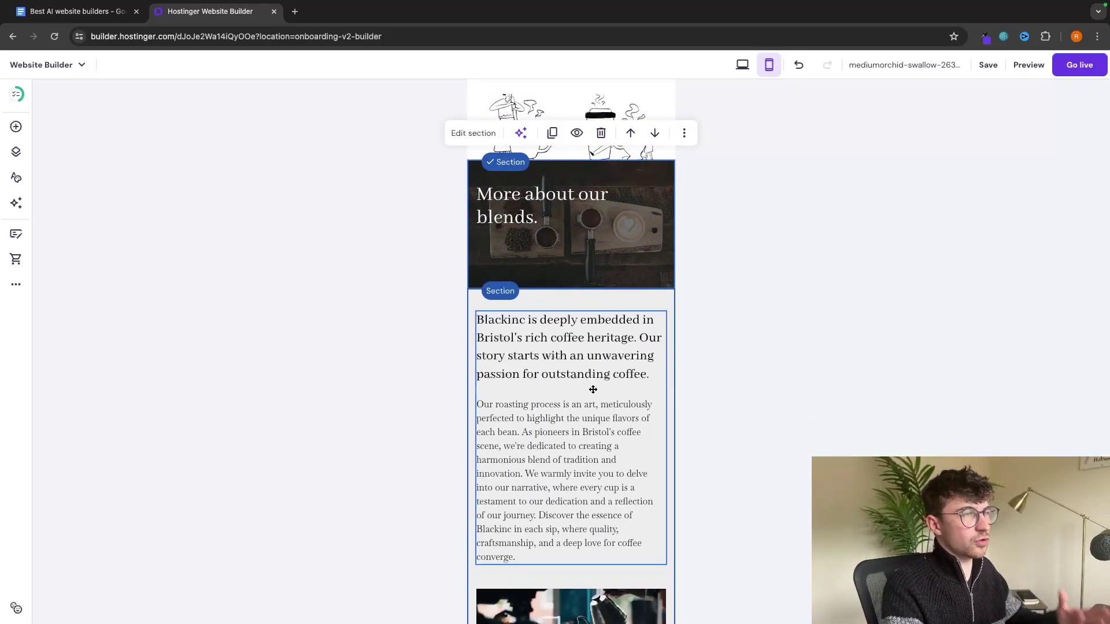
{"action": "scroll", "coordinate": [592, 389], "scroll_direction": "up", "scroll_amount": 8}
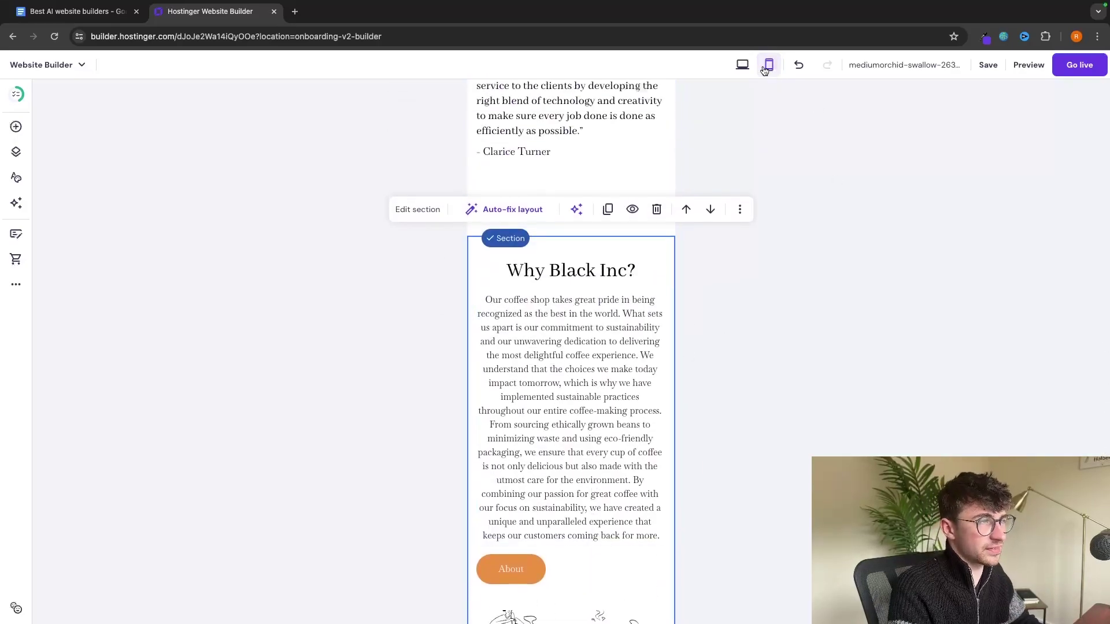
{"action": "scroll", "coordinate": [722, 145], "scroll_direction": "up", "scroll_amount": 6}
{"action": "left_click", "coordinate": [742, 65]}
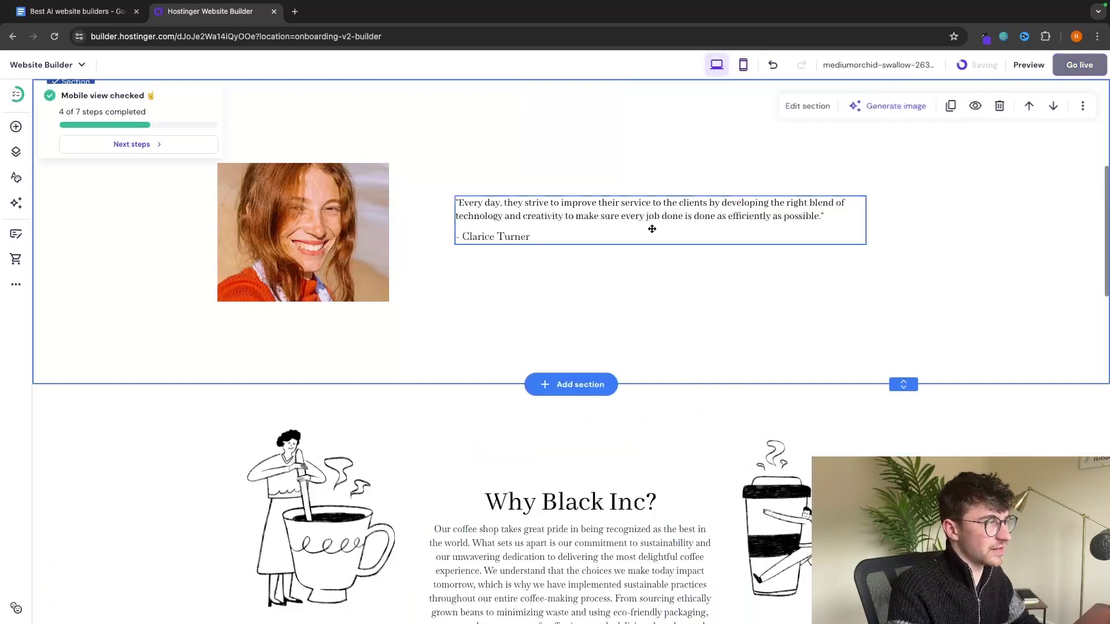
Look at the hero section in the desktop layout and recheck the sections below it in the mobile layout.
{"action": "scroll", "coordinate": [652, 229], "scroll_direction": "up", "scroll_amount": 8}
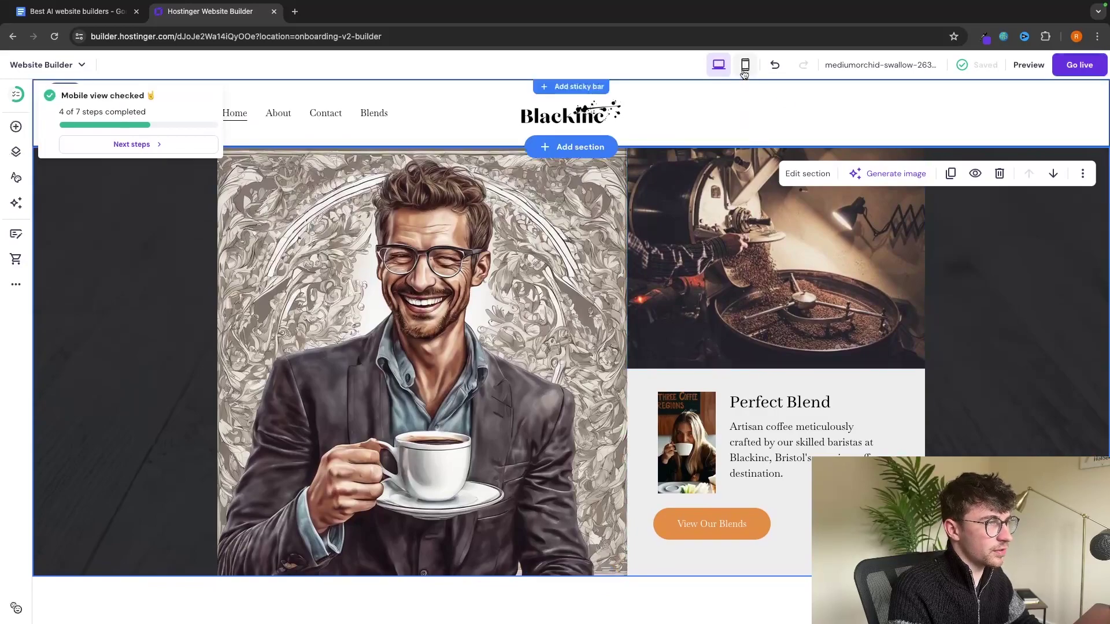
{"action": "left_click", "coordinate": [744, 70]}
{"action": "scroll", "coordinate": [624, 312], "scroll_direction": "down", "scroll_amount": 6}
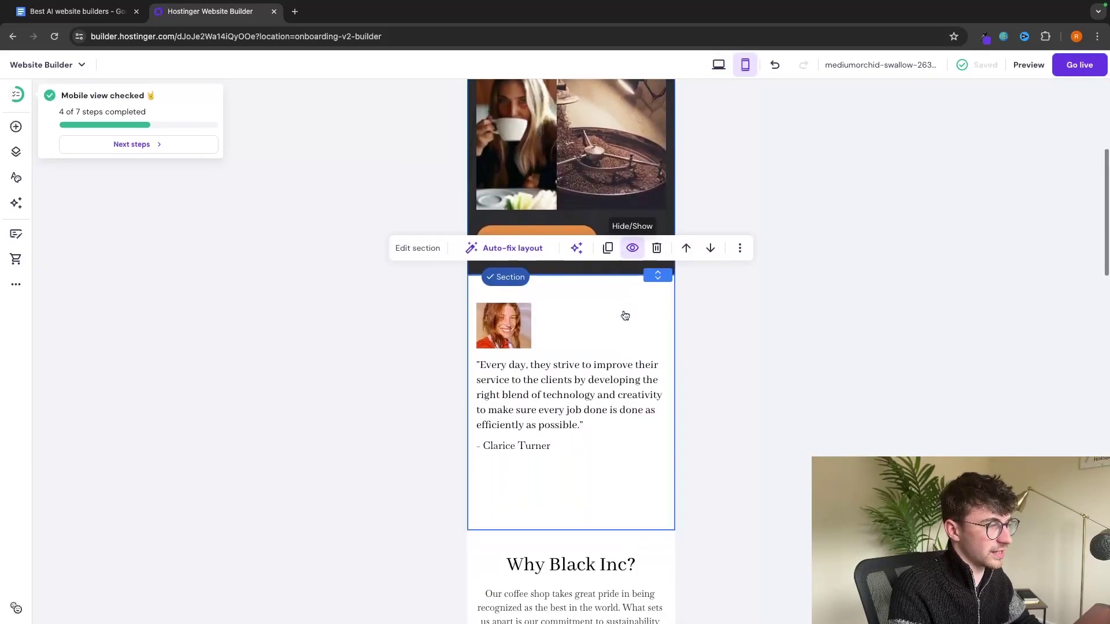
{"action": "scroll", "coordinate": [624, 312], "scroll_direction": "down", "scroll_amount": 10}
Look through the page list and the About and Contact page templates without adding one, and open the site's About page.
{"action": "left_click", "coordinate": [15, 152]}
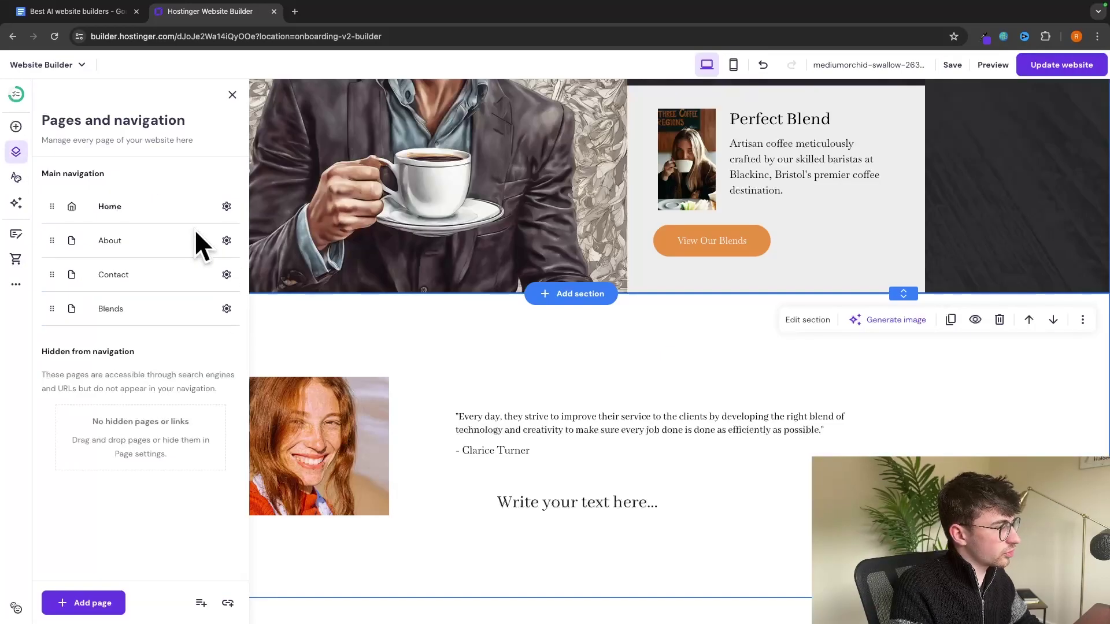
{"action": "left_click", "coordinate": [84, 602]}
{"action": "scroll", "coordinate": [665, 381], "scroll_direction": "down", "scroll_amount": 2}
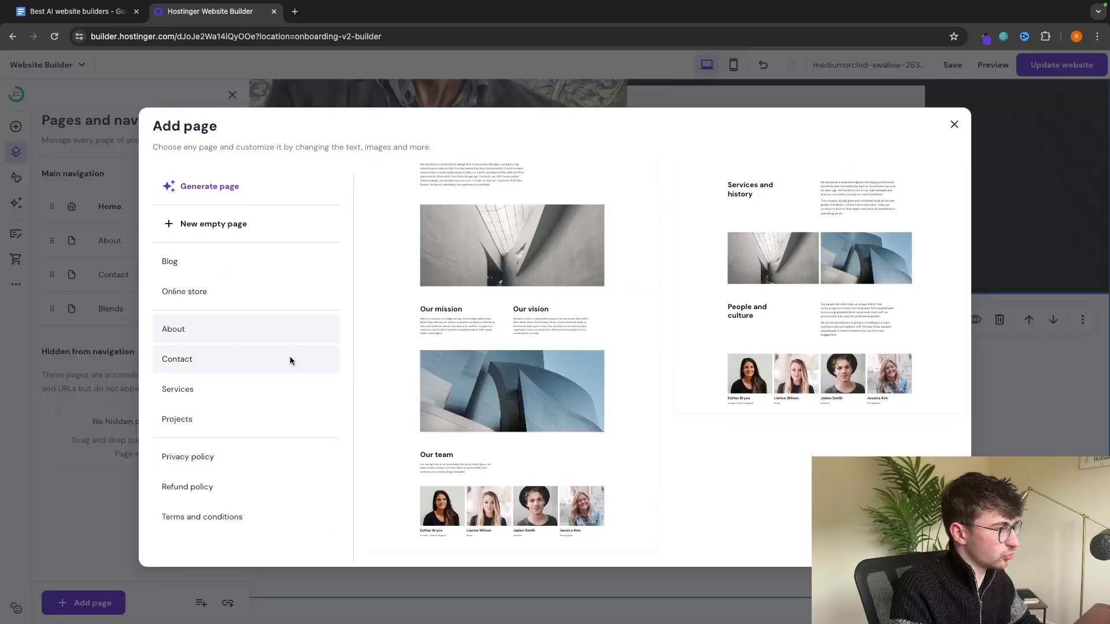
{"action": "left_click", "coordinate": [290, 361]}
{"action": "left_click", "coordinate": [1003, 153]}
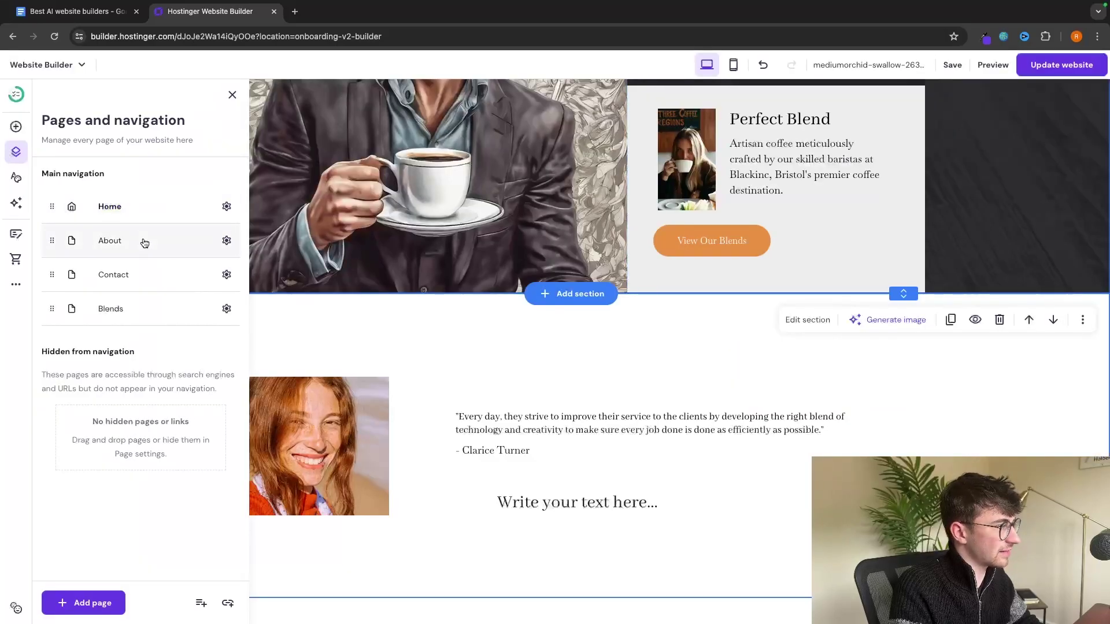
{"action": "left_click", "coordinate": [109, 247]}
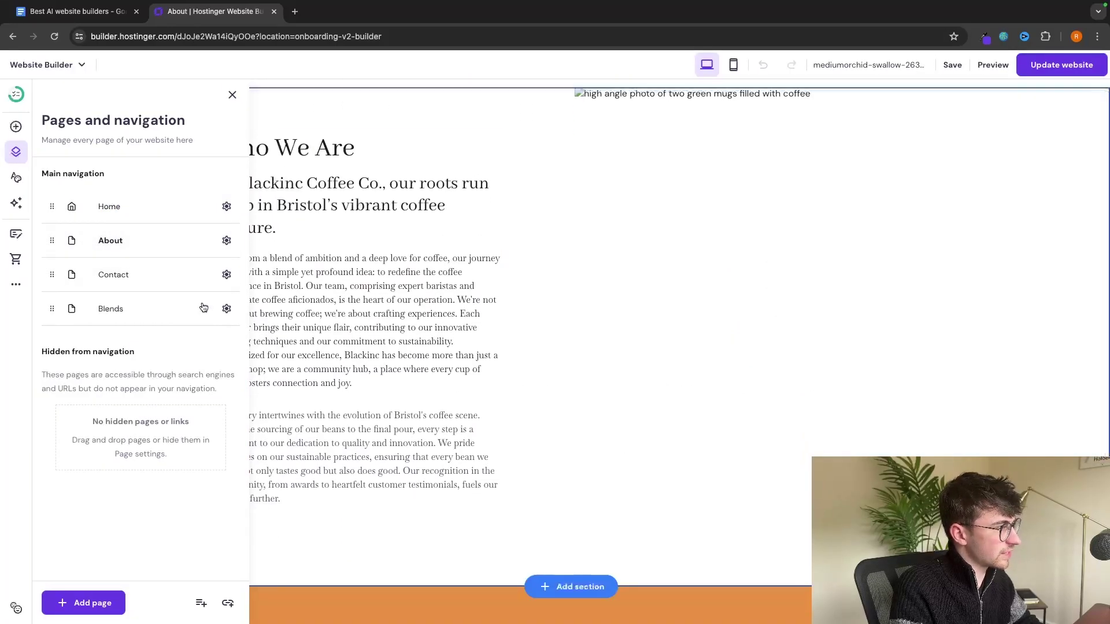
Look through the website's color styles, the list of AI tools and the blog feature.
{"action": "left_click", "coordinate": [15, 178]}
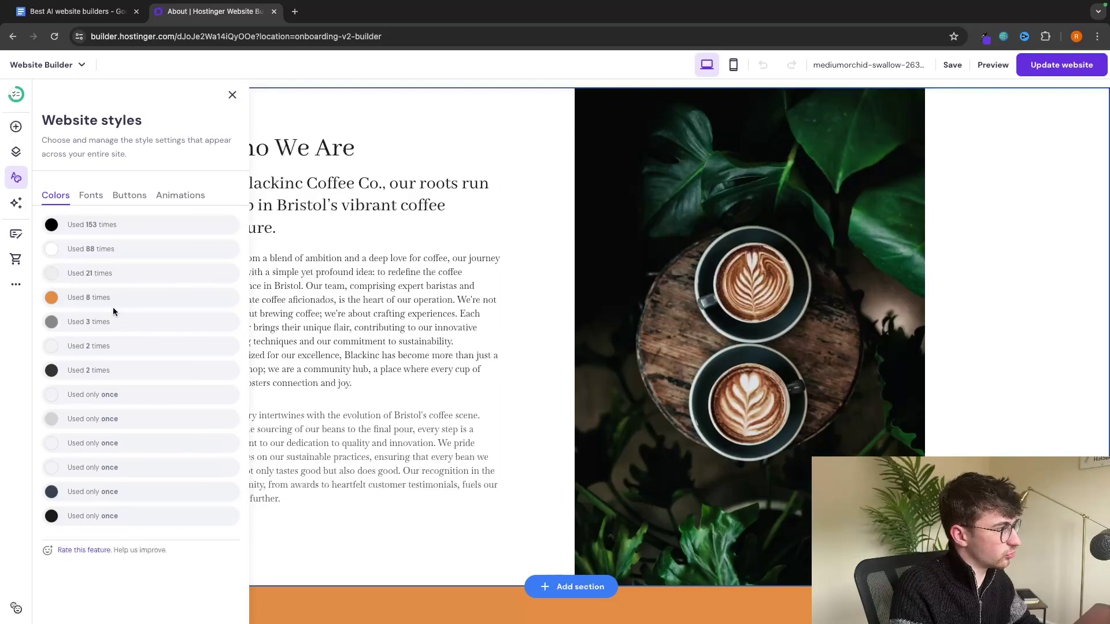
{"action": "left_click", "coordinate": [17, 202]}
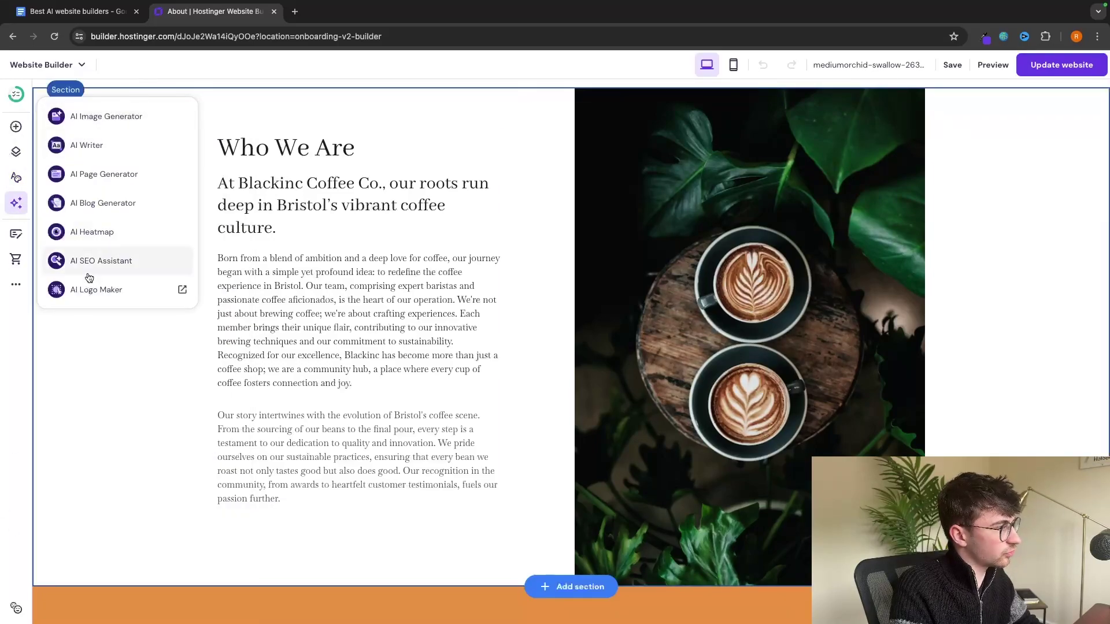
{"action": "left_click", "coordinate": [16, 234]}
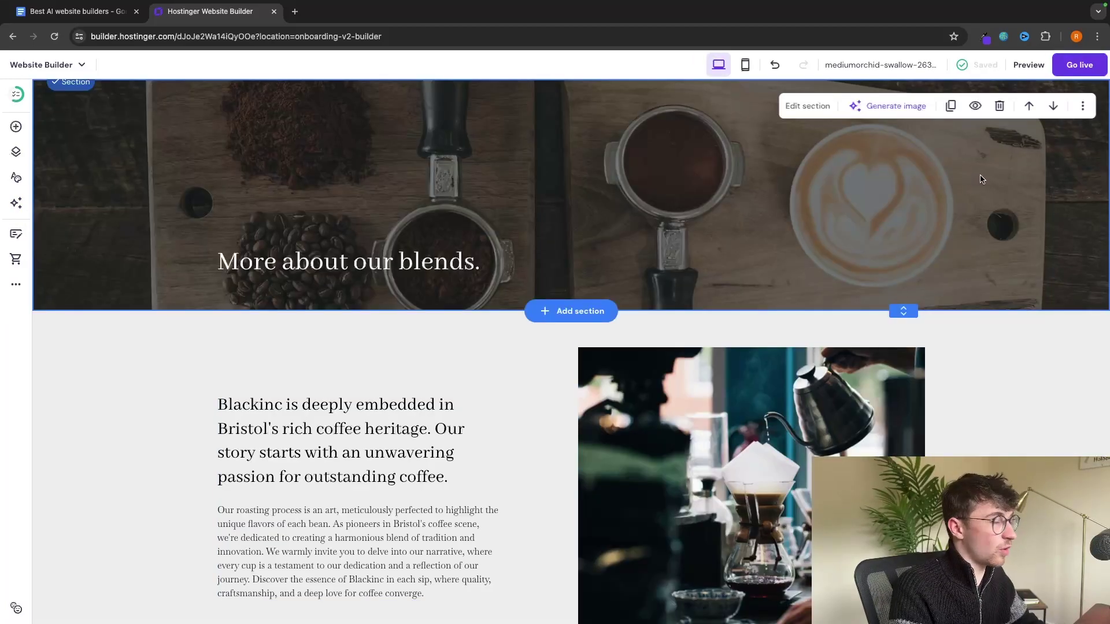
Publish the coffee shop website without further mobile editing.
{"action": "left_click", "coordinate": [1101, 66]}
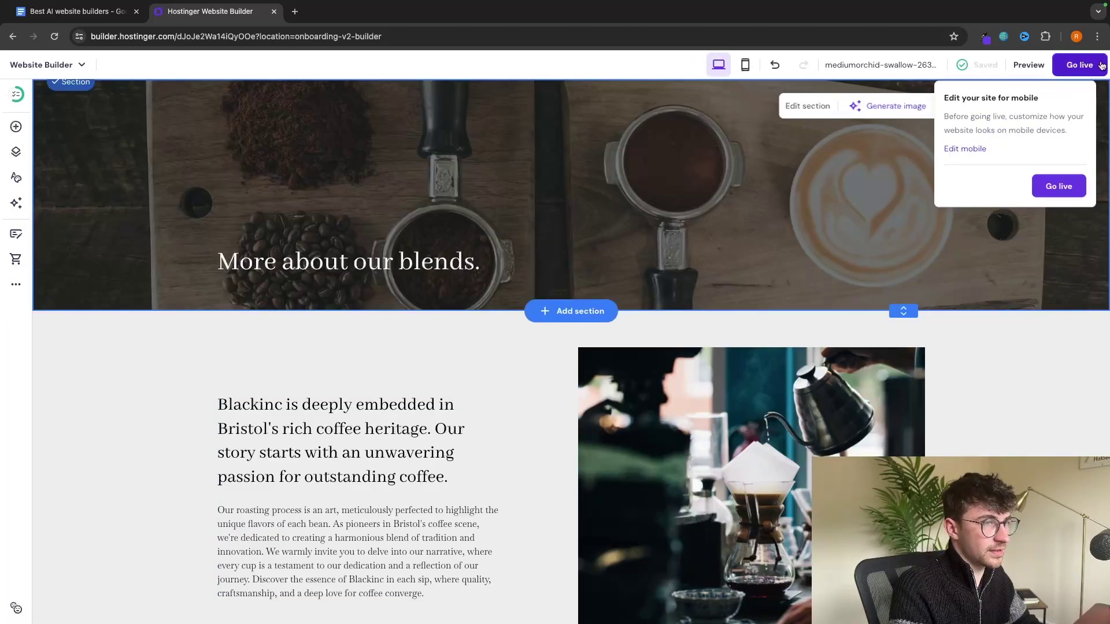
{"action": "left_click", "coordinate": [1068, 180]}
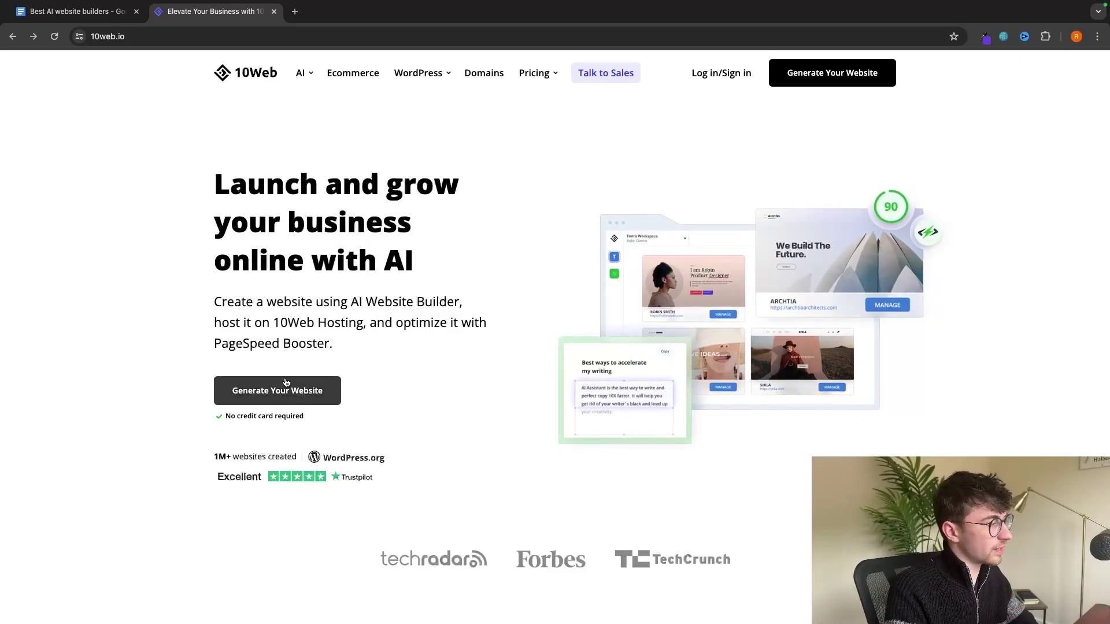
Start creating a new website with AI, choose a coffee business as its type and name it G-Force North.
{"action": "left_click", "coordinate": [269, 392]}
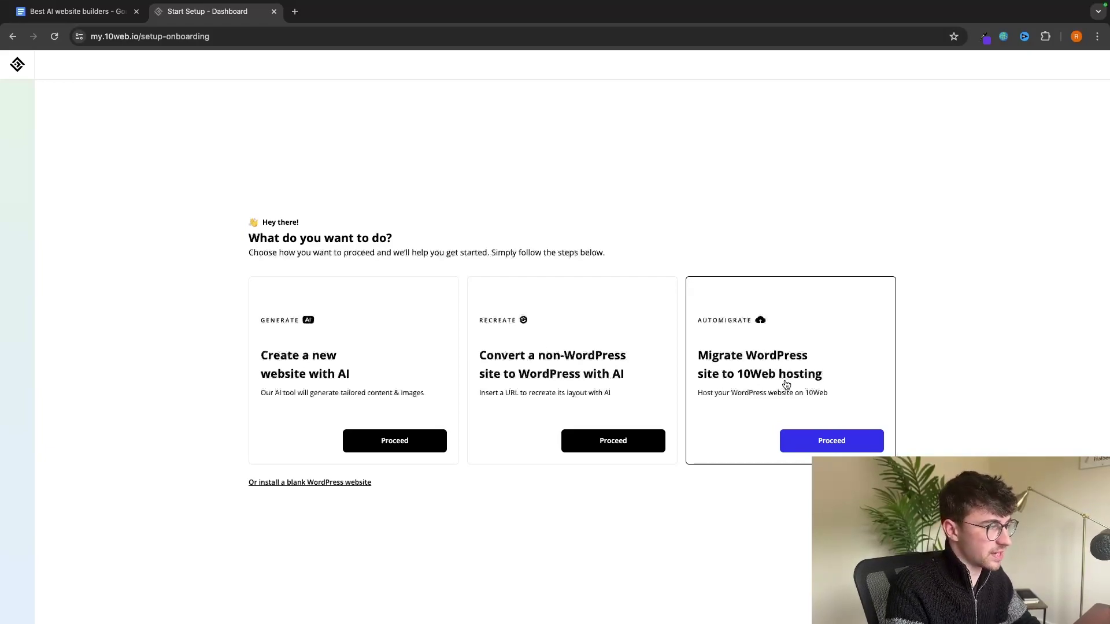
{"action": "left_click", "coordinate": [317, 363]}
{"action": "type", "text": "coffee"}
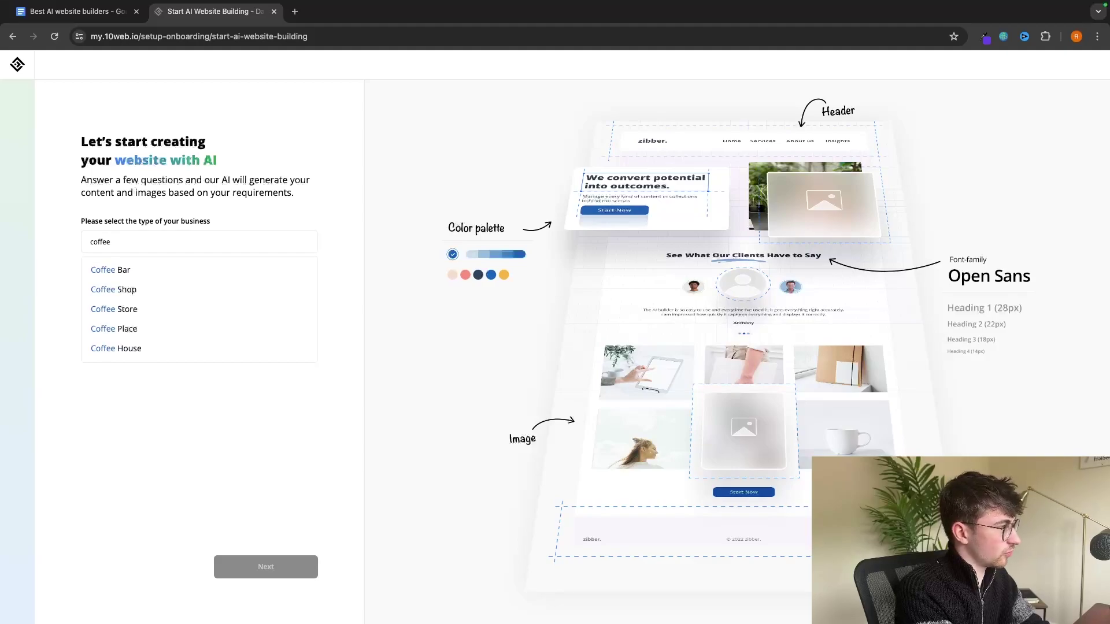
{"action": "key", "text": "Return"}
{"action": "type", "text": "G-Force North"}
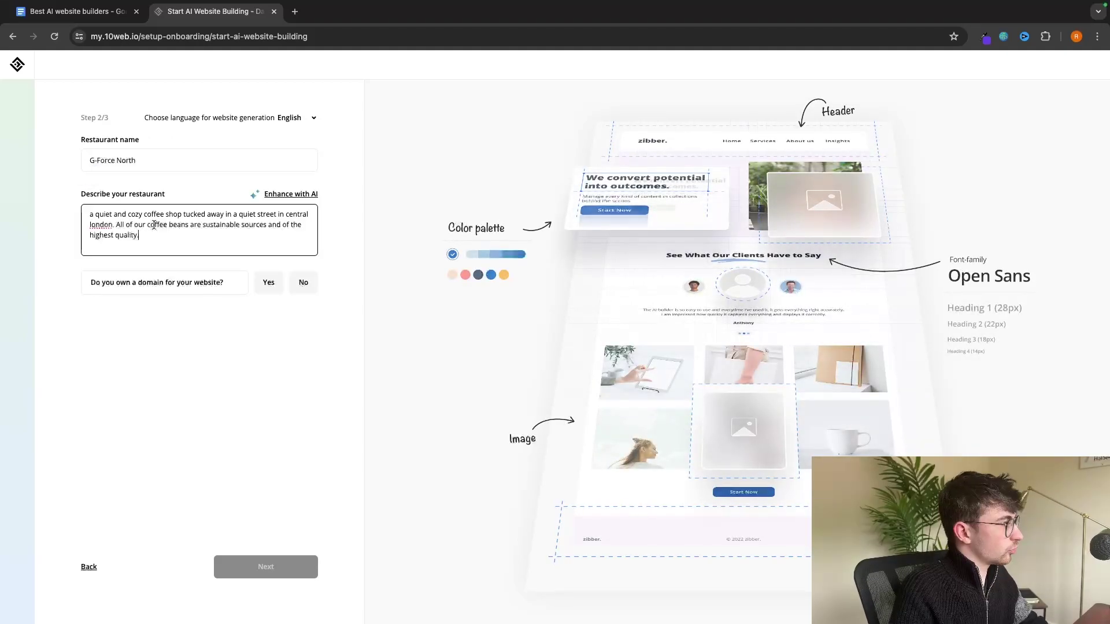
Enhance the coffee shop's description with AI and read through the rewritten text.
{"action": "left_click_drag", "start_coordinate": [154, 228], "coordinate": [74, 212]}
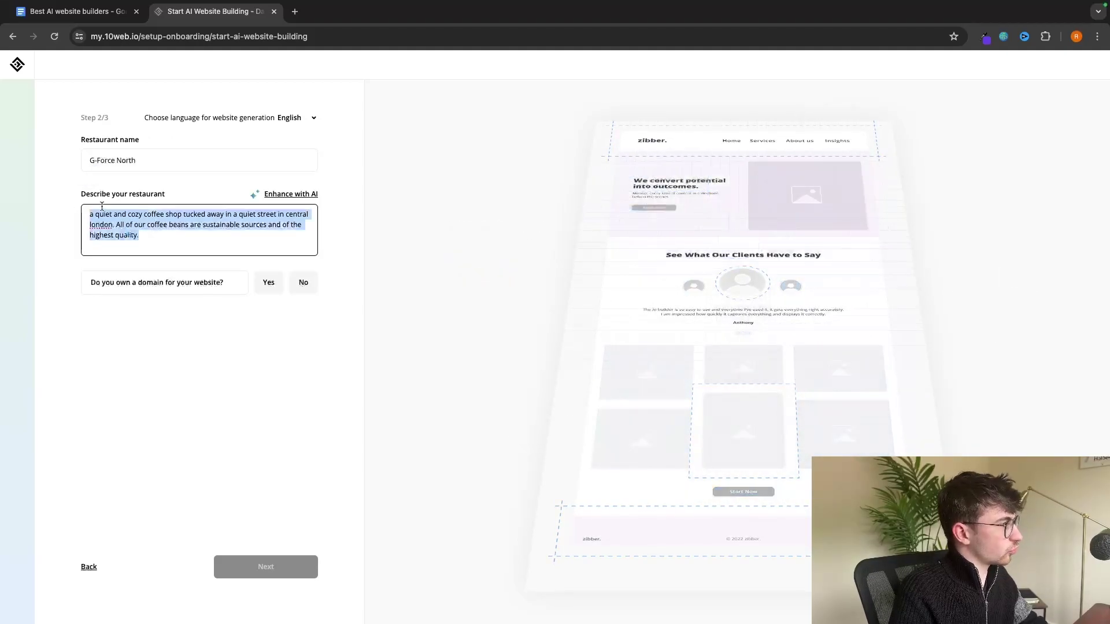
{"action": "left_click", "coordinate": [171, 191]}
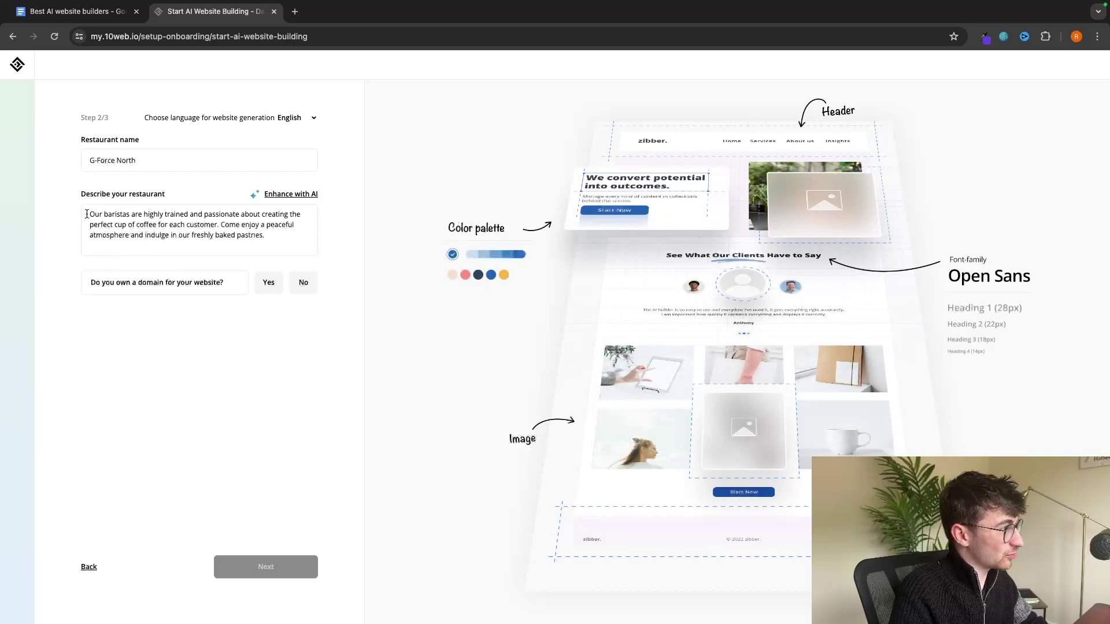
{"action": "left_click_drag", "start_coordinate": [87, 214], "coordinate": [285, 236]}
{"action": "left_click", "coordinate": [289, 240]}
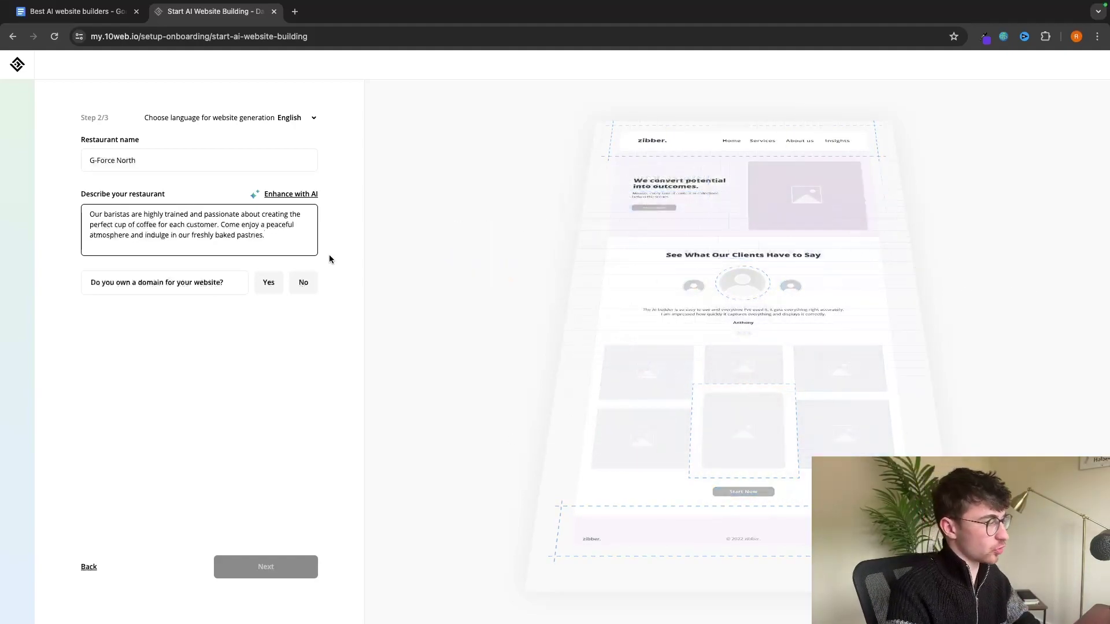
State that no domain is owned, enter gforcecoffee as the desired domain name and continue to the benefits.
{"action": "left_click", "coordinate": [280, 287]}
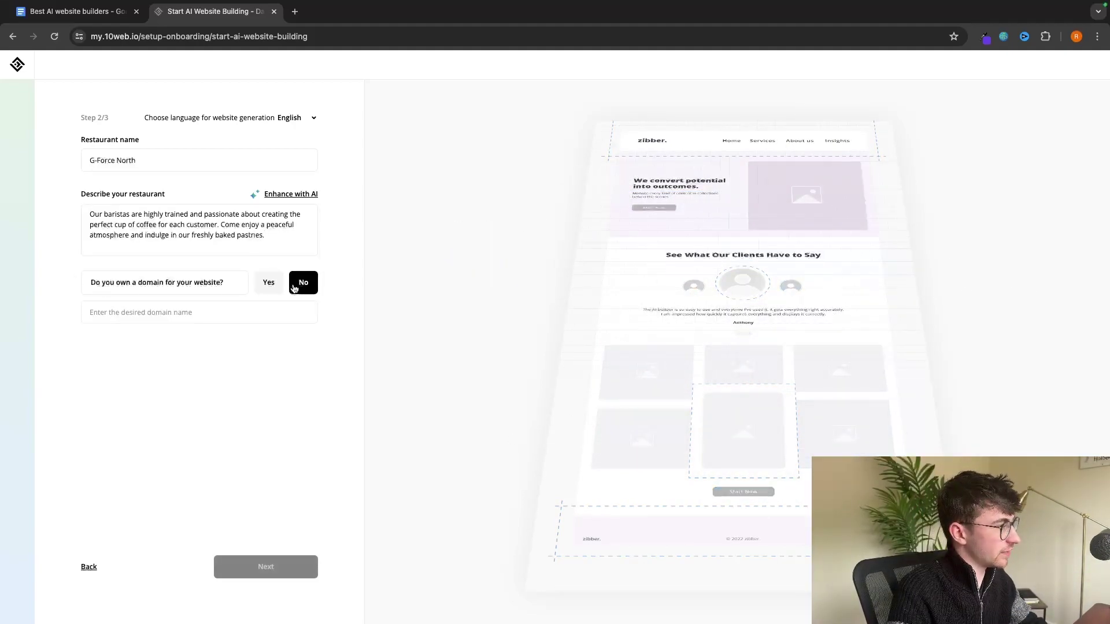
{"action": "left_click", "coordinate": [301, 285]}
{"action": "left_click", "coordinate": [225, 318]}
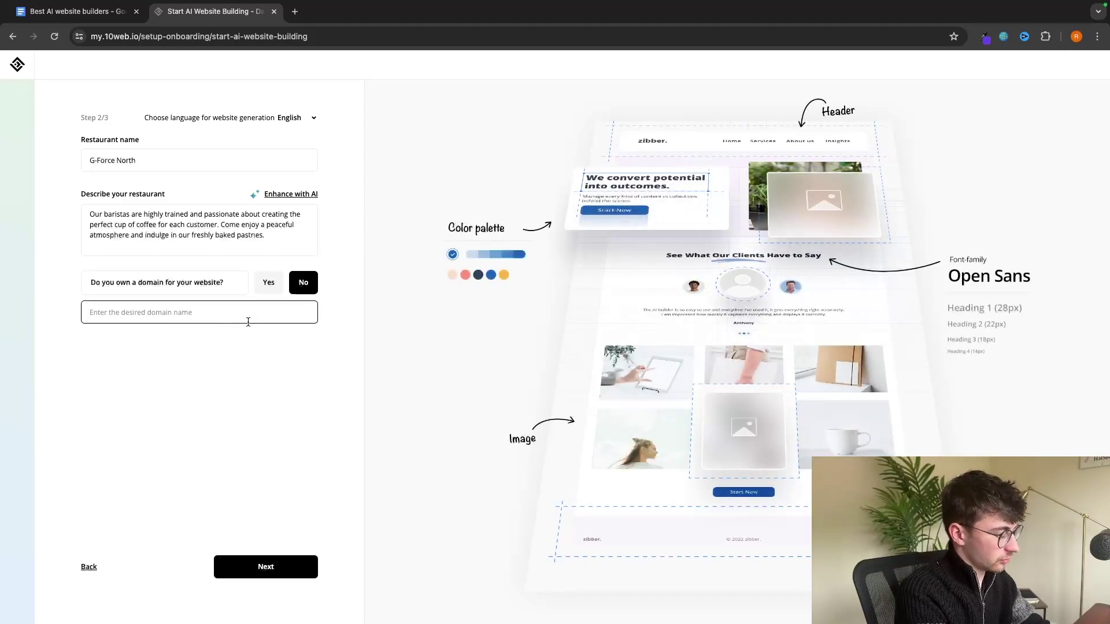
{"action": "type", "text": "gforcecoffee"}
{"action": "left_click", "coordinate": [260, 568]}
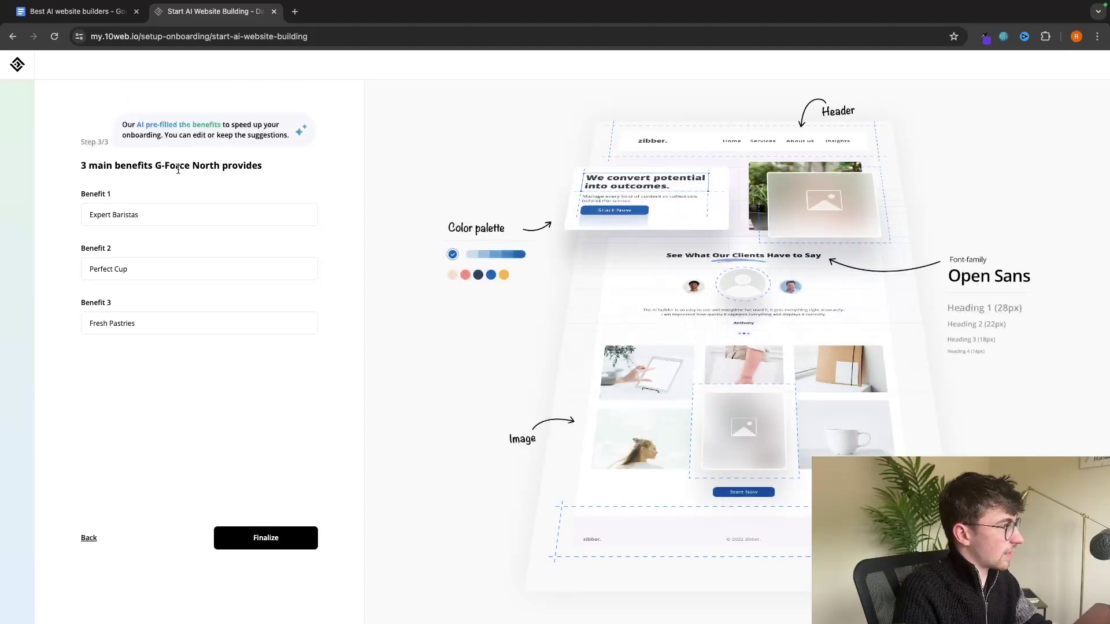
Review and keep the three prefilled benefits, finalize the website details and sign up with Google.
{"action": "left_click_drag", "start_coordinate": [84, 164], "coordinate": [285, 170]}
{"action": "left_click", "coordinate": [286, 170]}
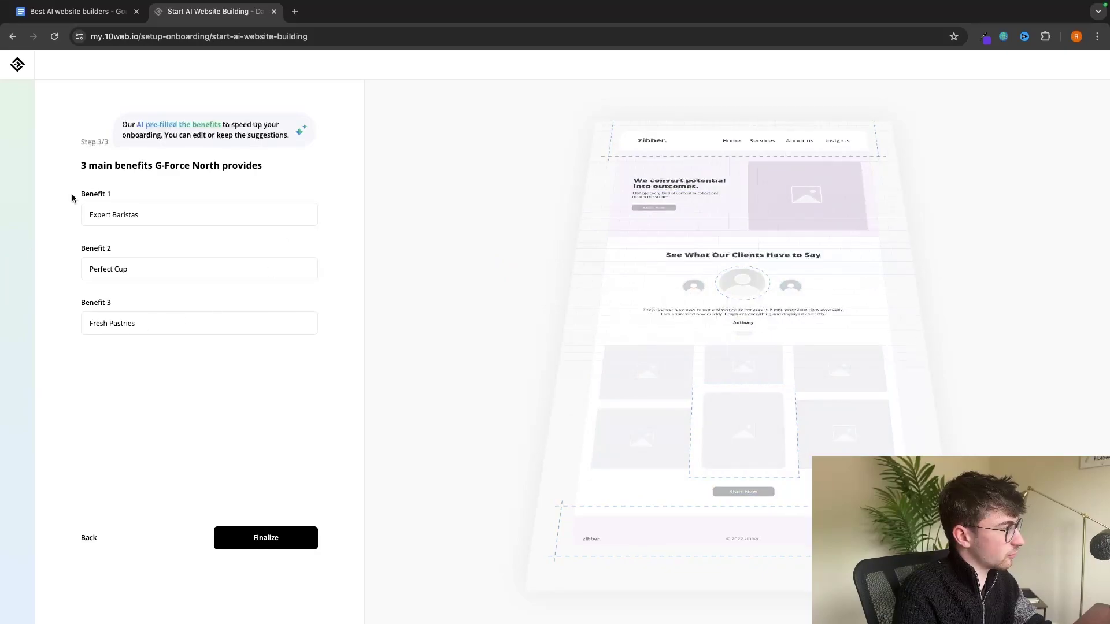
{"action": "left_click", "coordinate": [160, 319]}
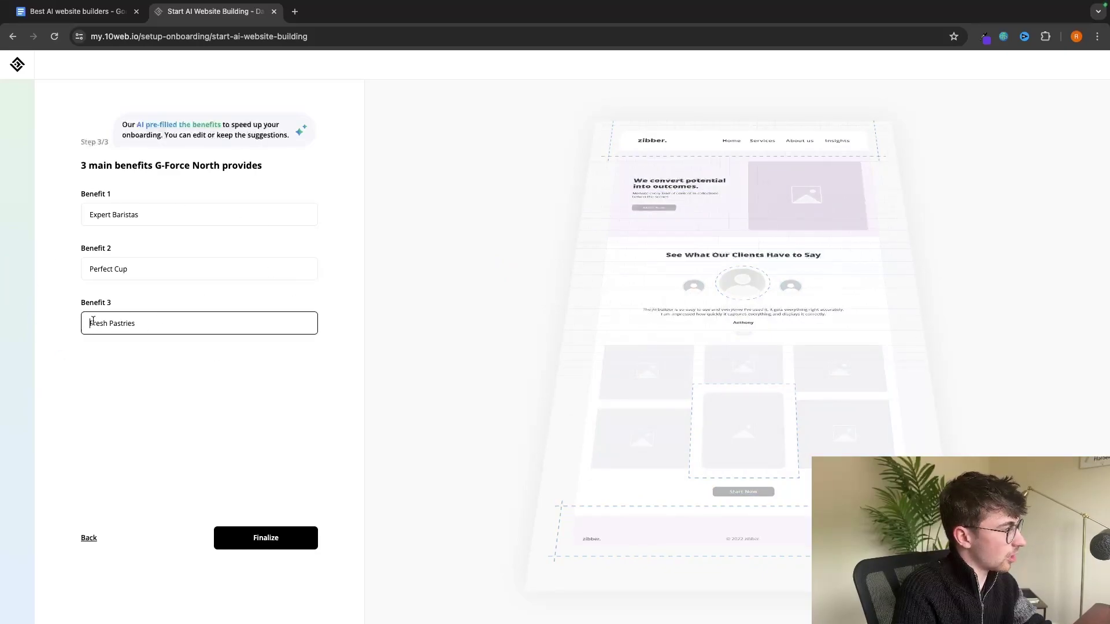
{"action": "left_click_drag", "start_coordinate": [161, 325], "coordinate": [78, 329]}
{"action": "left_click", "coordinate": [72, 307]}
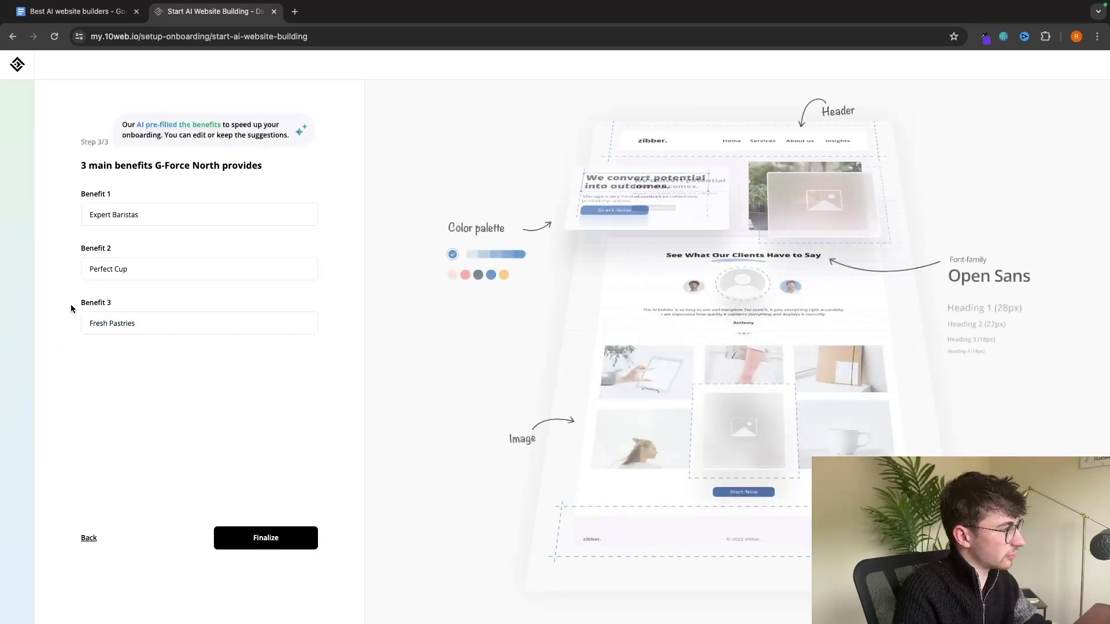
{"action": "left_click", "coordinate": [281, 550]}
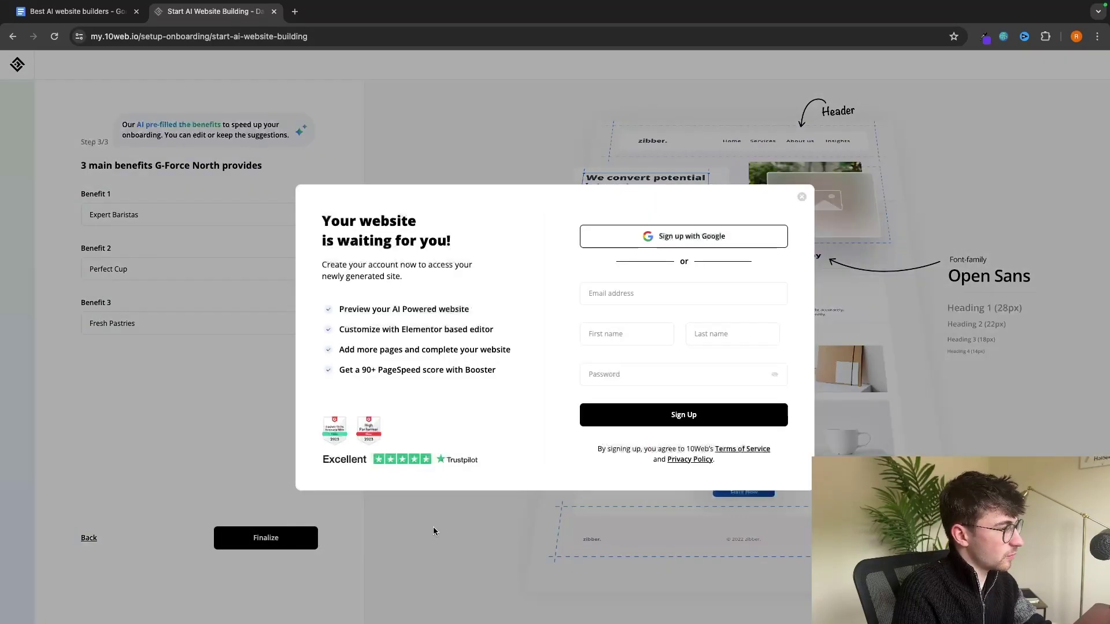
{"action": "left_click", "coordinate": [665, 237]}
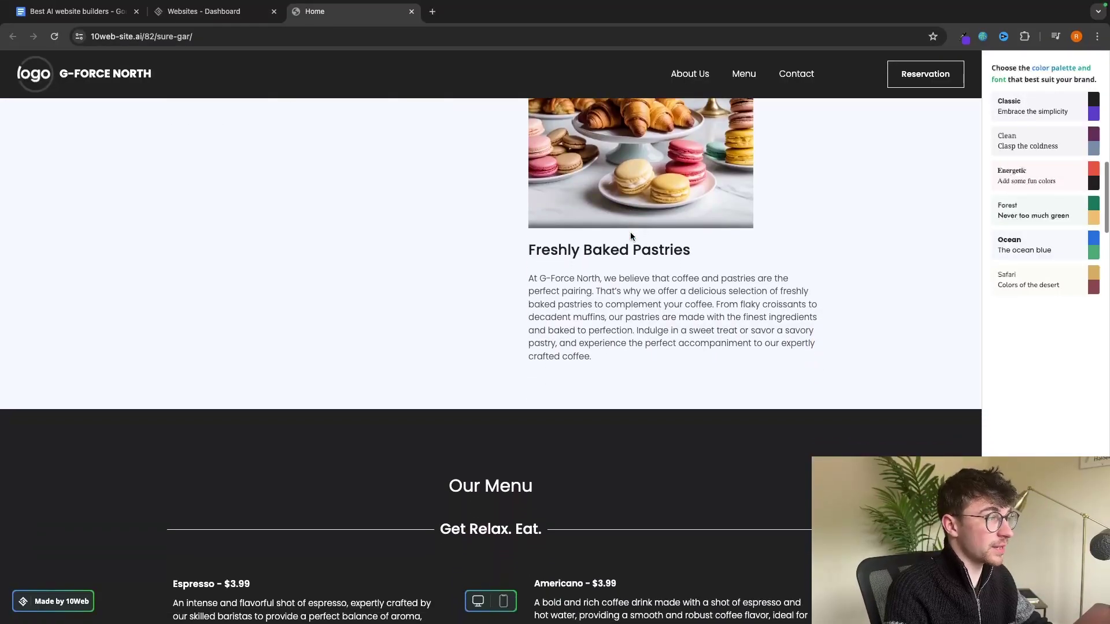
Try the Clean, Energetic, Forest, Ocean and Safari palettes on the generated homepage and apply the Classic palette.
{"action": "scroll", "coordinate": [630, 234], "scroll_direction": "up", "scroll_amount": 15}
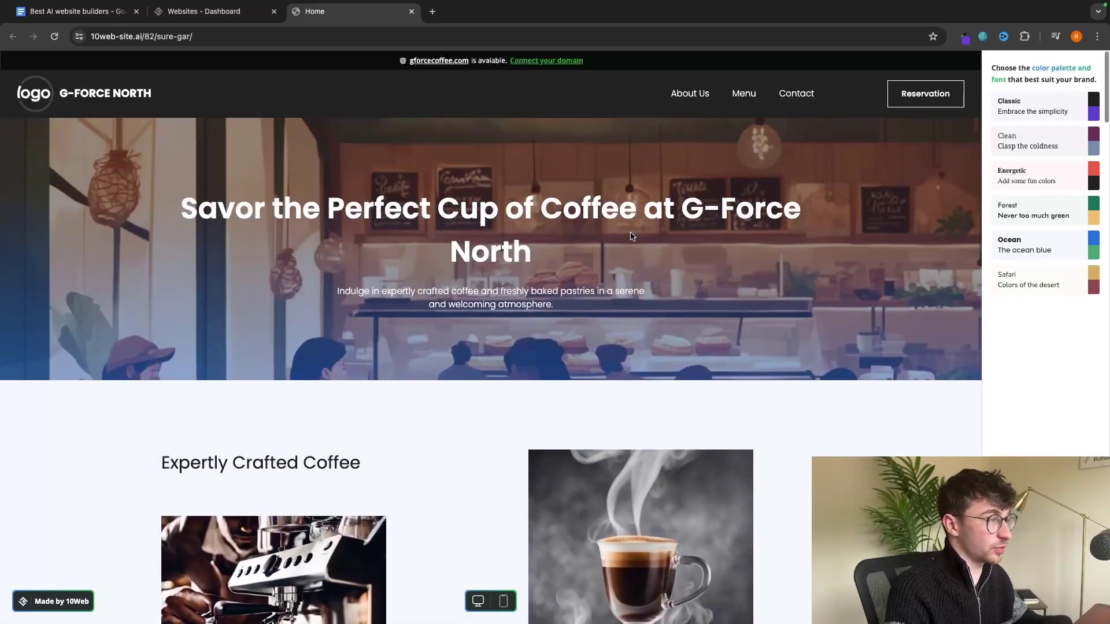
{"action": "scroll", "coordinate": [648, 208], "scroll_direction": "down", "scroll_amount": 1}
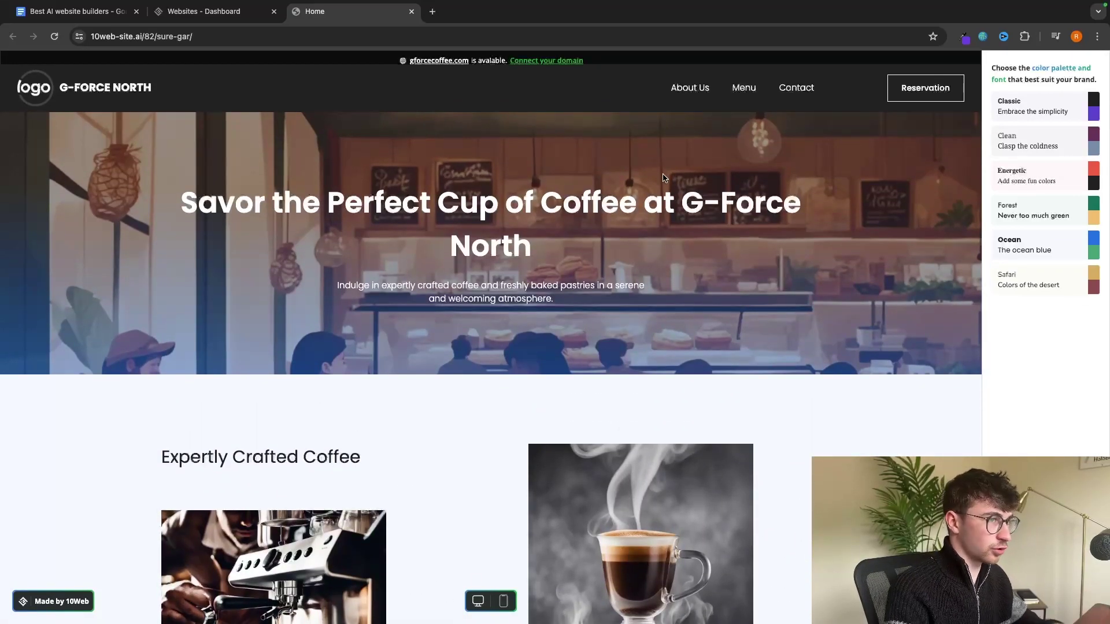
{"action": "left_click", "coordinate": [1015, 143]}
{"action": "left_click", "coordinate": [1015, 177]}
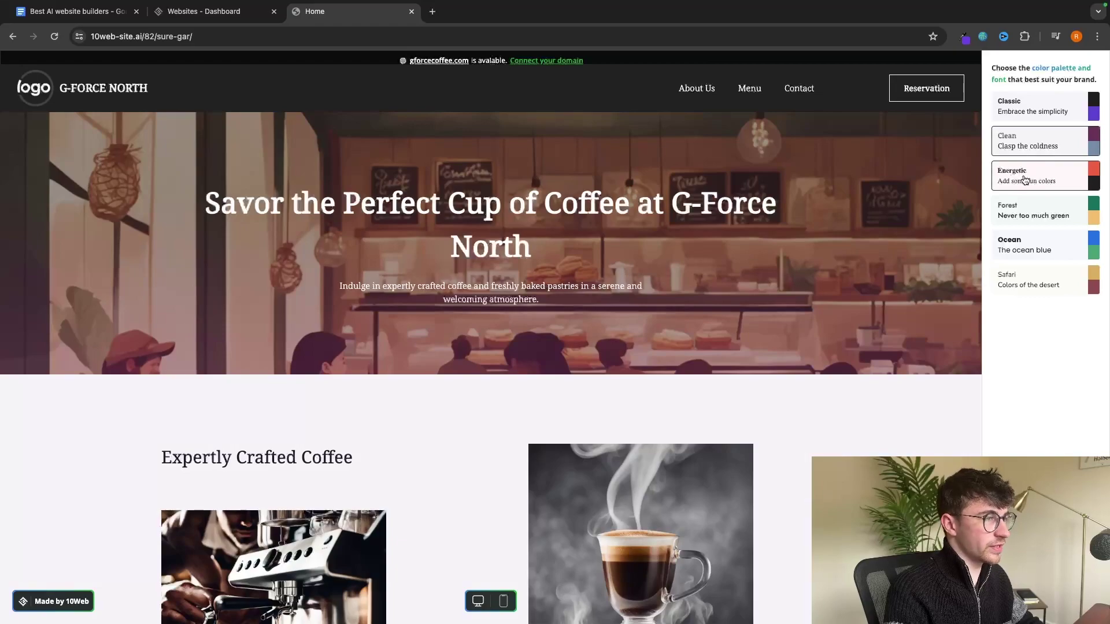
{"action": "left_click", "coordinate": [1011, 207]}
{"action": "left_click", "coordinate": [1024, 242]}
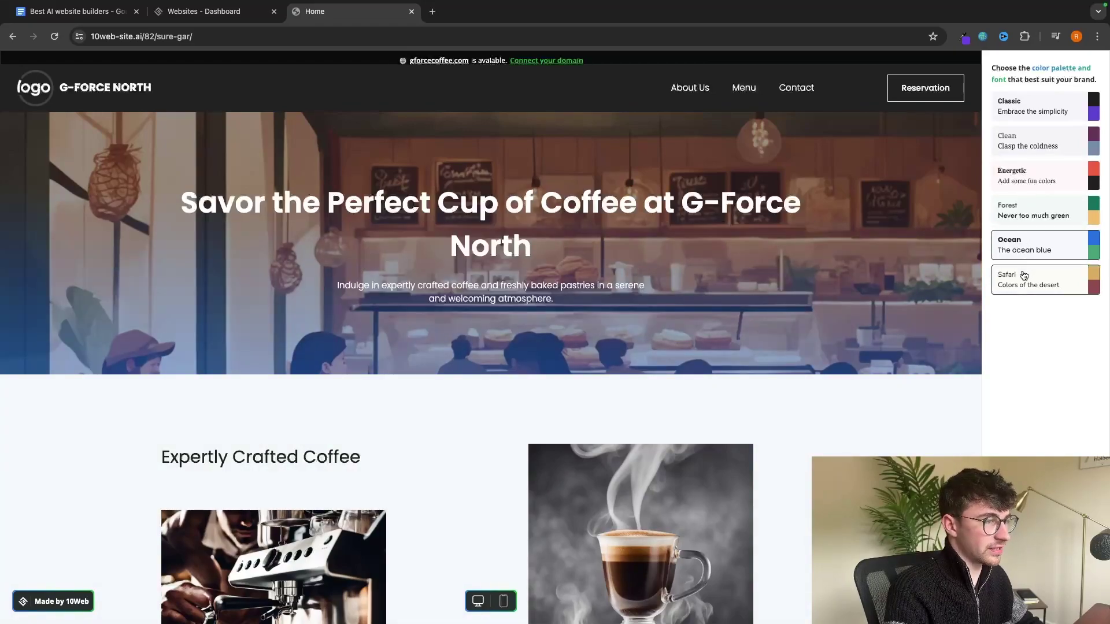
{"action": "left_click", "coordinate": [1025, 275]}
{"action": "left_click", "coordinate": [1047, 106]}
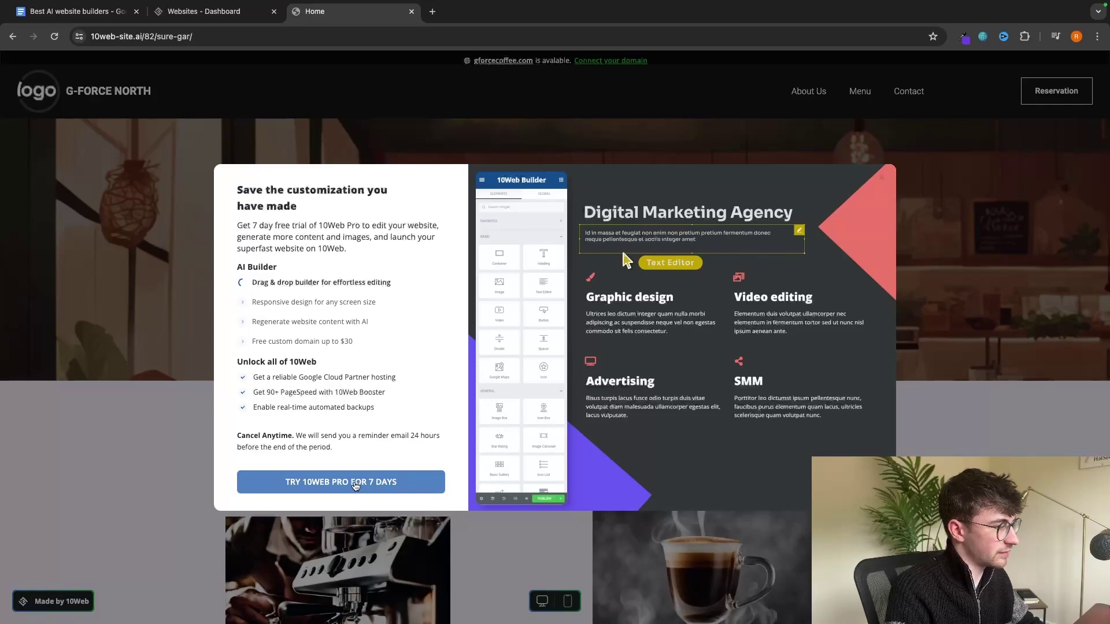
{"action": "left_click", "coordinate": [341, 485]}
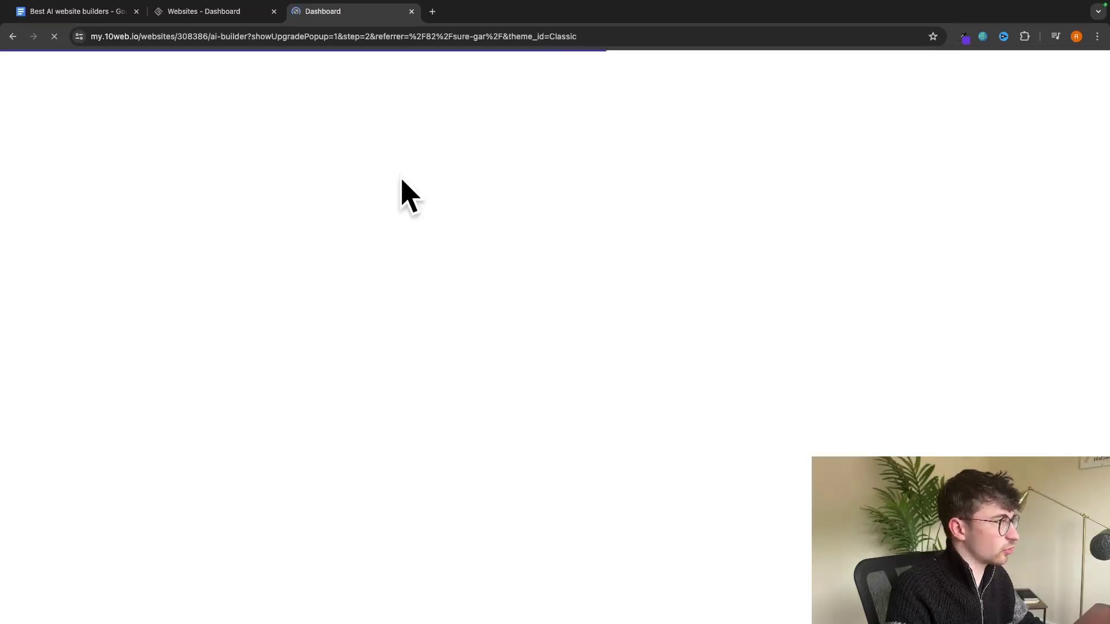
{"action": "scroll", "coordinate": [511, 262], "scroll_direction": "left", "scroll_amount": 5}
{"action": "scroll", "coordinate": [511, 262], "scroll_direction": "left", "scroll_amount": 3}
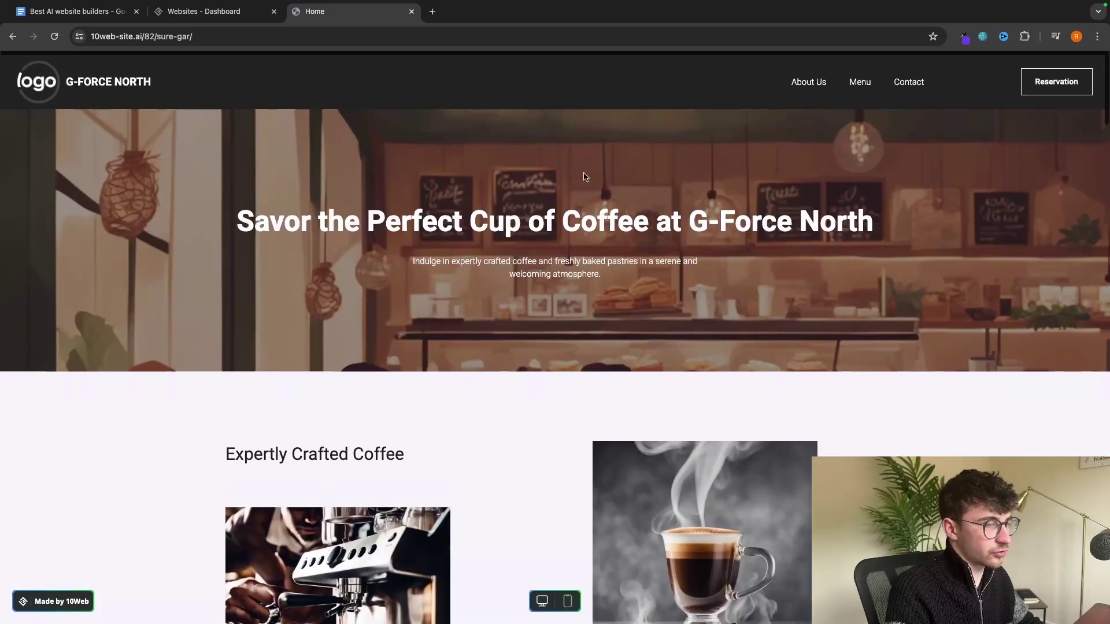
Look over the homepage, dismiss the trial offer, select the hero heading in the builder and switch between preview and editing.
{"action": "scroll", "coordinate": [630, 221], "scroll_direction": "down", "scroll_amount": 3}
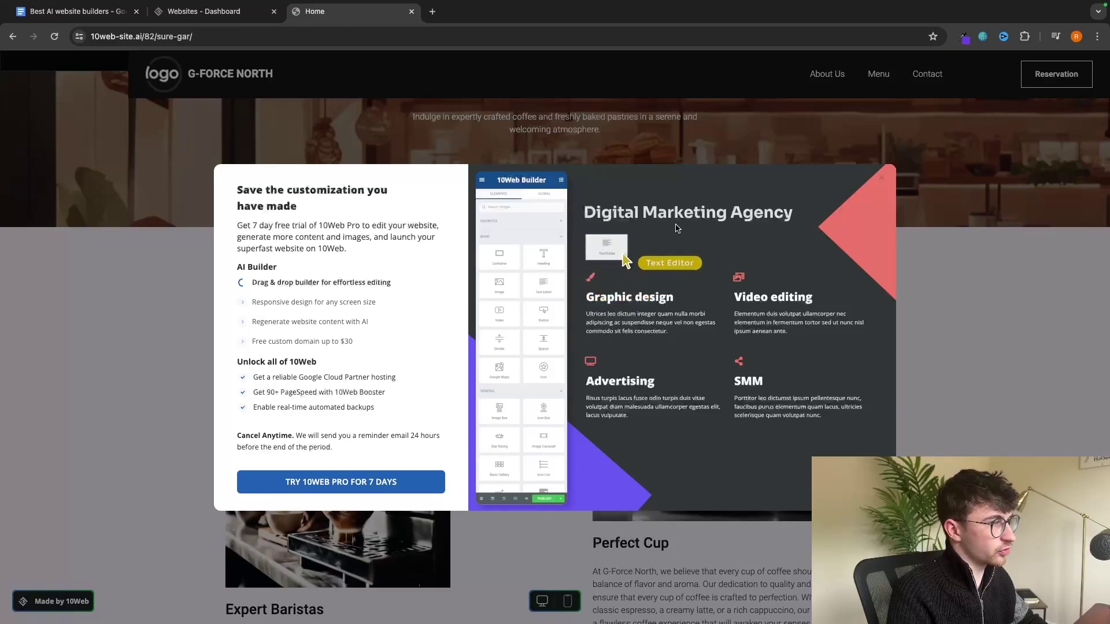
{"action": "left_click", "coordinate": [890, 155]}
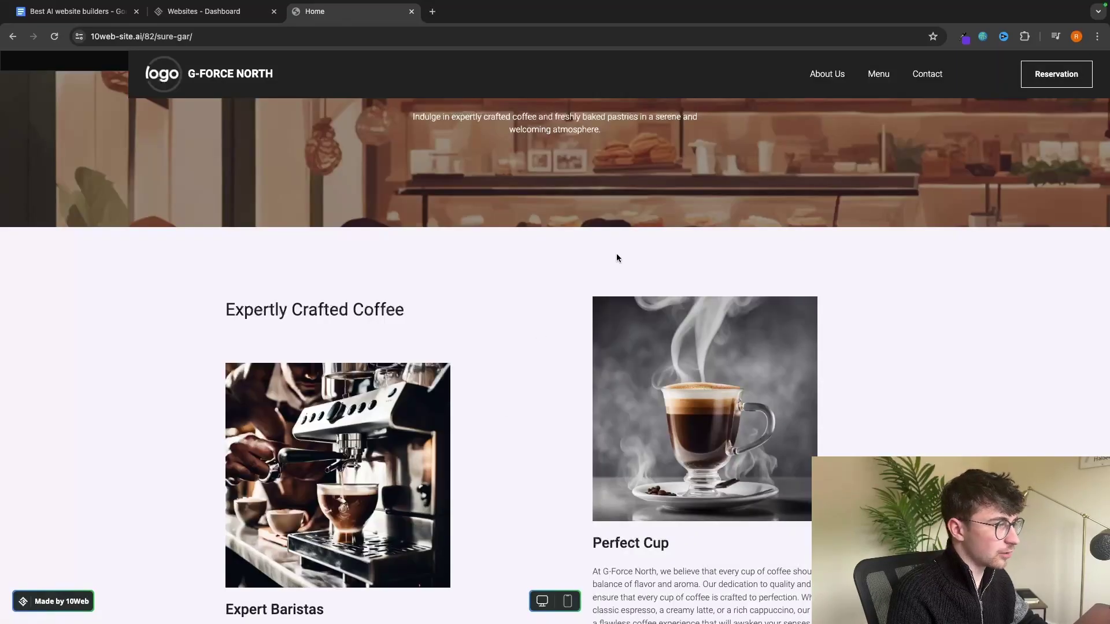
{"action": "scroll", "coordinate": [536, 230], "scroll_direction": "up", "scroll_amount": 5}
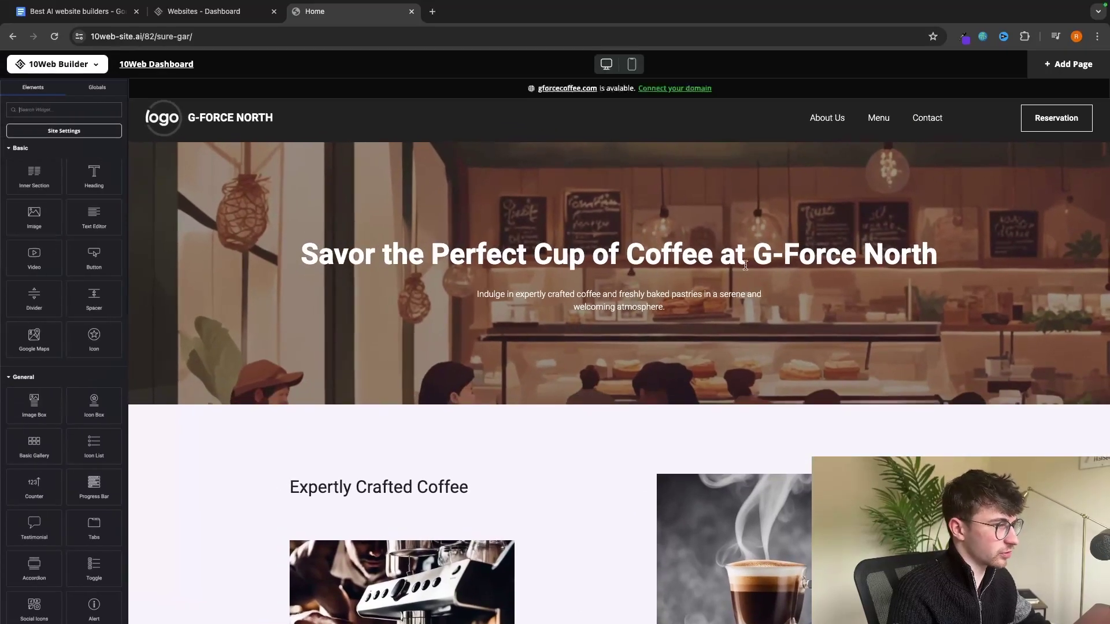
{"action": "triple_click", "coordinate": [743, 264]}
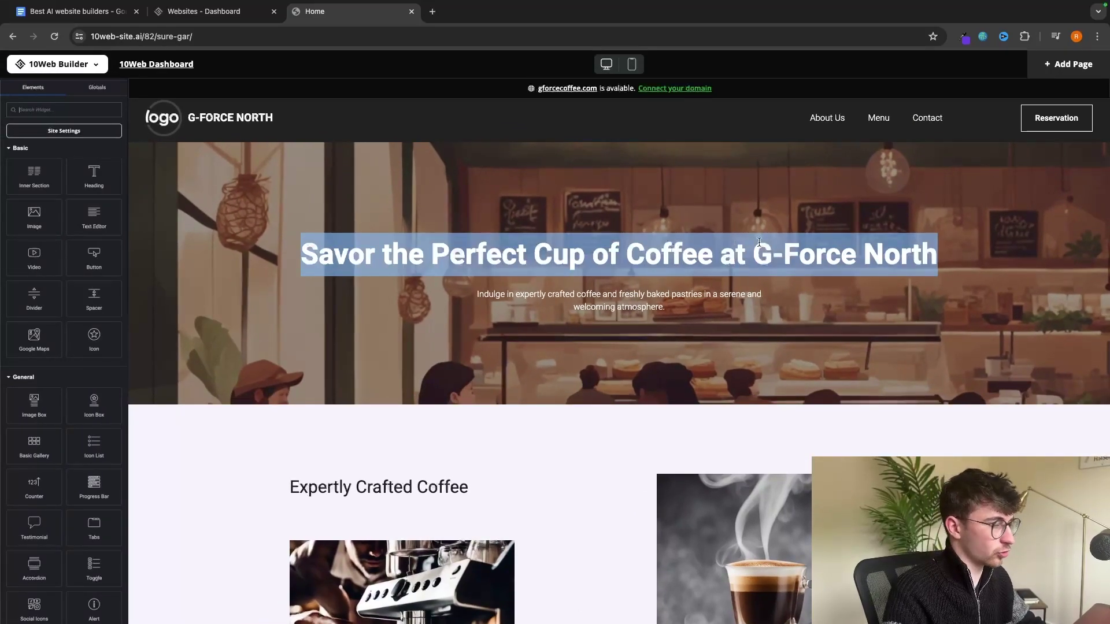
{"action": "key", "text": "super+p"}
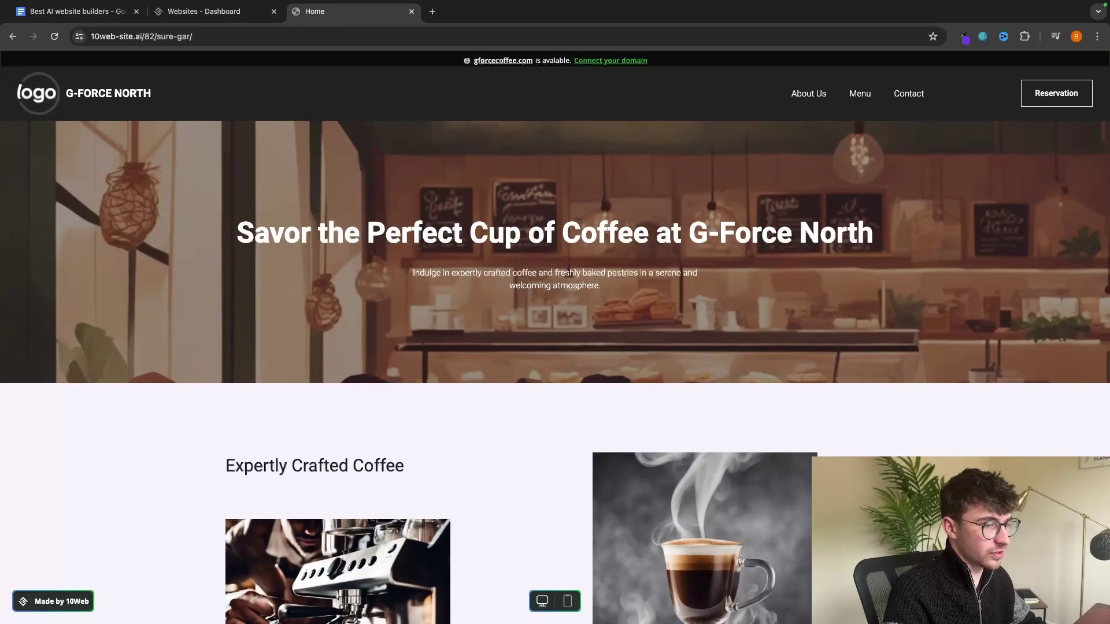
{"action": "key", "text": "super+p"}
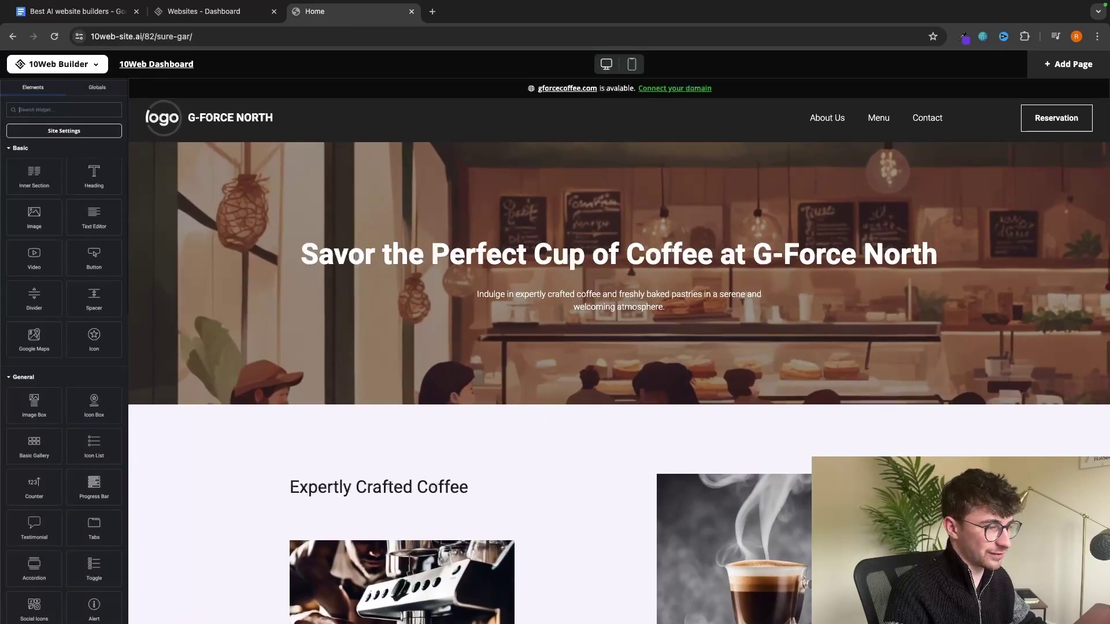
{"action": "key", "text": "super+p"}
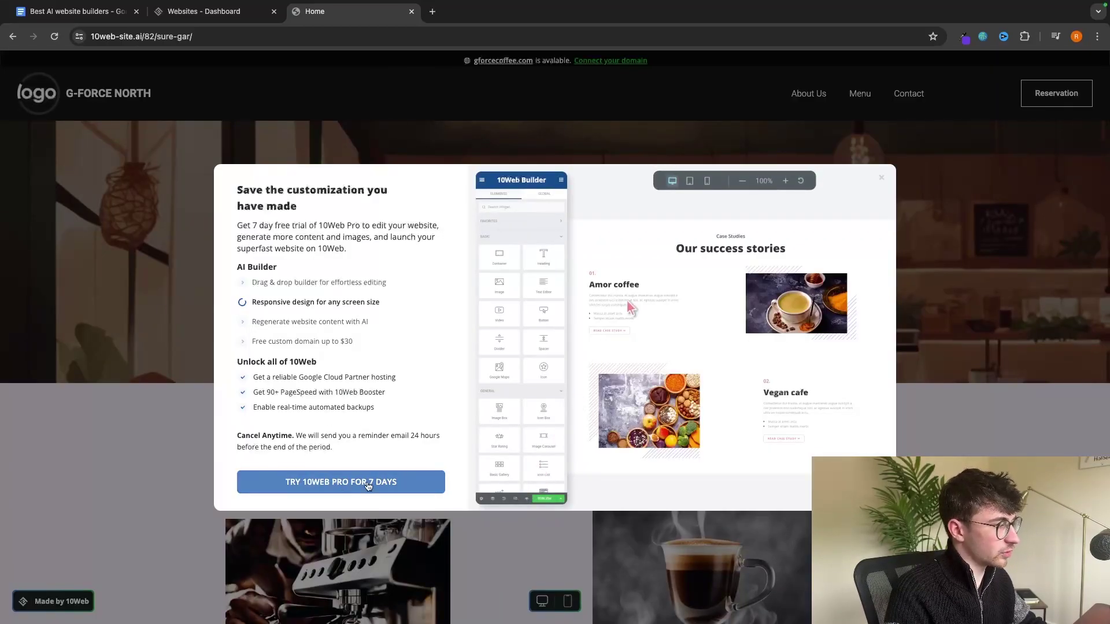
Open the 7-day 10Web Pro trial offer and compare the annual prices of the three Business plans.
{"action": "left_click", "coordinate": [312, 483]}
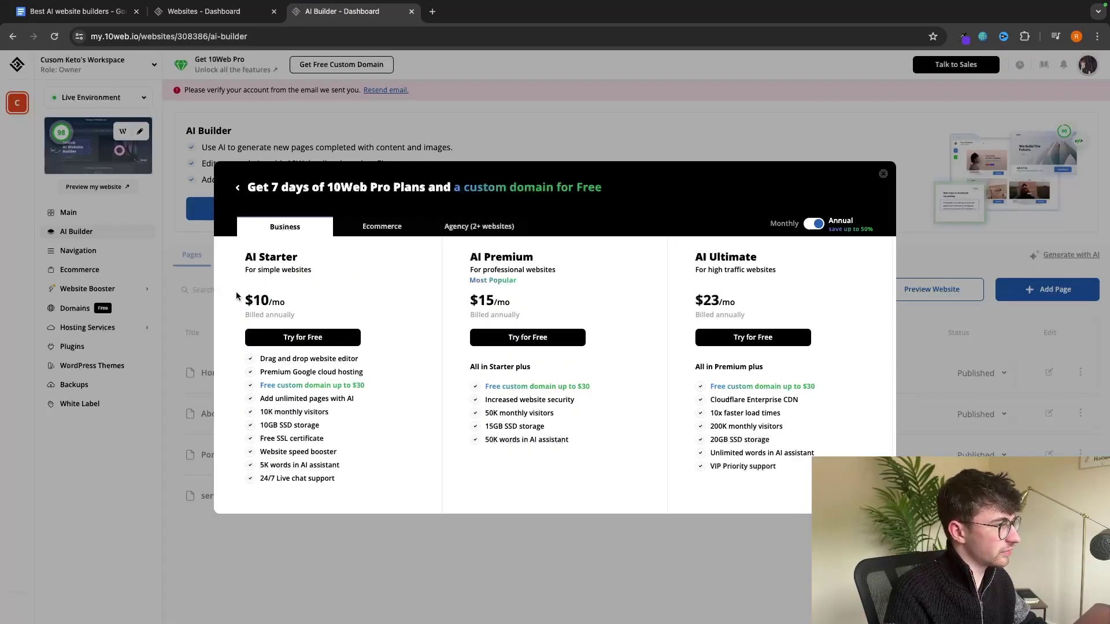
{"action": "left_click_drag", "start_coordinate": [238, 296], "coordinate": [346, 302]}
{"action": "left_click", "coordinate": [460, 301]}
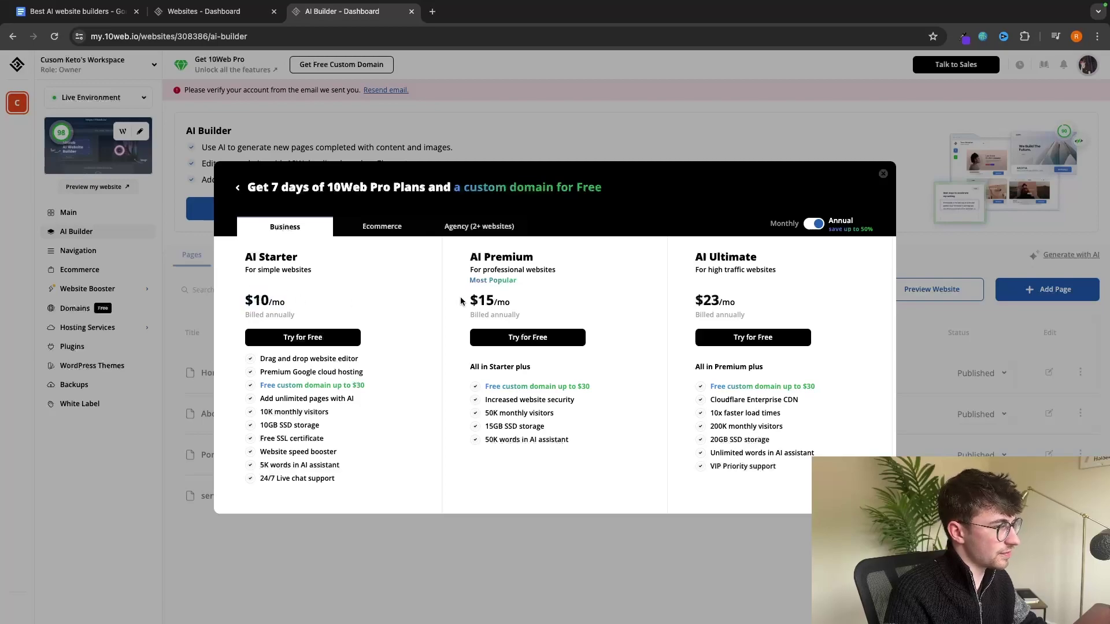
{"action": "left_click_drag", "start_coordinate": [461, 301], "coordinate": [756, 297]}
{"action": "left_click", "coordinate": [761, 297]}
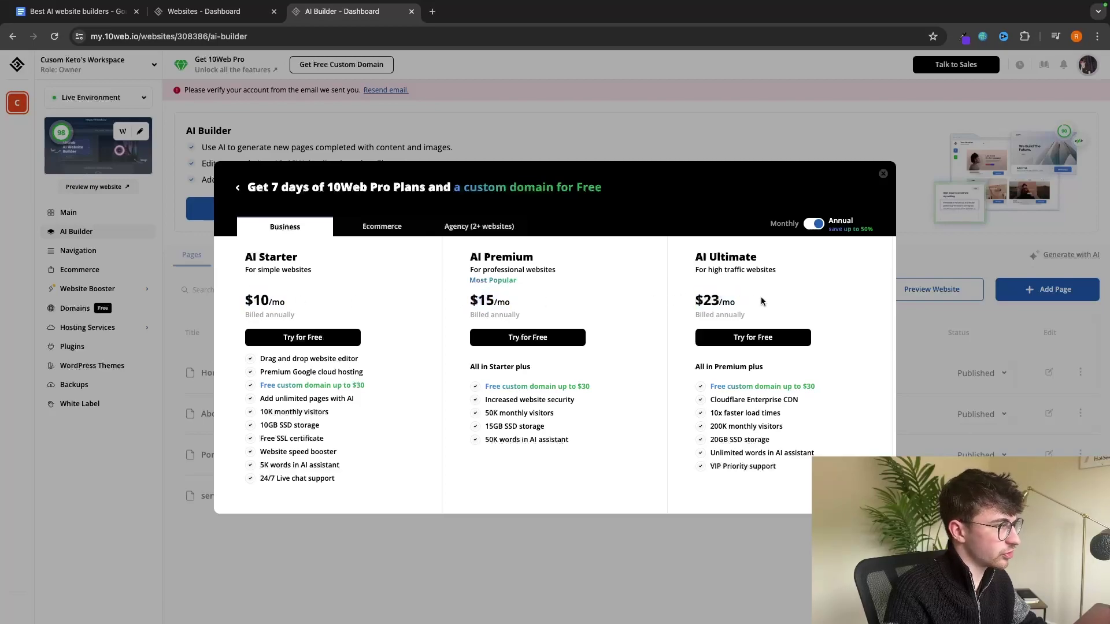
Check the Ecommerce plans, start the free trial of the AI Starter business plan and proceed to the website setup.
{"action": "left_click", "coordinate": [387, 225]}
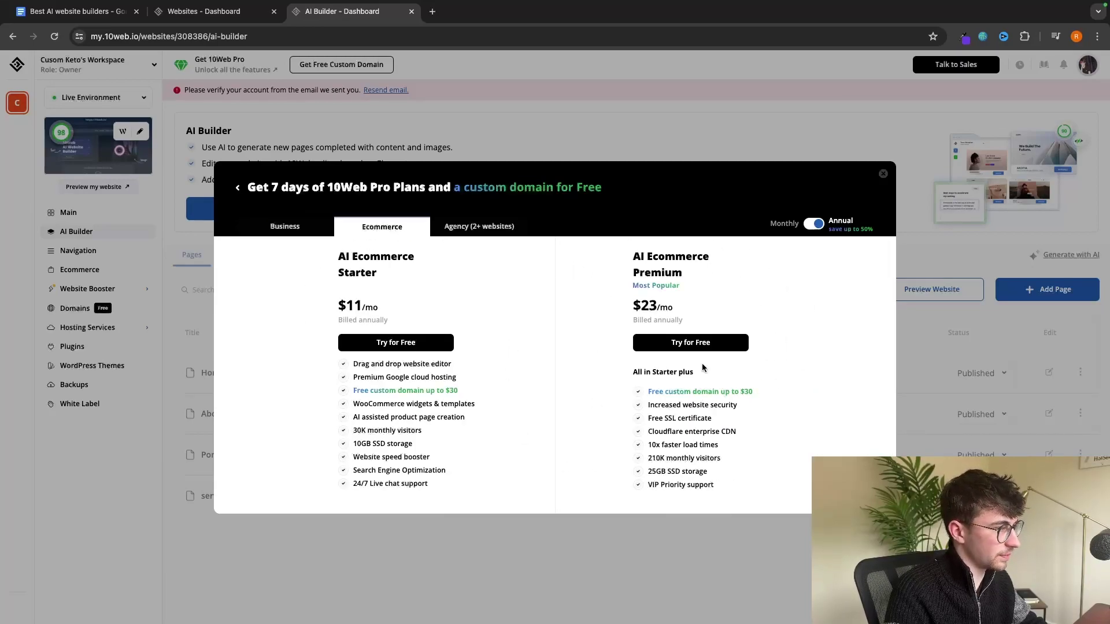
{"action": "left_click", "coordinate": [257, 225]}
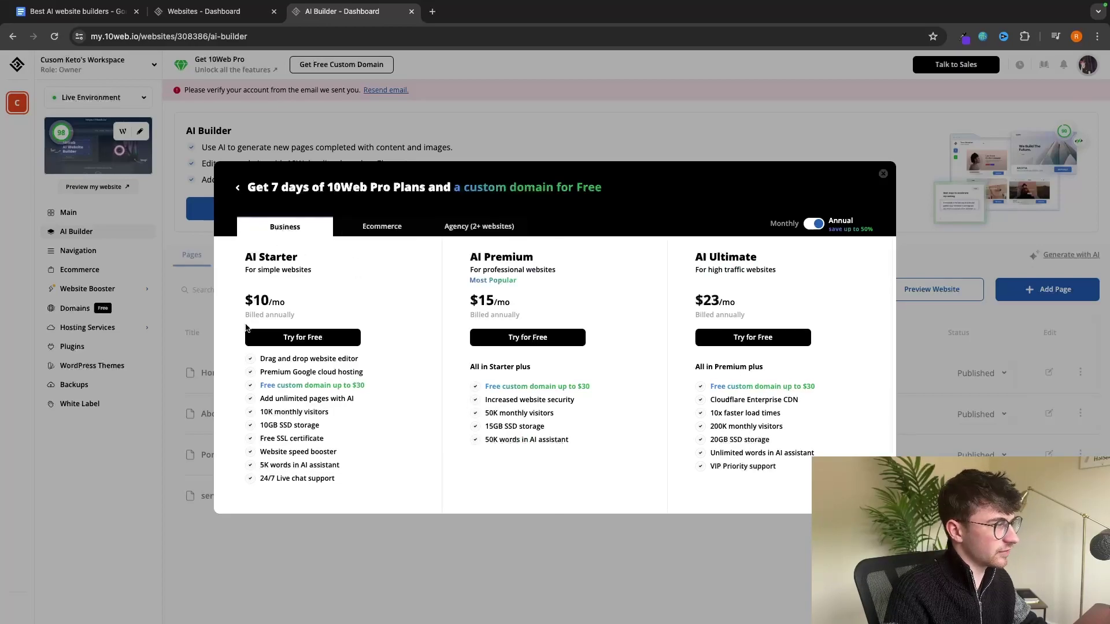
{"action": "left_click", "coordinate": [304, 337]}
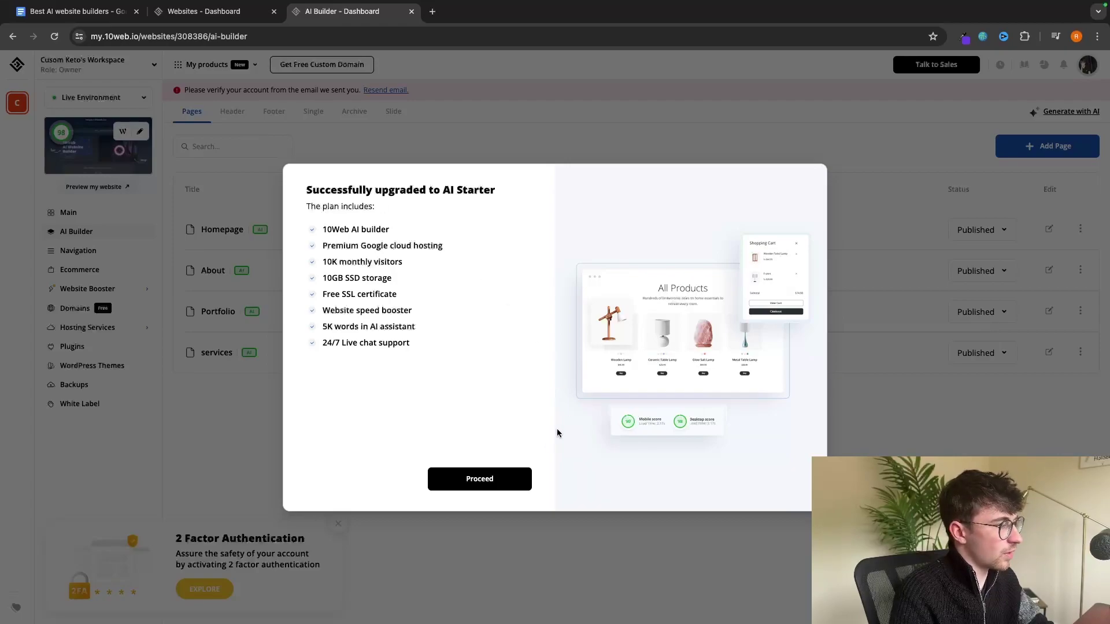
{"action": "left_click", "coordinate": [511, 468]}
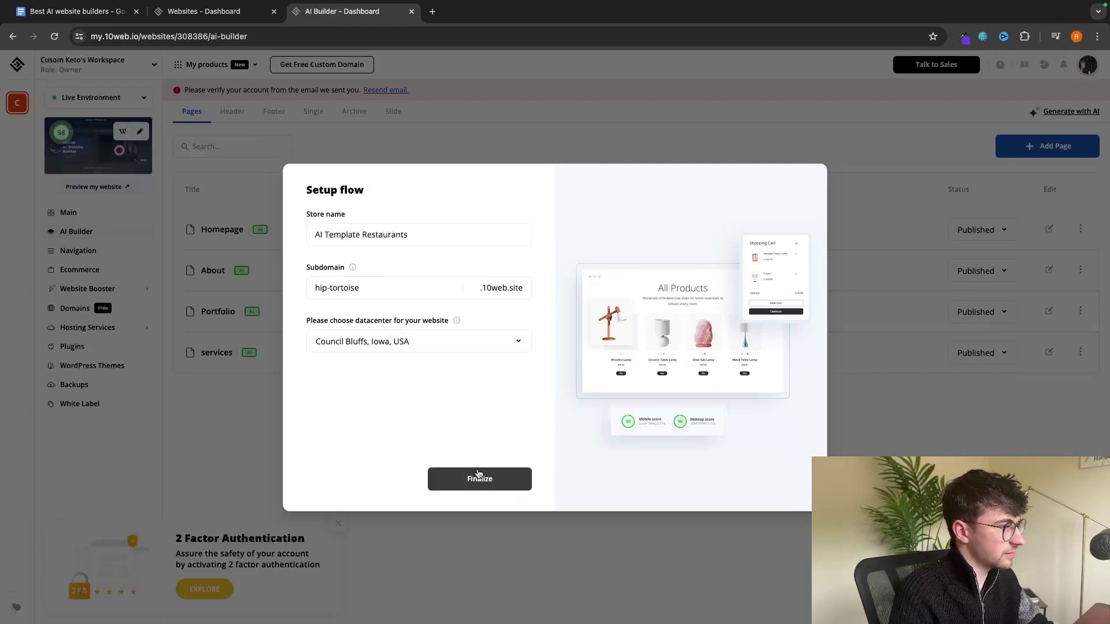
Finalize the website setup and replace the homepage hero heading with "G-Force Coffee".
{"action": "left_click", "coordinate": [479, 479]}
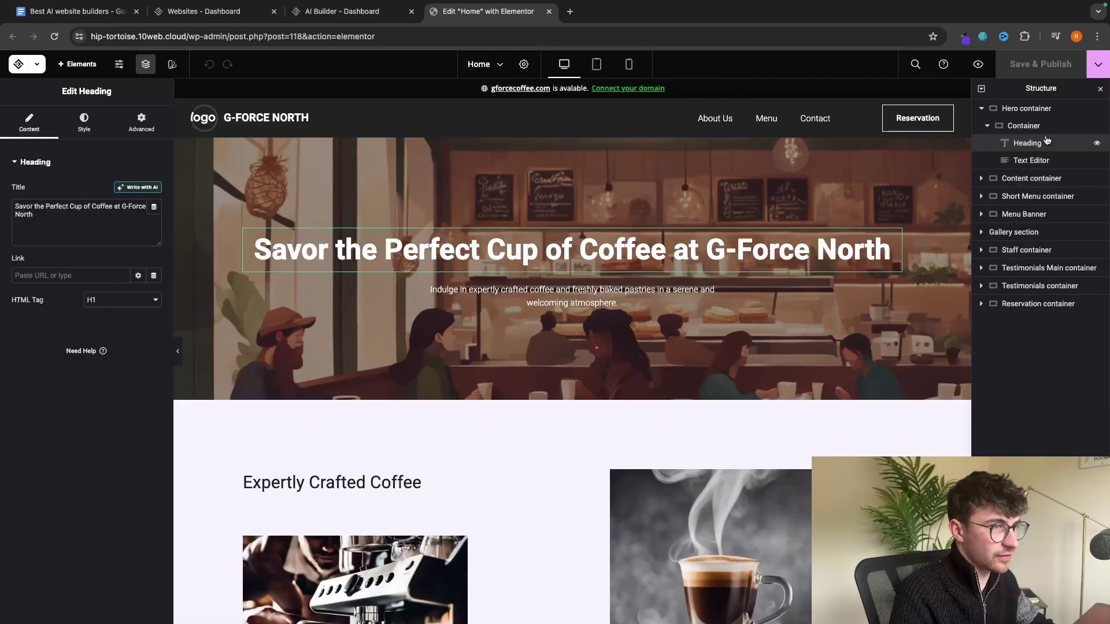
{"action": "left_click_drag", "start_coordinate": [1040, 88], "coordinate": [1008, 109]}
{"action": "triple_click", "coordinate": [600, 260]}
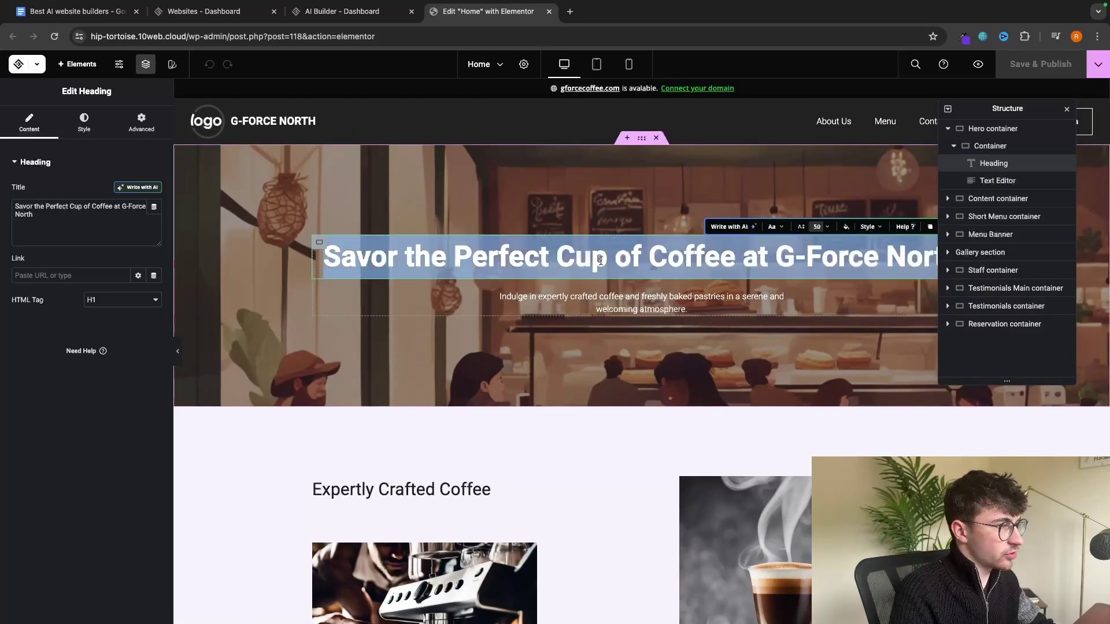
{"action": "type", "text": "Gp"}
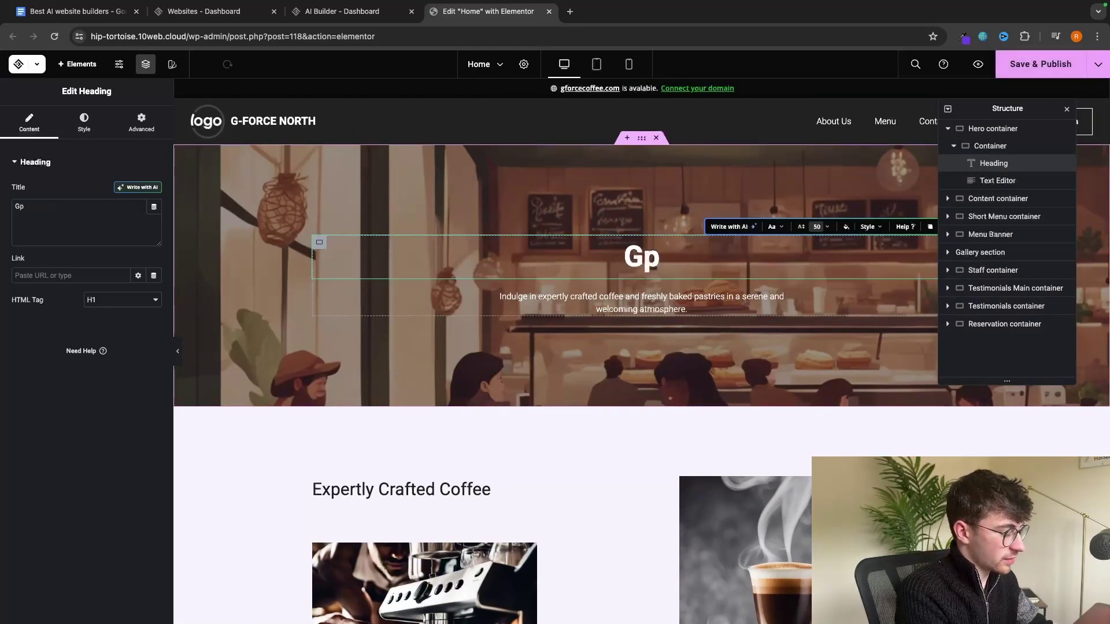
{"action": "key", "text": "BackSpace"}
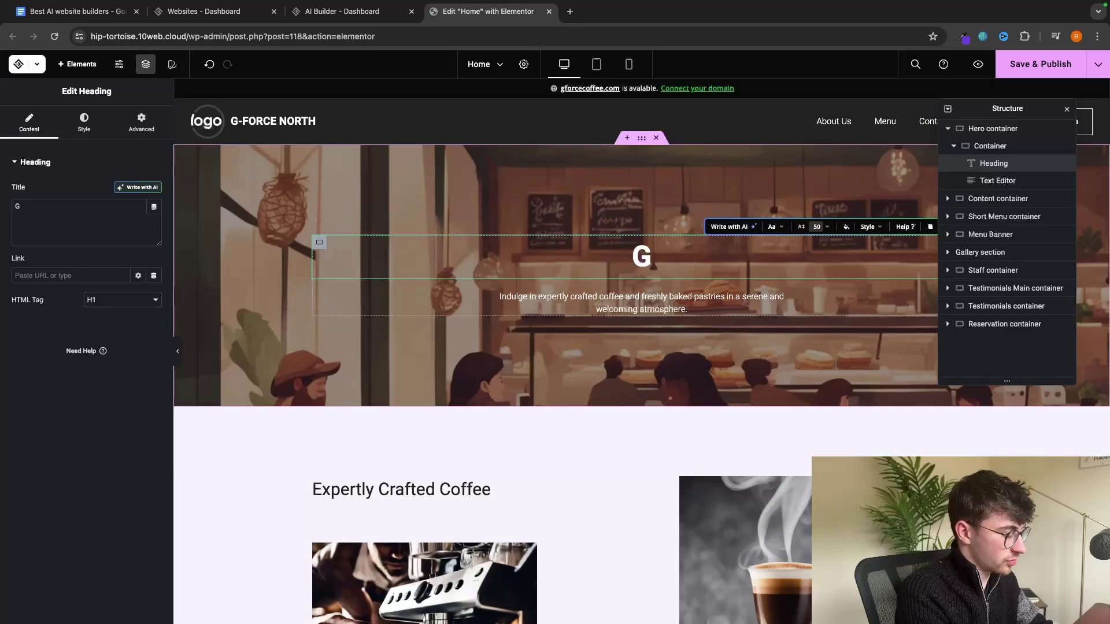
{"action": "type", "text": "-Force Coffee"}
Rewrite the hero paragraph with AI using the new prompt "An intro to my coffee shop".
{"action": "left_click", "coordinate": [661, 302]}
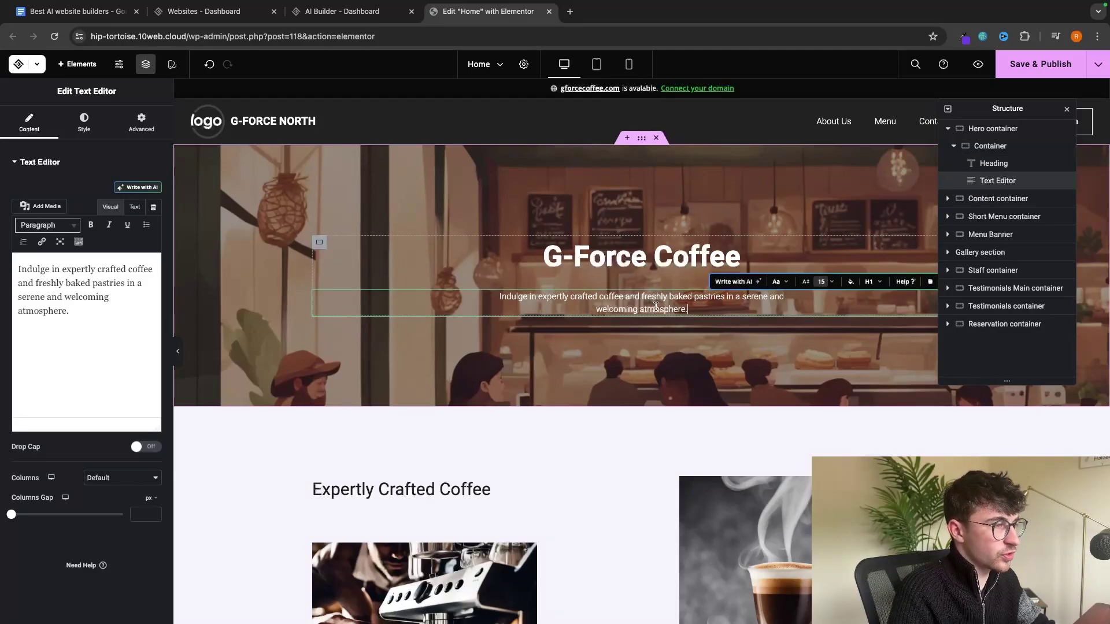
{"action": "left_click", "coordinate": [729, 284]}
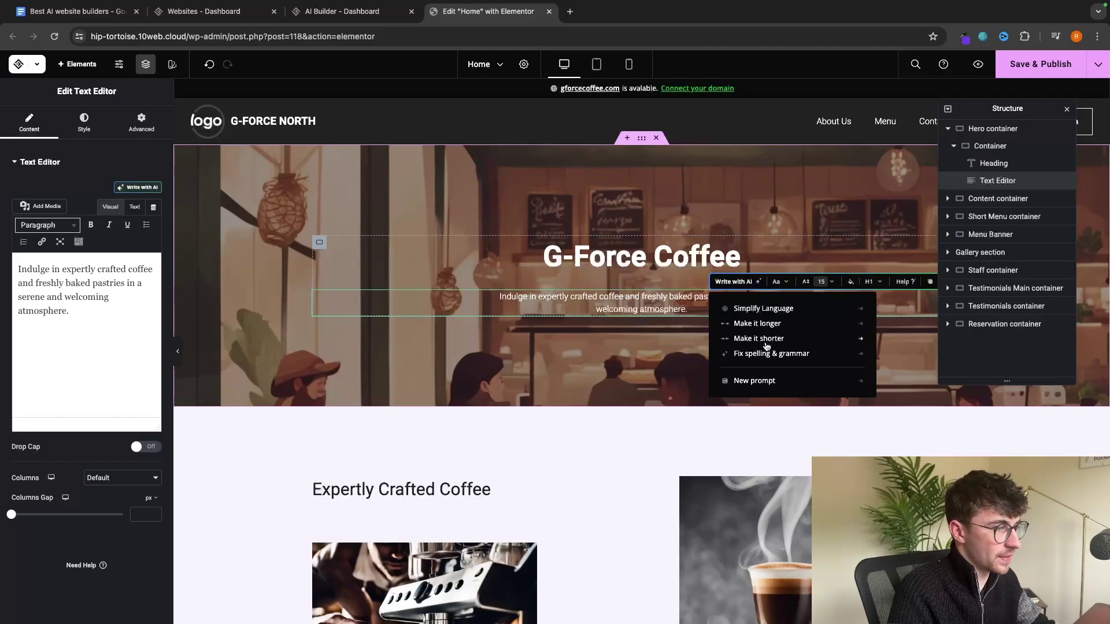
{"action": "left_click", "coordinate": [754, 380]}
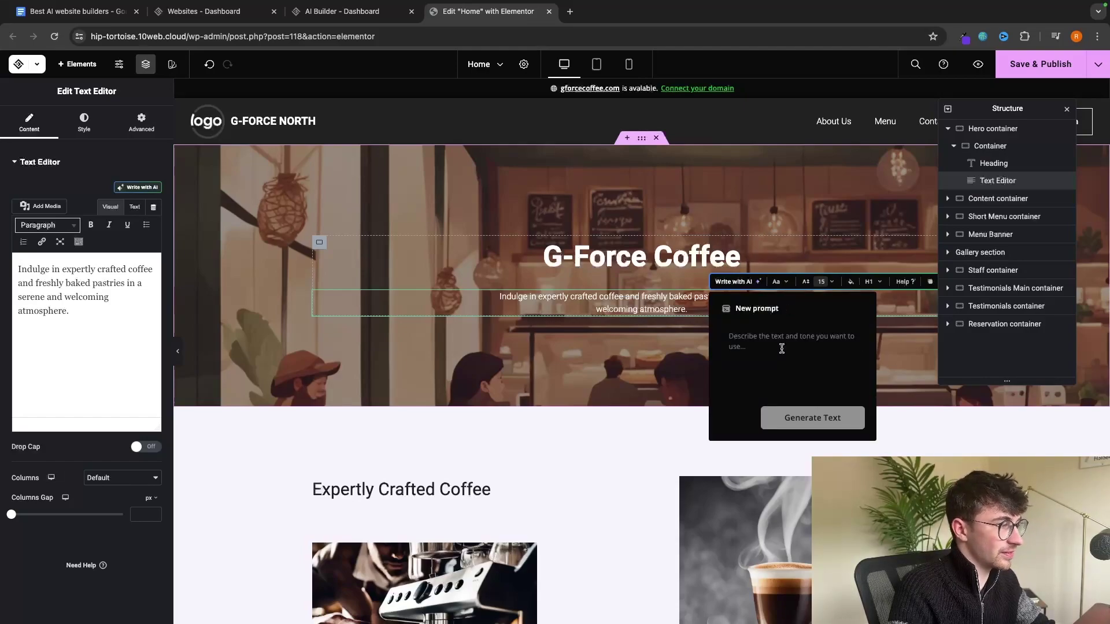
{"action": "type", "text": "An intro to my coffee sh"}
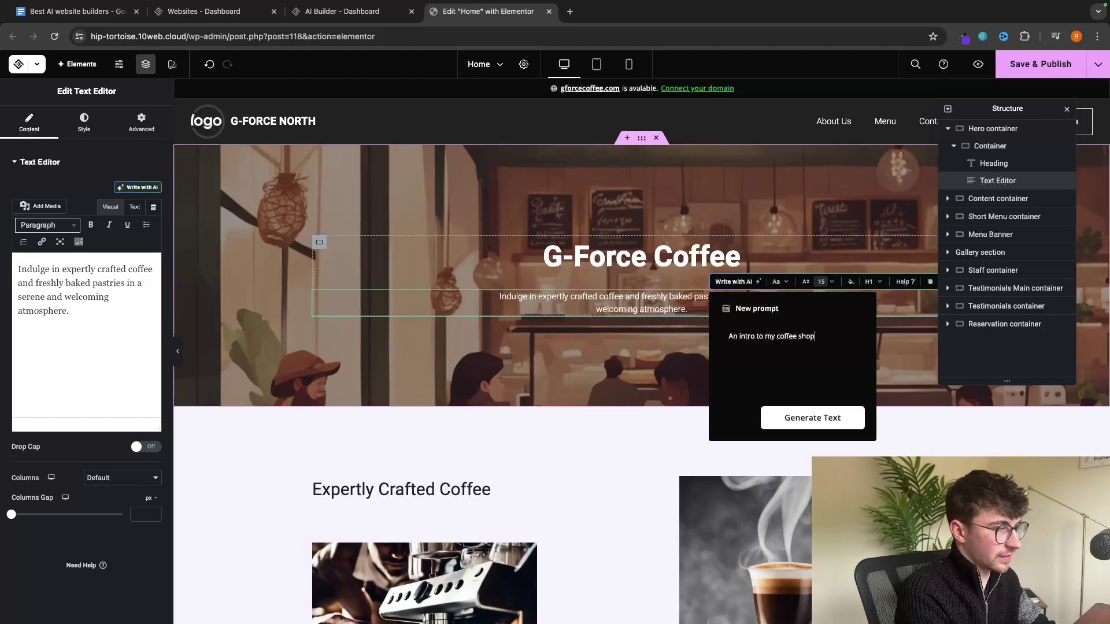
{"action": "type", "text": "op"}
{"action": "key", "text": "Return"}
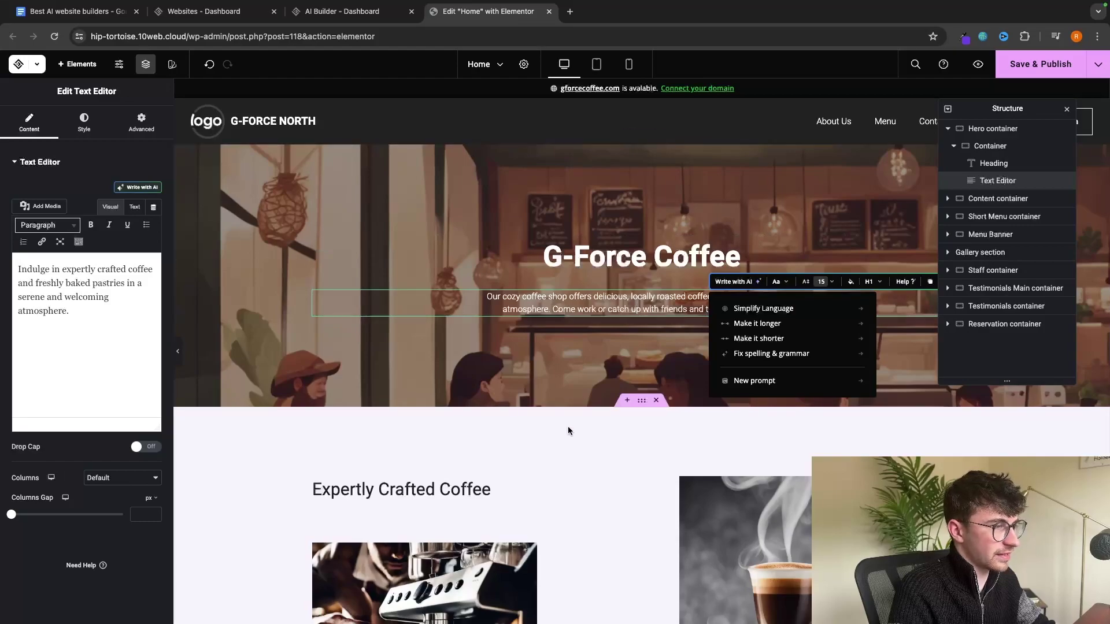
{"action": "left_click", "coordinate": [824, 283]}
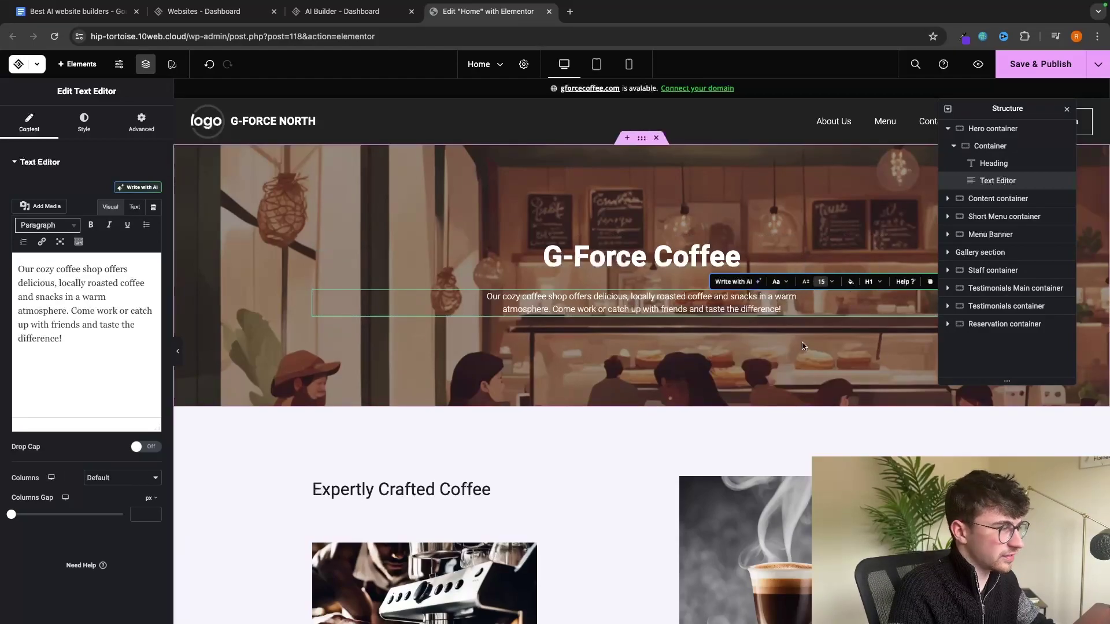
{"action": "left_click", "coordinate": [764, 370]}
Regenerate the Perfect Cup image with AI from the description "a happy man with a cup of coffee" and use the generated image.
{"action": "scroll", "coordinate": [757, 399], "scroll_direction": "down", "scroll_amount": 4}
{"action": "left_click", "coordinate": [751, 422]}
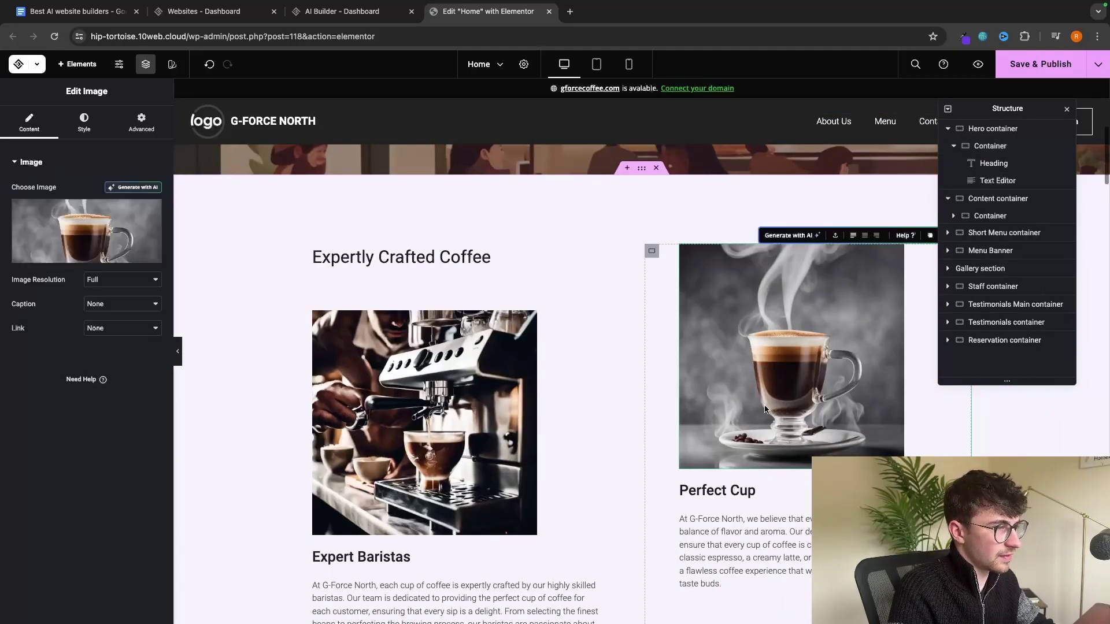
{"action": "left_click", "coordinate": [788, 237]}
{"action": "left_click", "coordinate": [386, 268]}
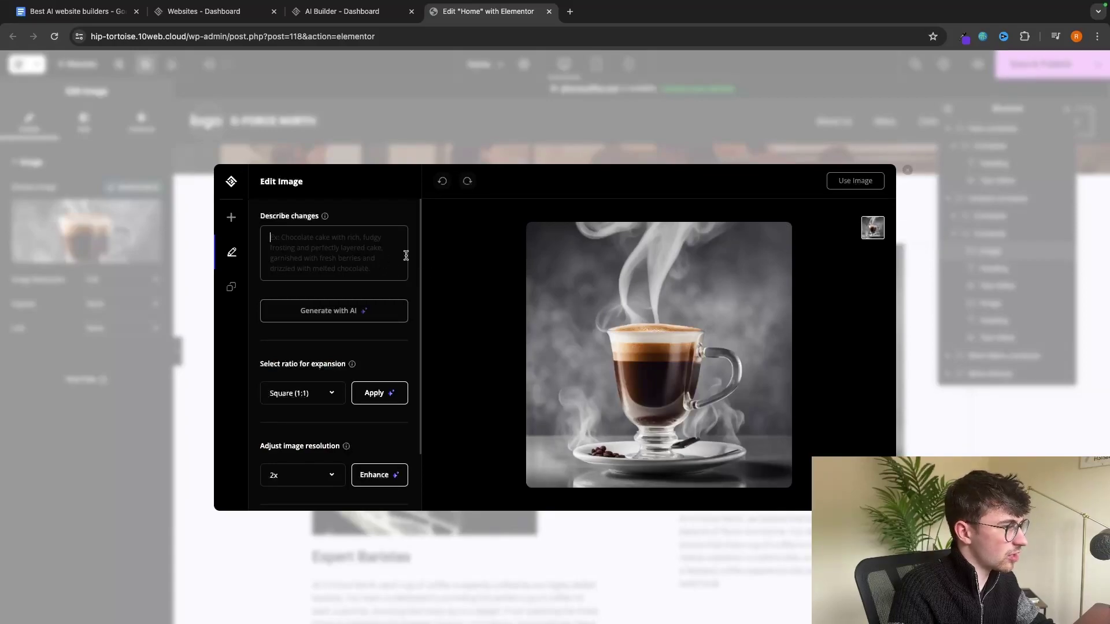
{"action": "type", "text": "happy"}
{"action": "key", "text": "Home"}
{"action": "type", "text": "a"}
{"action": "key", "text": "End"}
{"action": "type", "text": "man with a cup of coffee"}
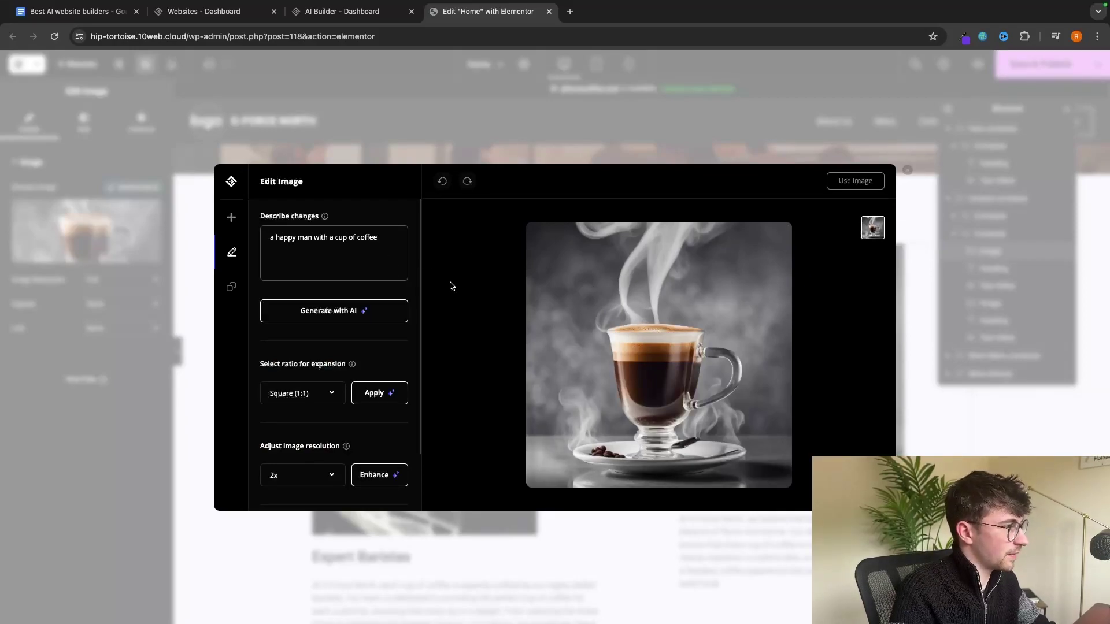
{"action": "type", "text": "e"}
{"action": "left_click", "coordinate": [370, 313]}
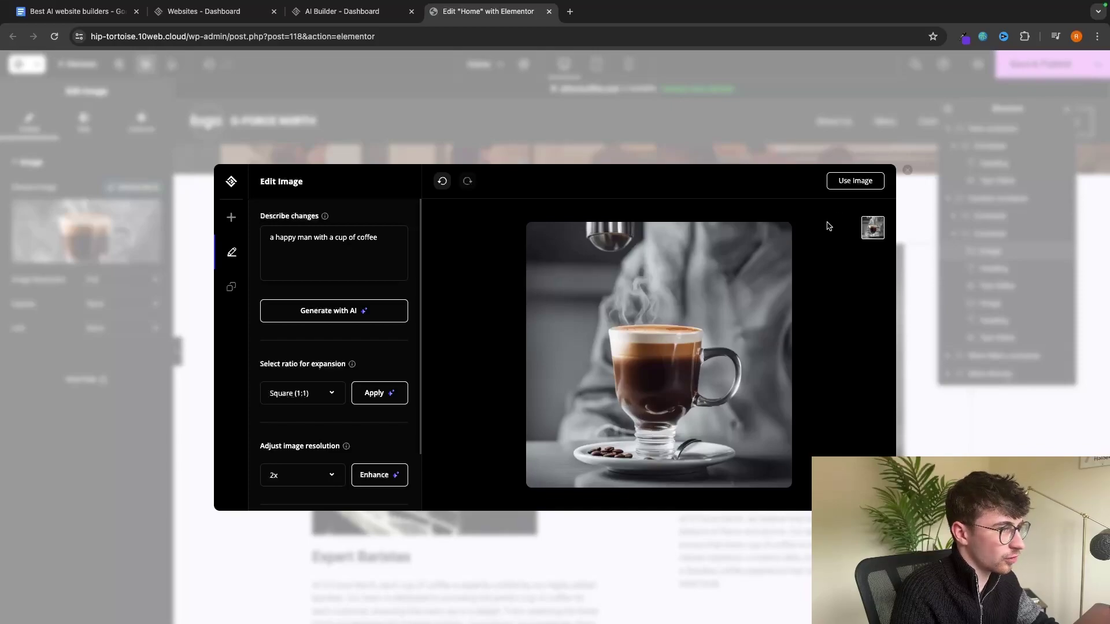
{"action": "left_click", "coordinate": [848, 181]}
{"action": "left_click", "coordinate": [679, 386]}
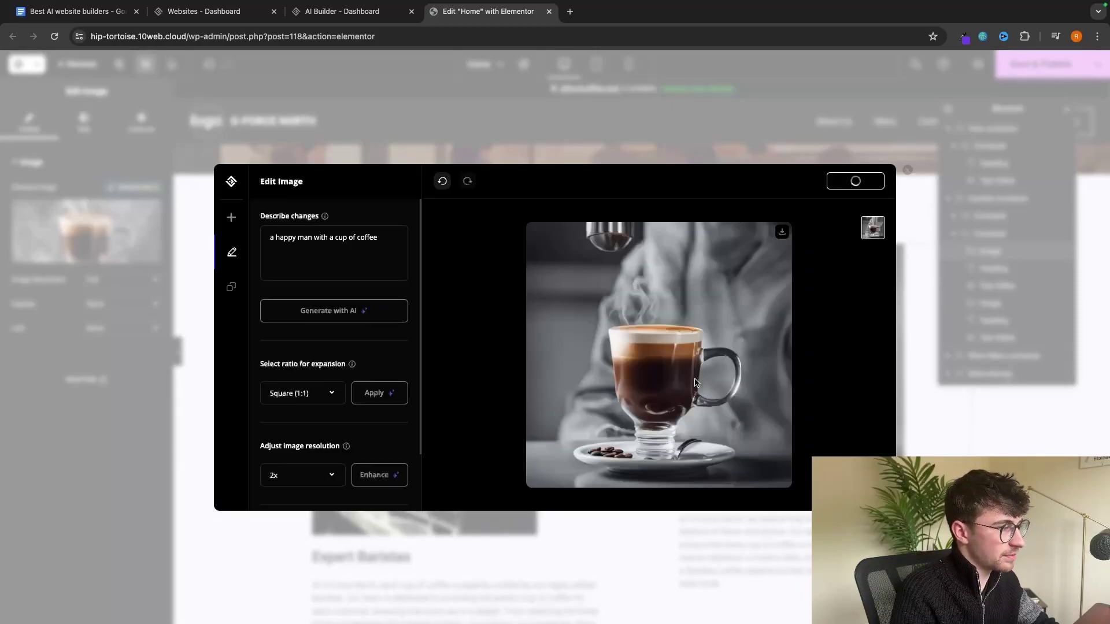
Set the width of the Perfect Cup image to 71%.
{"action": "scroll", "coordinate": [744, 380], "scroll_direction": "down", "scroll_amount": 12}
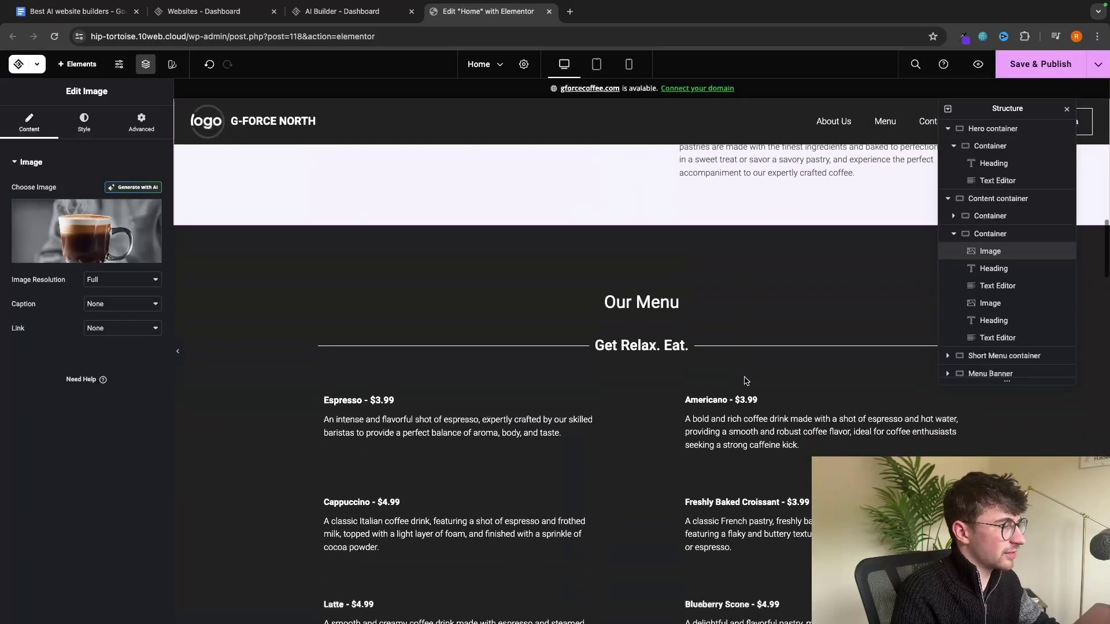
{"action": "scroll", "coordinate": [744, 380], "scroll_direction": "up", "scroll_amount": 8}
{"action": "scroll", "coordinate": [744, 376], "scroll_direction": "up", "scroll_amount": 10}
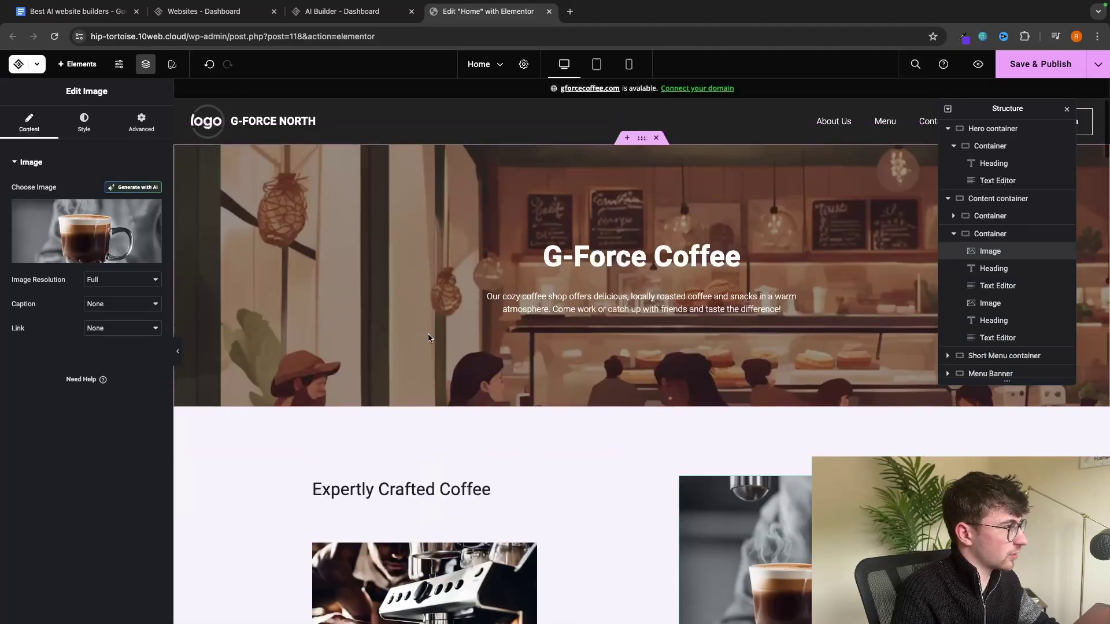
{"action": "left_click", "coordinate": [84, 124]}
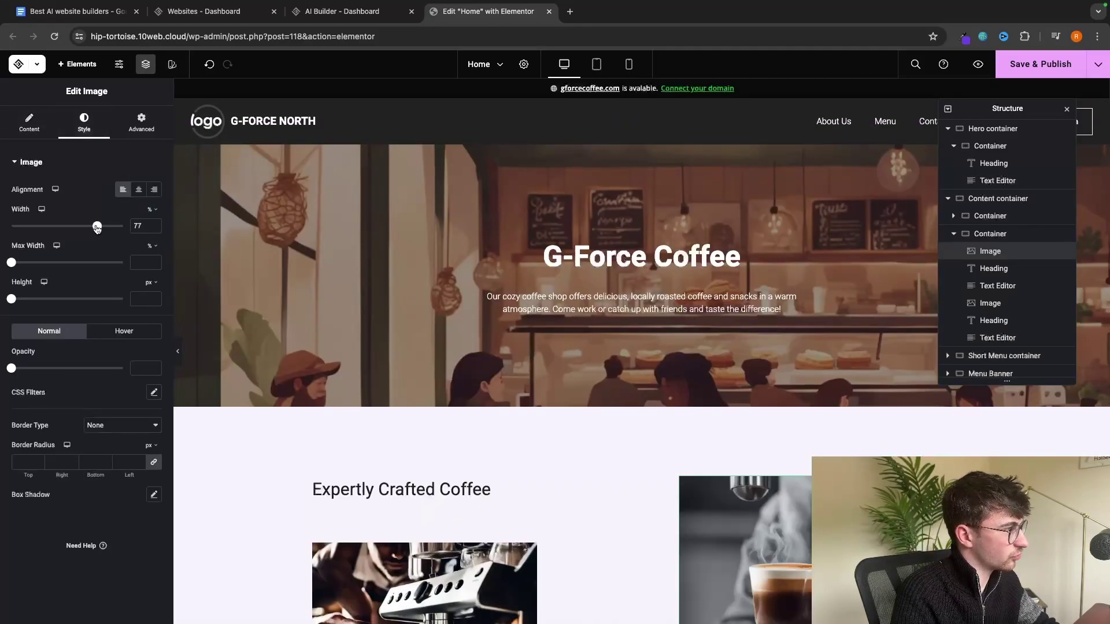
{"action": "mouse_move", "coordinate": [97, 227]}
{"action": "left_mouse_down"}
{"action": "mouse_move", "coordinate": [81, 227]}
{"action": "mouse_move", "coordinate": [90, 227]}
{"action": "left_mouse_up"}
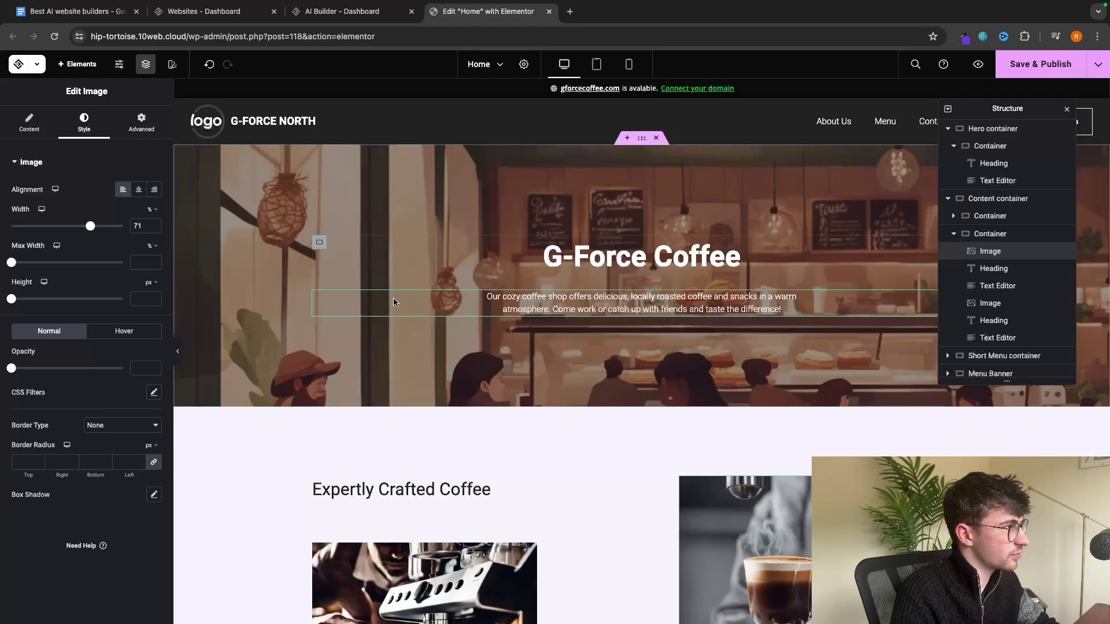
Examine the homepage in the mobile view, including the content sections and the coffee menu, and return to the desktop view.
{"action": "scroll", "coordinate": [471, 231], "scroll_direction": "down", "scroll_amount": 15}
{"action": "scroll", "coordinate": [632, 91], "scroll_direction": "up", "scroll_amount": 15}
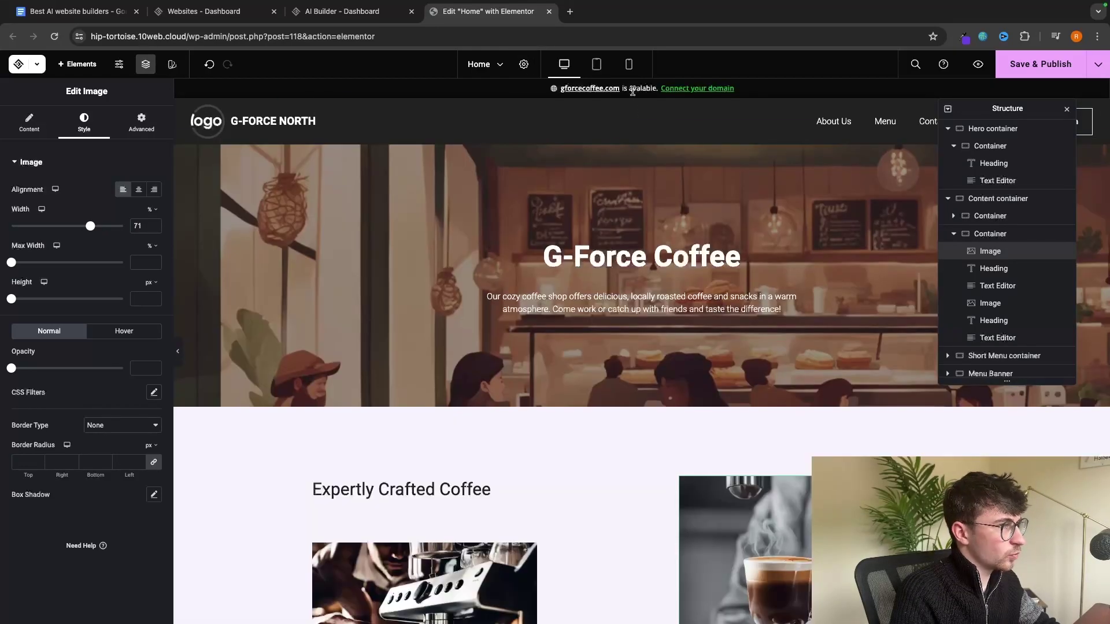
{"action": "left_click", "coordinate": [628, 64]}
{"action": "scroll", "coordinate": [657, 179], "scroll_direction": "down", "scroll_amount": 10}
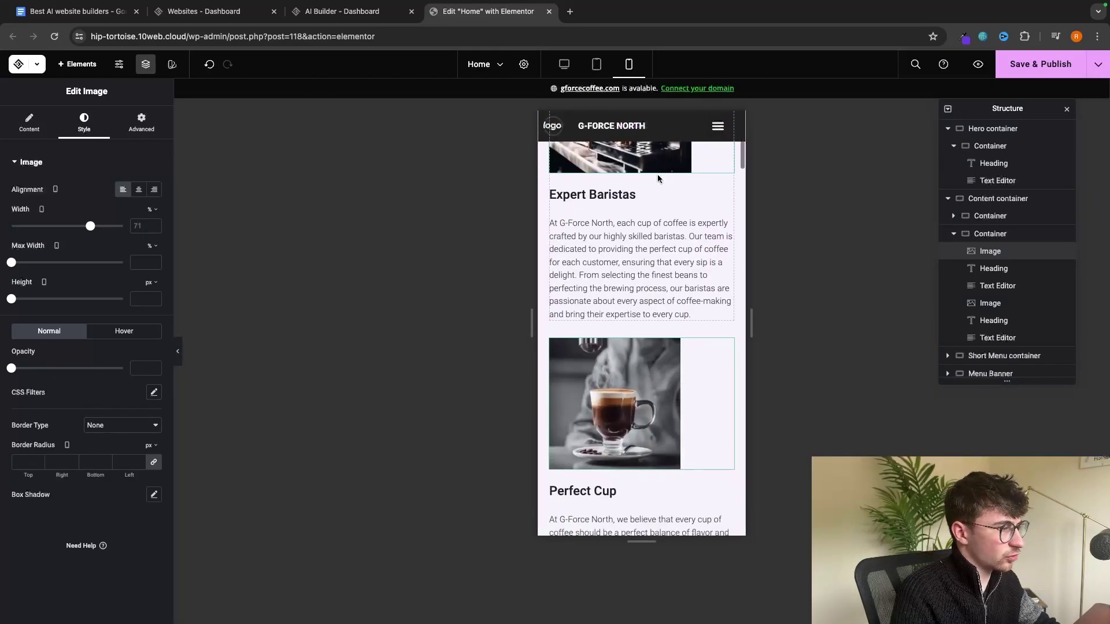
{"action": "scroll", "coordinate": [645, 284], "scroll_direction": "up", "scroll_amount": 12}
{"action": "scroll", "coordinate": [645, 285], "scroll_direction": "down", "scroll_amount": 15}
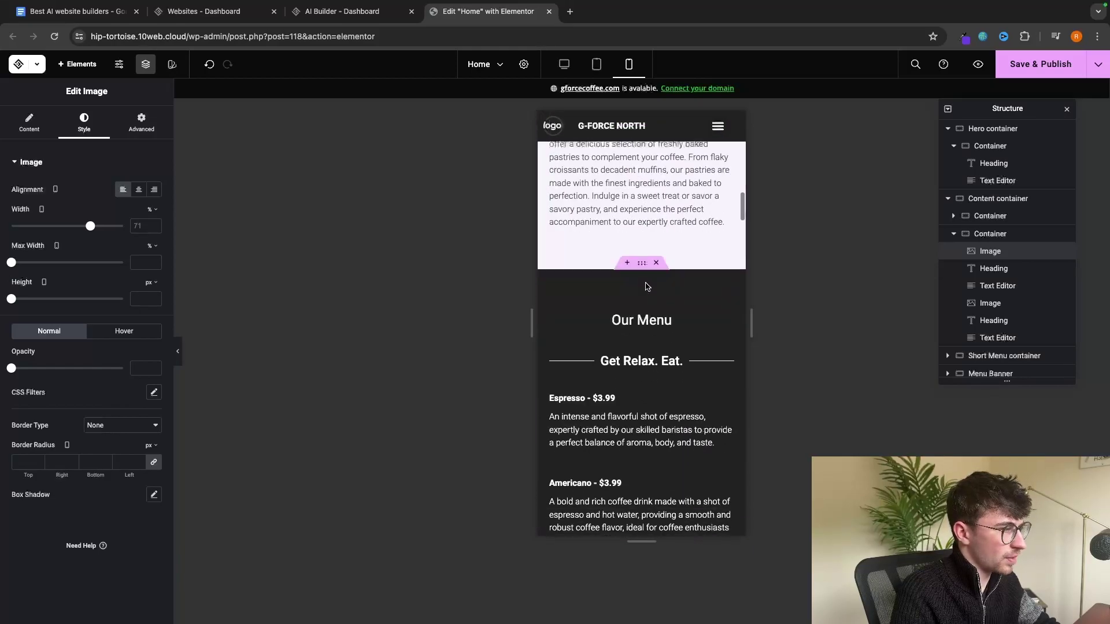
{"action": "scroll", "coordinate": [646, 285], "scroll_direction": "down", "scroll_amount": 8}
{"action": "scroll", "coordinate": [646, 285], "scroll_direction": "up", "scroll_amount": 15}
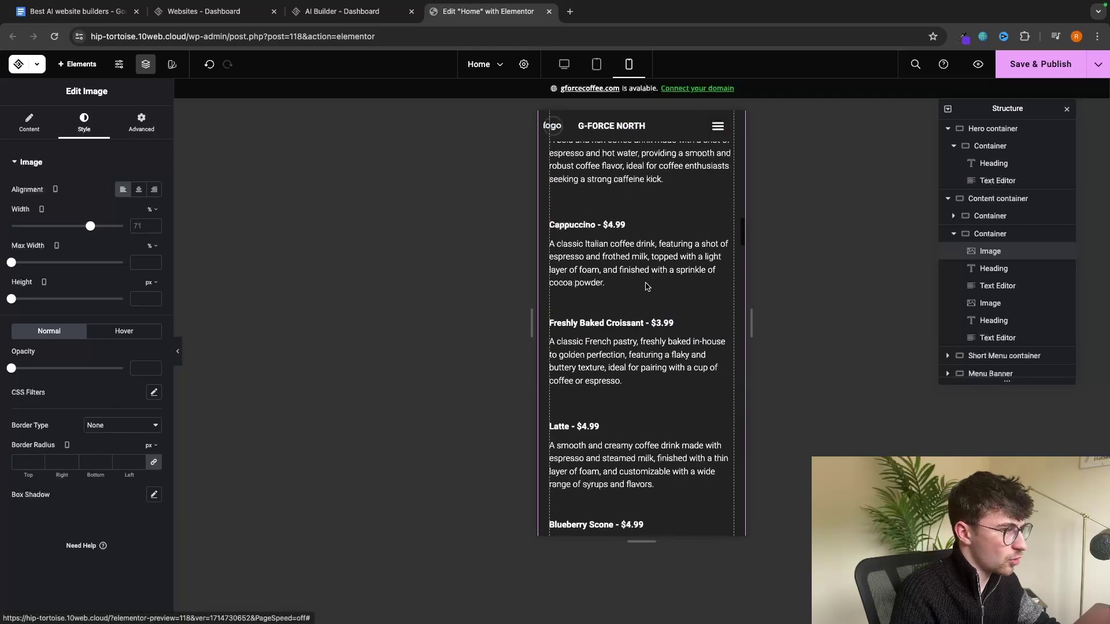
{"action": "scroll", "coordinate": [646, 285], "scroll_direction": "down", "scroll_amount": 2}
{"action": "left_click", "coordinate": [606, 405]}
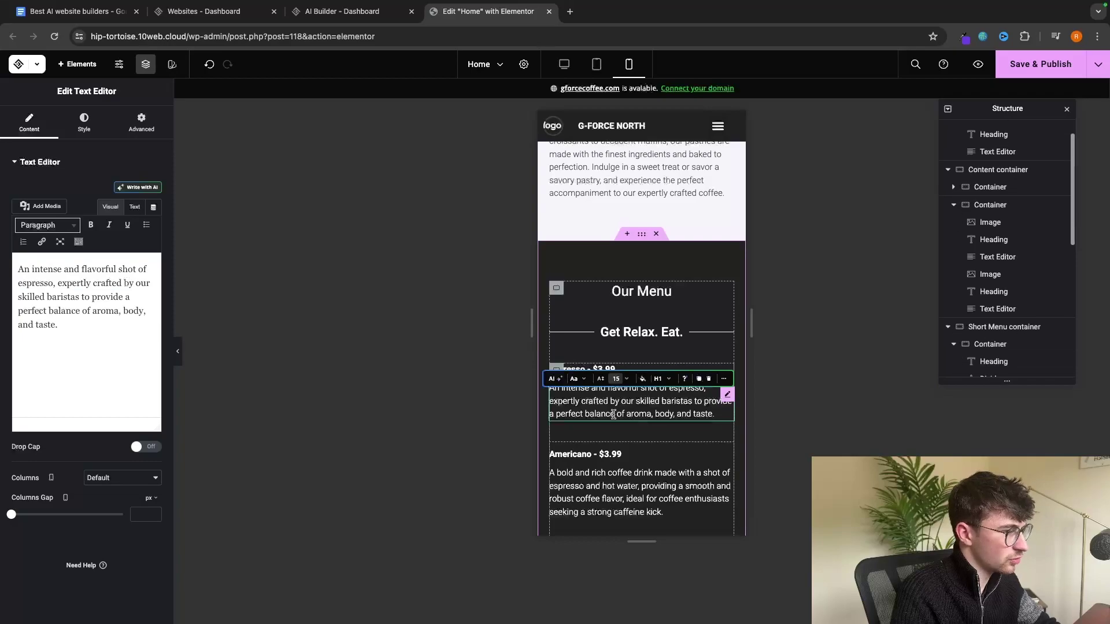
{"action": "scroll", "coordinate": [631, 438], "scroll_direction": "down", "scroll_amount": 5}
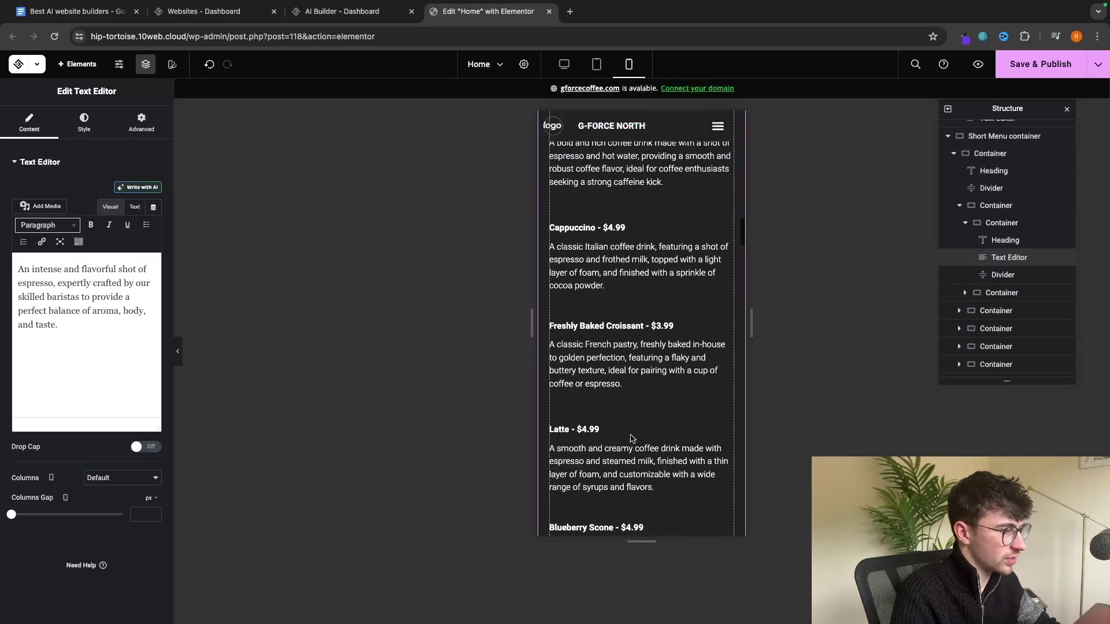
{"action": "scroll", "coordinate": [631, 438], "scroll_direction": "up", "scroll_amount": 4}
{"action": "scroll", "coordinate": [632, 438], "scroll_direction": "up", "scroll_amount": 5}
{"action": "key", "text": "super+shift+m"}
Insert a two-column flexbox container between the Freshly Baked Pastries section and the Our Menu section.
{"action": "scroll", "coordinate": [734, 273], "scroll_direction": "up", "scroll_amount": 5}
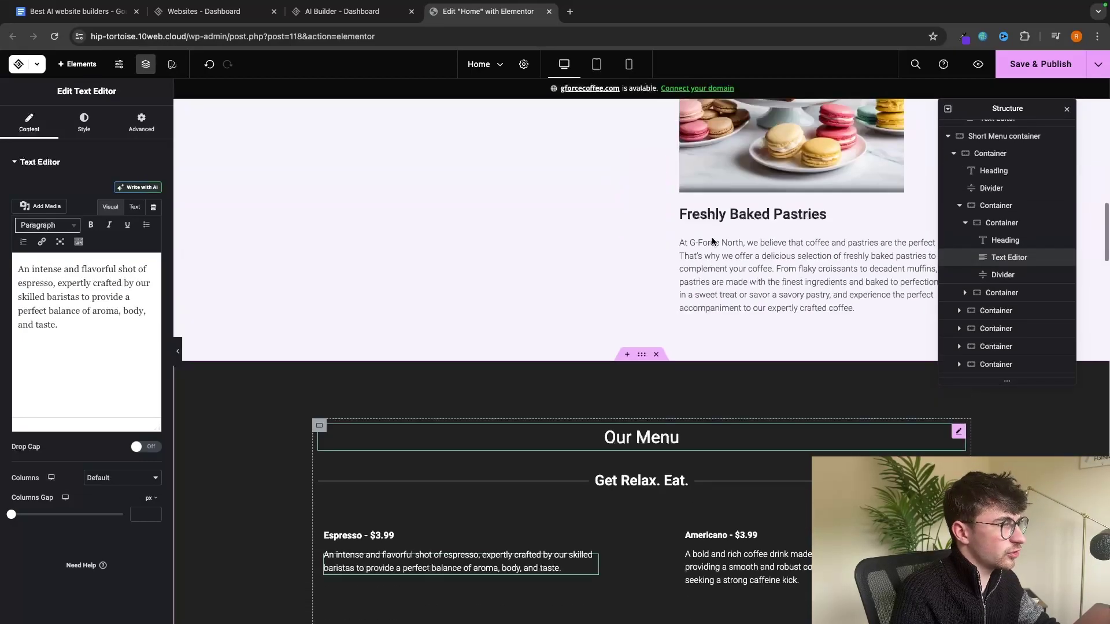
{"action": "scroll", "coordinate": [712, 241], "scroll_direction": "down", "scroll_amount": 1}
{"action": "left_click", "coordinate": [625, 431]}
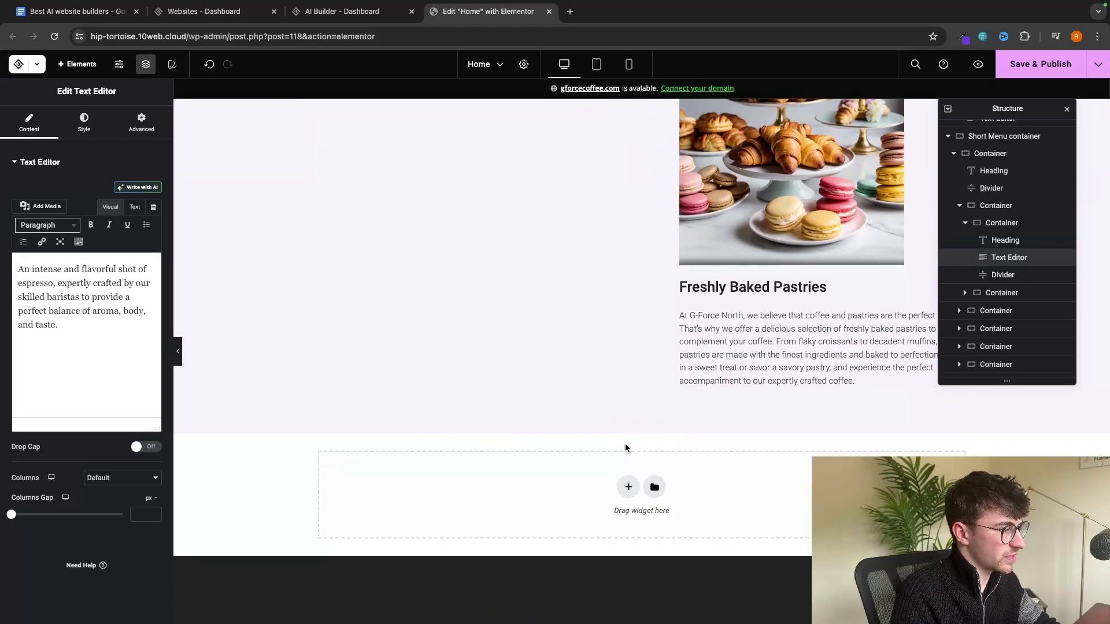
{"action": "left_click", "coordinate": [625, 487]}
{"action": "left_click", "coordinate": [605, 523]}
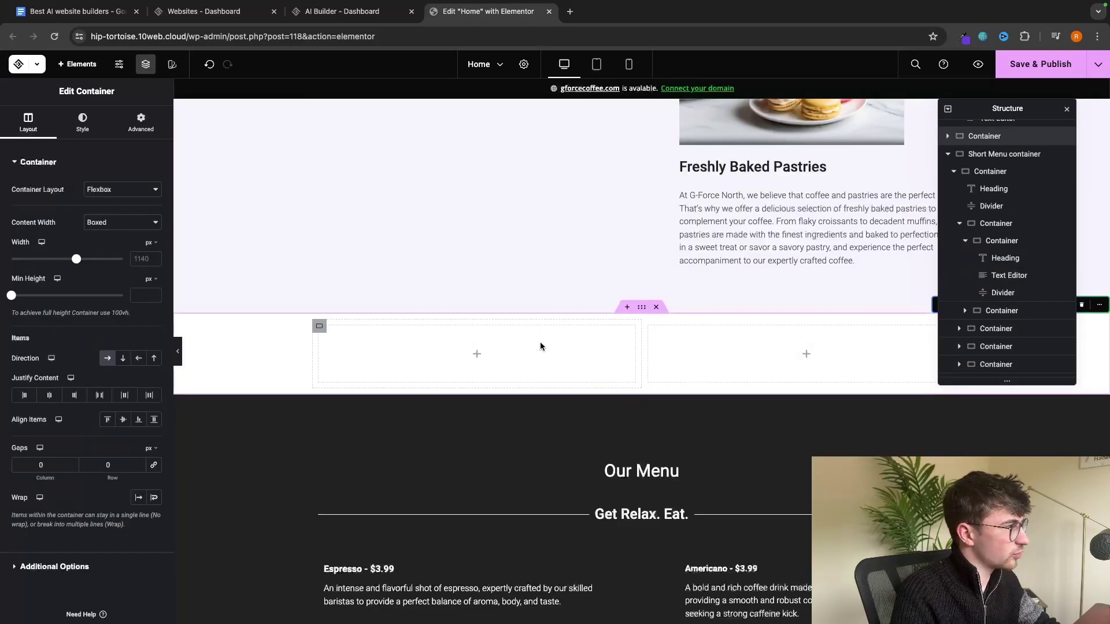
Place a Heading widget in the new container's first column and a Text Editor in its second, and publish the page.
{"action": "left_click", "coordinate": [93, 65]}
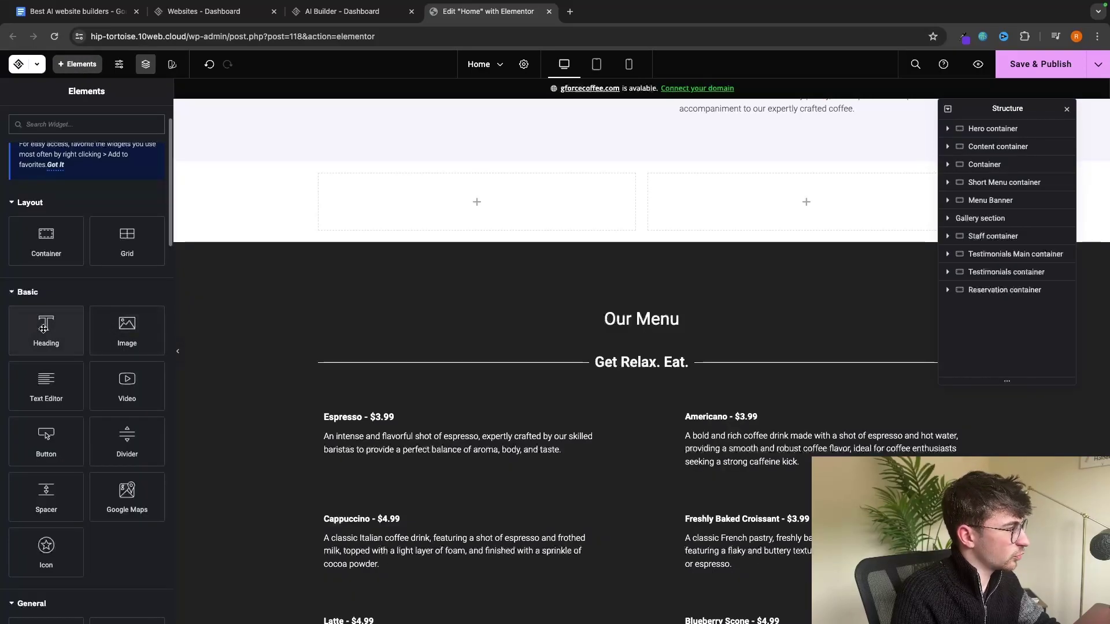
{"action": "left_click_drag", "start_coordinate": [46, 330], "coordinate": [469, 205]}
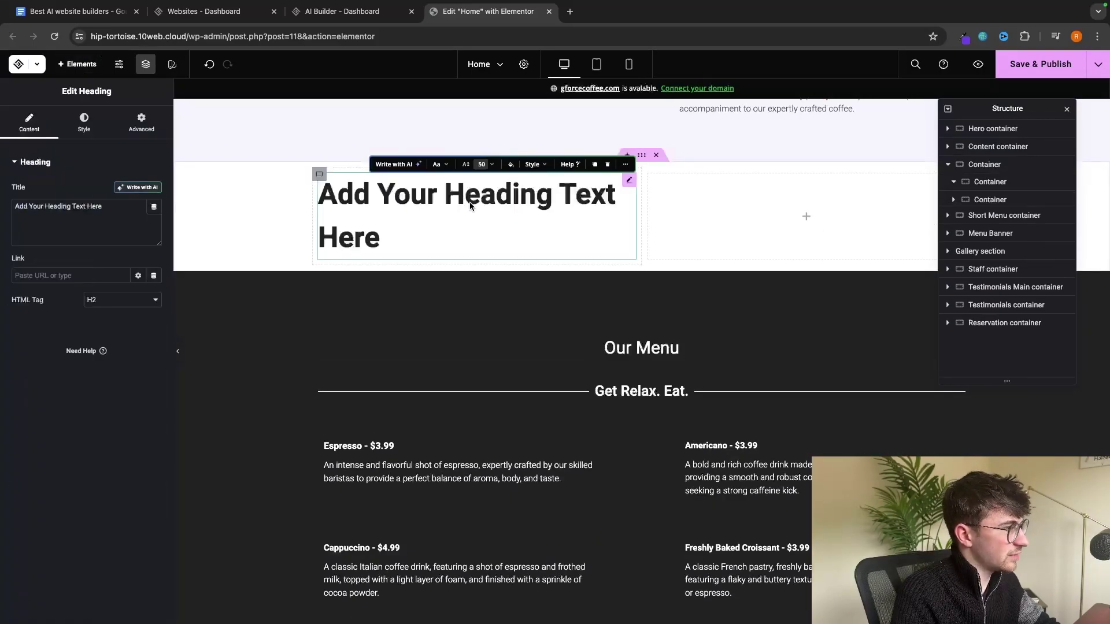
{"action": "left_click", "coordinate": [80, 65]}
{"action": "left_click_drag", "start_coordinate": [71, 422], "coordinate": [729, 223]}
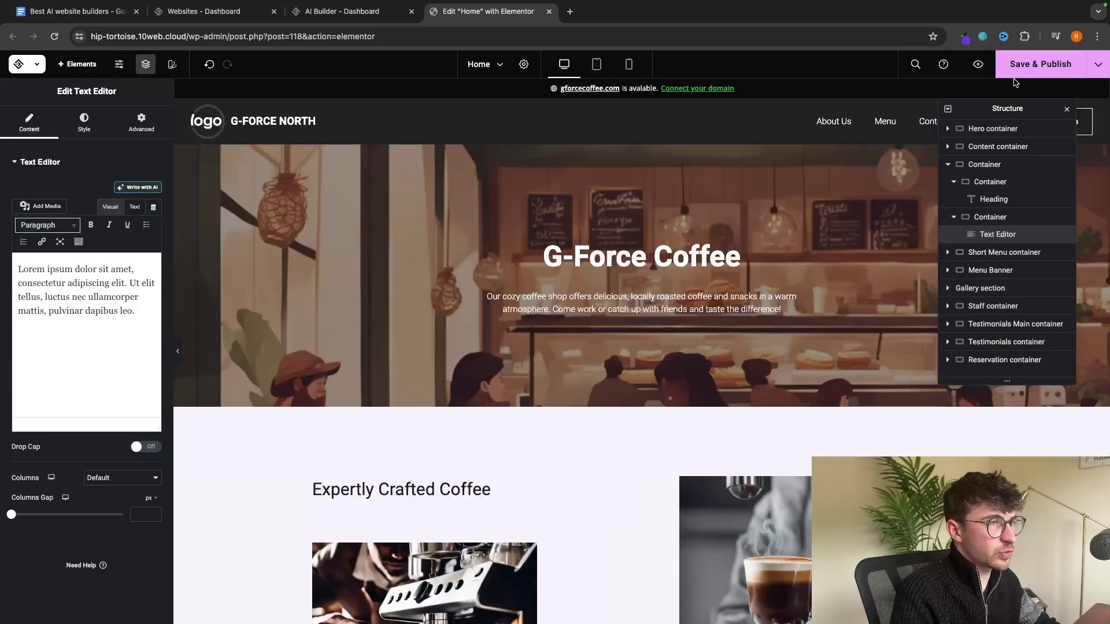
{"action": "left_click", "coordinate": [1030, 73]}
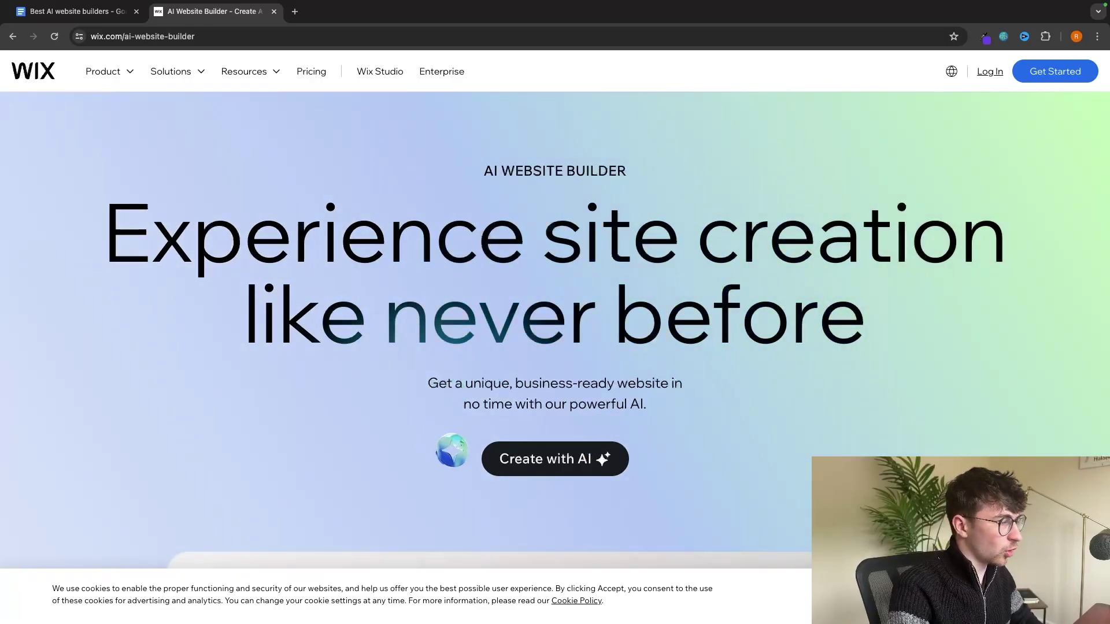
Switch to the Wix AI website builder and start the AI site creation chat.
{"action": "left_click", "coordinate": [553, 465]}
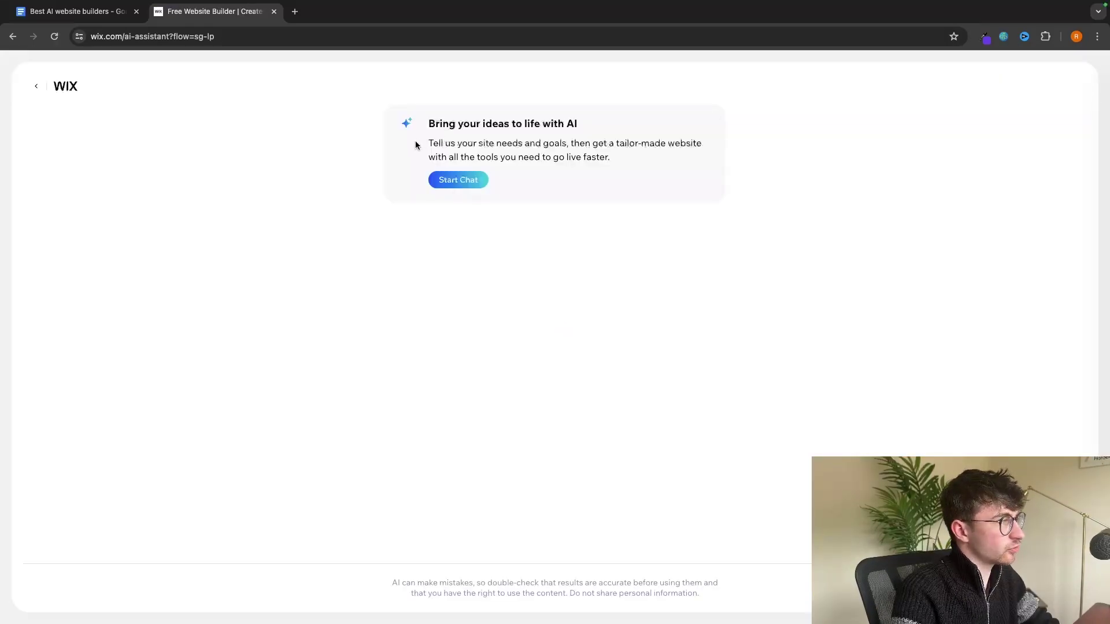
{"action": "left_click_drag", "start_coordinate": [416, 143], "coordinate": [511, 166]}
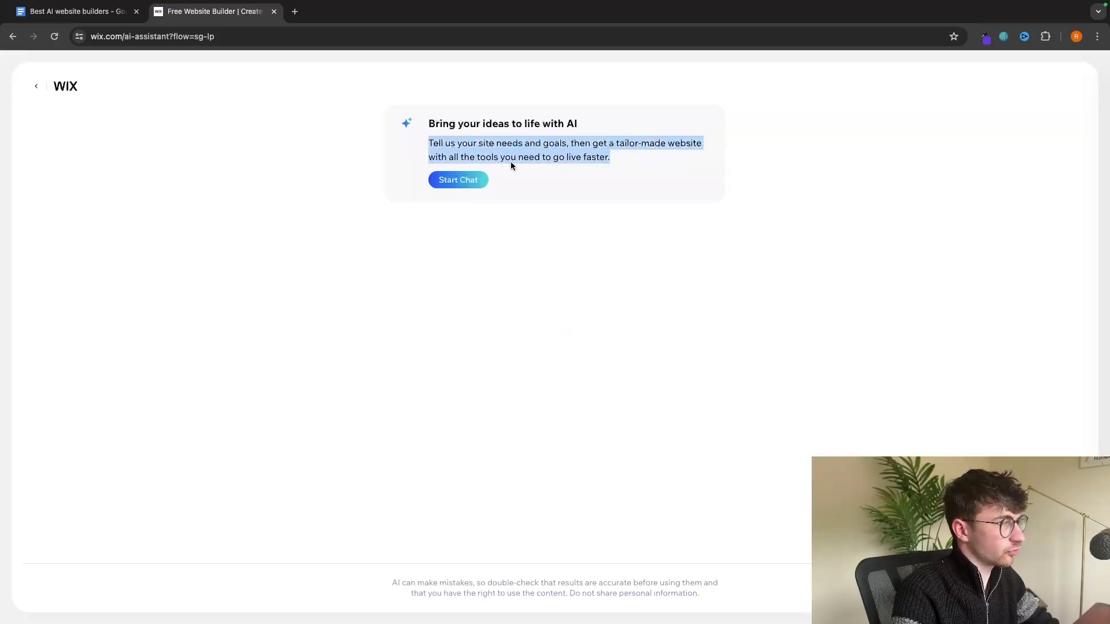
{"action": "left_click", "coordinate": [468, 178]}
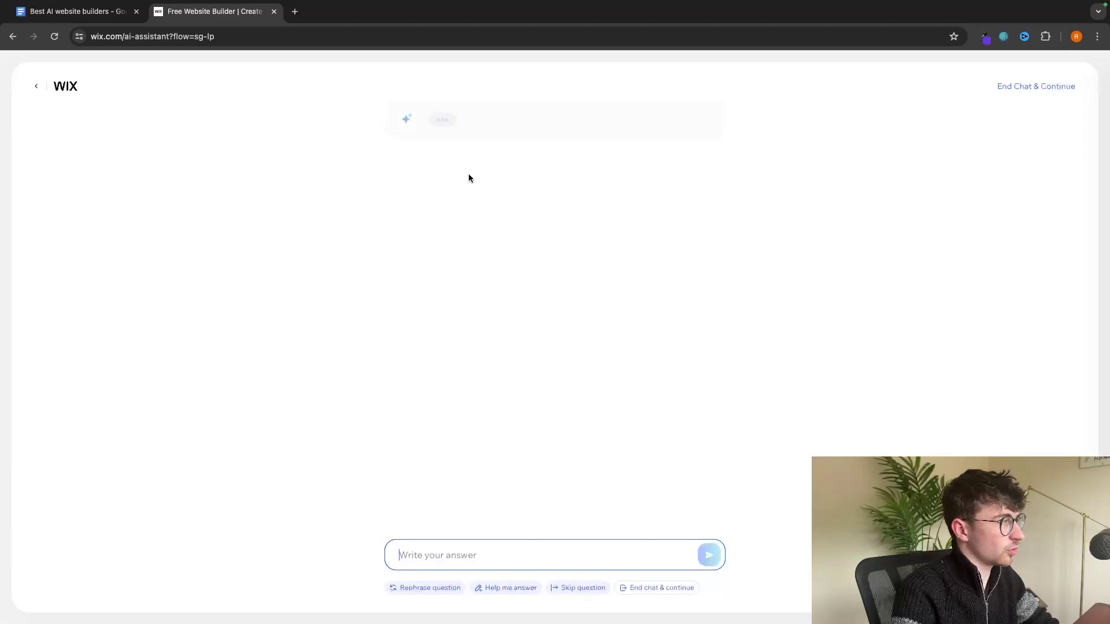
Name the site G-Force North and describe it as "It is a quiet, cozy coffee shop in central london".
{"action": "left_click", "coordinate": [511, 543]}
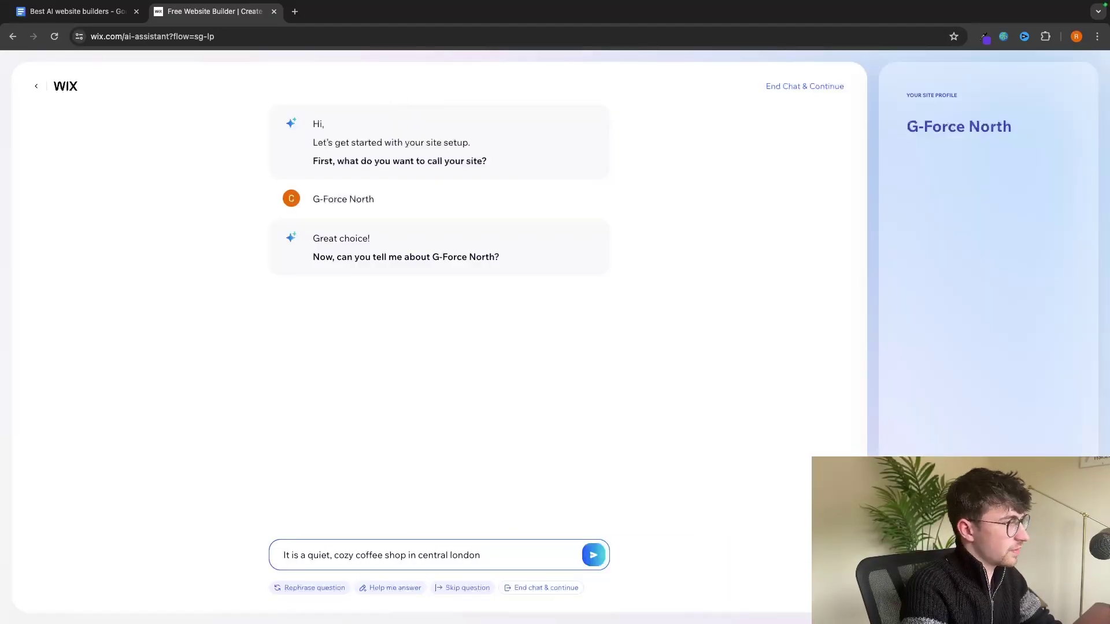
{"action": "key", "text": "Return"}
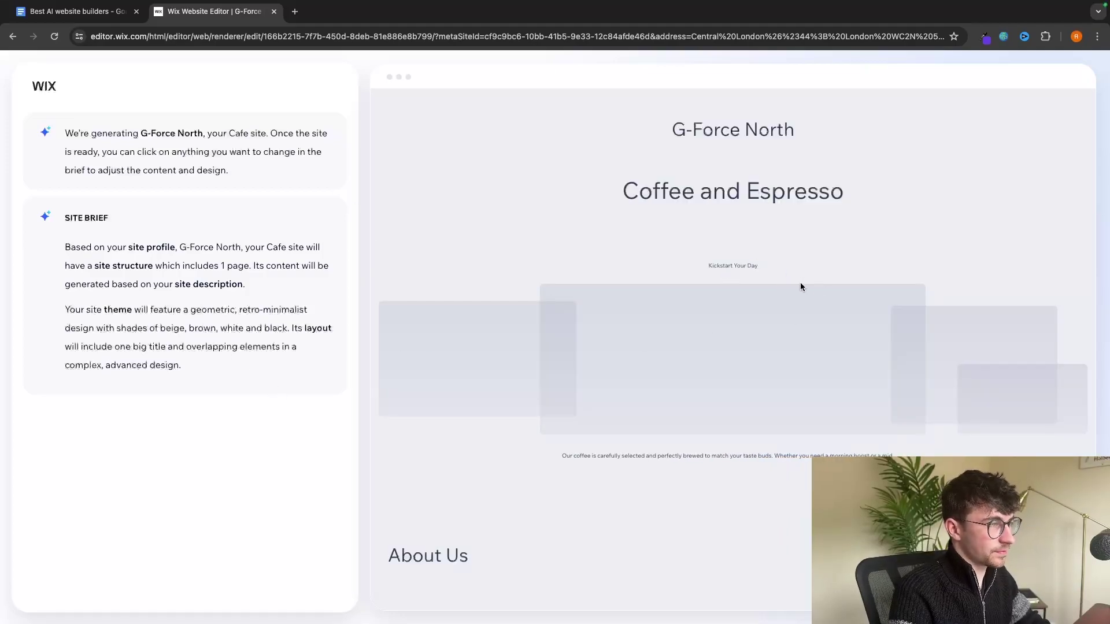
Look over the generated G-Force North site, regenerate its design, and take the new version into the editor.
{"action": "scroll", "coordinate": [819, 305], "scroll_direction": "down", "scroll_amount": 2}
{"action": "scroll", "coordinate": [819, 305], "scroll_direction": "down", "scroll_amount": 2}
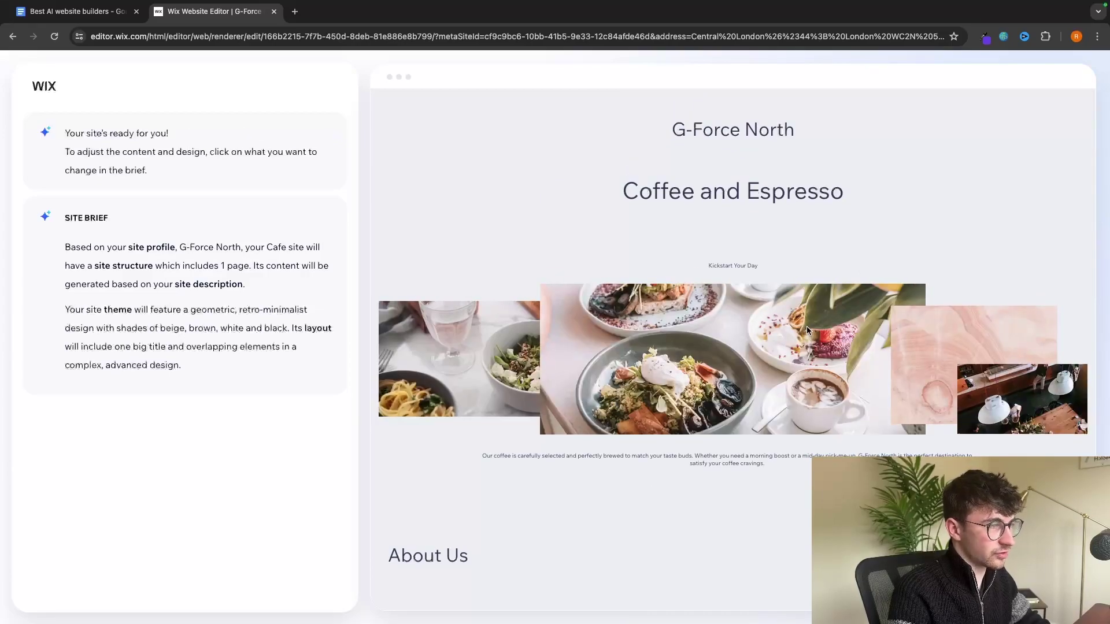
{"action": "scroll", "coordinate": [806, 326], "scroll_direction": "down", "scroll_amount": 2}
{"action": "scroll", "coordinate": [811, 360], "scroll_direction": "down", "scroll_amount": 5}
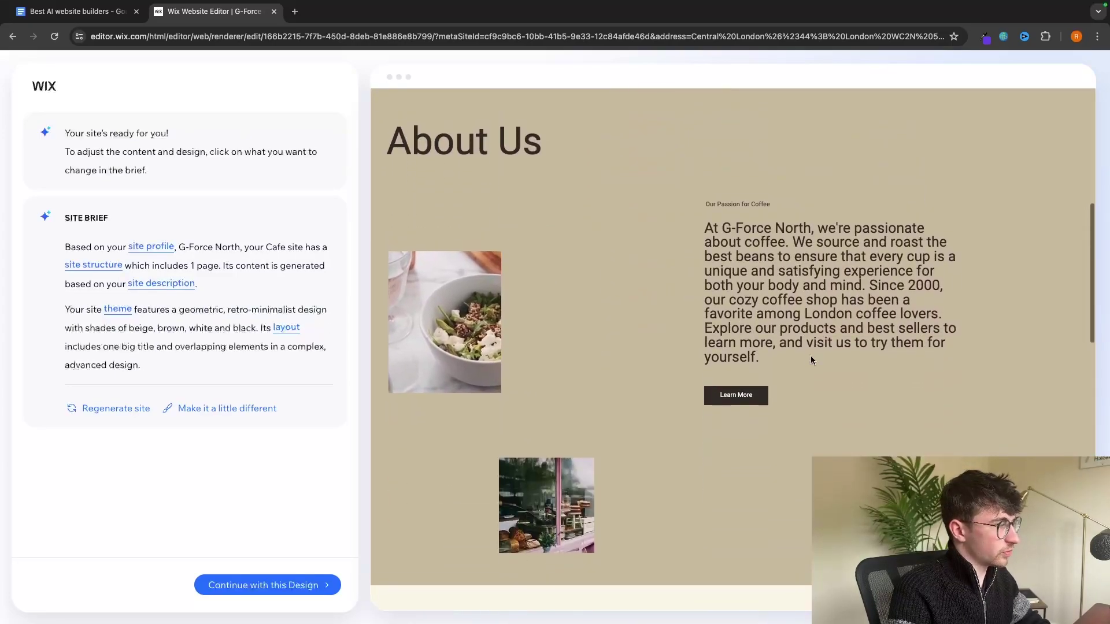
{"action": "left_click", "coordinate": [84, 409]}
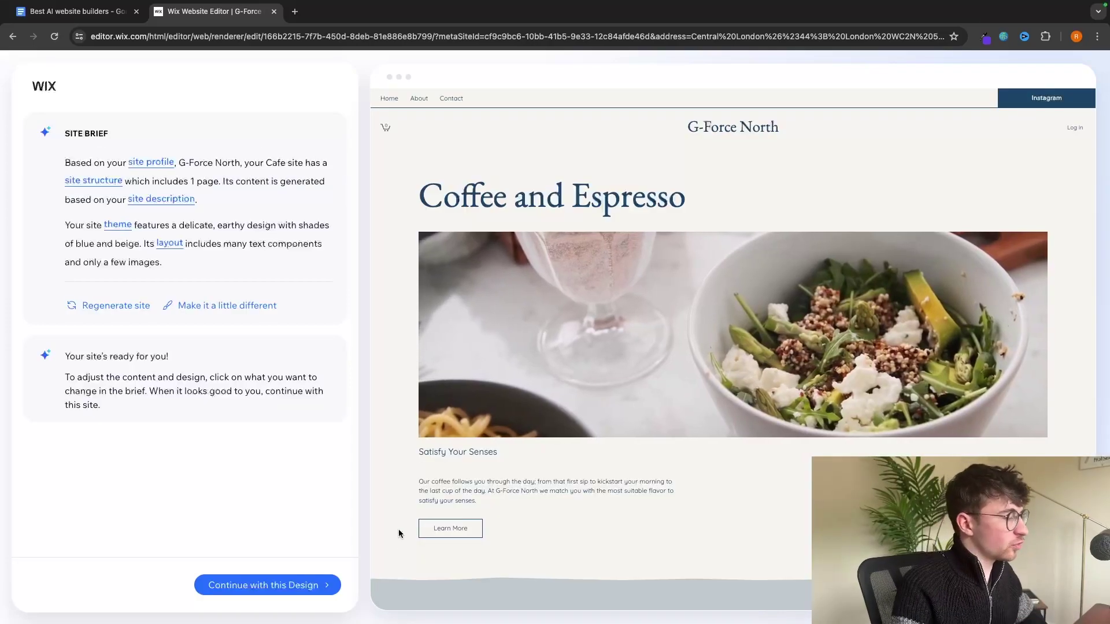
{"action": "left_click", "coordinate": [310, 583]}
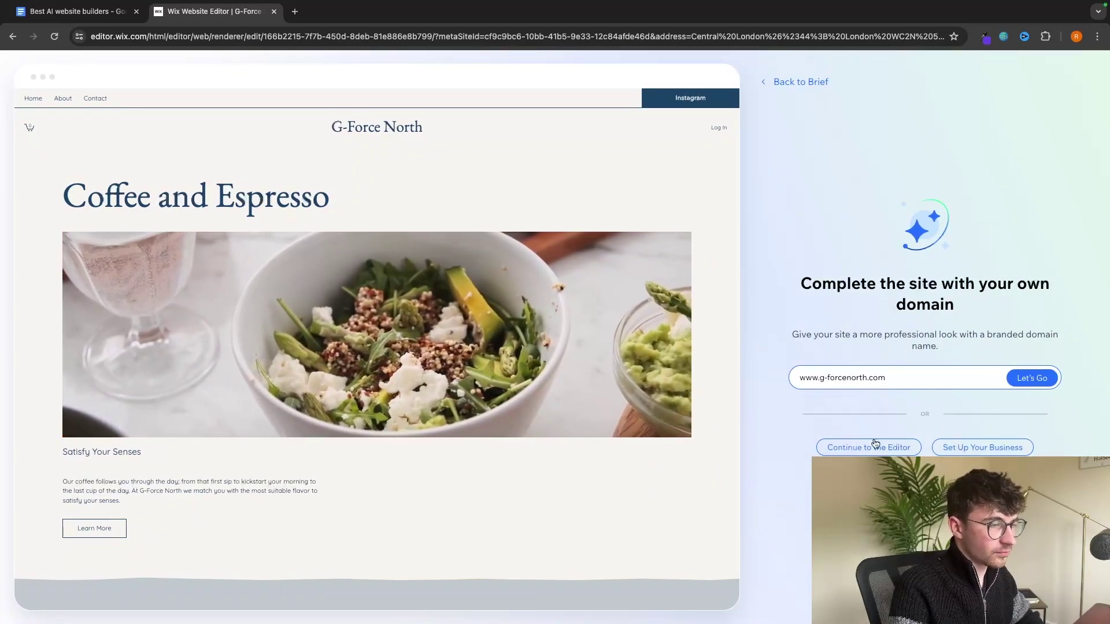
{"action": "left_click", "coordinate": [867, 448]}
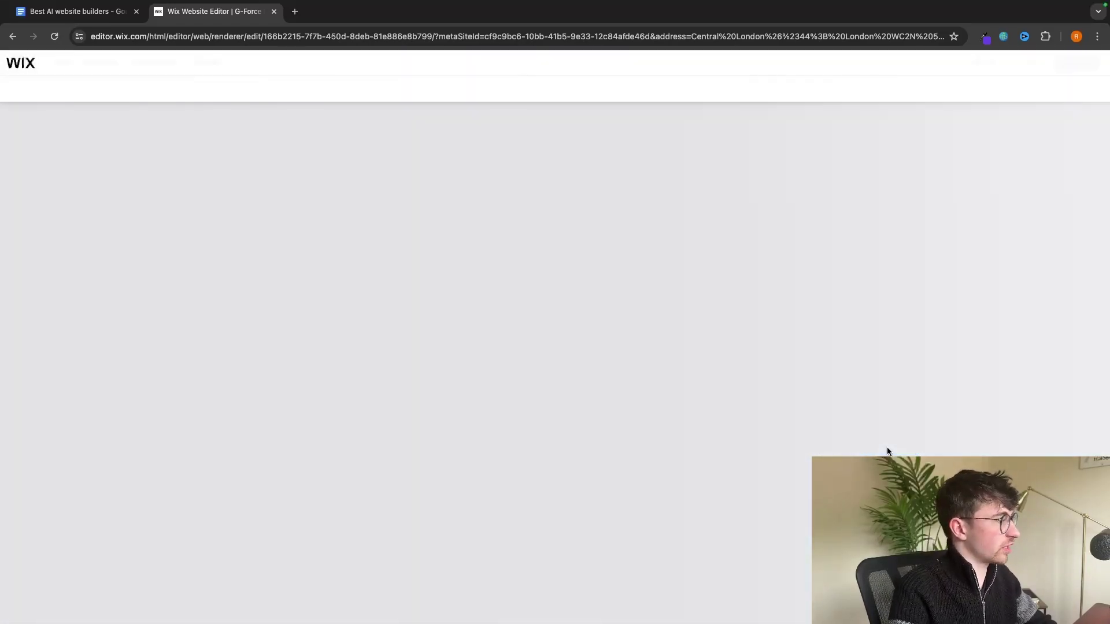
Examine the home page sections from the welcome area to the coffee beans list, including the welcome paragraph's text settings.
{"action": "scroll", "coordinate": [674, 330], "scroll_direction": "down", "scroll_amount": 7}
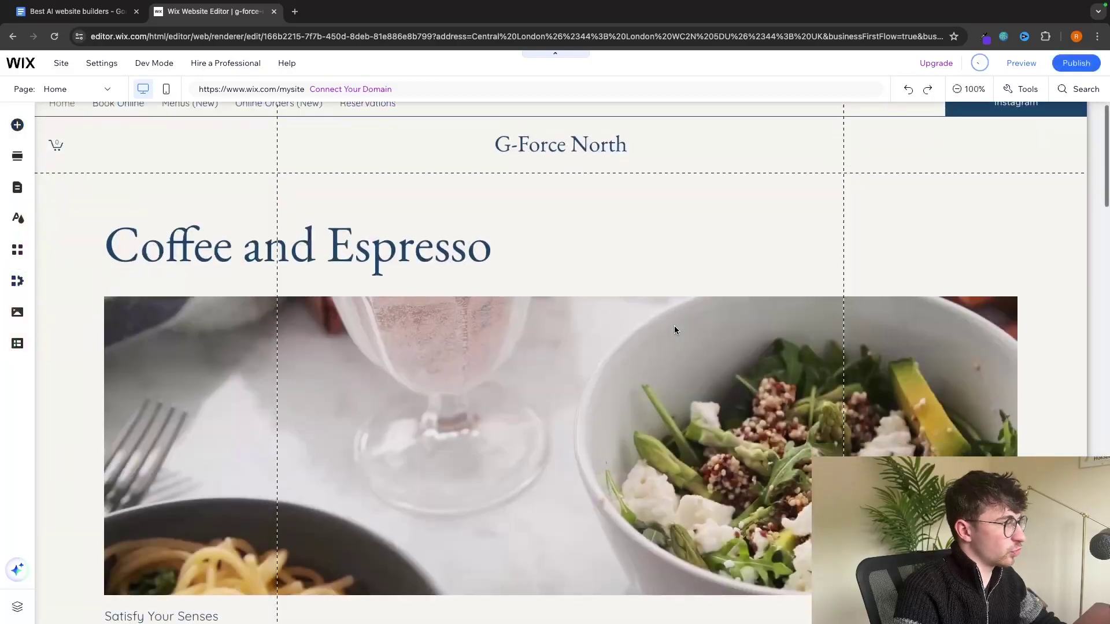
{"action": "left_click", "coordinate": [674, 330]}
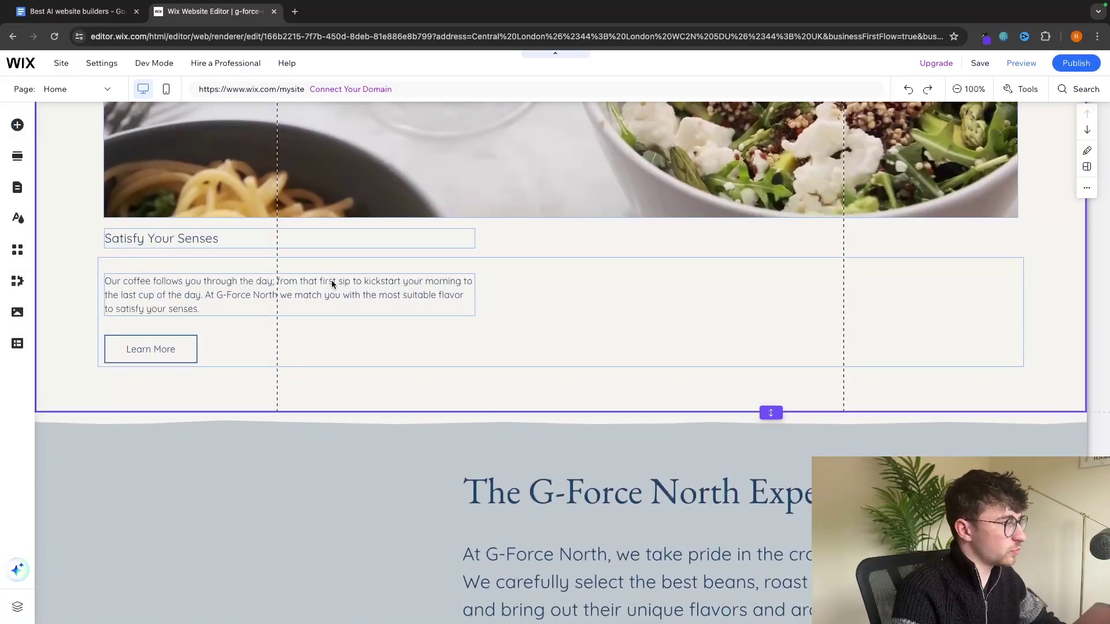
{"action": "double_click", "coordinate": [332, 281]}
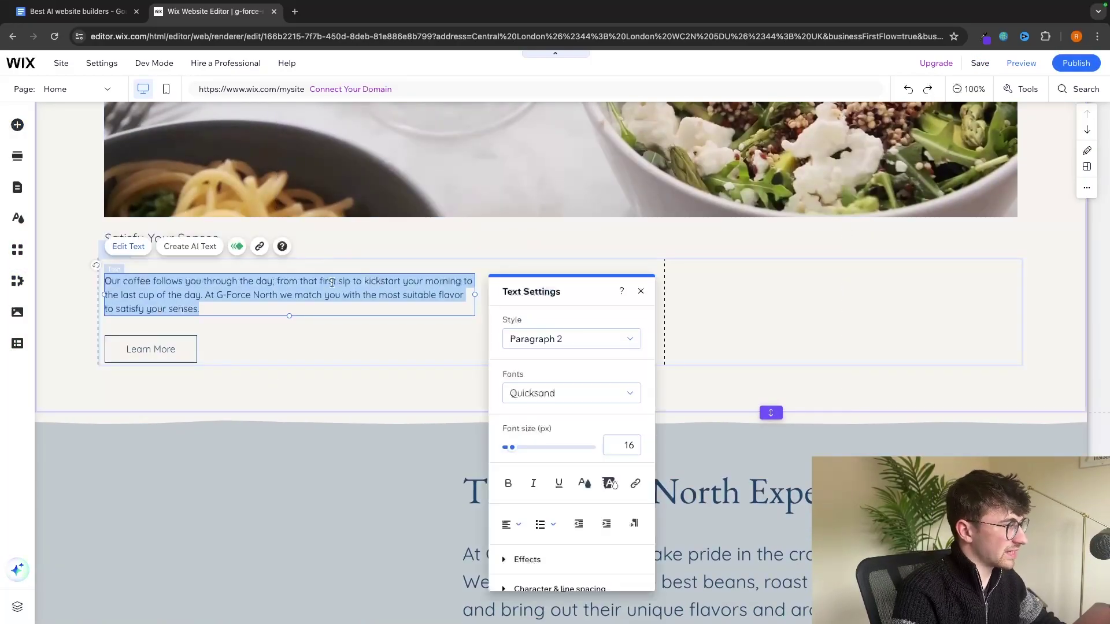
{"action": "left_click", "coordinate": [712, 256]}
{"action": "scroll", "coordinate": [712, 256], "scroll_direction": "up", "scroll_amount": 7}
{"action": "scroll", "coordinate": [640, 404], "scroll_direction": "down", "scroll_amount": 8}
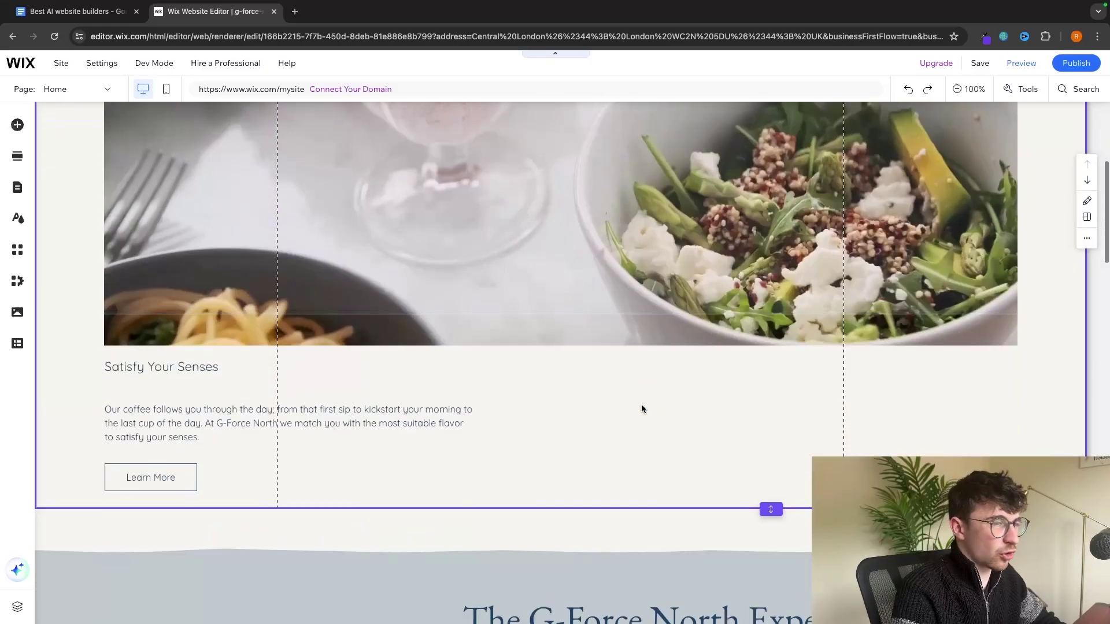
{"action": "scroll", "coordinate": [640, 404], "scroll_direction": "down", "scroll_amount": 10}
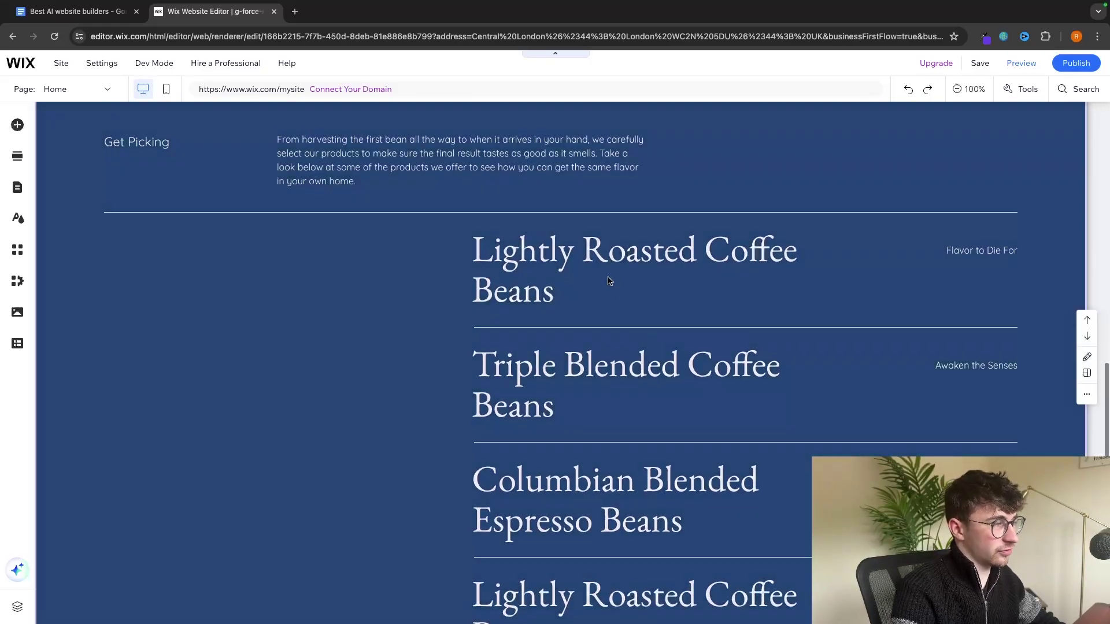
{"action": "scroll", "coordinate": [587, 282], "scroll_direction": "up", "scroll_amount": 15}
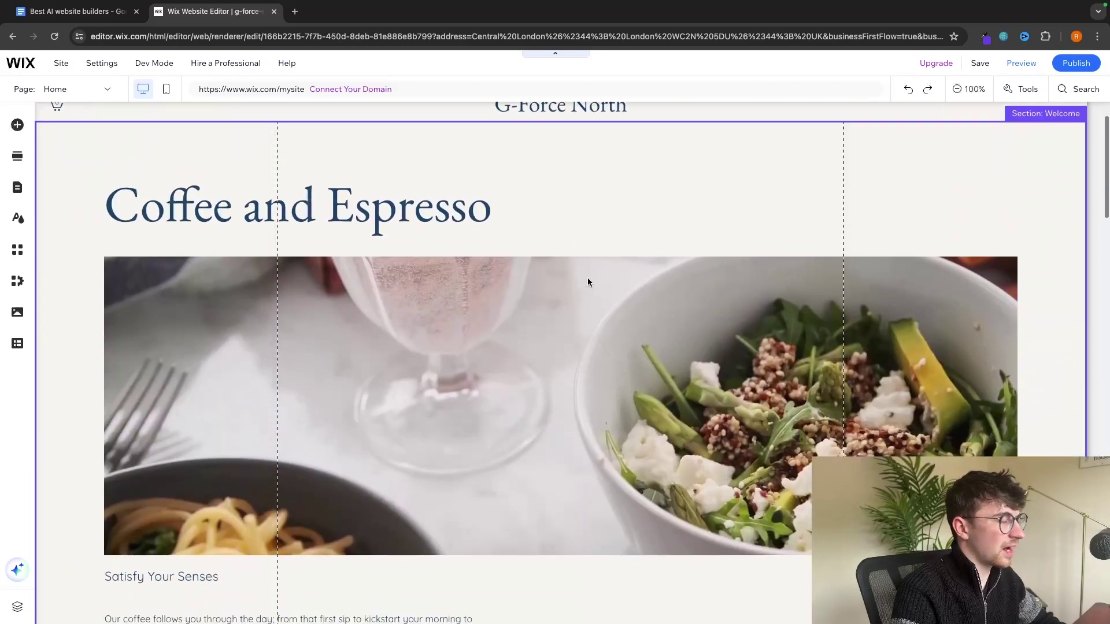
Open the AI Text Creator for the paragraph under Satisfy Your Senses, and close it.
{"action": "scroll", "coordinate": [588, 283], "scroll_direction": "down", "scroll_amount": 4}
{"action": "double_click", "coordinate": [229, 377]}
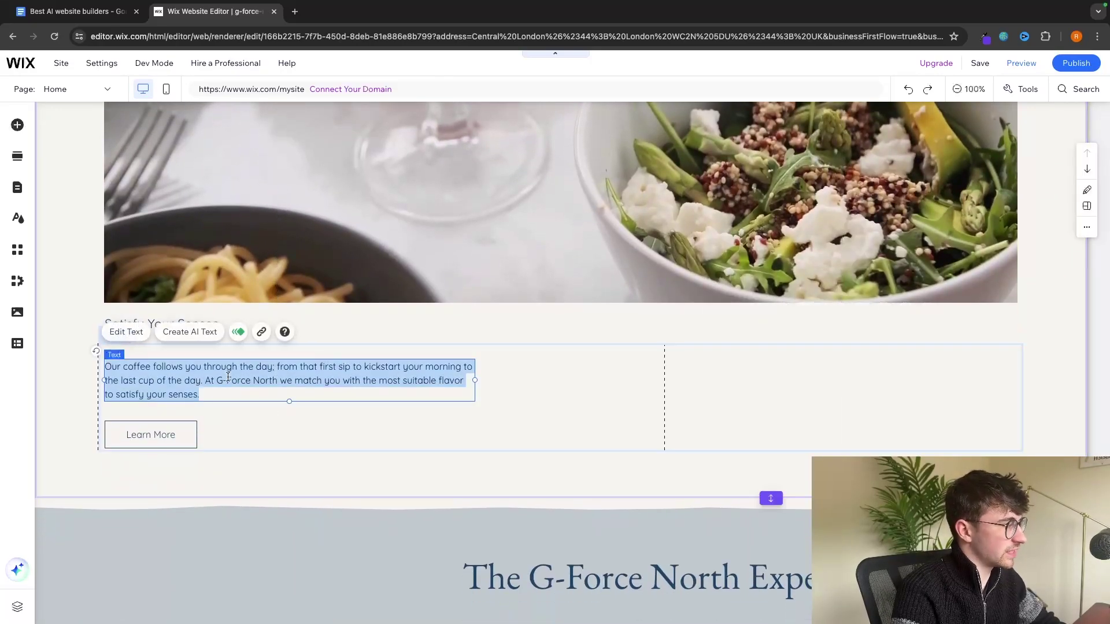
{"action": "left_click", "coordinate": [194, 391]}
{"action": "left_click_drag", "start_coordinate": [202, 394], "coordinate": [96, 355]}
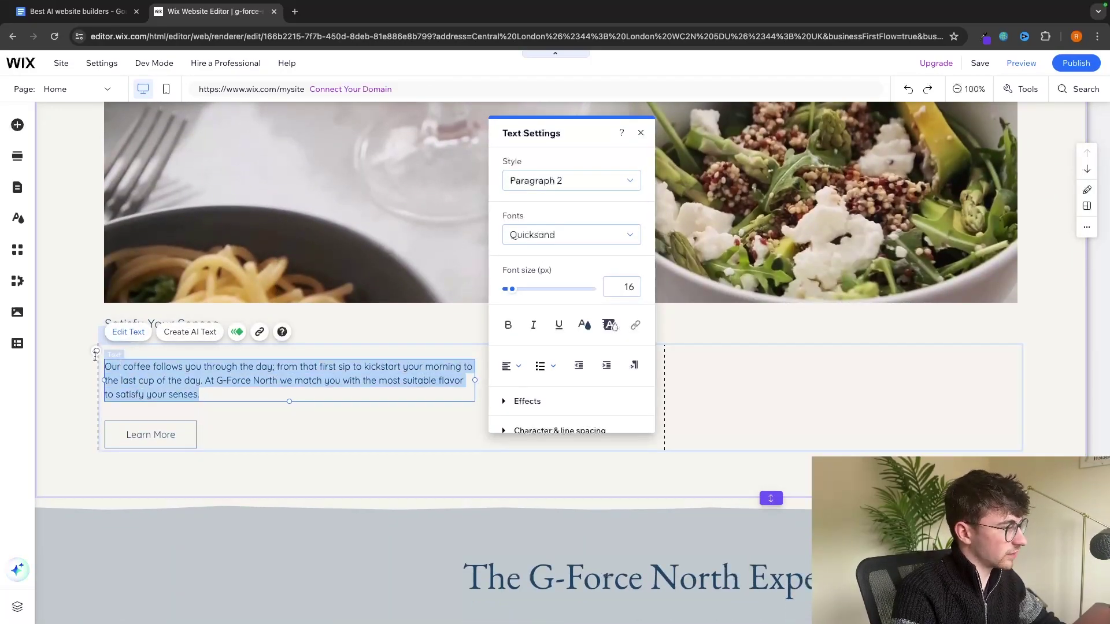
{"action": "left_click", "coordinate": [194, 325]}
{"action": "left_click", "coordinate": [277, 396]}
{"action": "left_click", "coordinate": [192, 370]}
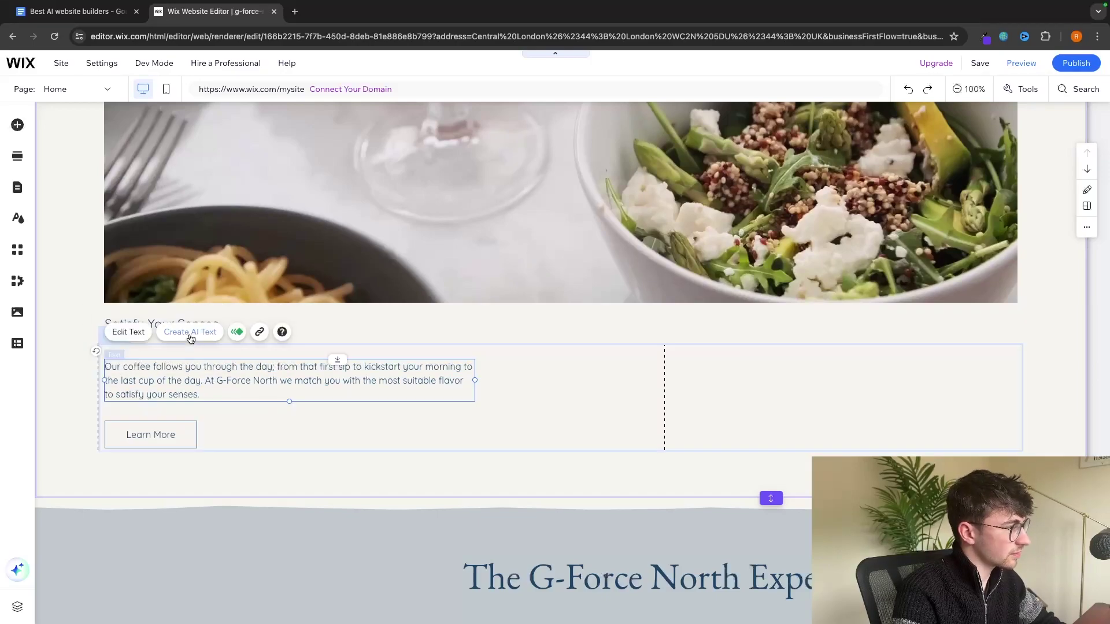
{"action": "left_click", "coordinate": [191, 333]}
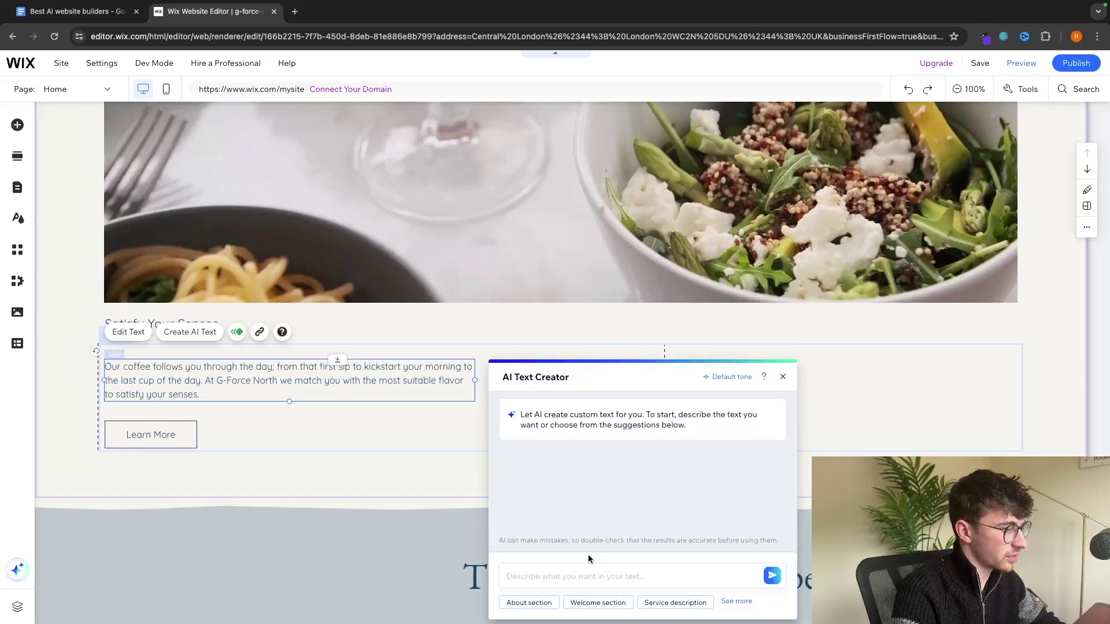
{"action": "key", "text": "Escape"}
Generate an AI image for the background of the strip under Coffee and Espresso, using the prompt "a happy man with a cup of coffee" and Photo style.
{"action": "scroll", "coordinate": [639, 382], "scroll_direction": "up", "scroll_amount": 5}
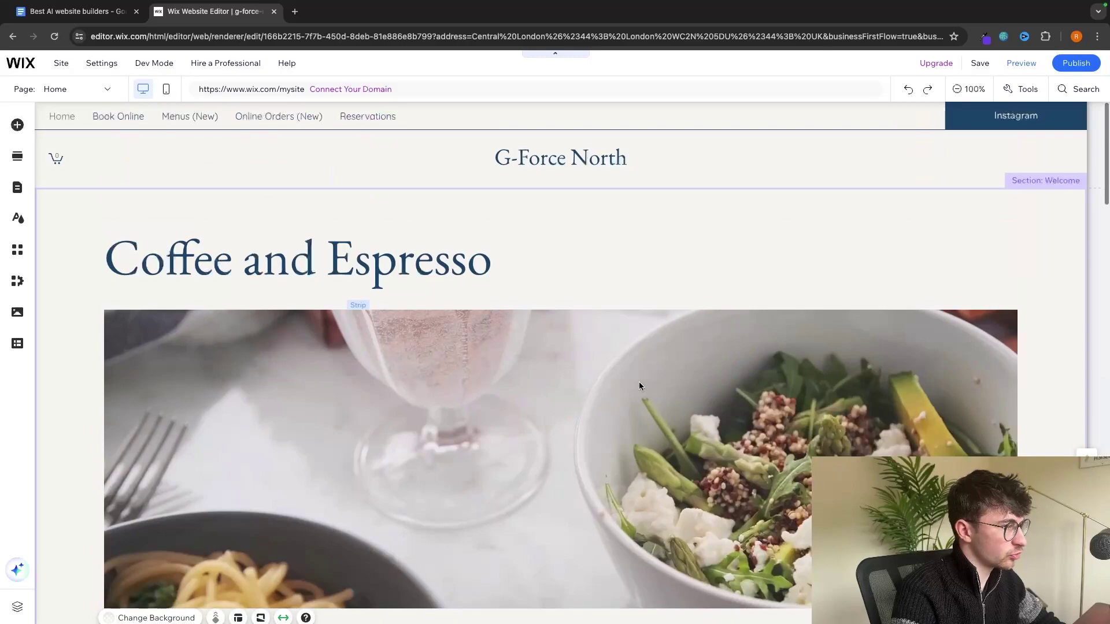
{"action": "left_click", "coordinate": [774, 361]}
{"action": "left_click", "coordinate": [728, 349]}
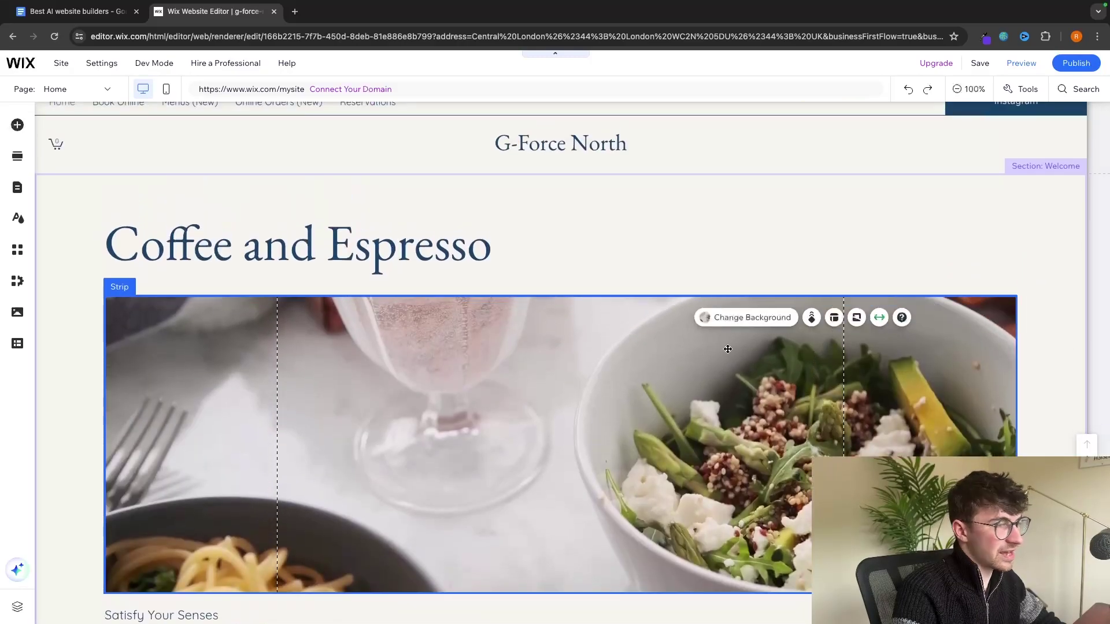
{"action": "left_click", "coordinate": [749, 319]}
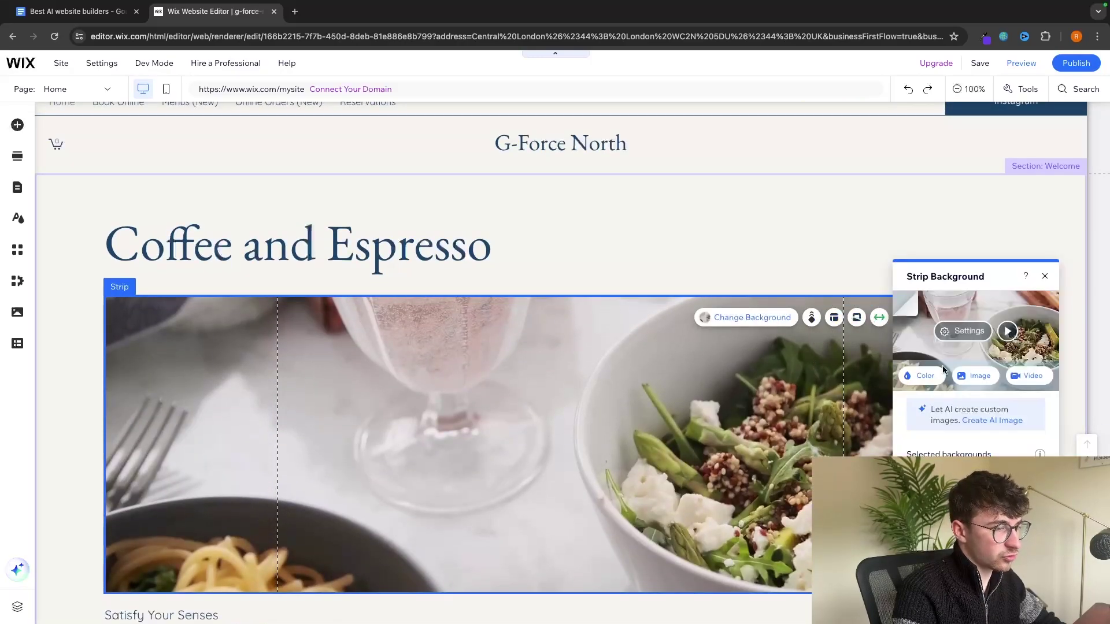
{"action": "left_click", "coordinate": [990, 420]}
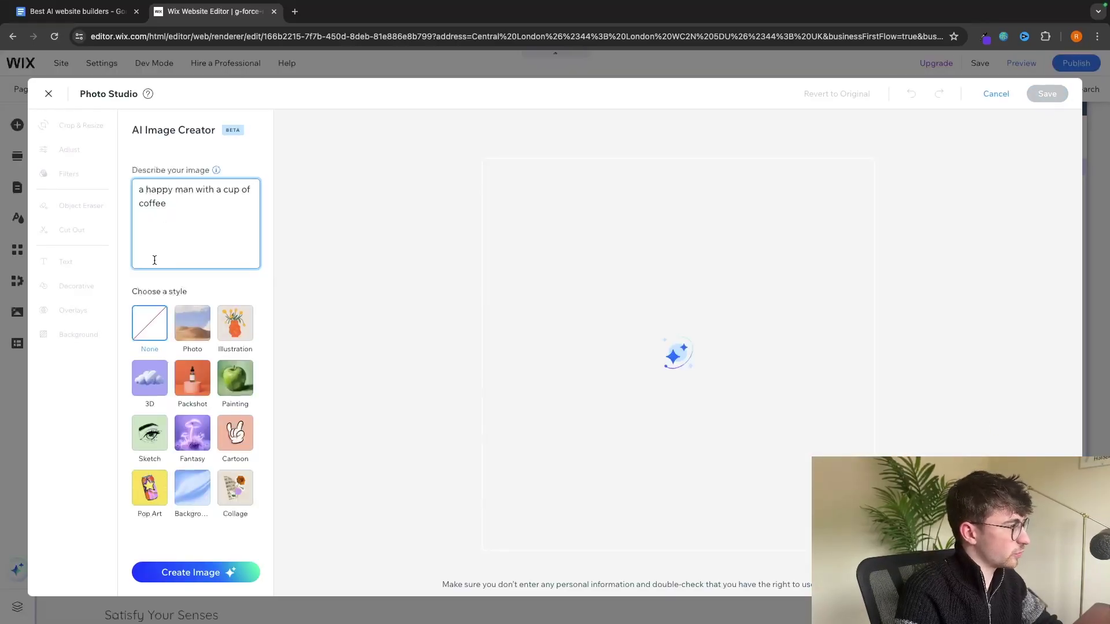
{"action": "left_click", "coordinate": [193, 340]}
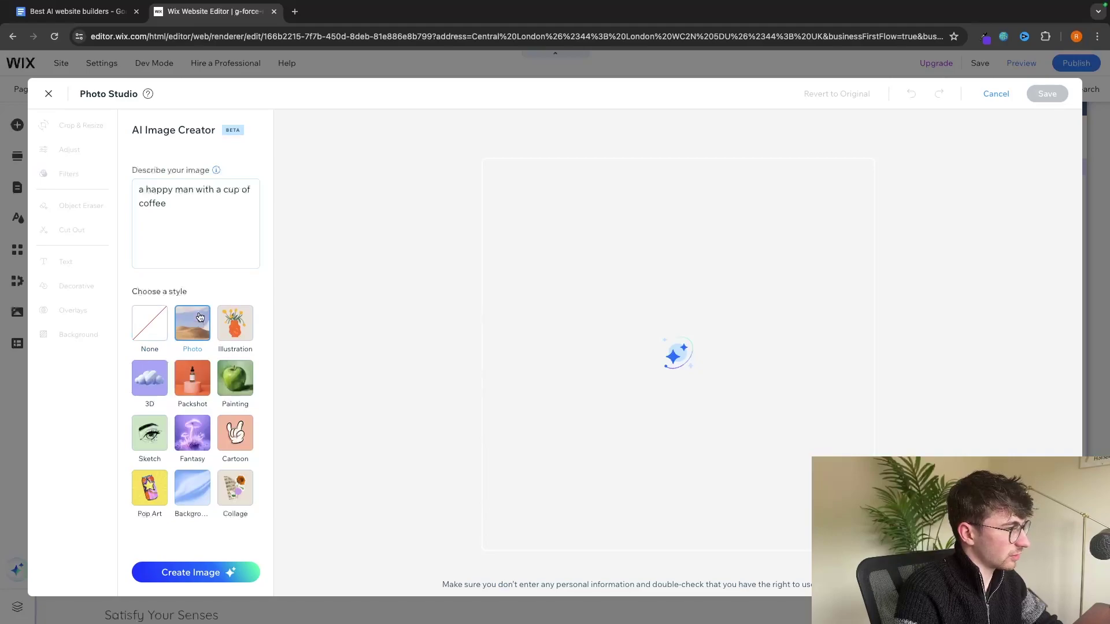
{"action": "left_click", "coordinate": [197, 572]}
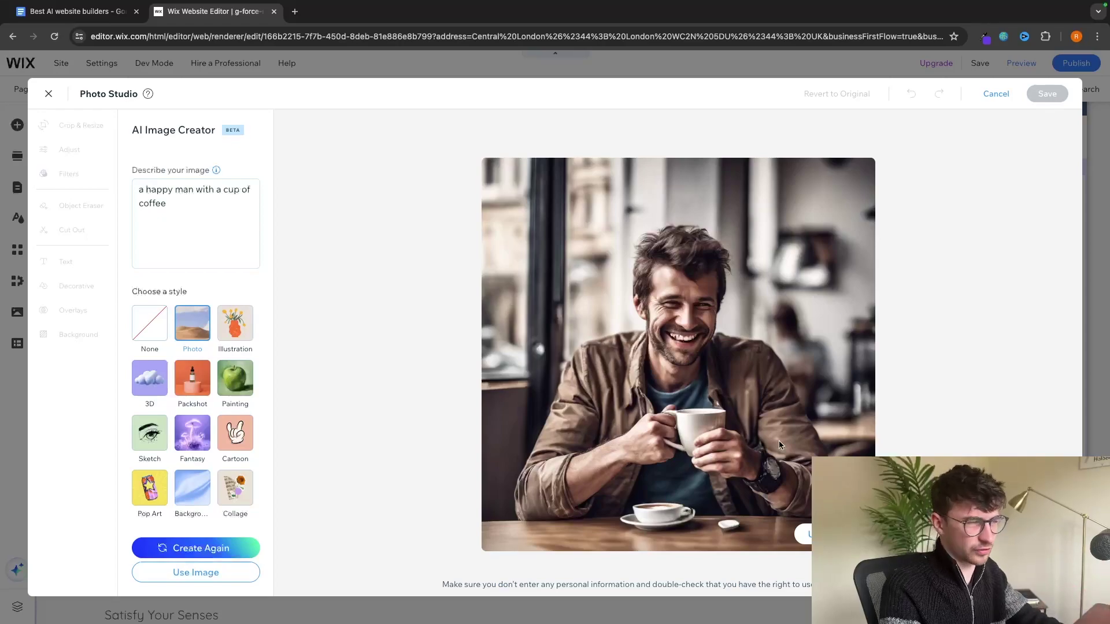
Save the generated image as the strip's background and view its opacity, scaling and positioning settings.
{"action": "left_click", "coordinate": [805, 533]}
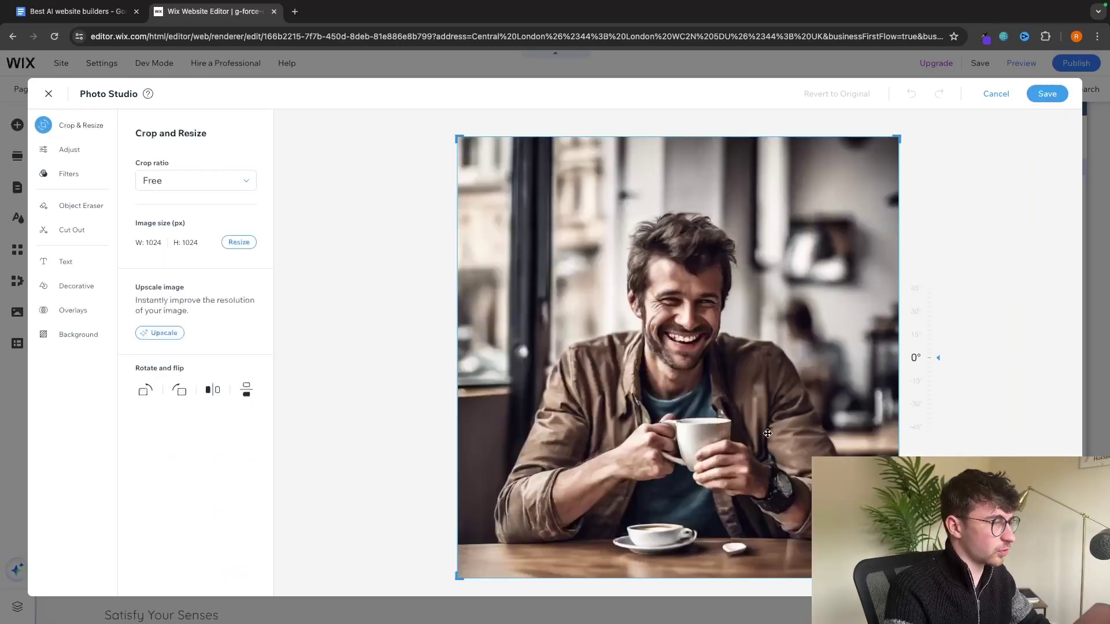
{"action": "left_click", "coordinate": [1033, 100]}
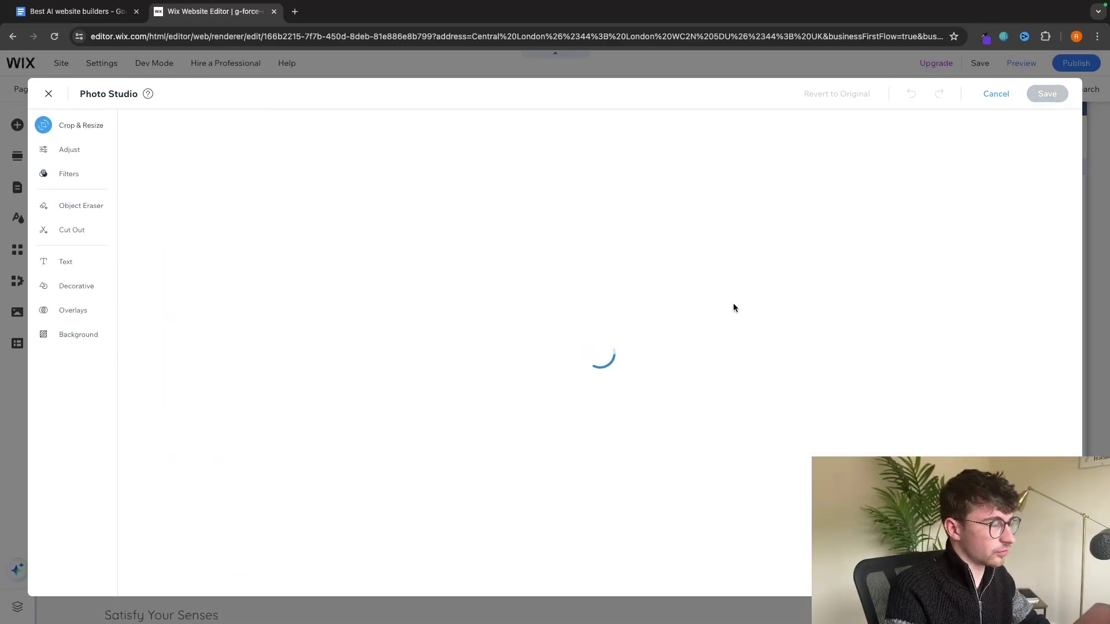
{"action": "scroll", "coordinate": [644, 276], "scroll_direction": "down", "scroll_amount": 2}
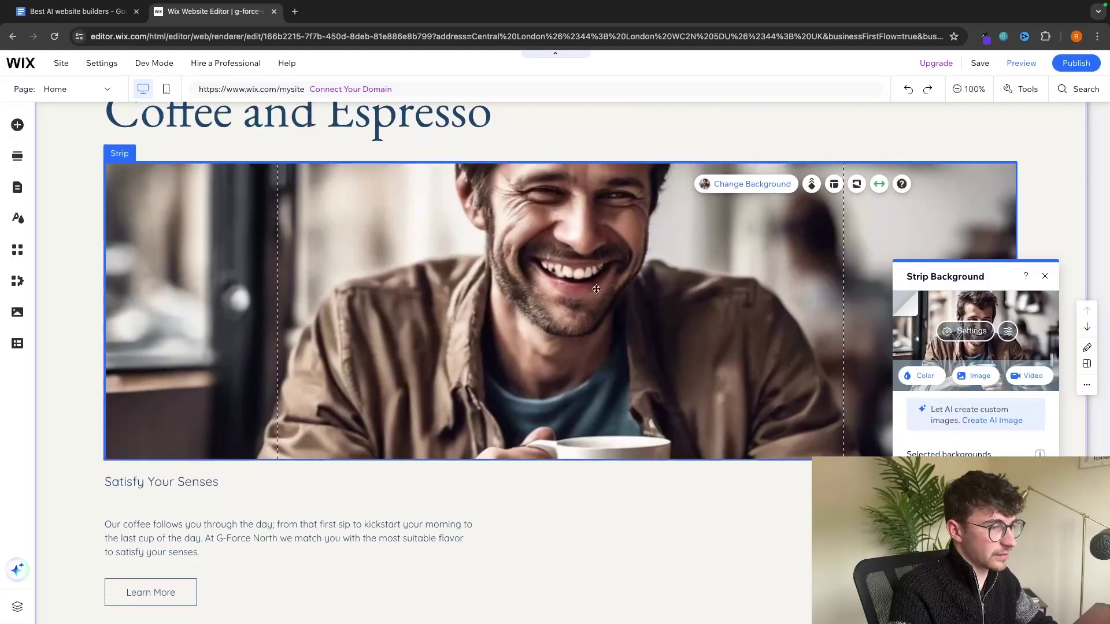
{"action": "left_click", "coordinate": [981, 334]}
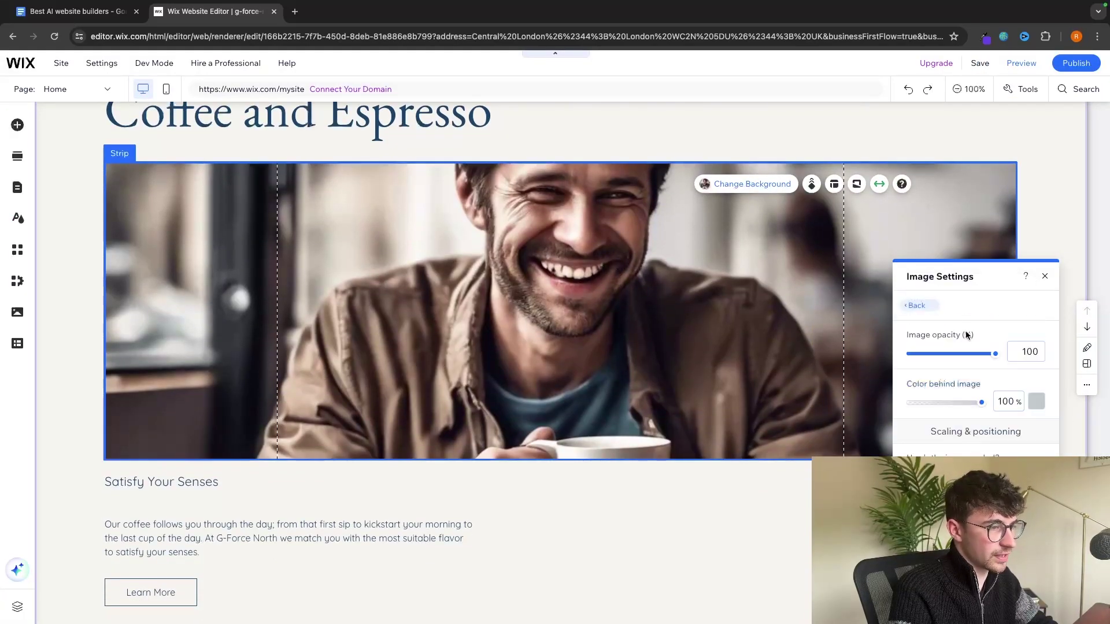
{"action": "scroll", "coordinate": [951, 360], "scroll_direction": "down", "scroll_amount": 2}
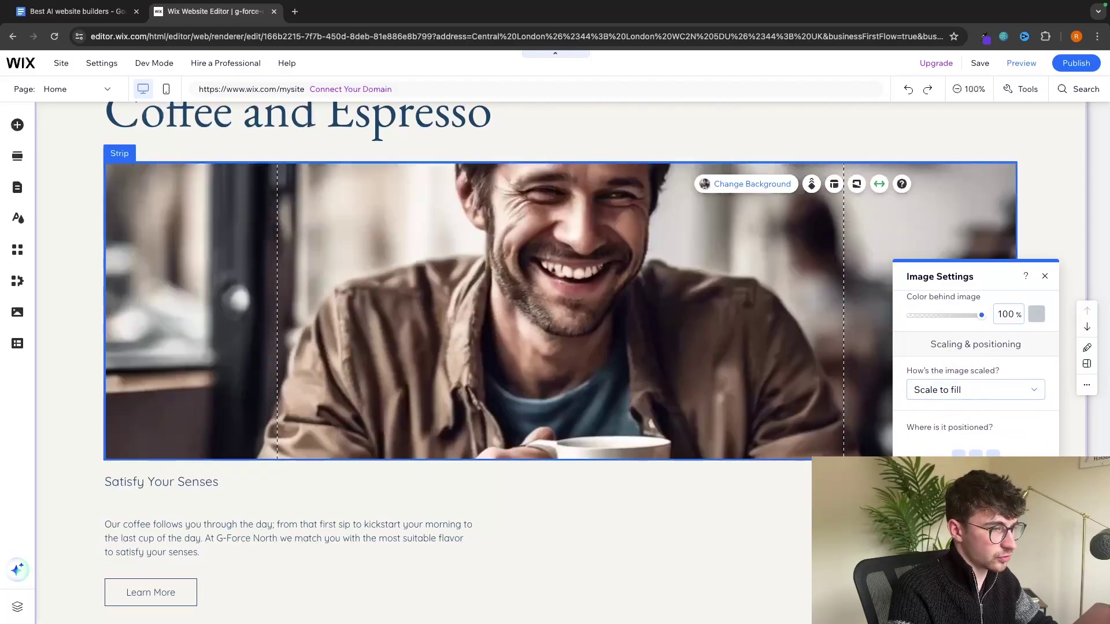
Insert the Contact section with the desert background between the welcome section and The G-Force North Experience section.
{"action": "scroll", "coordinate": [828, 310], "scroll_direction": "down", "scroll_amount": 5}
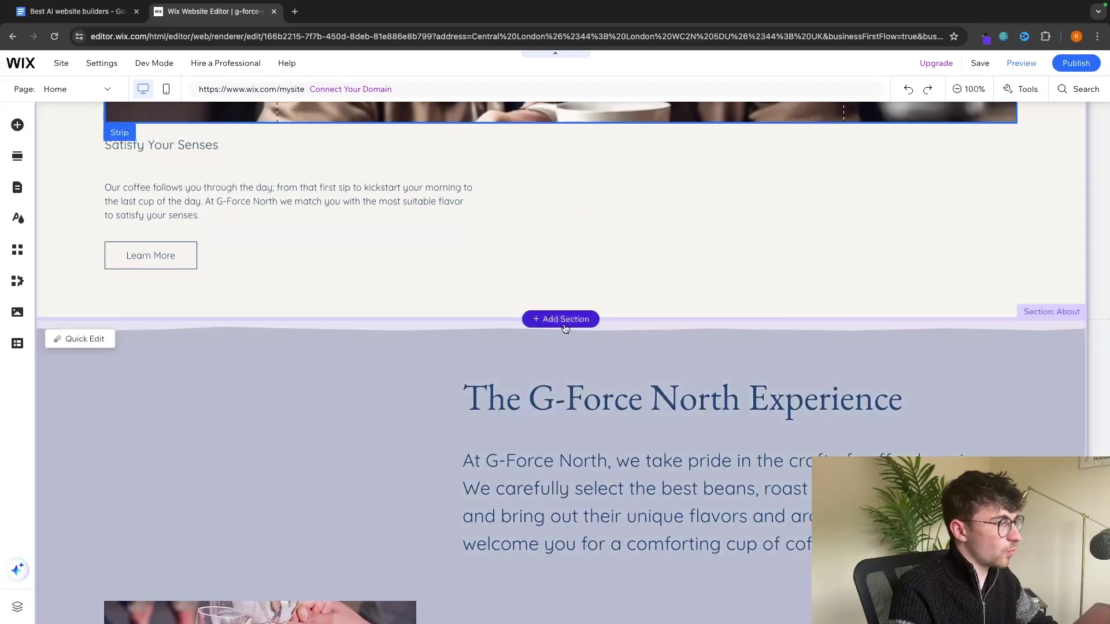
{"action": "left_click", "coordinate": [560, 318]}
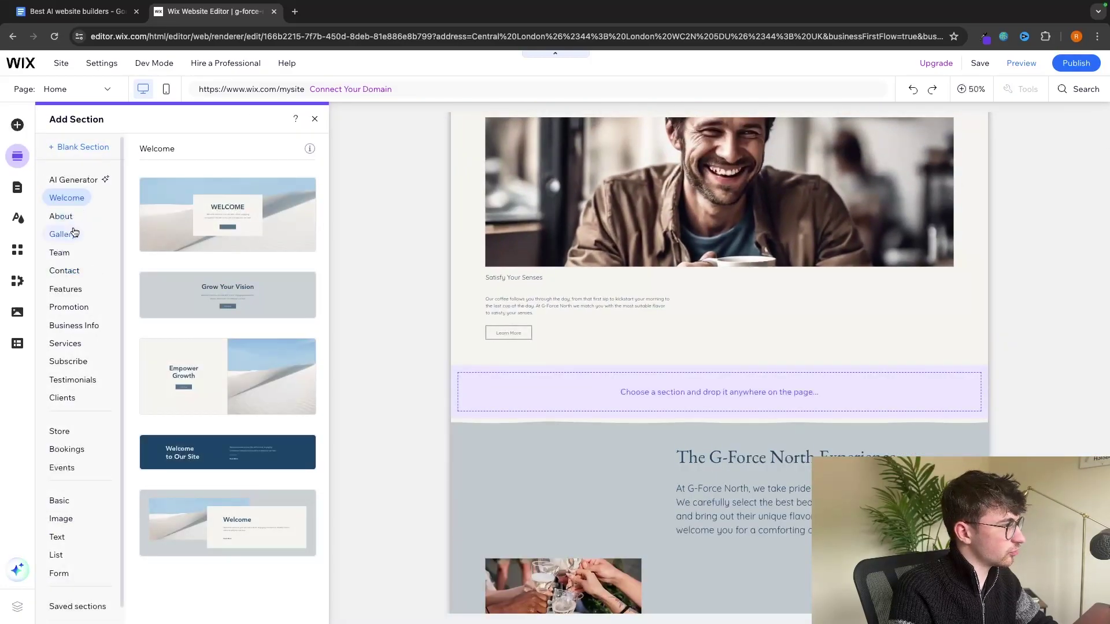
{"action": "left_click", "coordinate": [74, 233]}
{"action": "left_click", "coordinate": [75, 271]}
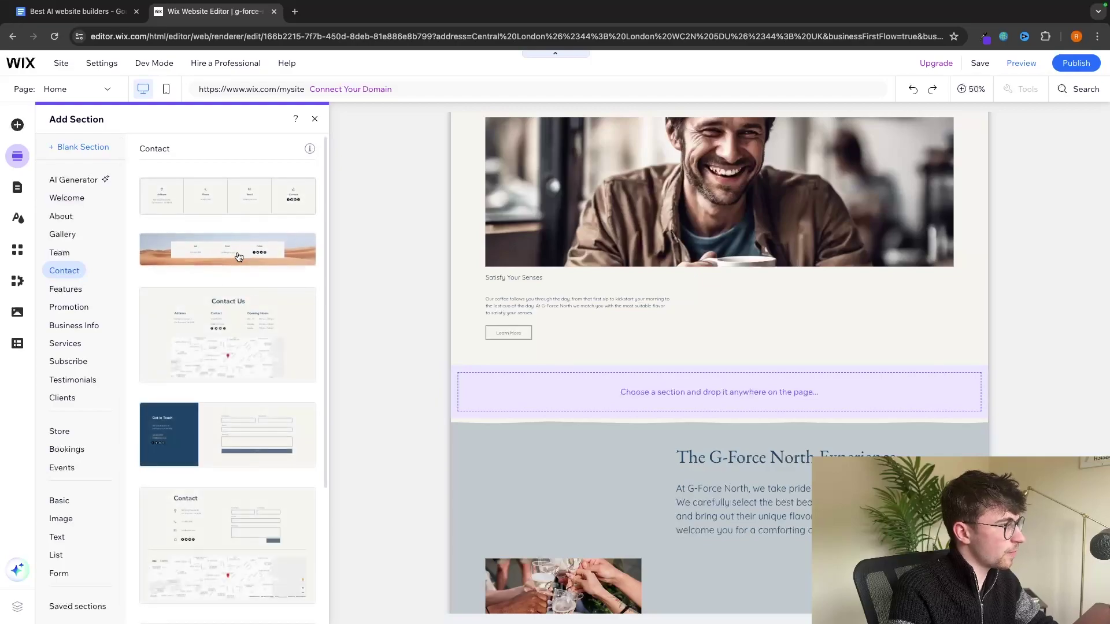
{"action": "left_click_drag", "start_coordinate": [355, 285], "coordinate": [678, 411]}
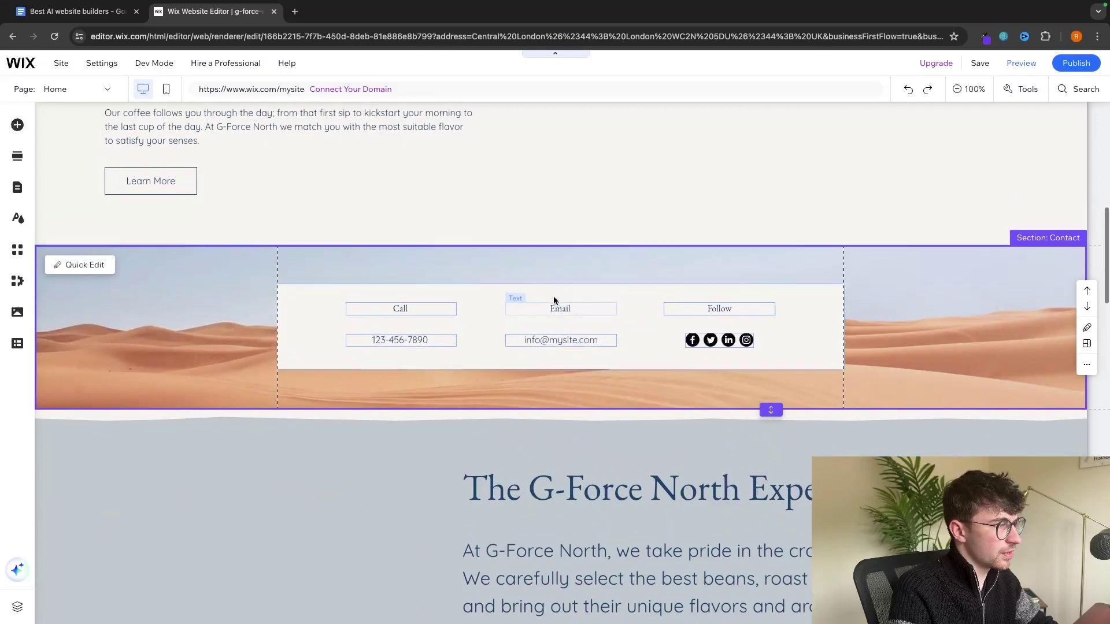
Inspect the new contact section's container box, Email heading and social bar.
{"action": "left_click", "coordinate": [558, 314]}
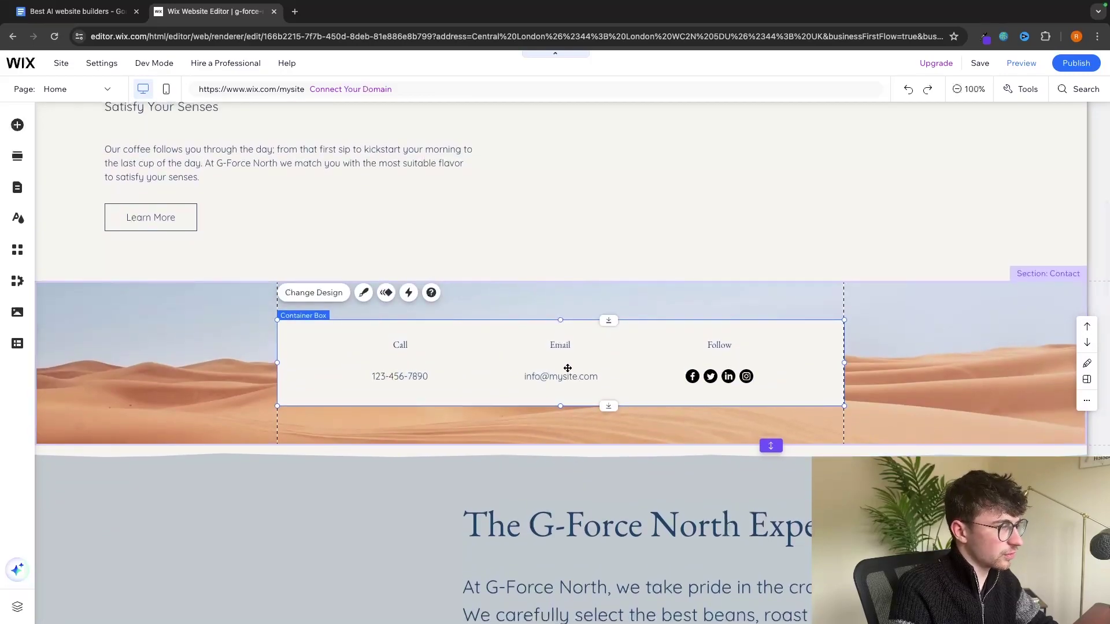
{"action": "left_click", "coordinate": [560, 344]}
{"action": "left_click", "coordinate": [691, 376]}
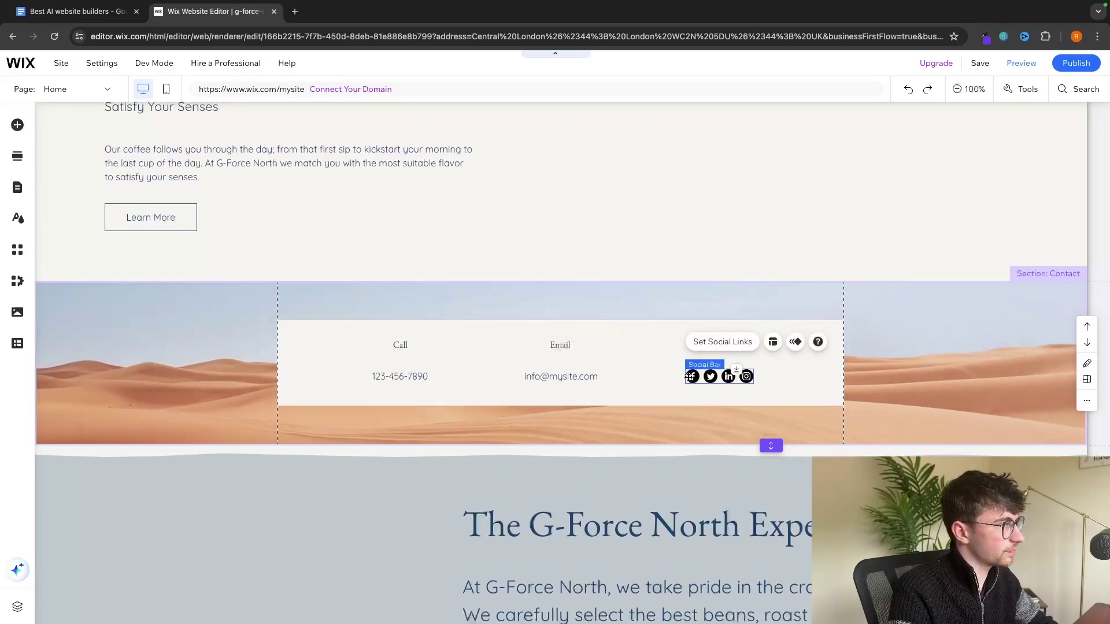
Insert a full-width strip with a snowy forest background between the Satisfy Your Senses text and the Contact section.
{"action": "left_click", "coordinate": [17, 125]}
{"action": "left_click", "coordinate": [62, 192]}
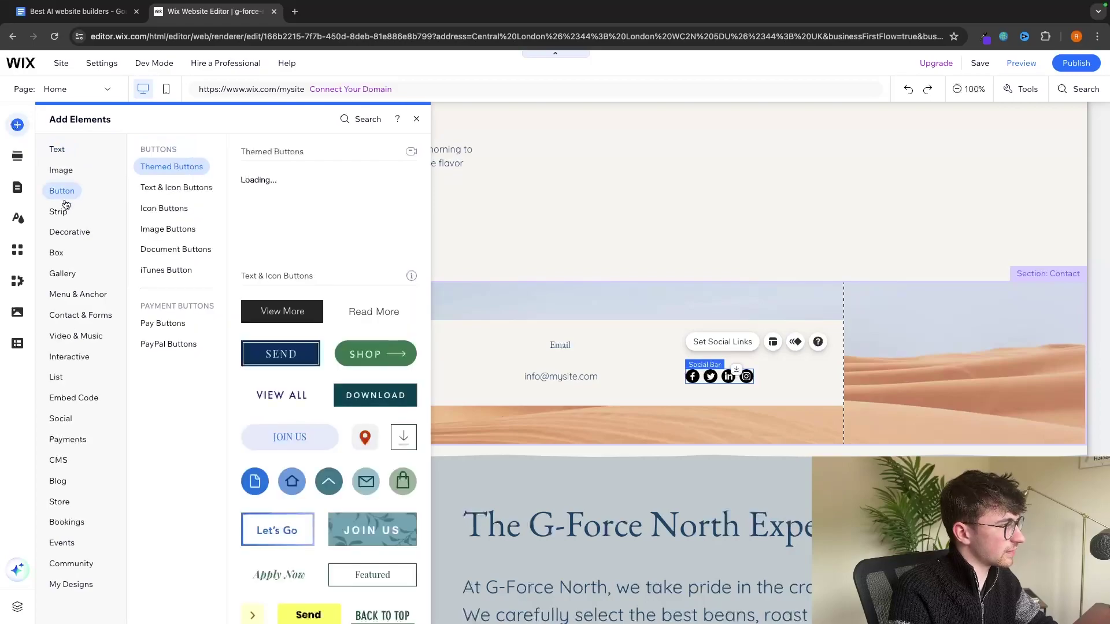
{"action": "left_click", "coordinate": [66, 209]}
{"action": "left_click_drag", "start_coordinate": [295, 333], "coordinate": [540, 238]}
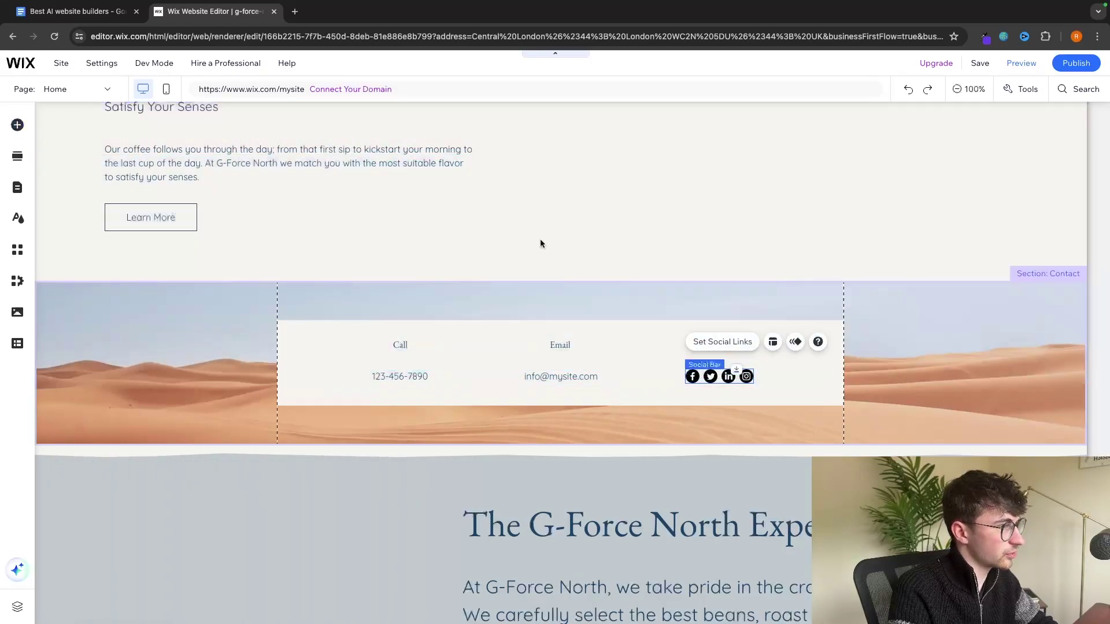
{"action": "scroll", "coordinate": [406, 222], "scroll_direction": "up", "scroll_amount": 2}
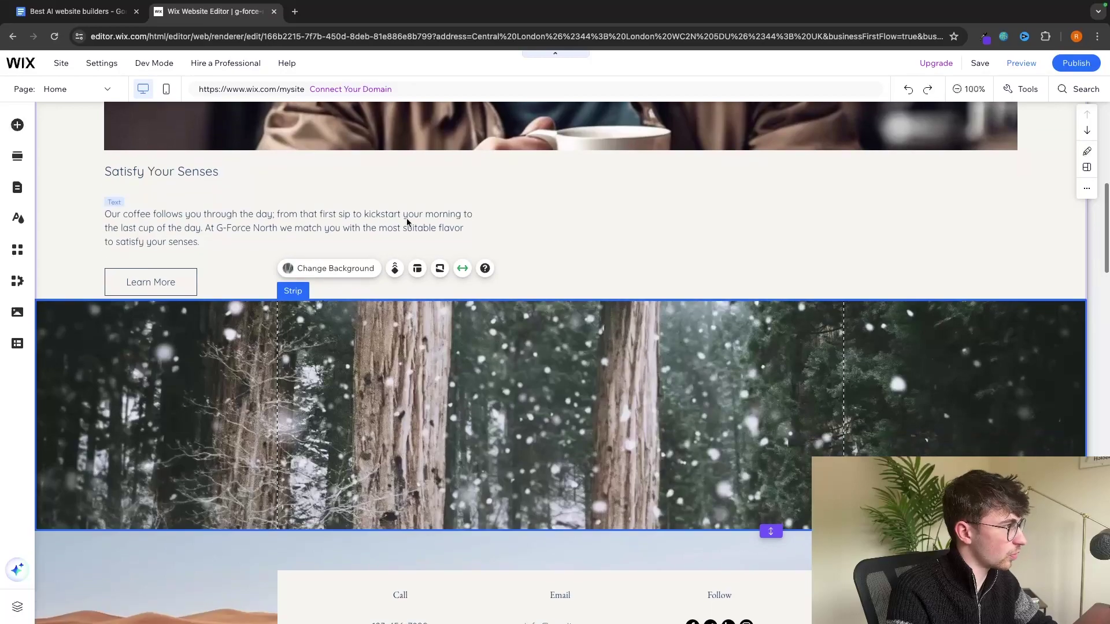
In the mobile layout, move the Our Products description so it sits below the Get Picking line without overlapping it.
{"action": "left_click", "coordinate": [167, 91]}
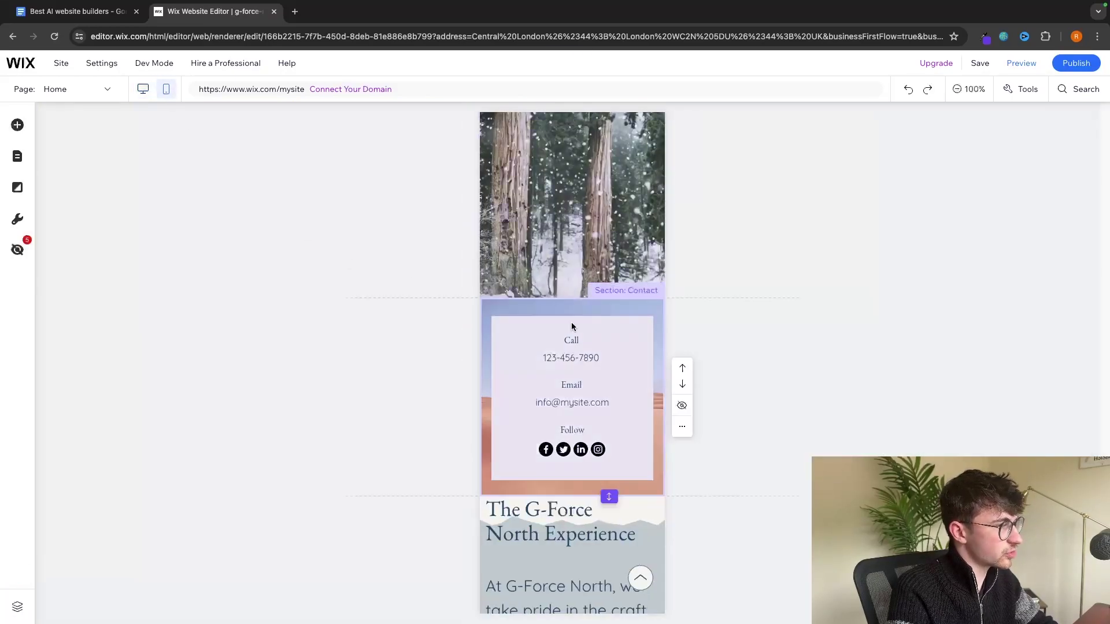
{"action": "scroll", "coordinate": [578, 323], "scroll_direction": "up", "scroll_amount": 5}
{"action": "scroll", "coordinate": [596, 333], "scroll_direction": "down", "scroll_amount": 10}
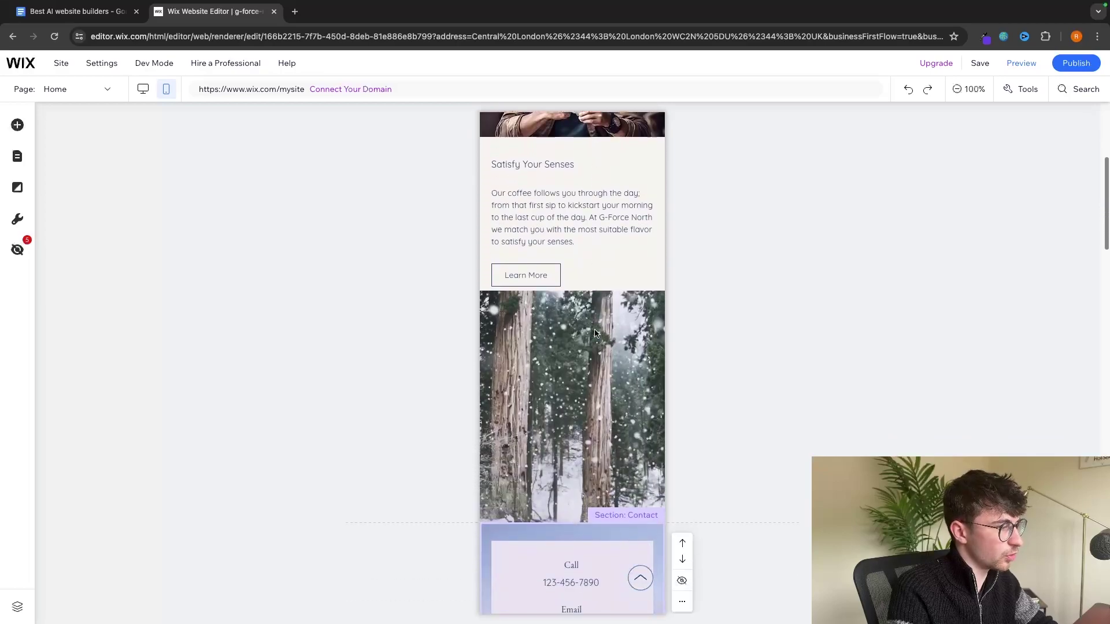
{"action": "scroll", "coordinate": [596, 334], "scroll_direction": "down", "scroll_amount": 3}
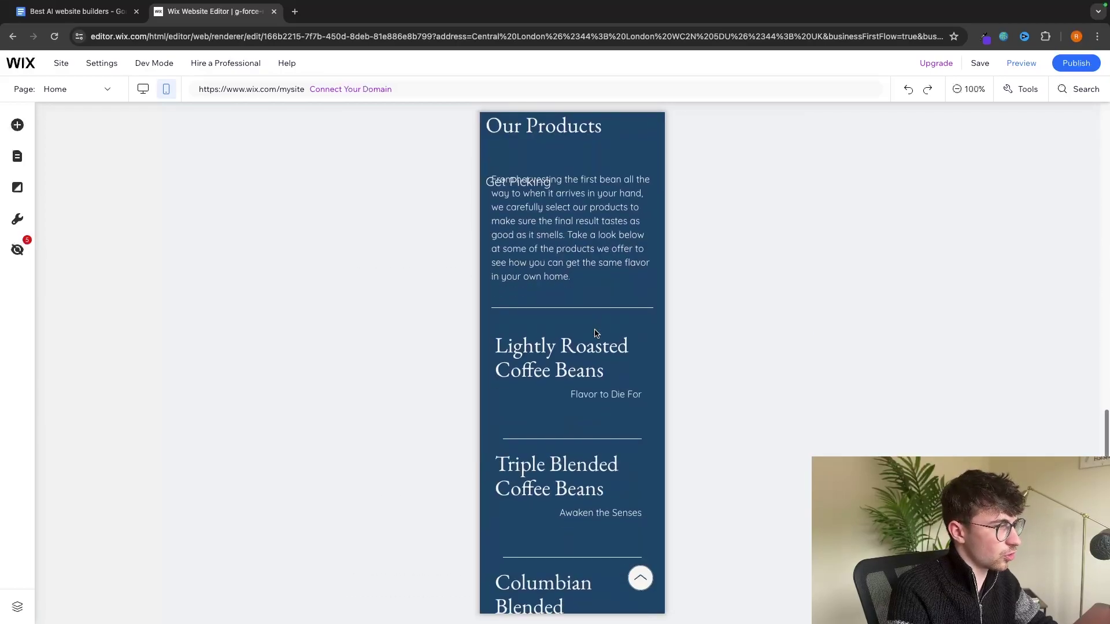
{"action": "scroll", "coordinate": [543, 292], "scroll_direction": "up", "scroll_amount": 2}
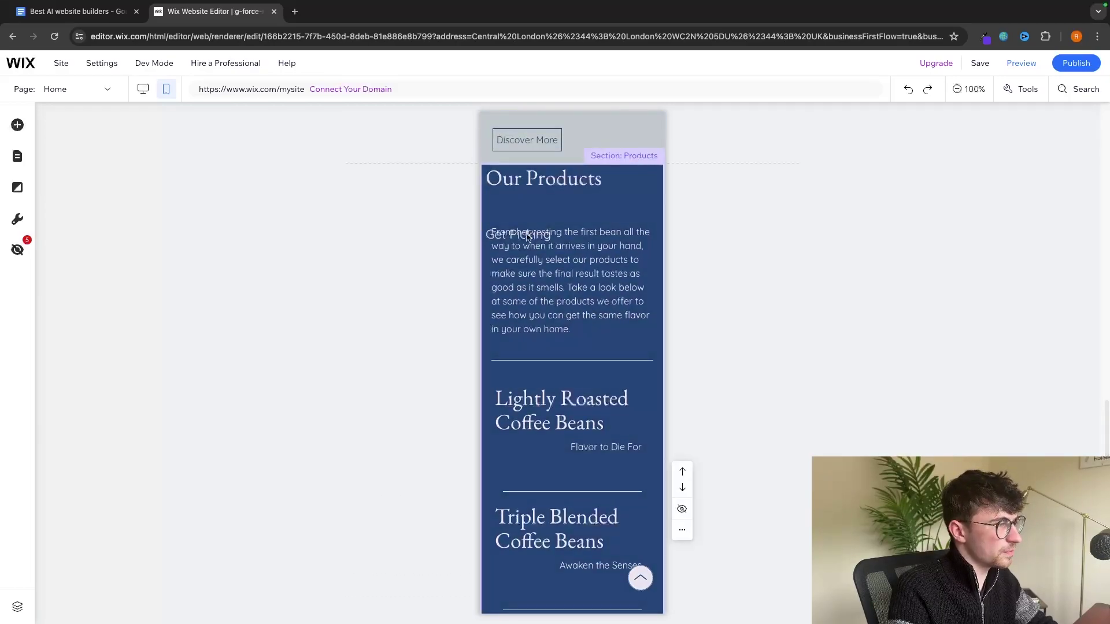
{"action": "left_click_drag", "start_coordinate": [534, 238], "coordinate": [528, 256]}
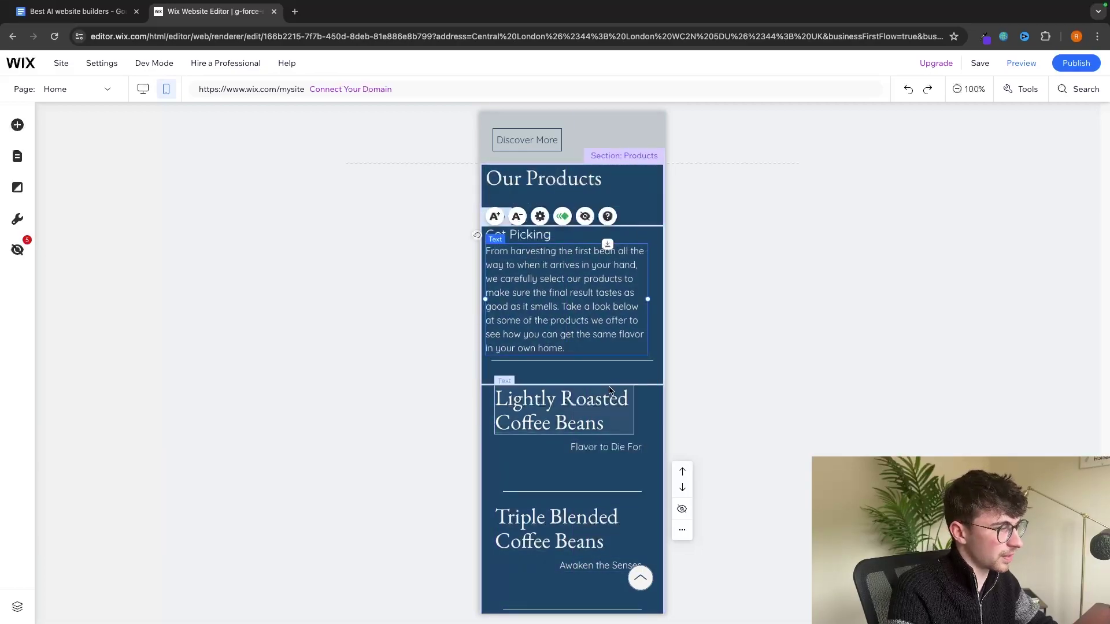
Review the rest of the mobile layout through the product list and Follow Us gallery, returning to the header.
{"action": "scroll", "coordinate": [607, 376], "scroll_direction": "down", "scroll_amount": 8}
{"action": "scroll", "coordinate": [608, 386], "scroll_direction": "down", "scroll_amount": 3}
{"action": "scroll", "coordinate": [608, 386], "scroll_direction": "up", "scroll_amount": 15}
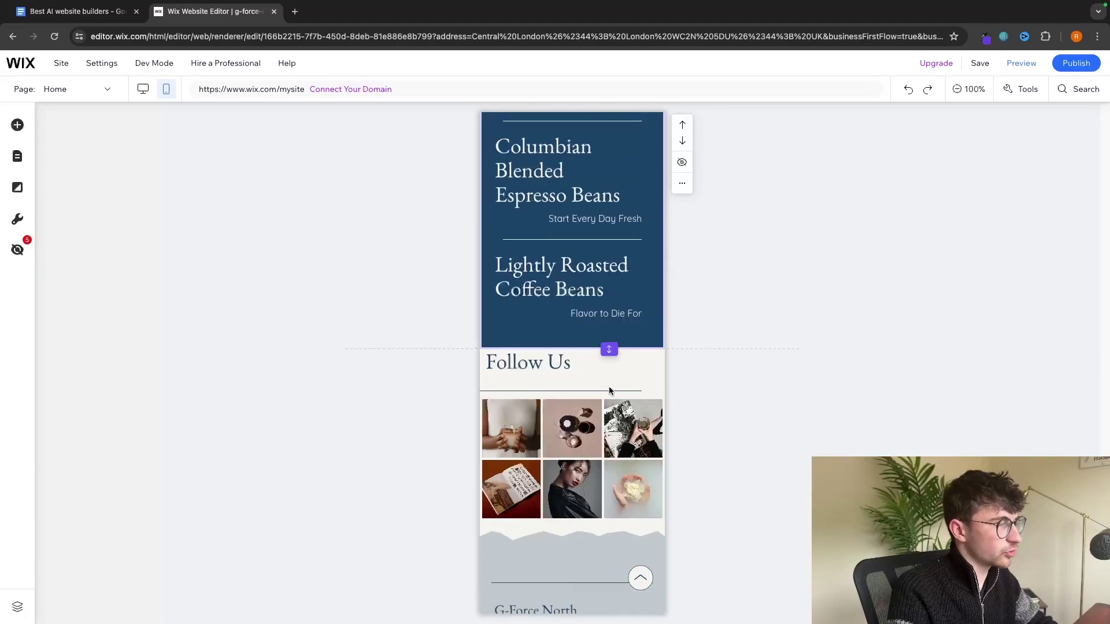
{"action": "scroll", "coordinate": [608, 386], "scroll_direction": "up", "scroll_amount": 2}
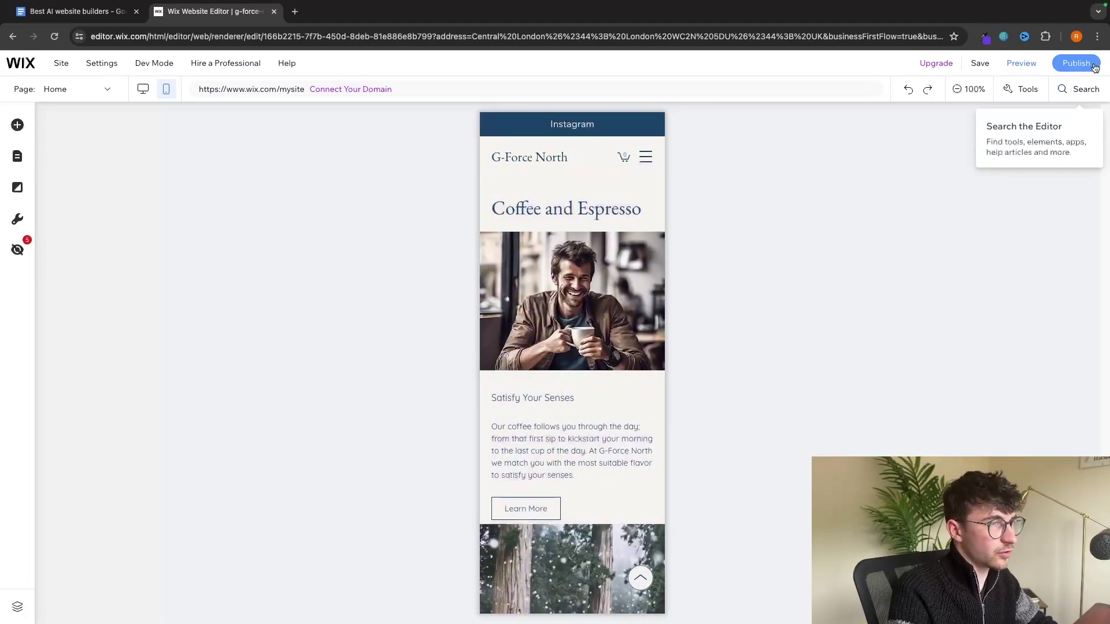
Start publishing the site and compare prices and features of the Business Elite, Business, Core and Light plans.
{"action": "left_click", "coordinate": [1070, 65]}
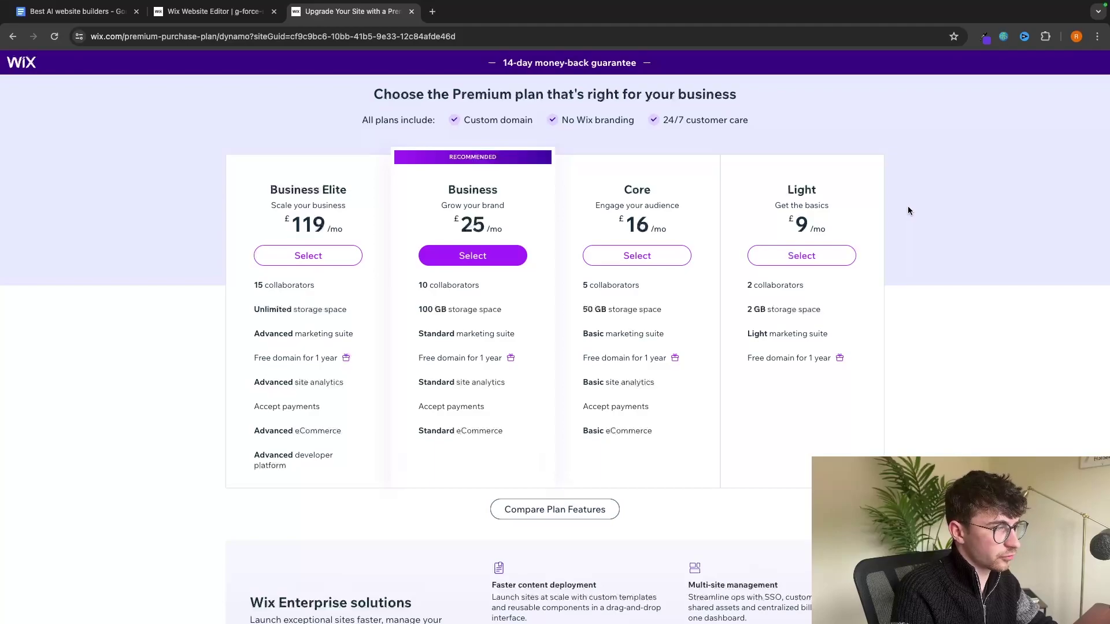
{"action": "scroll", "coordinate": [908, 211], "scroll_direction": "down", "scroll_amount": 10}
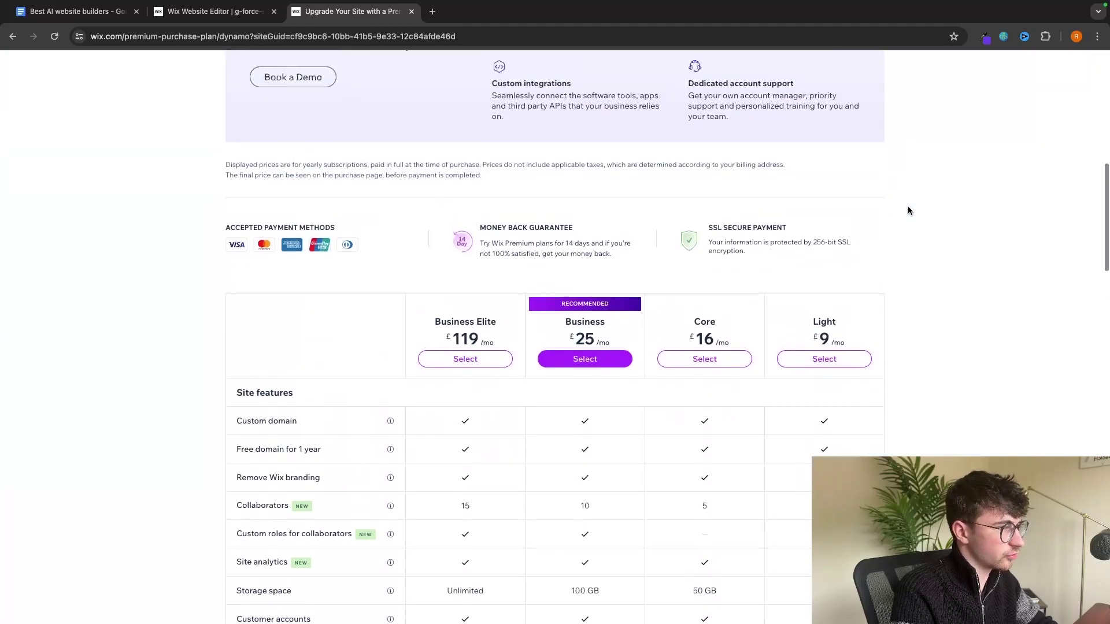
{"action": "scroll", "coordinate": [908, 210], "scroll_direction": "up", "scroll_amount": 10}
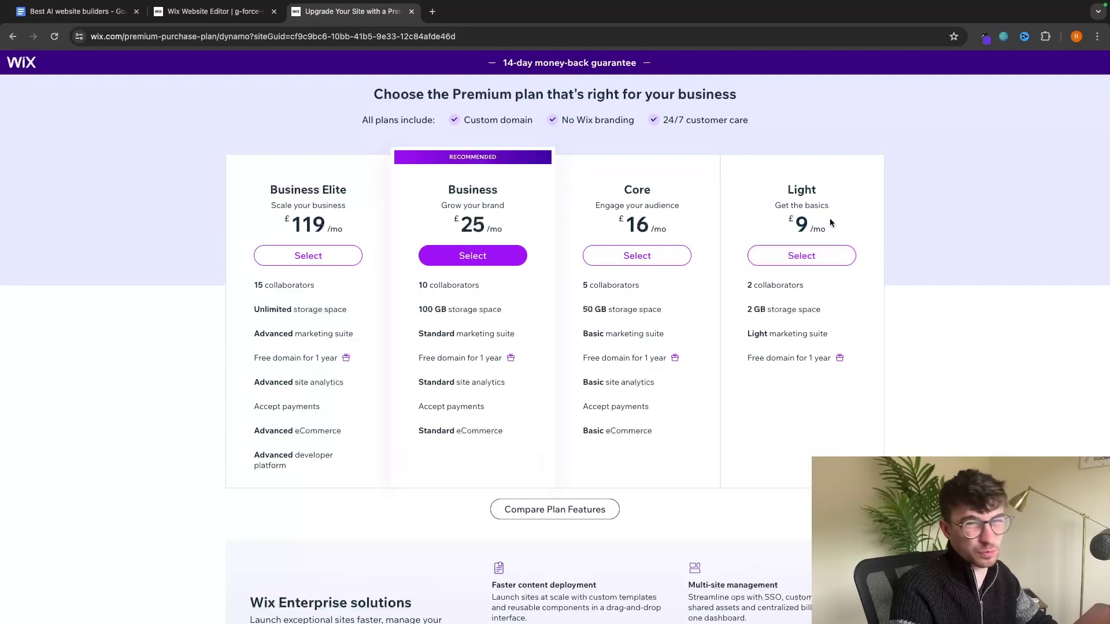
{"action": "left_click_drag", "start_coordinate": [304, 225], "coordinate": [370, 227]}
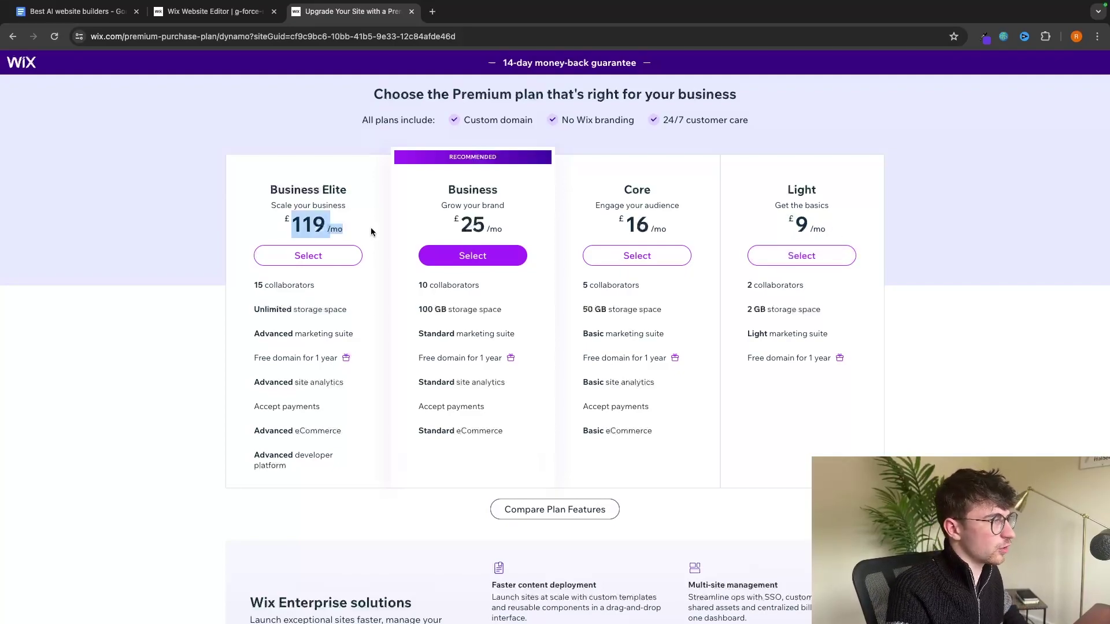
{"action": "left_click", "coordinate": [369, 228]}
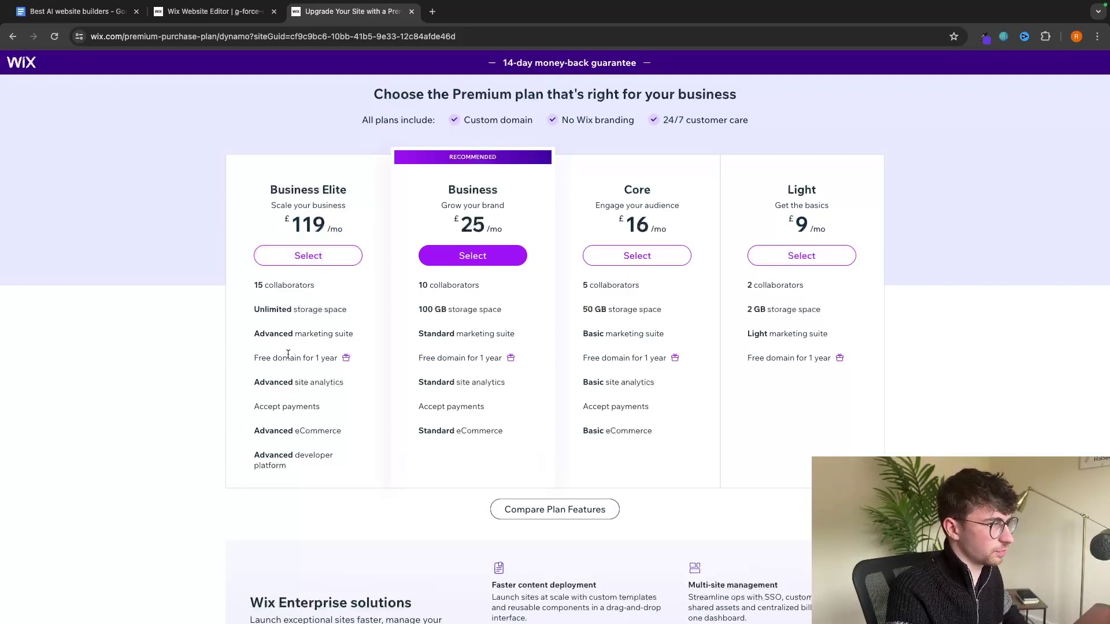
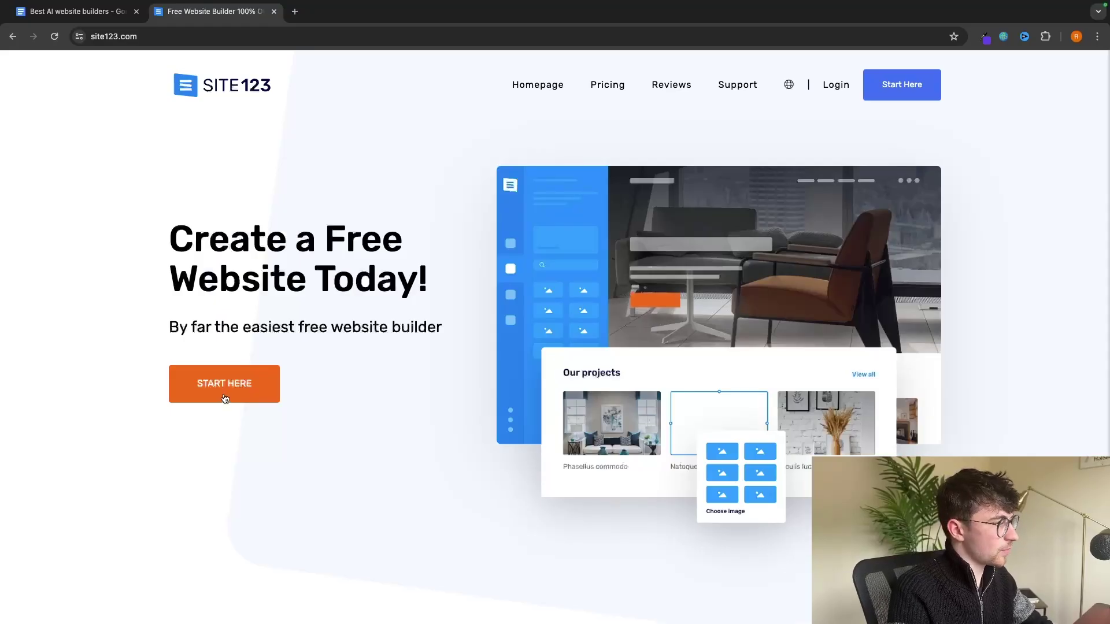
Switch to SITE123 and create a Restaurants and Food website named G-Force Coffee.
{"action": "left_click", "coordinate": [224, 398]}
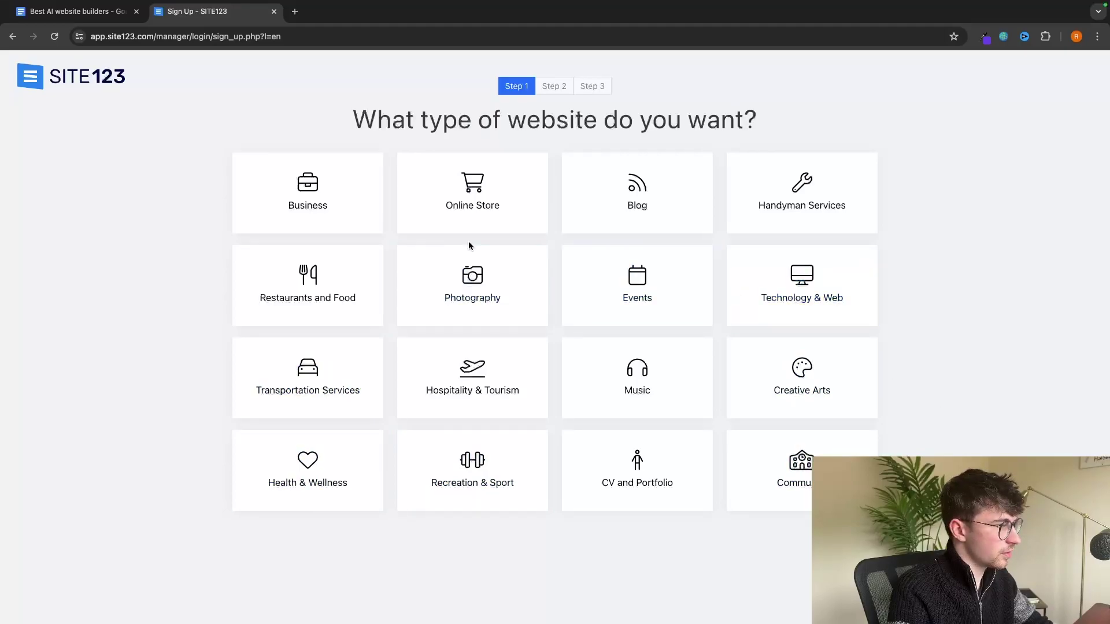
{"action": "left_click", "coordinate": [327, 297]}
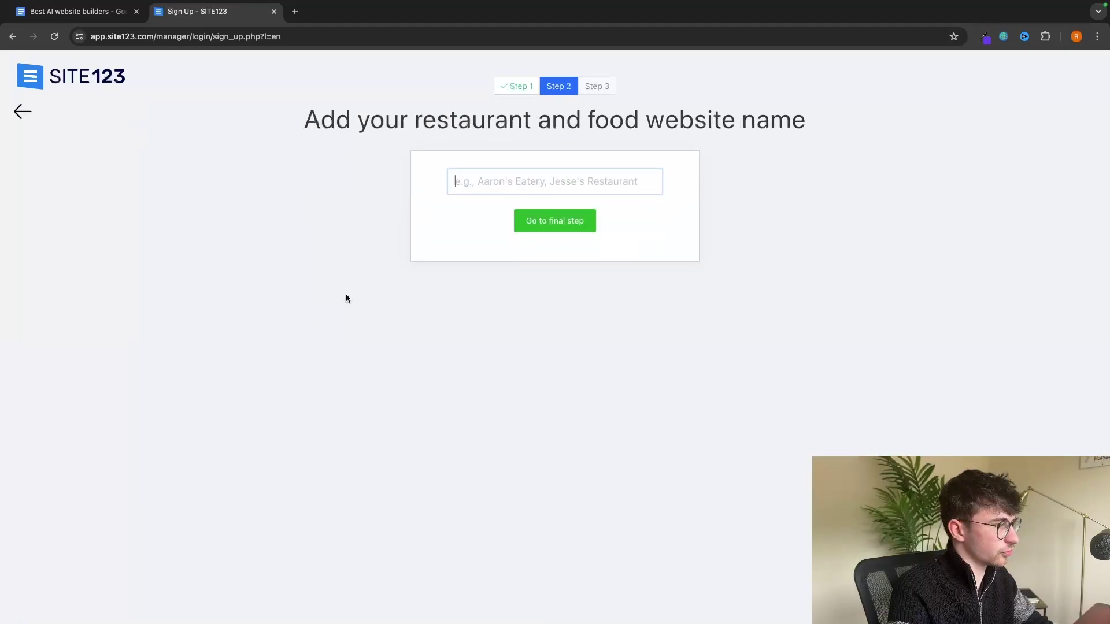
{"action": "type", "text": "G-Force cOFF"}
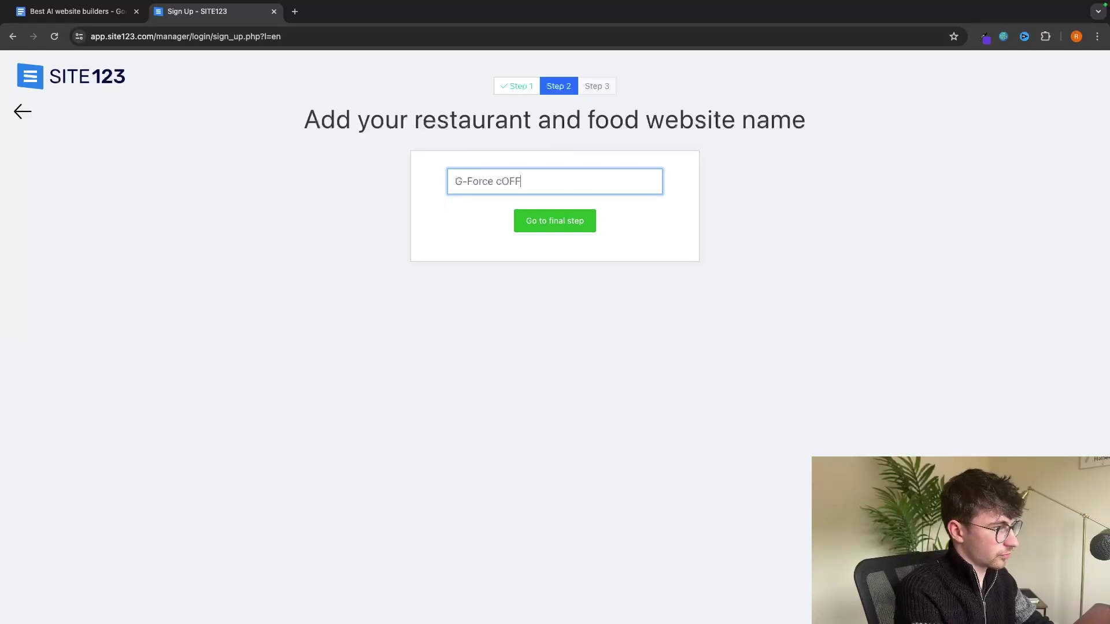
{"action": "key", "text": "Return"}
{"action": "left_click", "coordinate": [601, 379]}
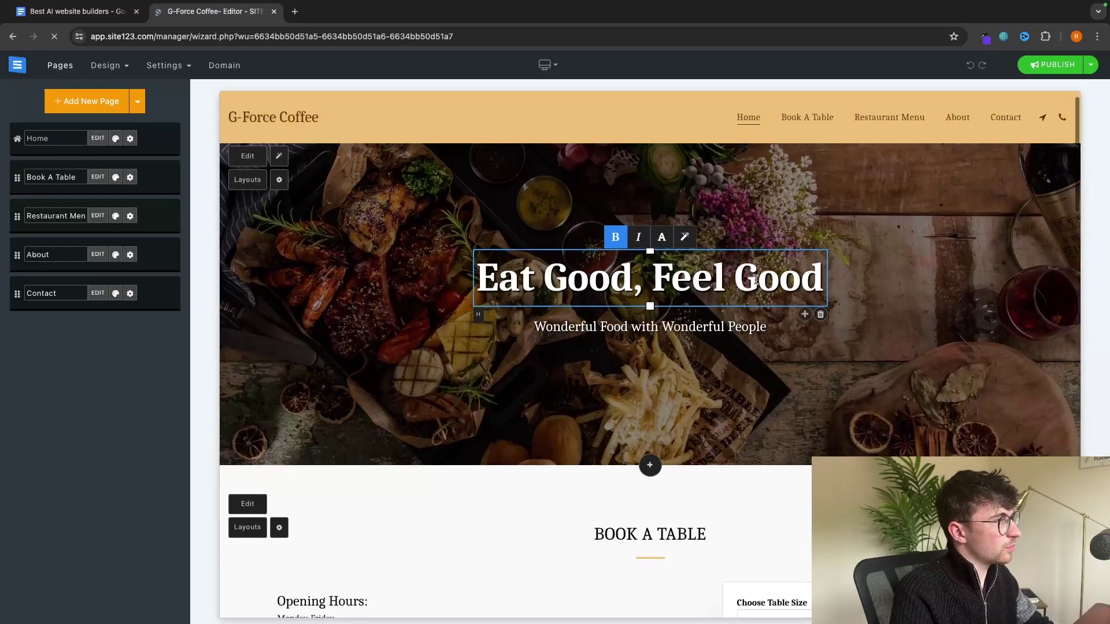
Review the generated homepage's Book a Table, Restaurant Menu, About and Contact sections, including the map.
{"action": "scroll", "coordinate": [755, 281], "scroll_direction": "down", "scroll_amount": 15}
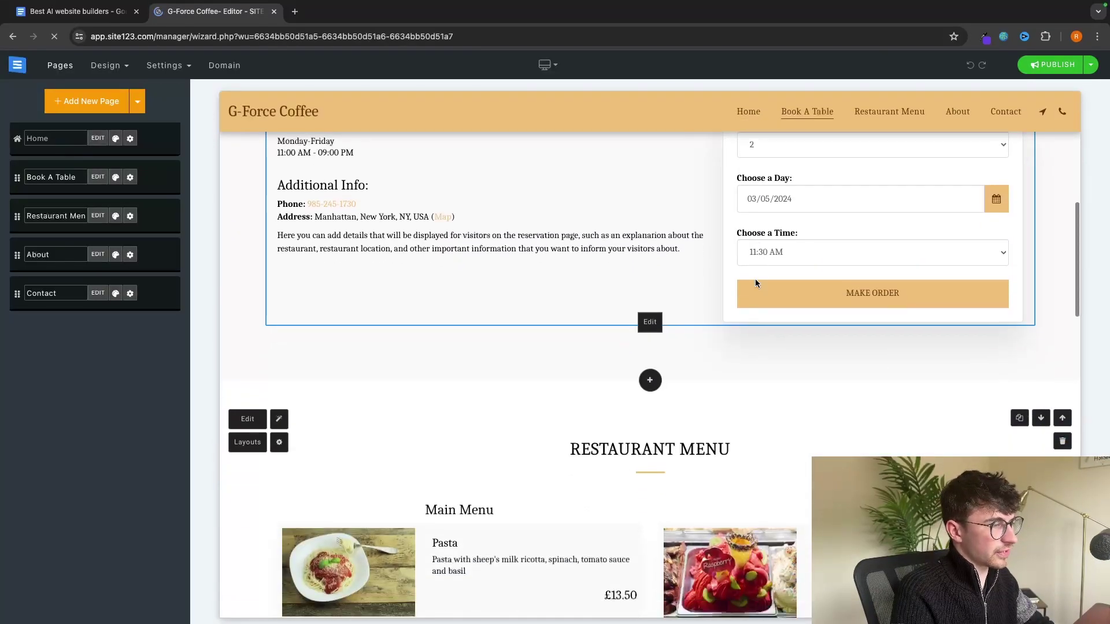
{"action": "scroll", "coordinate": [755, 282], "scroll_direction": "down", "scroll_amount": 12}
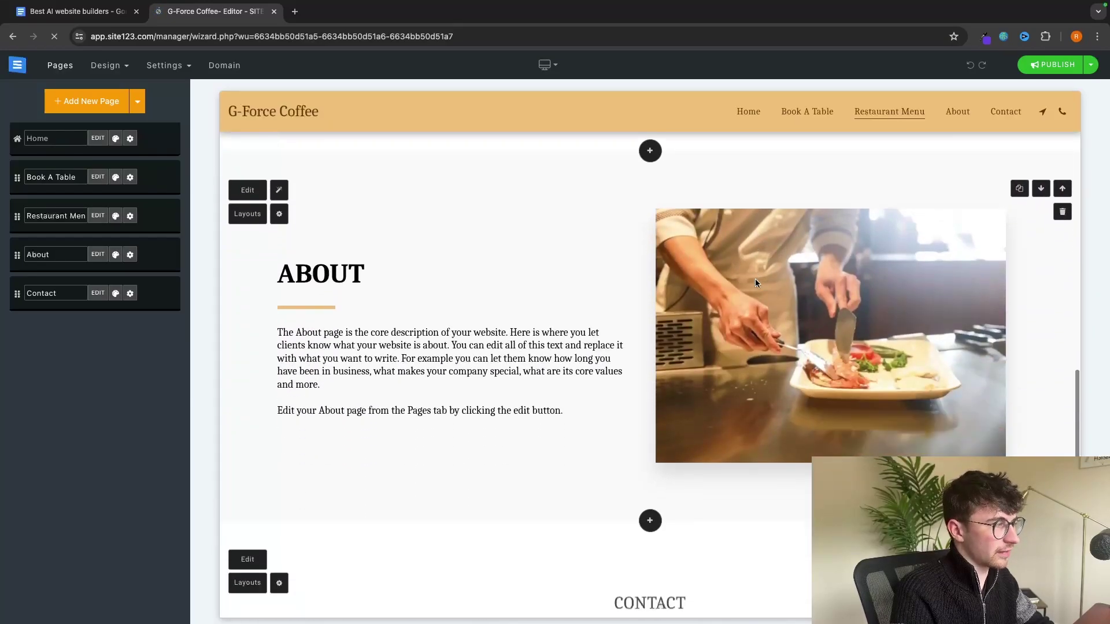
{"action": "scroll", "coordinate": [756, 284], "scroll_direction": "down", "scroll_amount": 7}
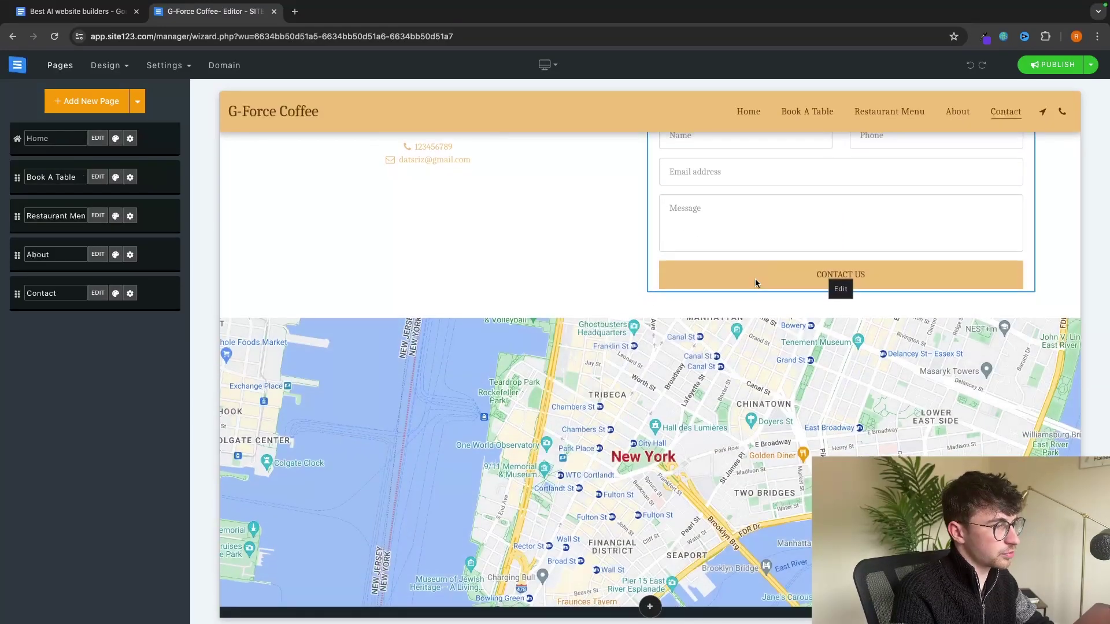
{"action": "scroll", "coordinate": [755, 279], "scroll_direction": "up", "scroll_amount": 20}
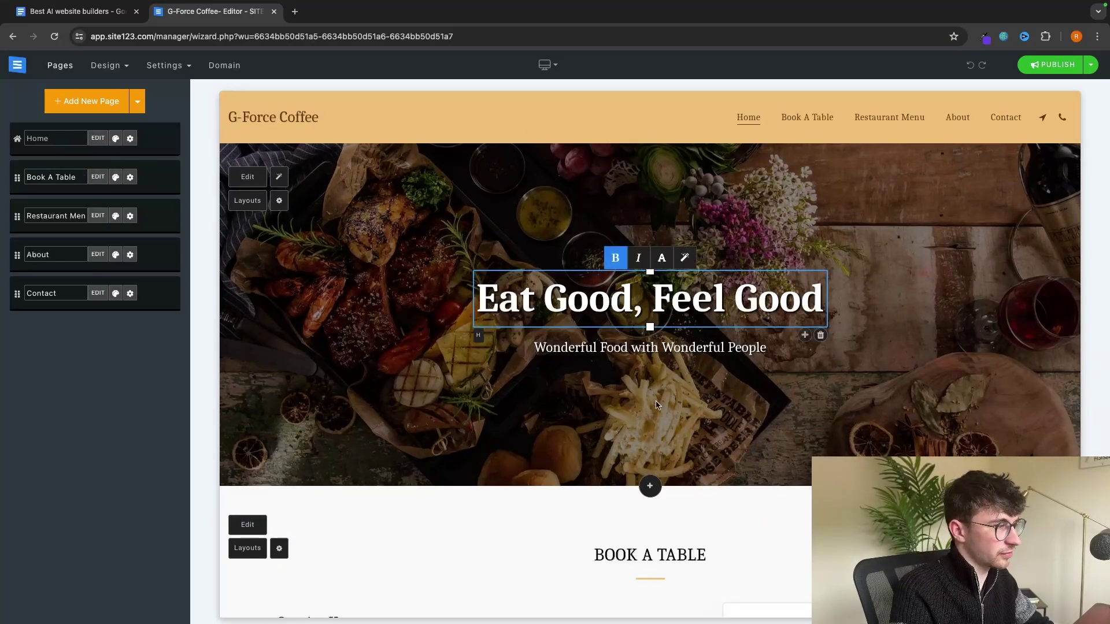
Search the image library for coffee and set the hero background to the photo of a steaming white cup on a table.
{"action": "left_click", "coordinate": [944, 256]}
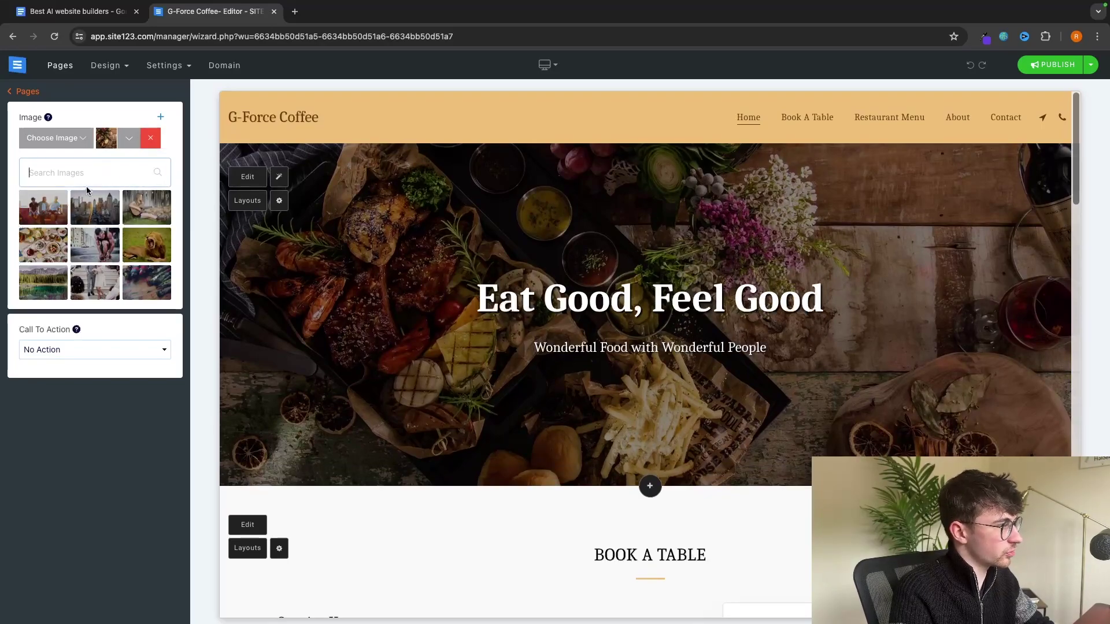
{"action": "type", "text": "ee"}
{"action": "key", "text": "Return"}
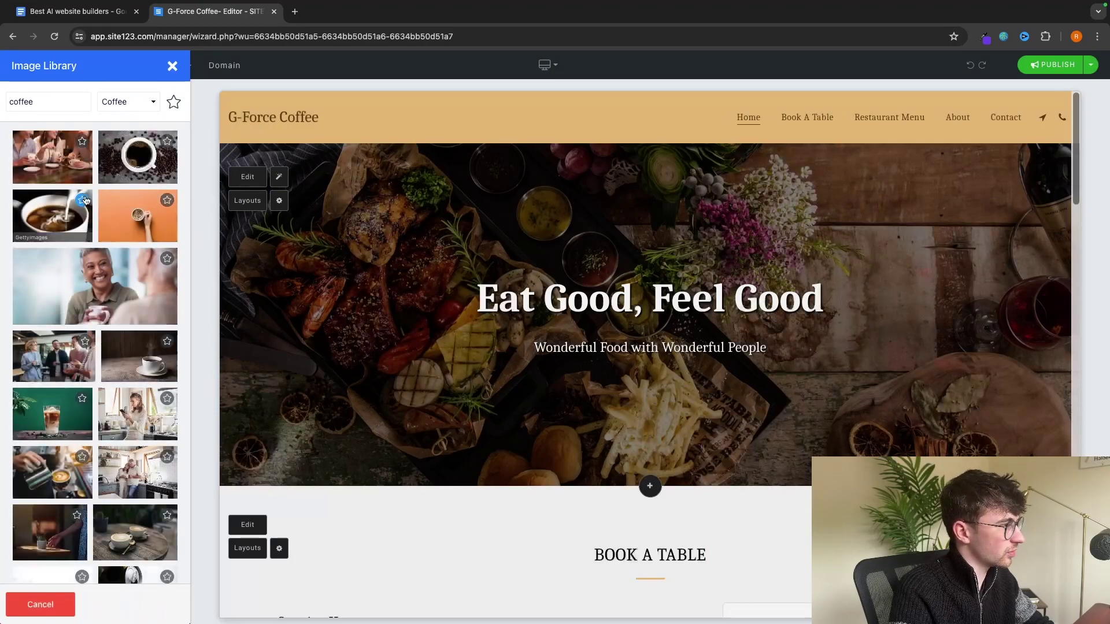
{"action": "left_click", "coordinate": [52, 216]}
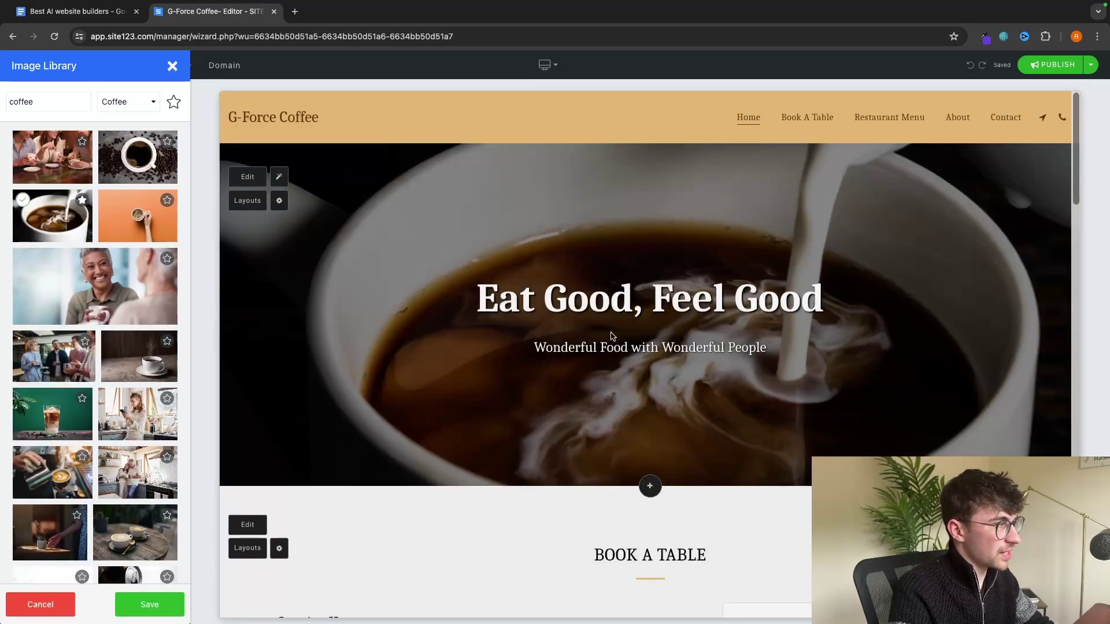
{"action": "left_click", "coordinate": [128, 378]}
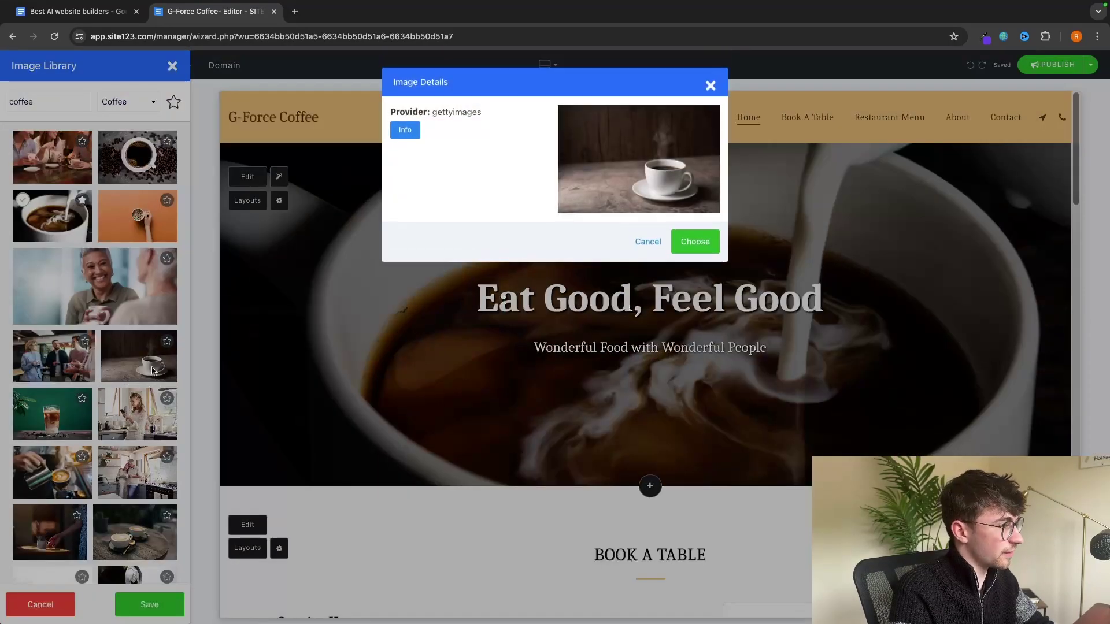
{"action": "left_click", "coordinate": [710, 87]}
{"action": "left_click", "coordinate": [138, 356]}
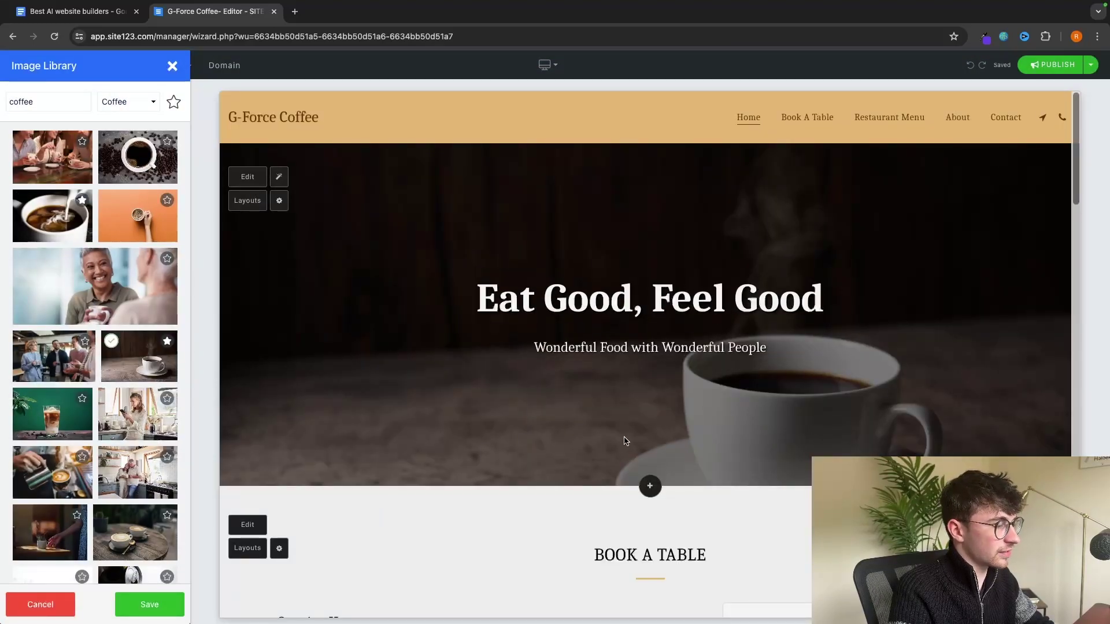
{"action": "left_click", "coordinate": [625, 317]}
Add a Restaurant Menu section between the hero banner and the Book a Table section.
{"action": "scroll", "coordinate": [635, 289], "scroll_direction": "down", "scroll_amount": 4}
{"action": "left_click", "coordinate": [657, 243]}
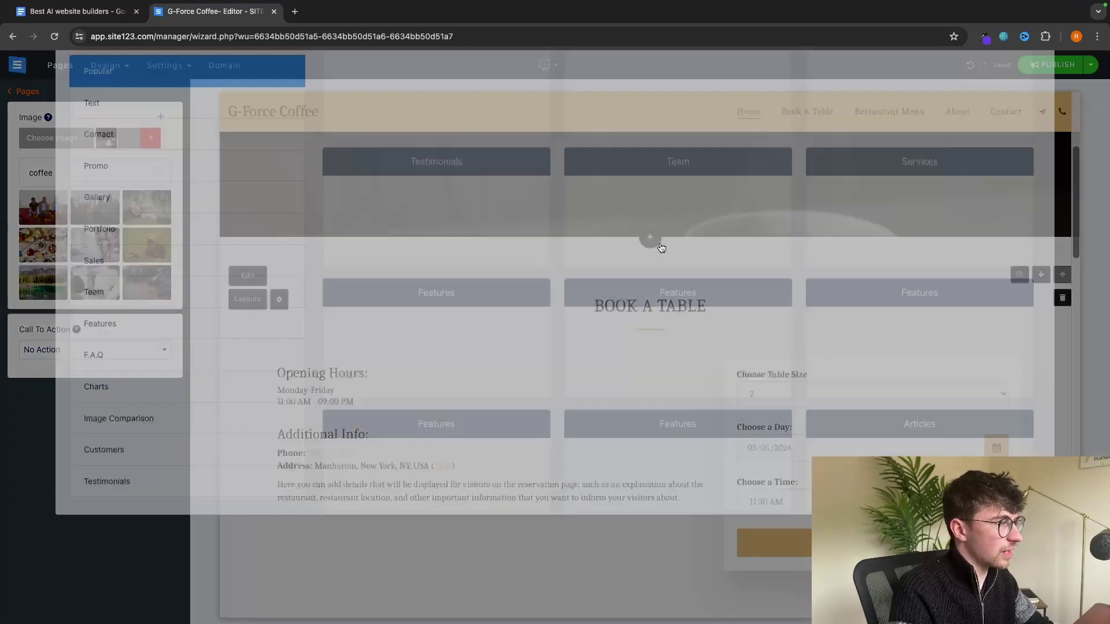
{"action": "scroll", "coordinate": [730, 426], "scroll_direction": "down", "scroll_amount": 7}
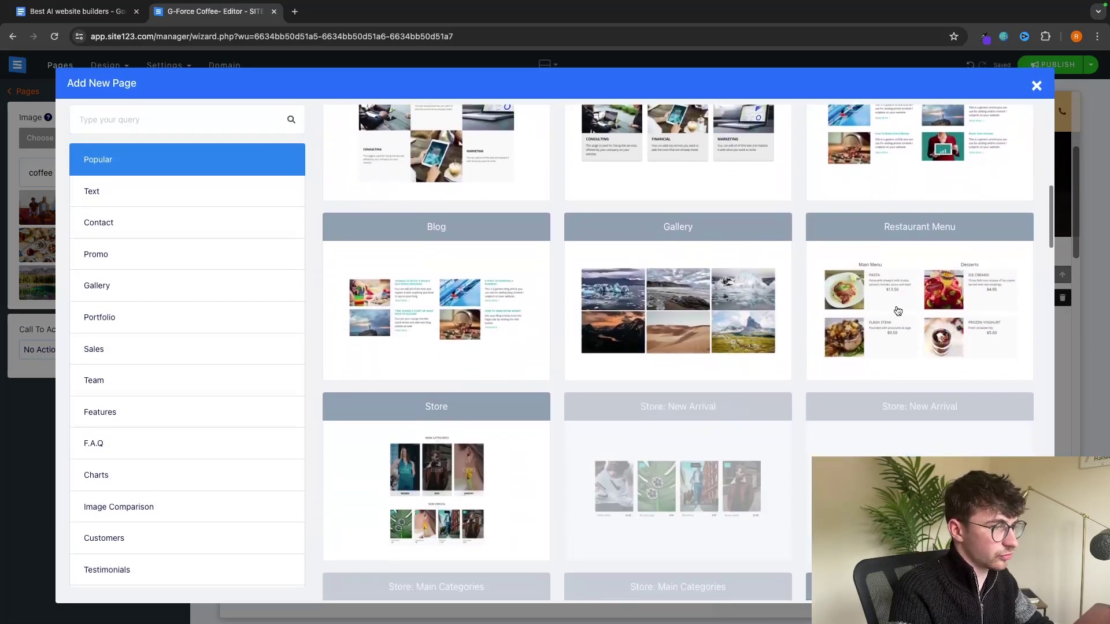
{"action": "left_click", "coordinate": [898, 311]}
{"action": "scroll", "coordinate": [783, 358], "scroll_direction": "down", "scroll_amount": 1}
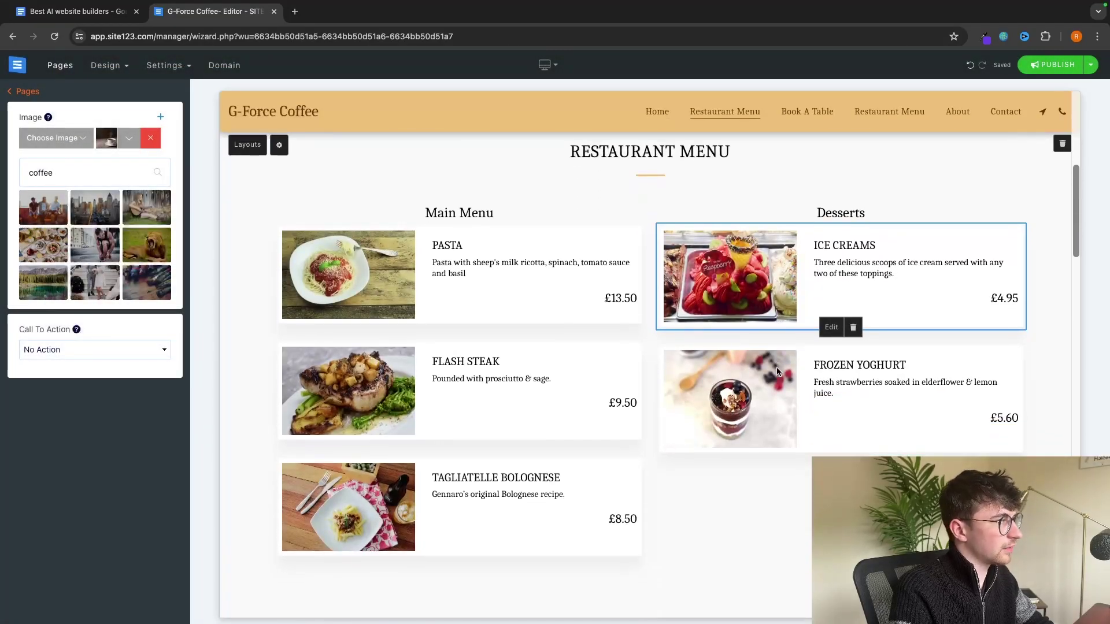
Review the updated homepage and examine the SITE123 Free and Premium pricing plans.
{"action": "scroll", "coordinate": [777, 371], "scroll_direction": "down", "scroll_amount": 8}
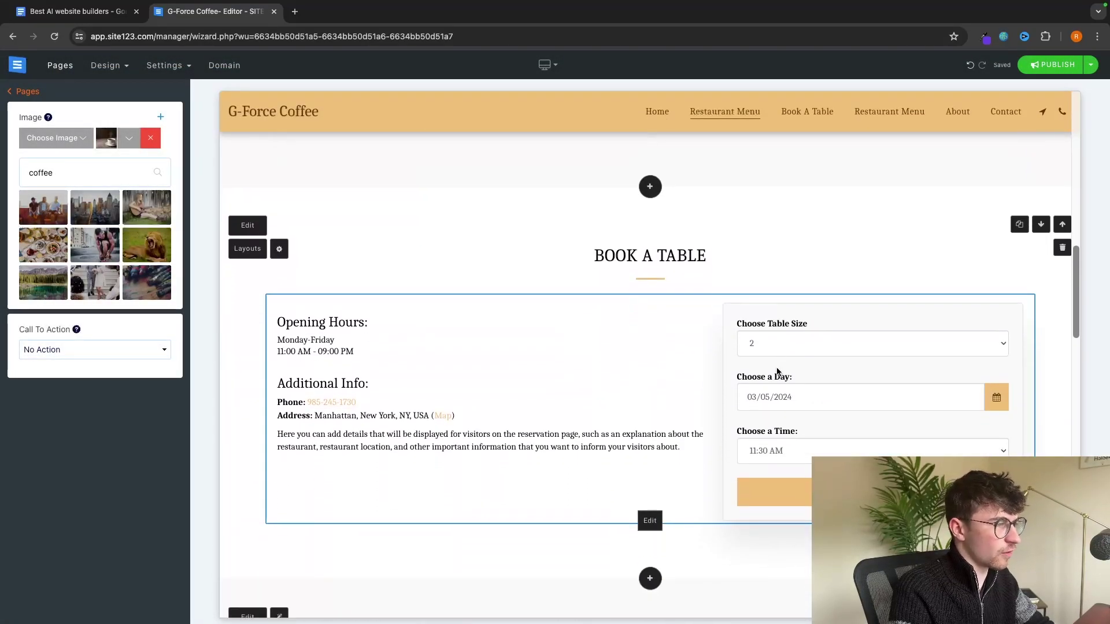
{"action": "scroll", "coordinate": [777, 371], "scroll_direction": "down", "scroll_amount": 10}
{"action": "scroll", "coordinate": [777, 371], "scroll_direction": "up", "scroll_amount": 20}
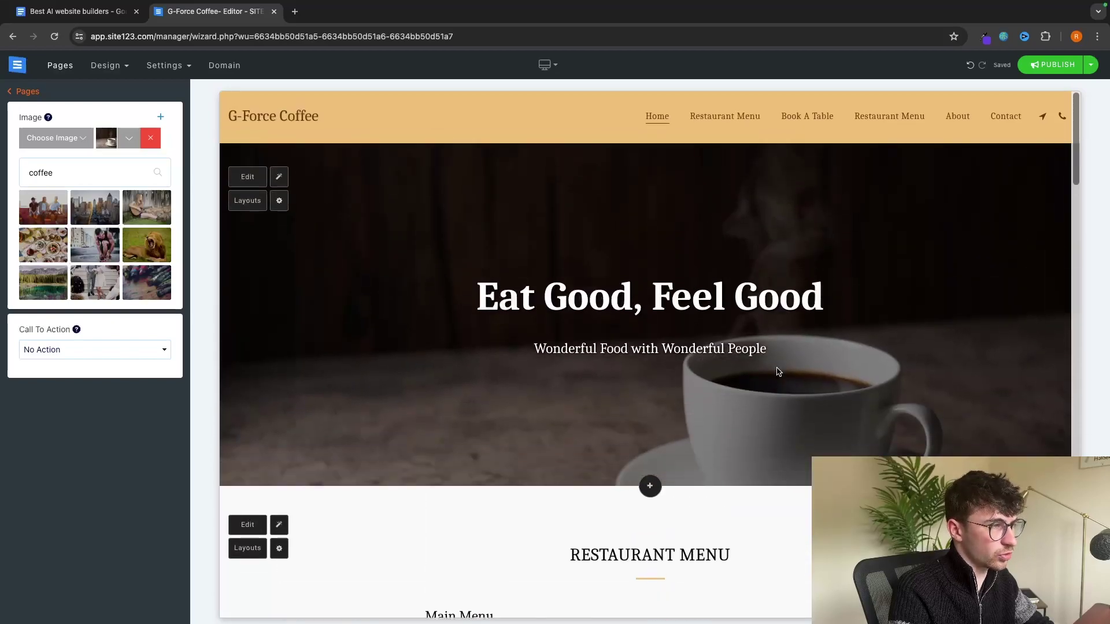
{"action": "scroll", "coordinate": [778, 371], "scroll_direction": "down", "scroll_amount": 8}
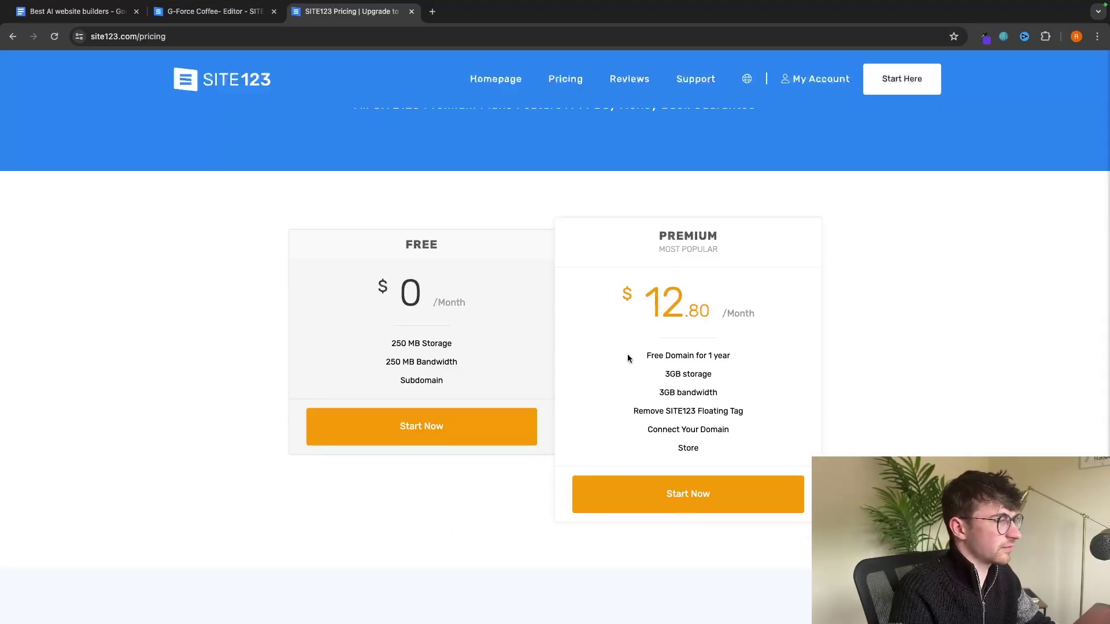
Examine the Premium plan's monthly price and compare both plans' features, then close the pricing page to return to the site editor.
{"action": "left_click_drag", "start_coordinate": [627, 302], "coordinate": [747, 324]}
{"action": "left_click", "coordinate": [770, 330]}
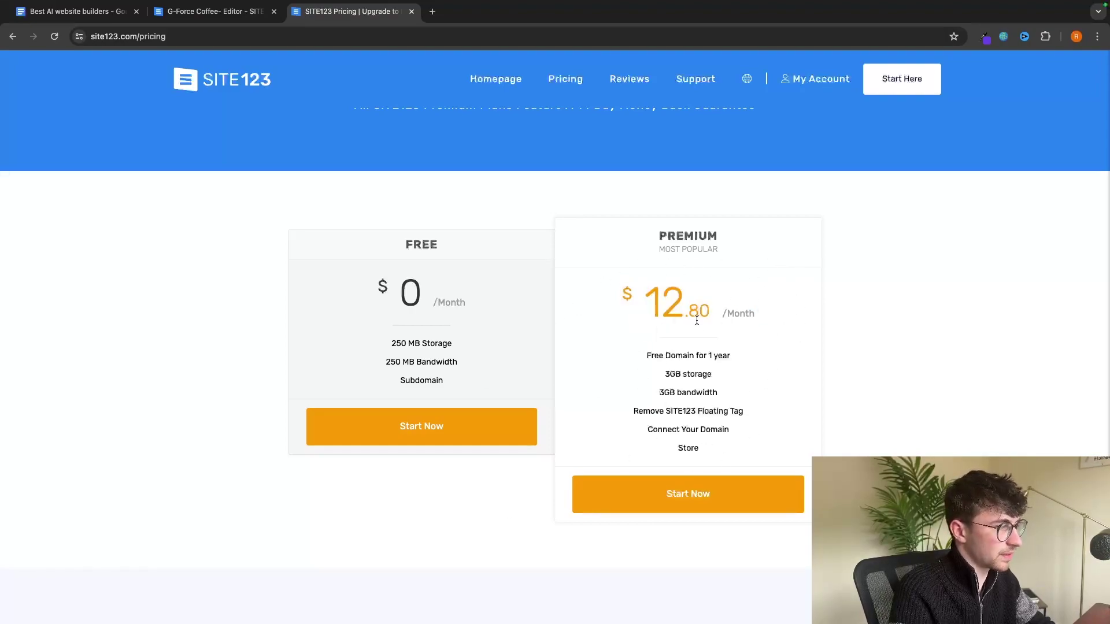
{"action": "scroll", "coordinate": [368, 310], "scroll_direction": "up", "scroll_amount": 1}
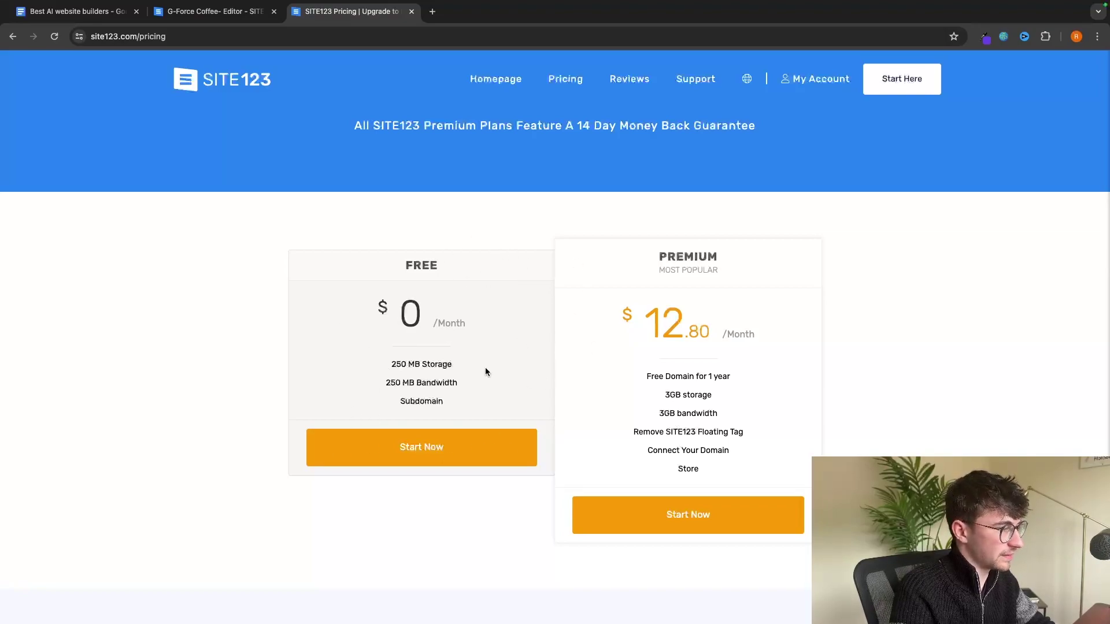
{"action": "left_click", "coordinate": [751, 429]}
{"action": "left_click", "coordinate": [411, 11]}
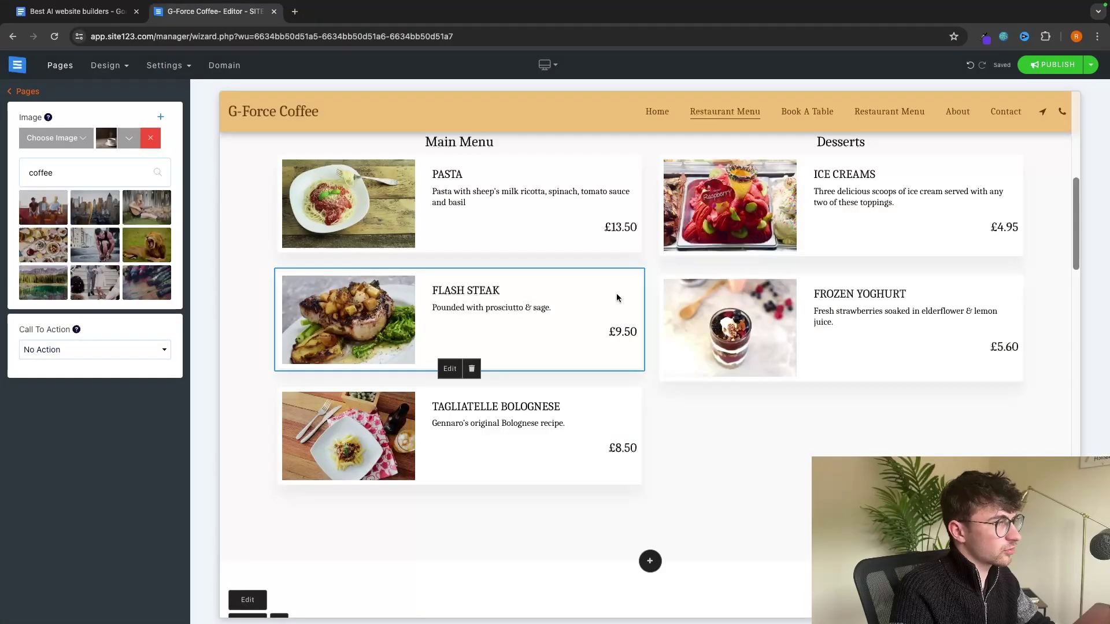
Return to the page list and review the Book A Table section and both Restaurant Menu sections of the homepage.
{"action": "scroll", "coordinate": [616, 293], "scroll_direction": "up", "scroll_amount": 8}
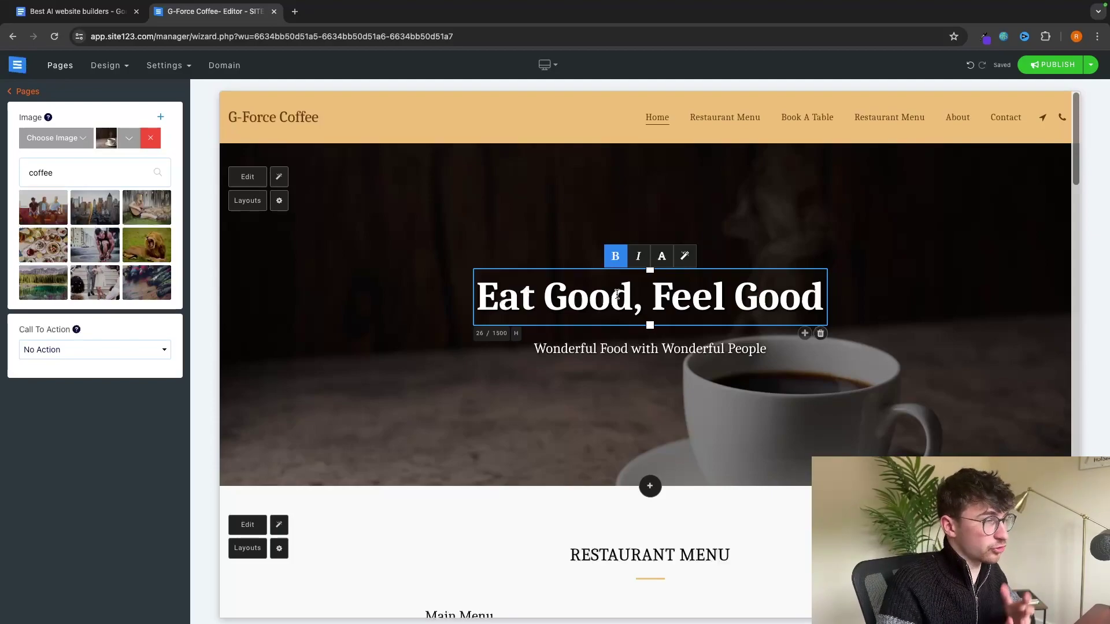
{"action": "left_click", "coordinate": [27, 91]}
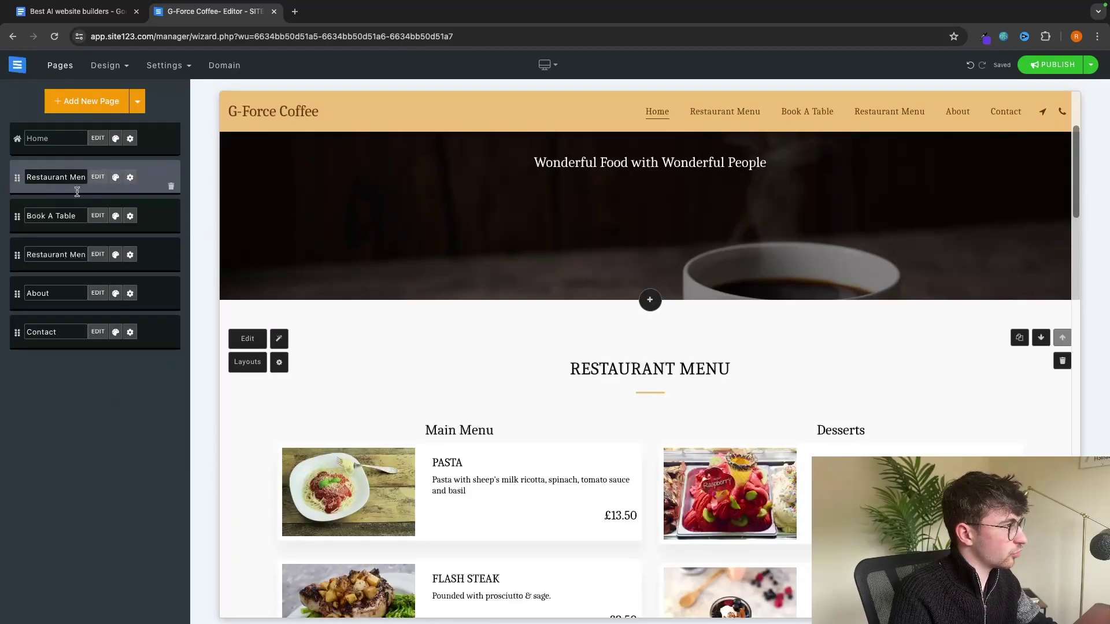
{"action": "left_click", "coordinate": [141, 182]}
{"action": "left_click", "coordinate": [149, 208]}
{"action": "left_click", "coordinate": [144, 255]}
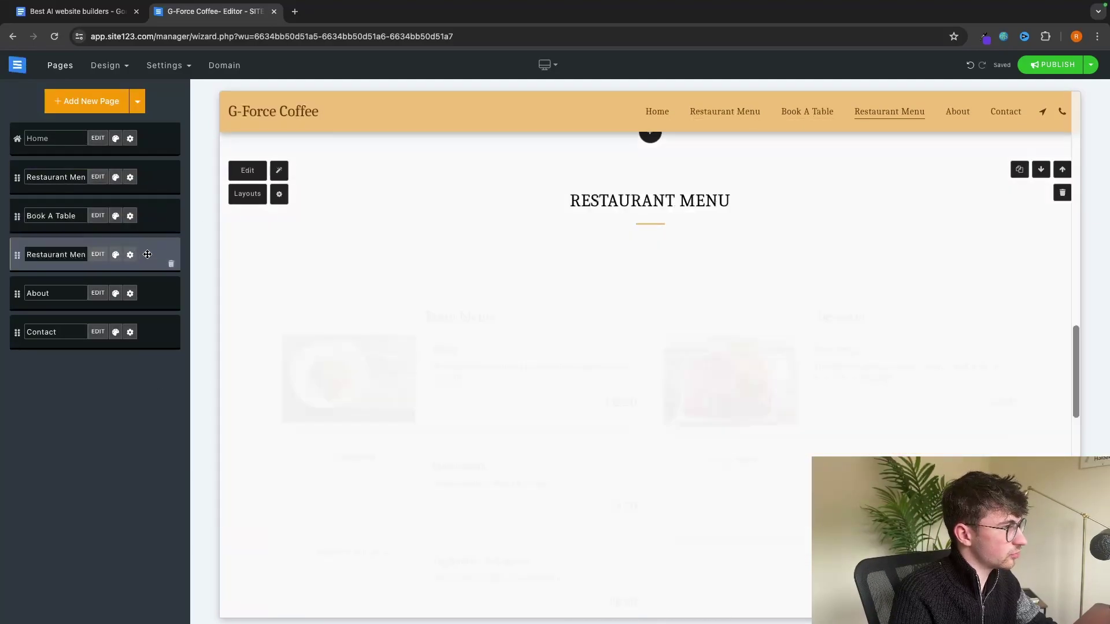
{"action": "scroll", "coordinate": [500, 298], "scroll_direction": "up", "scroll_amount": 2}
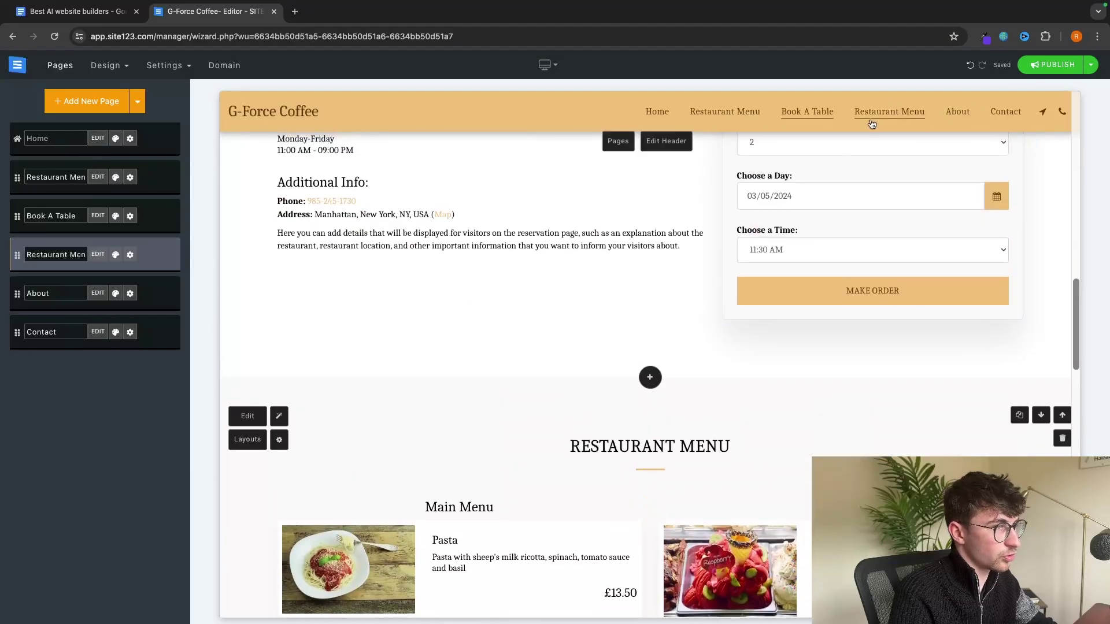
{"action": "left_click", "coordinate": [904, 123]}
{"action": "scroll", "coordinate": [821, 230], "scroll_direction": "up", "scroll_amount": 10}
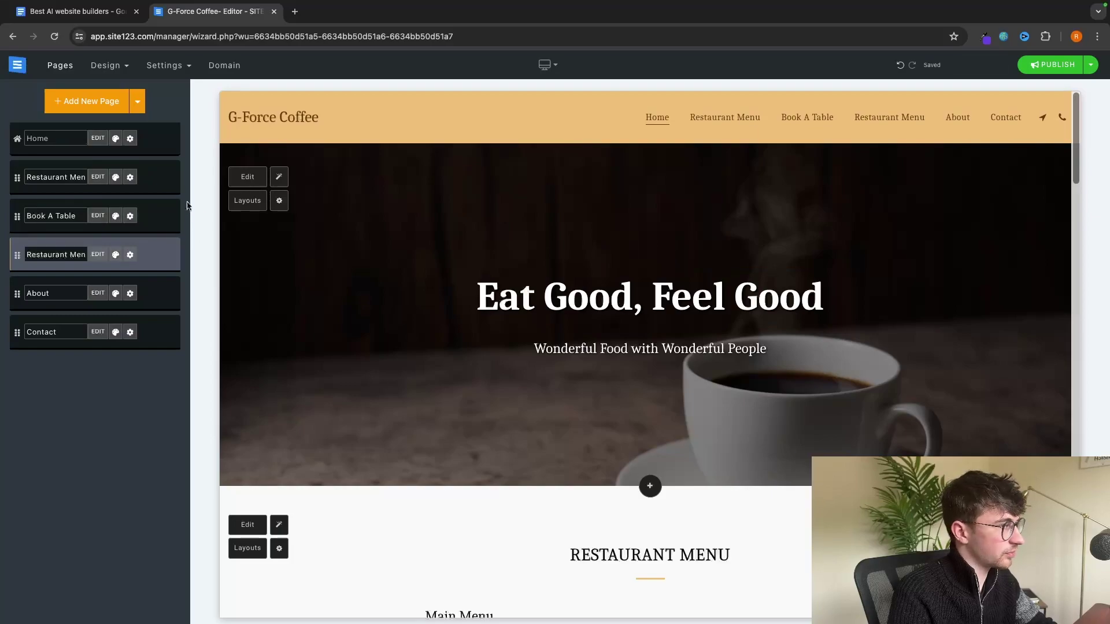
{"action": "left_click", "coordinate": [147, 184]}
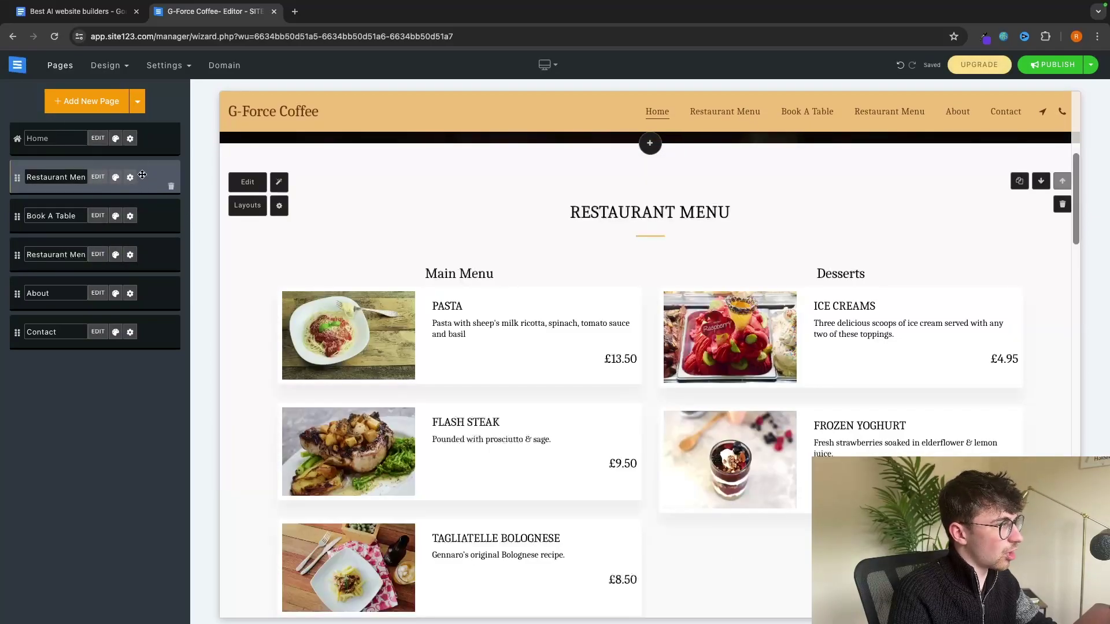
{"action": "scroll", "coordinate": [866, 120], "scroll_direction": "down", "scroll_amount": 2}
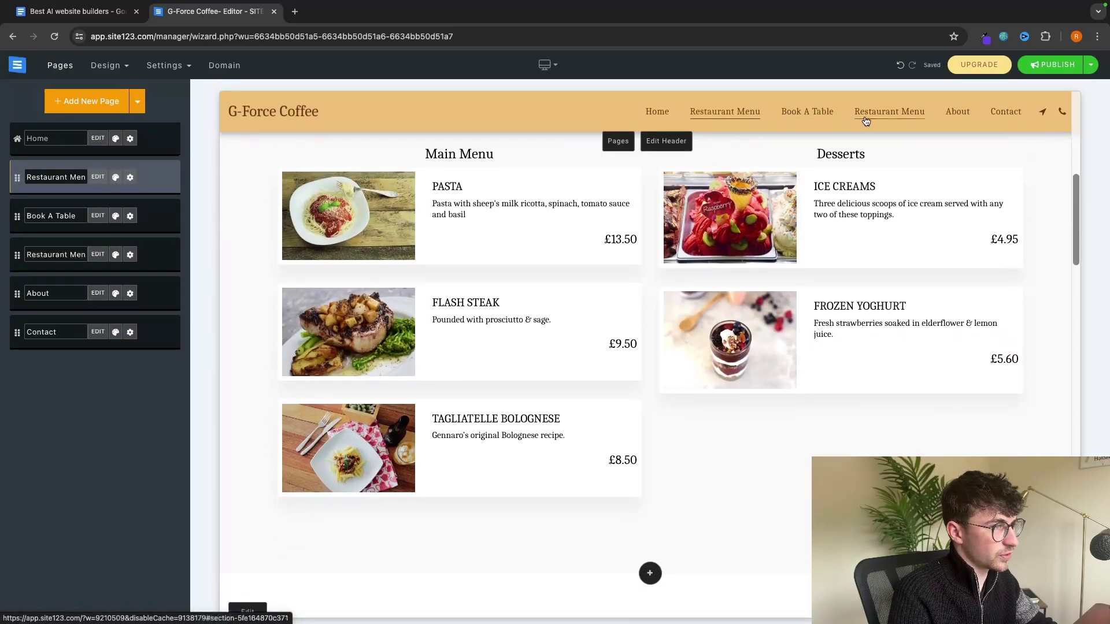
{"action": "left_click", "coordinate": [865, 120]}
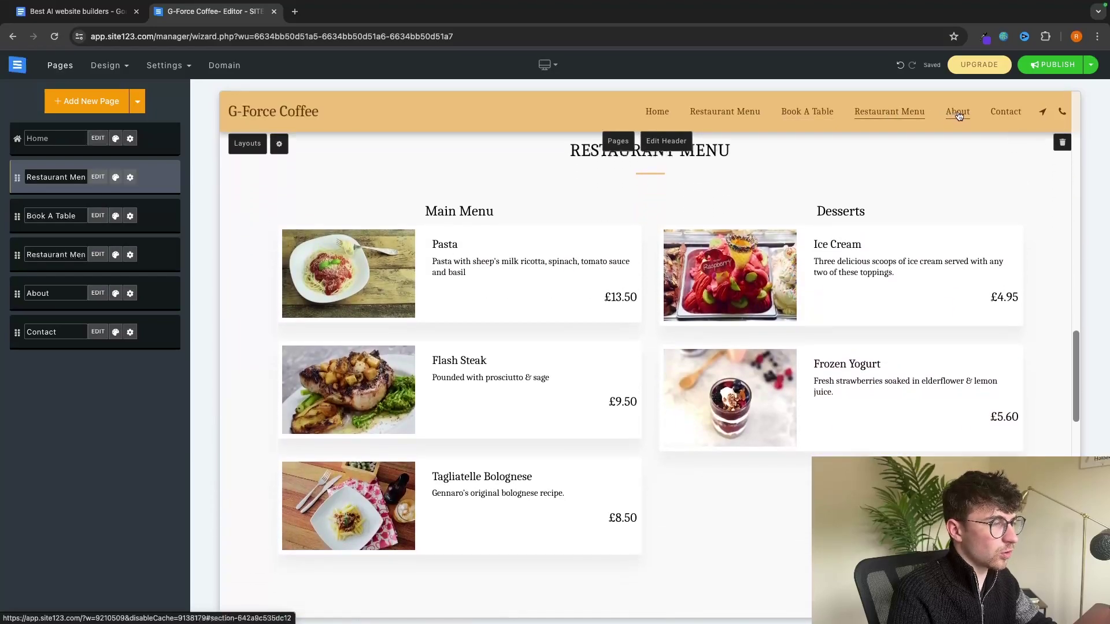
Inspect the About section, selecting its cooking image and its entire description text.
{"action": "left_click", "coordinate": [958, 114]}
{"action": "left_click", "coordinate": [823, 359]}
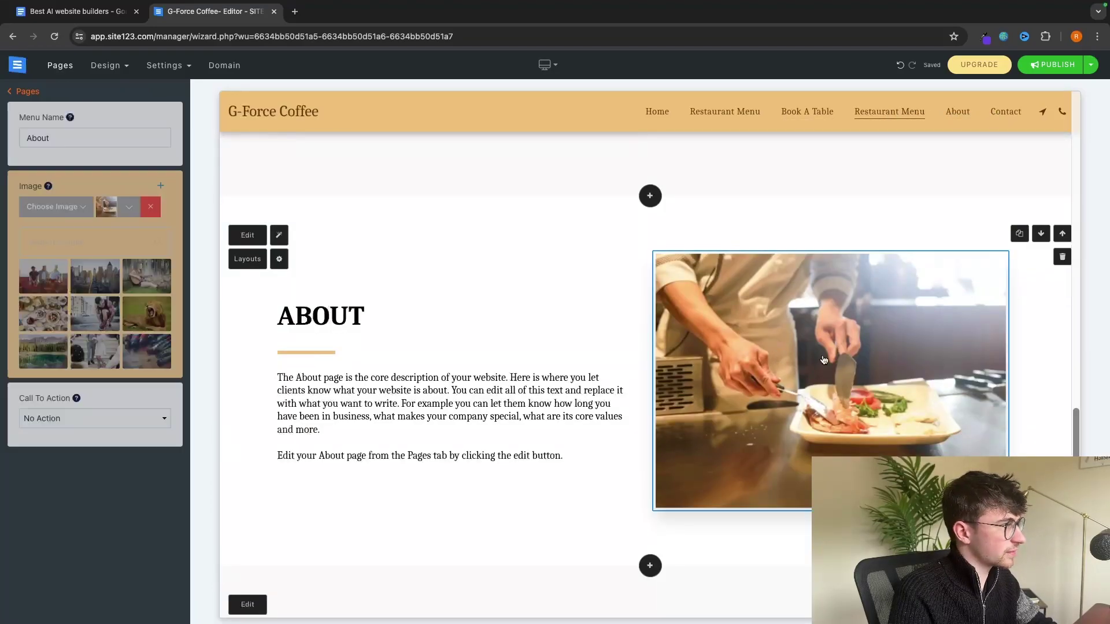
{"action": "left_click", "coordinate": [437, 397]}
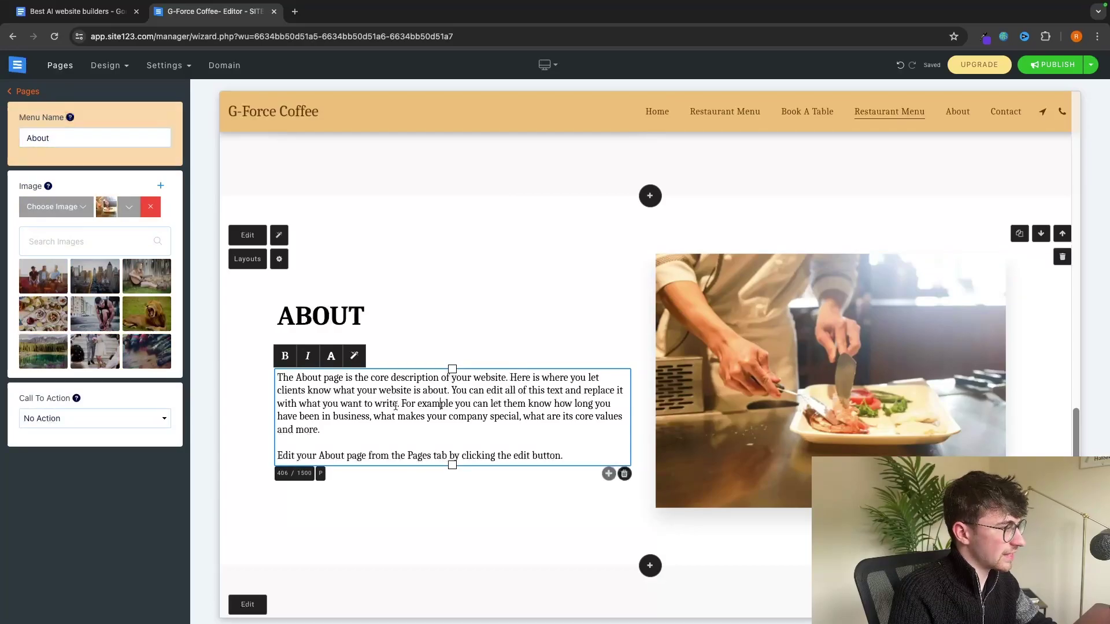
{"action": "left_click_drag", "start_coordinate": [560, 460], "coordinate": [286, 361]}
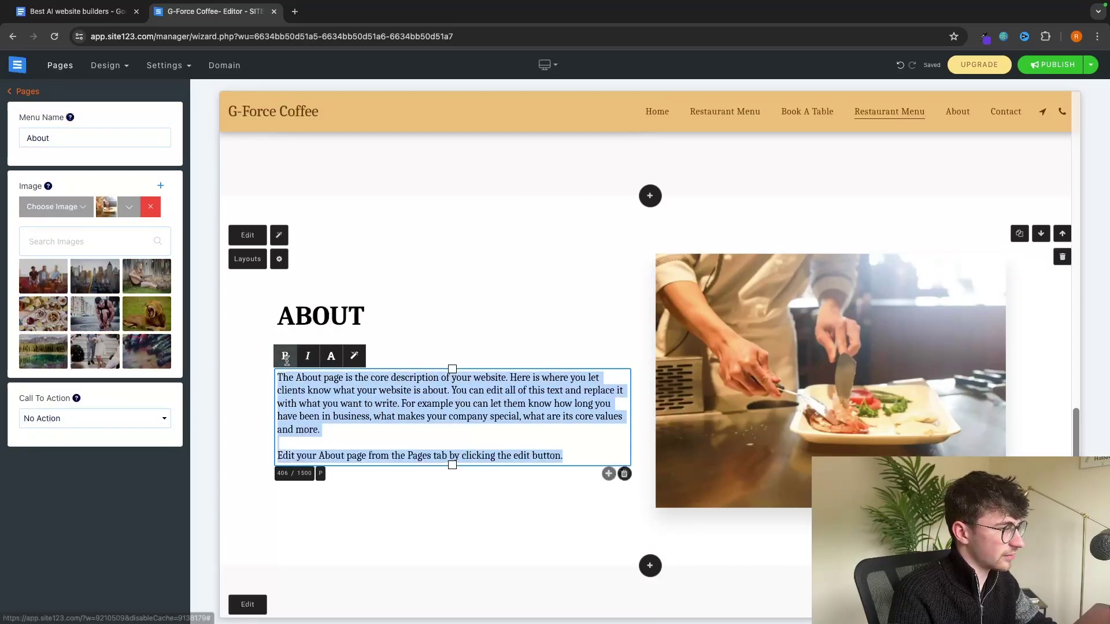
{"action": "scroll", "coordinate": [441, 314], "scroll_direction": "up", "scroll_amount": 15}
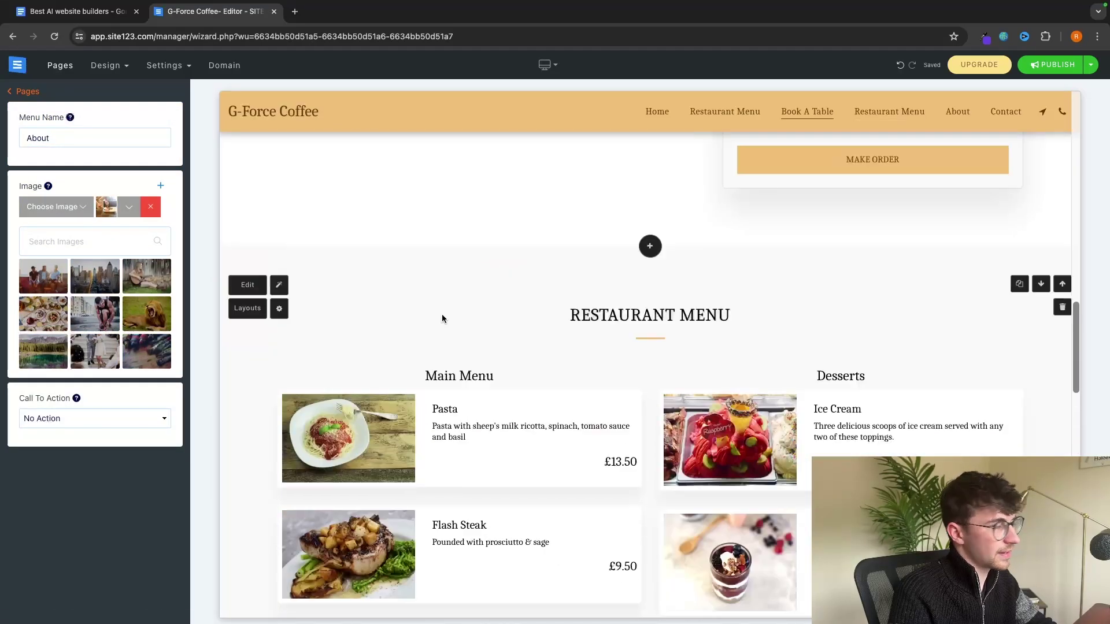